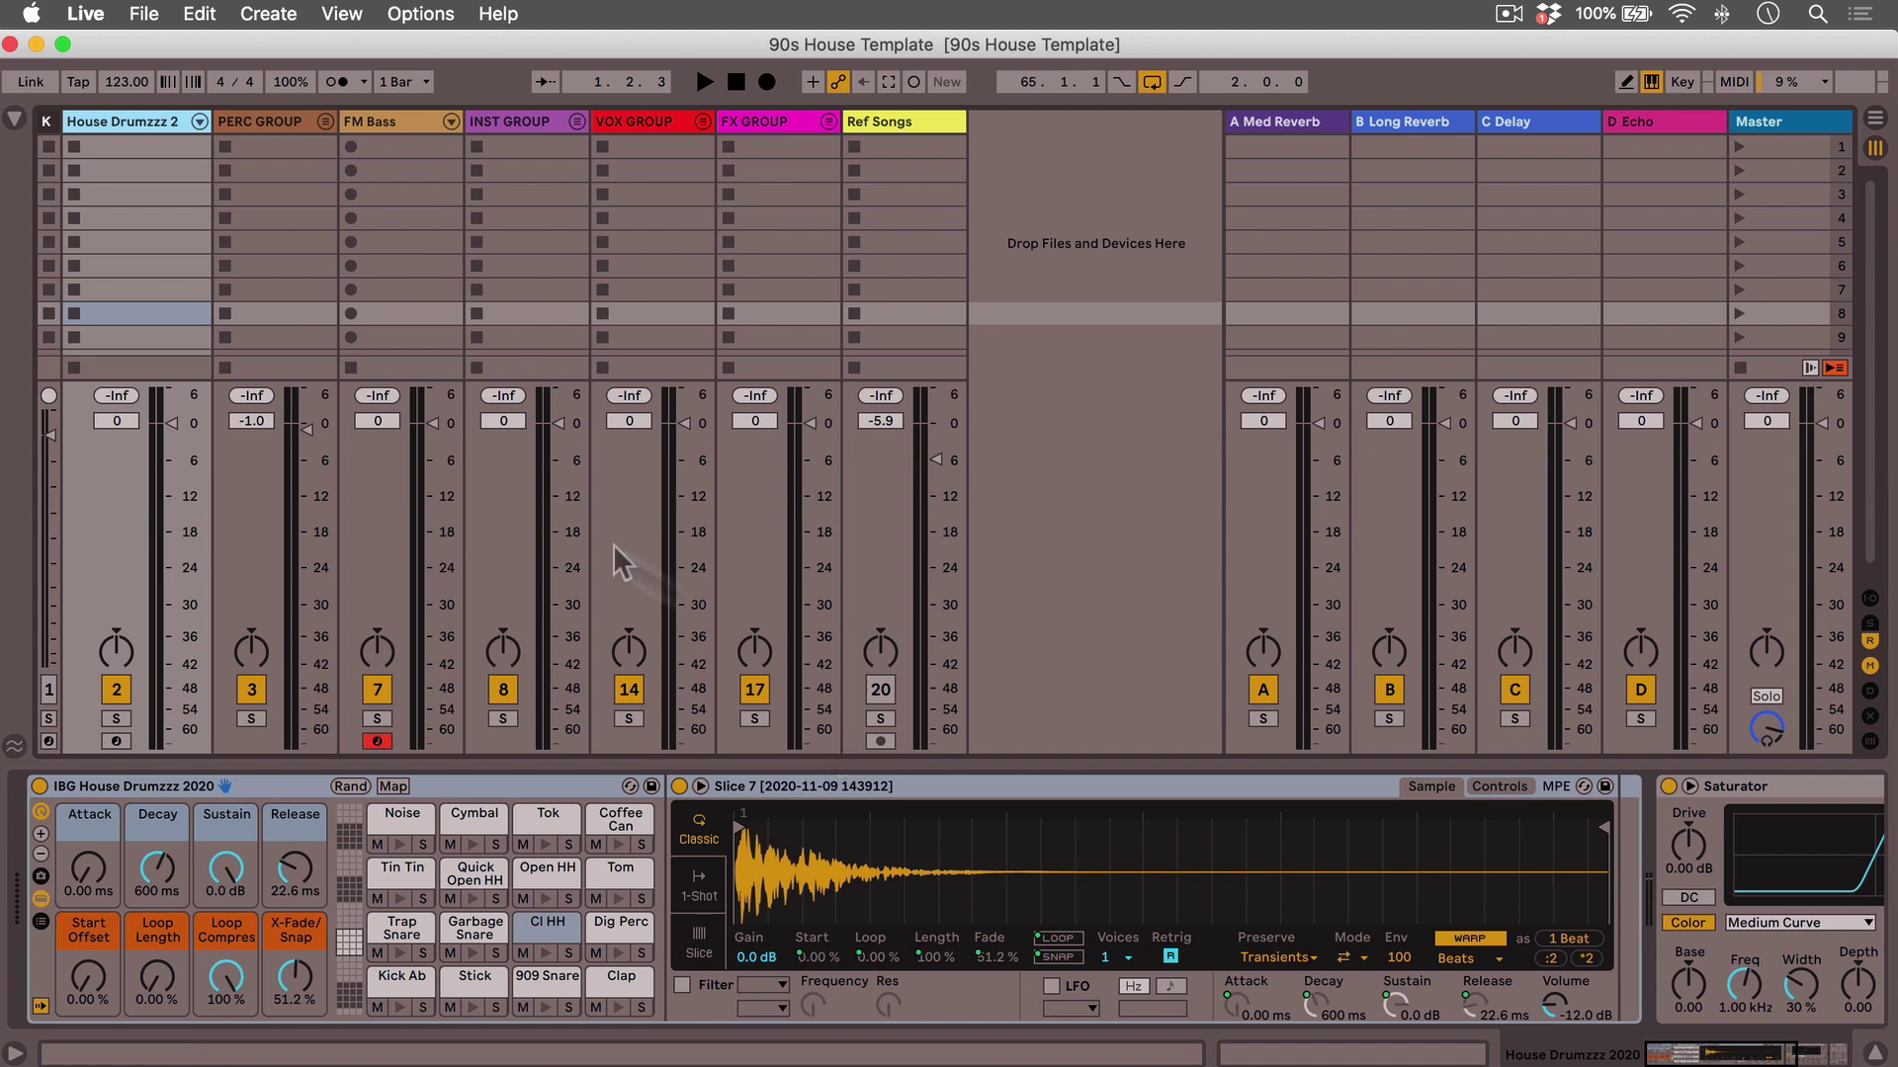
- Show the browser and list the available Live Set templates in the Templates category
click(14, 118)
scroll(182, 407, down, 5)
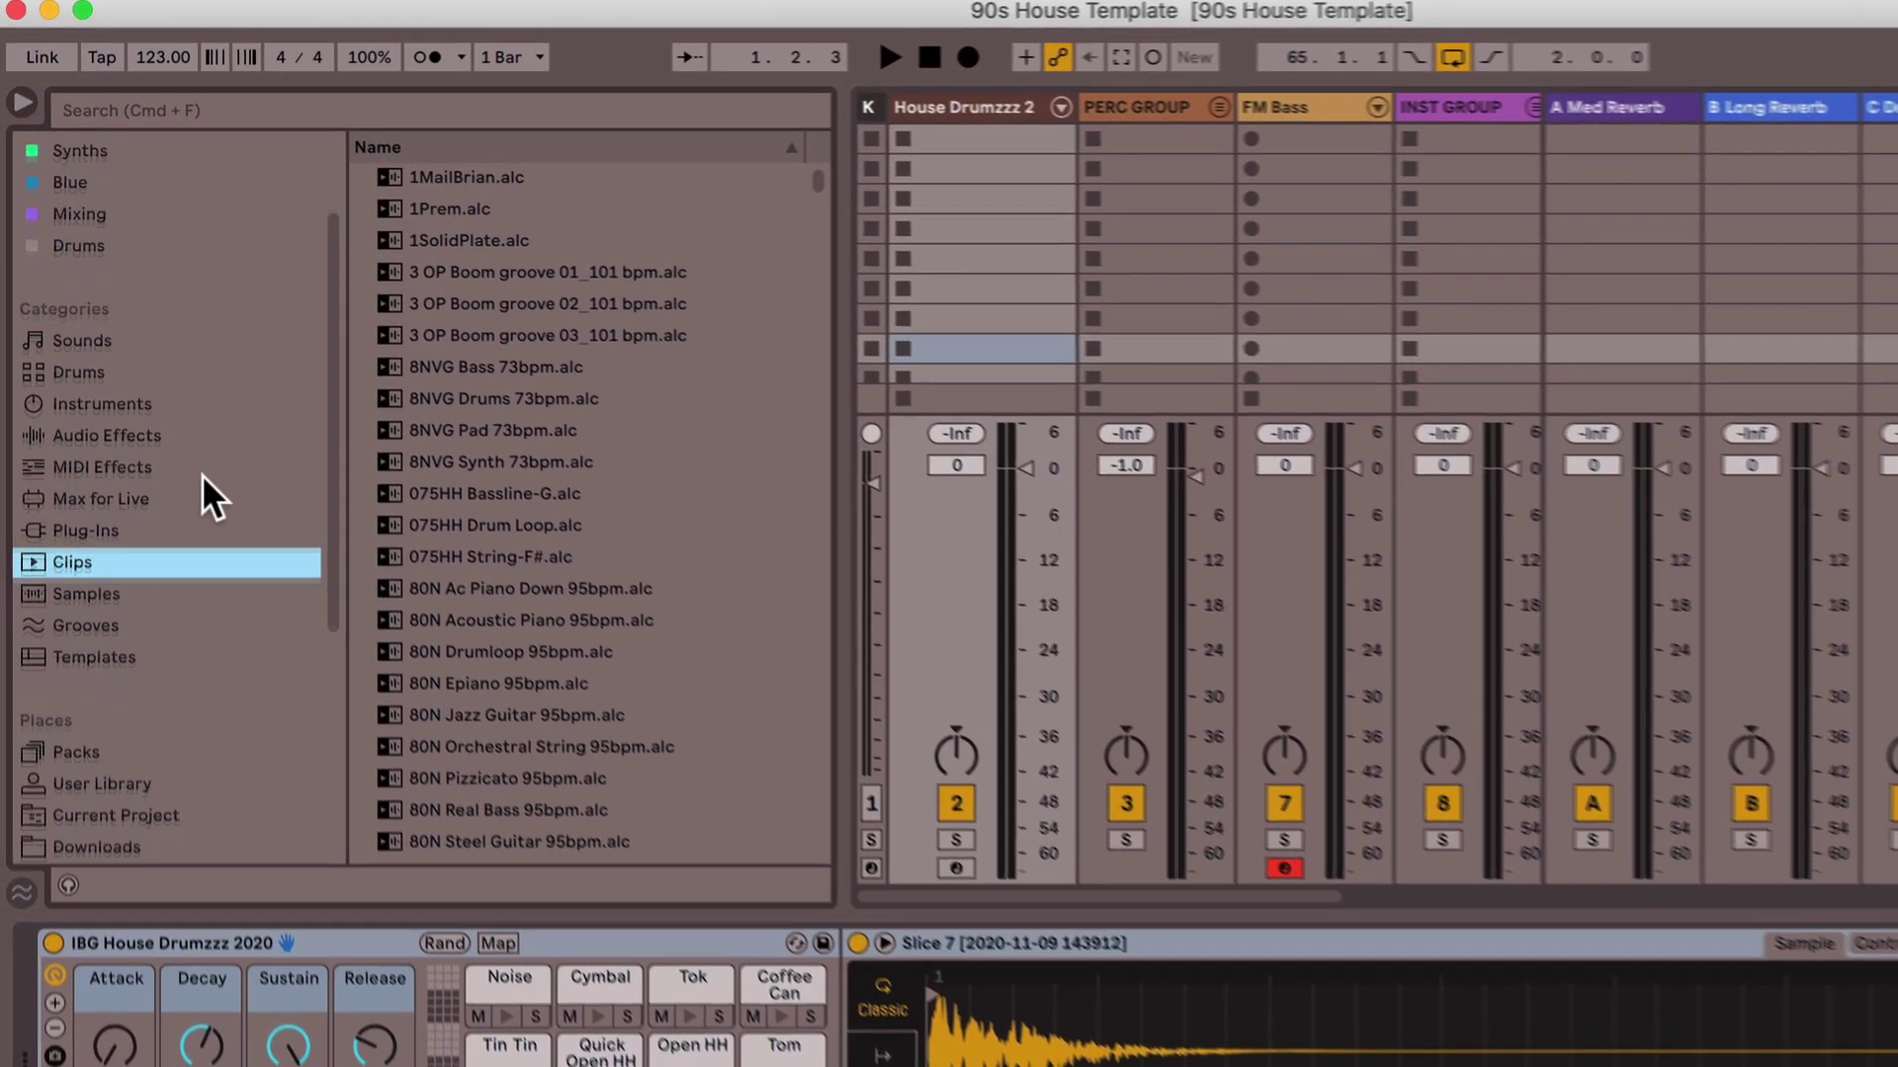
scroll(257, 718, down, 2)
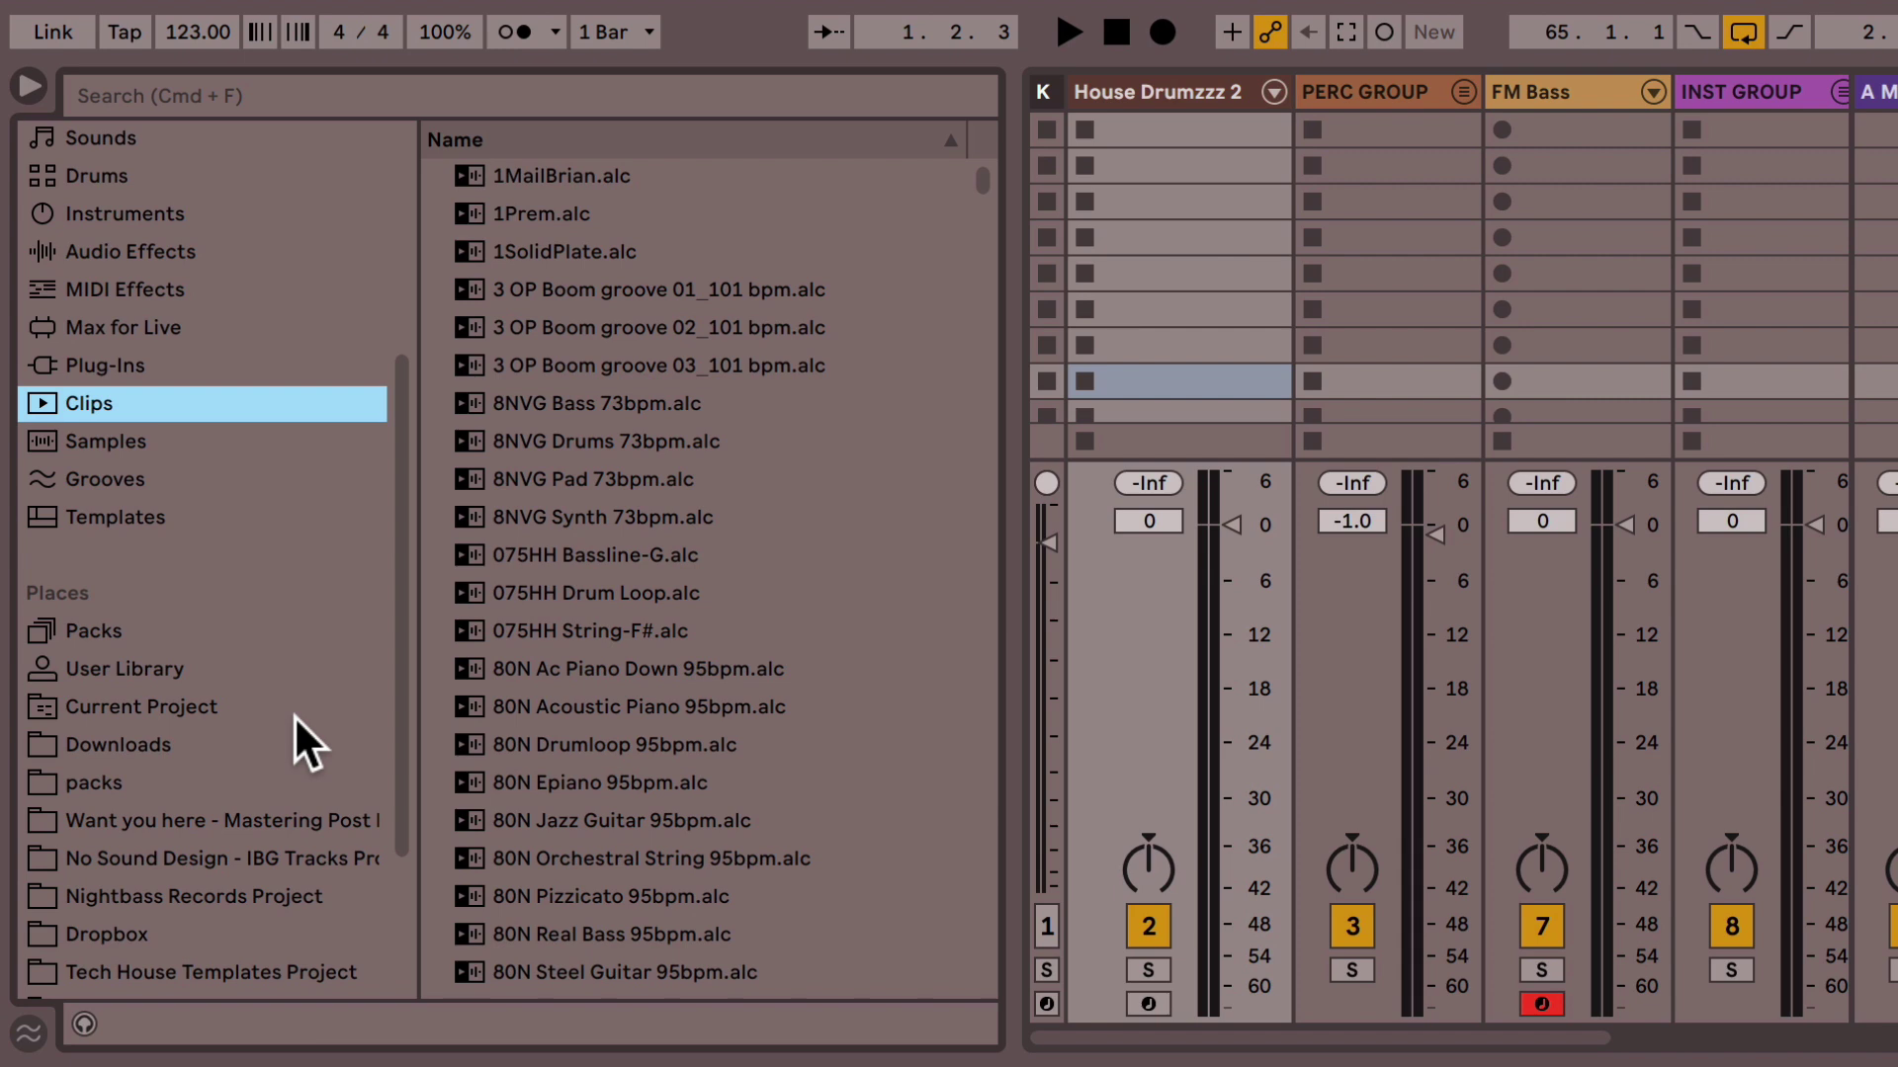
click(164, 519)
scroll(275, 672, up, 2)
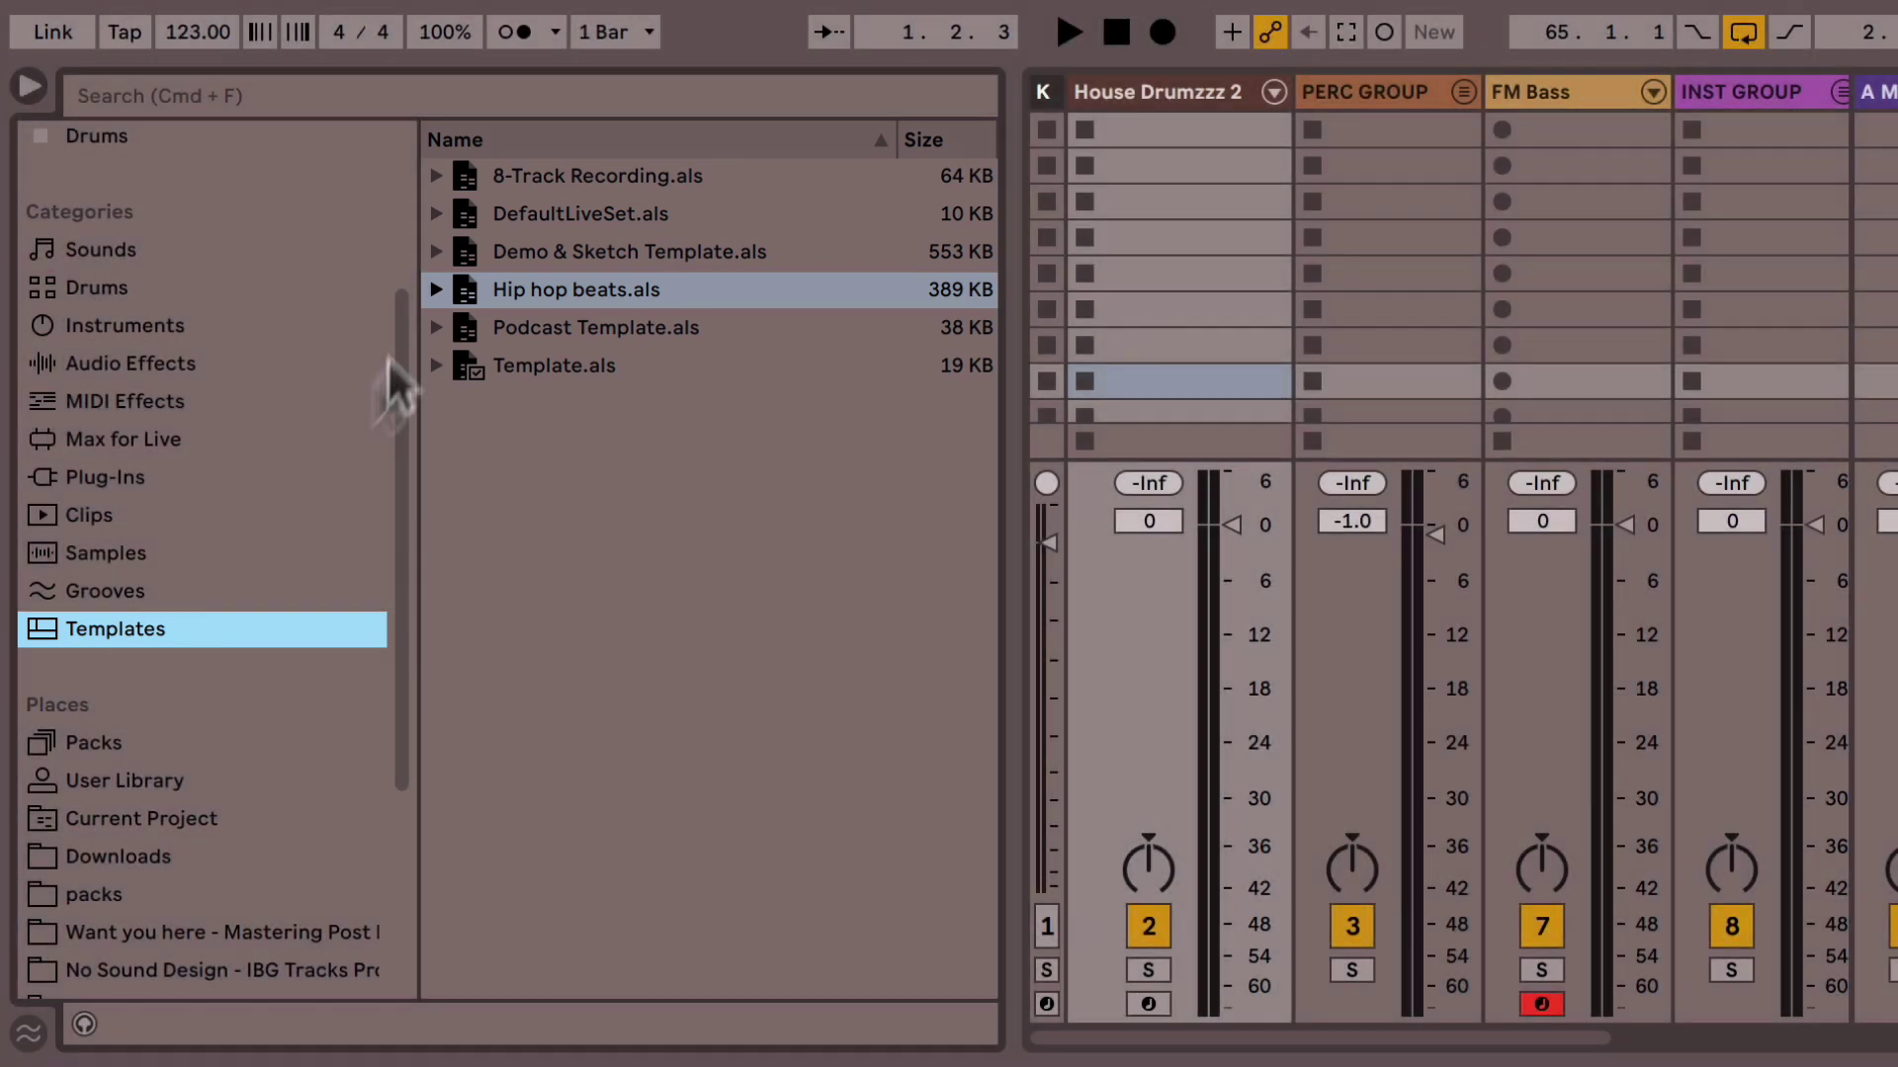
- Look through the 8-Track Recording, Demo & Sketch and Podcast template files, and hide the browser
click(742, 176)
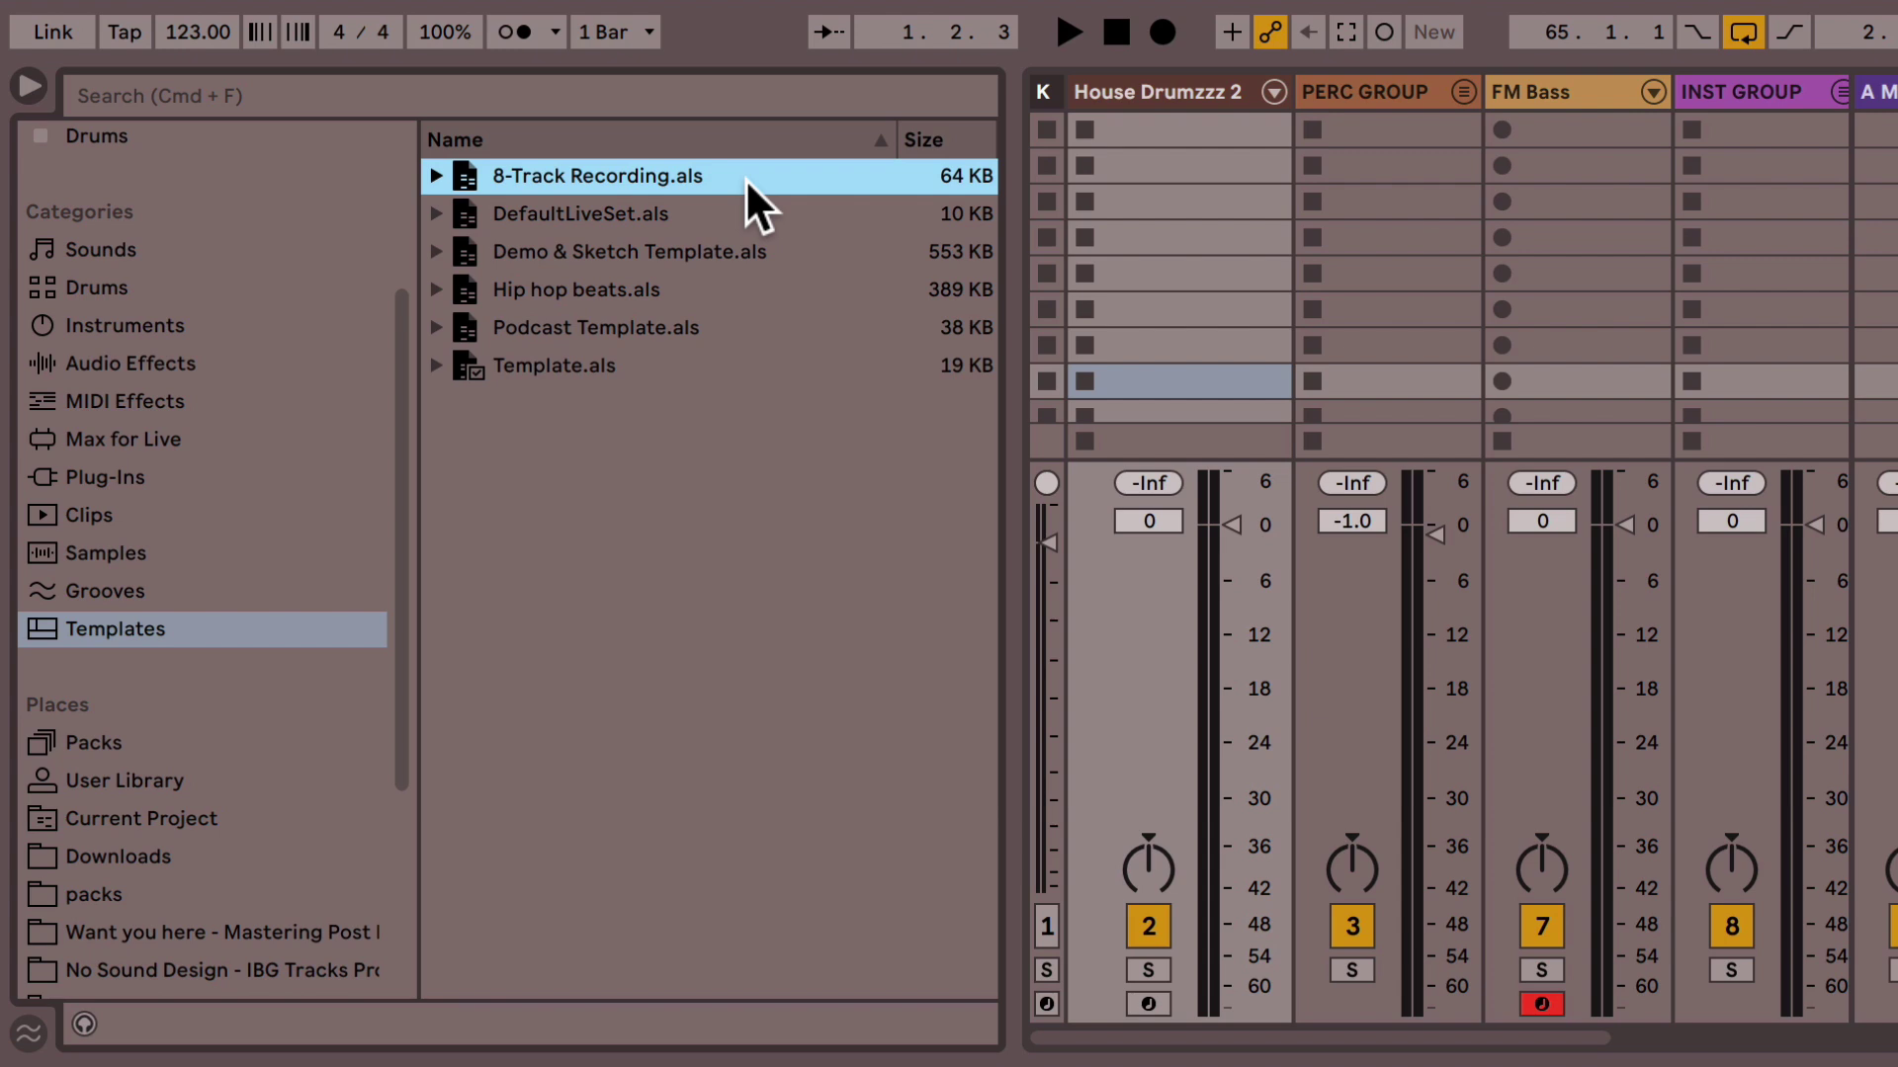
click(716, 262)
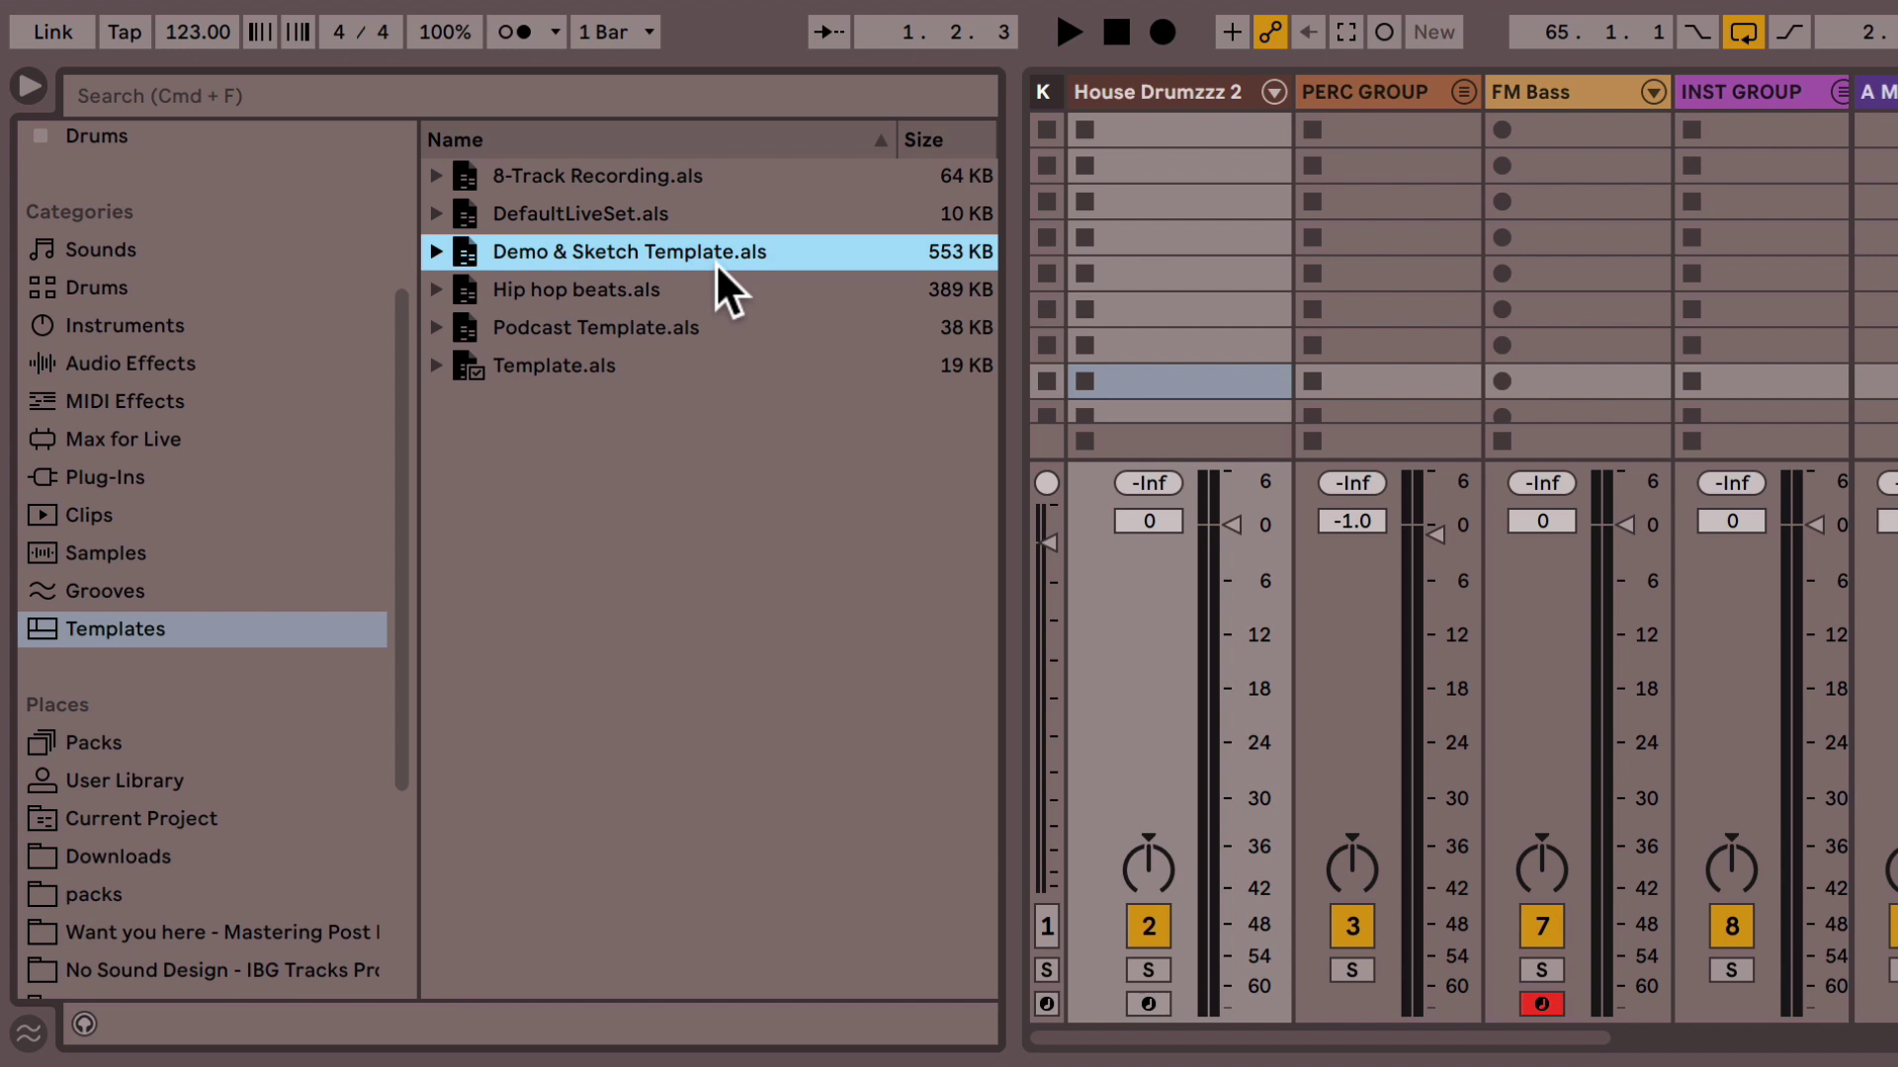
click(686, 321)
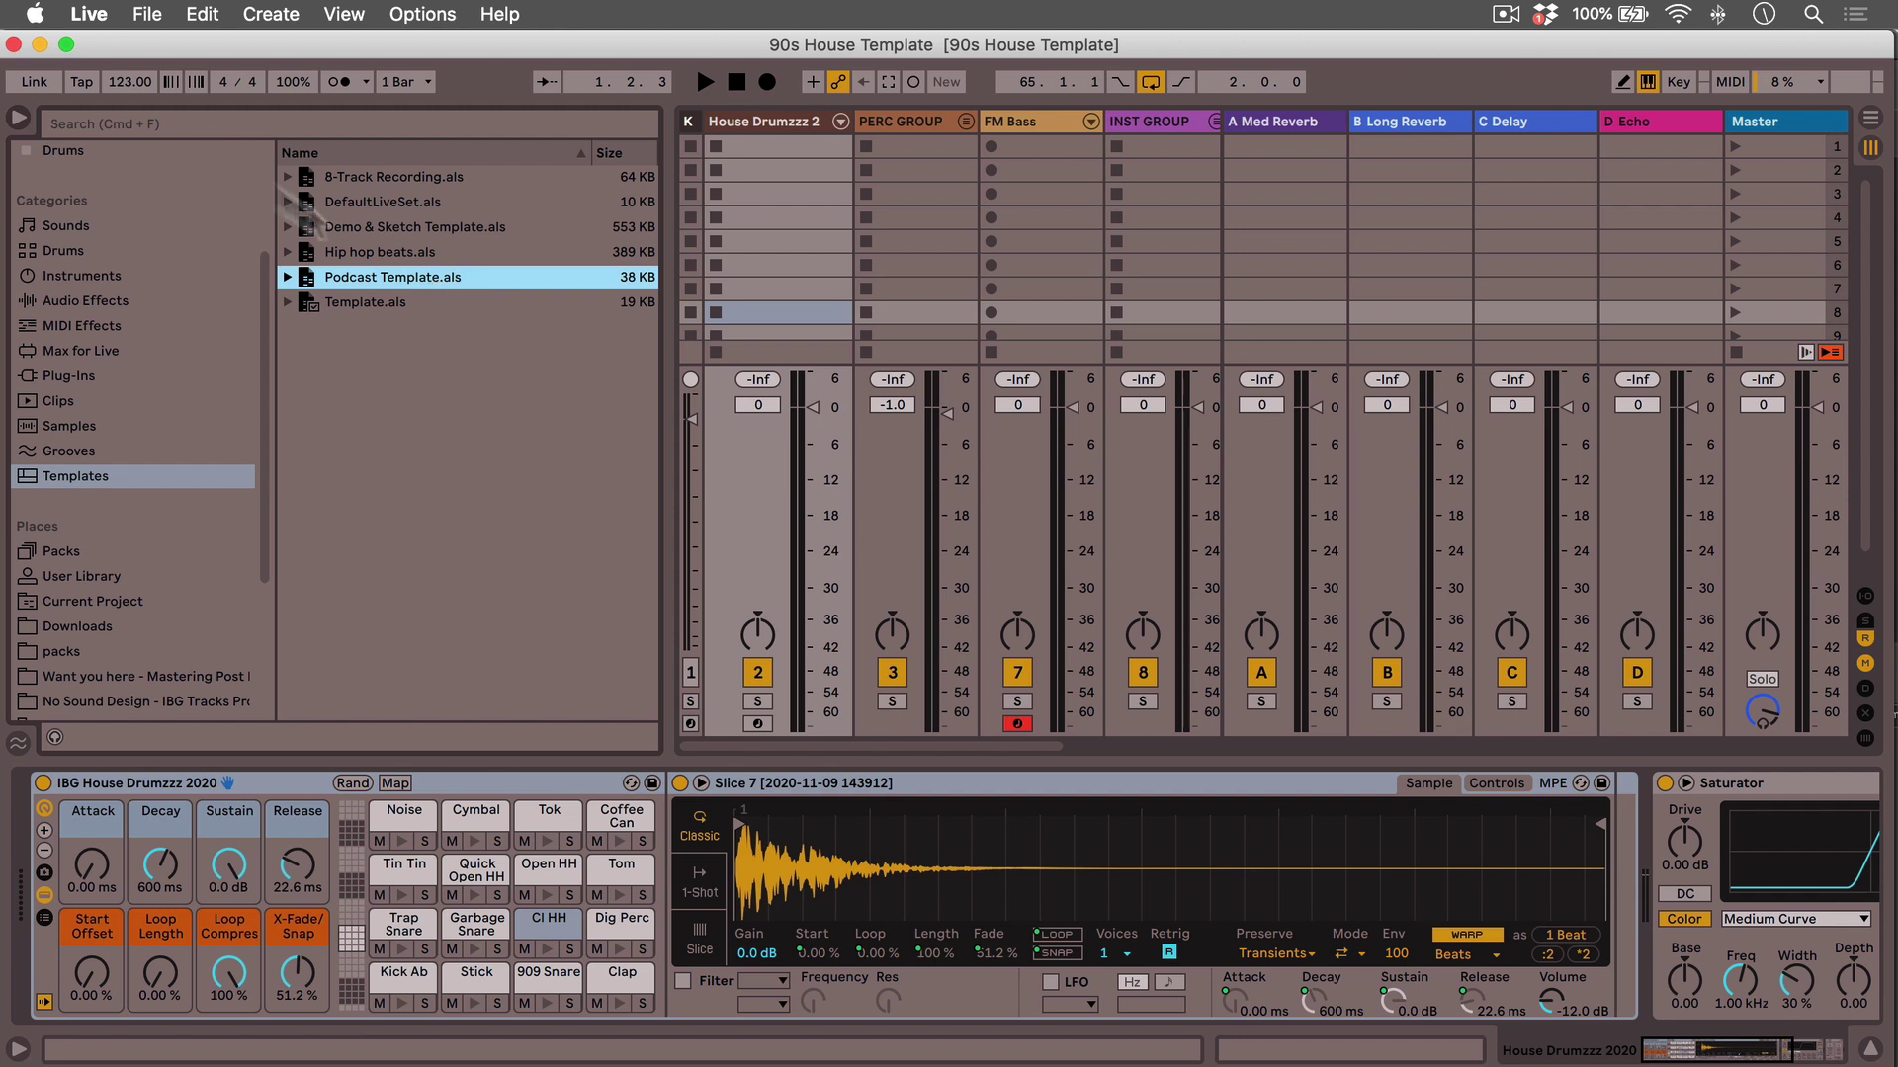
click(18, 117)
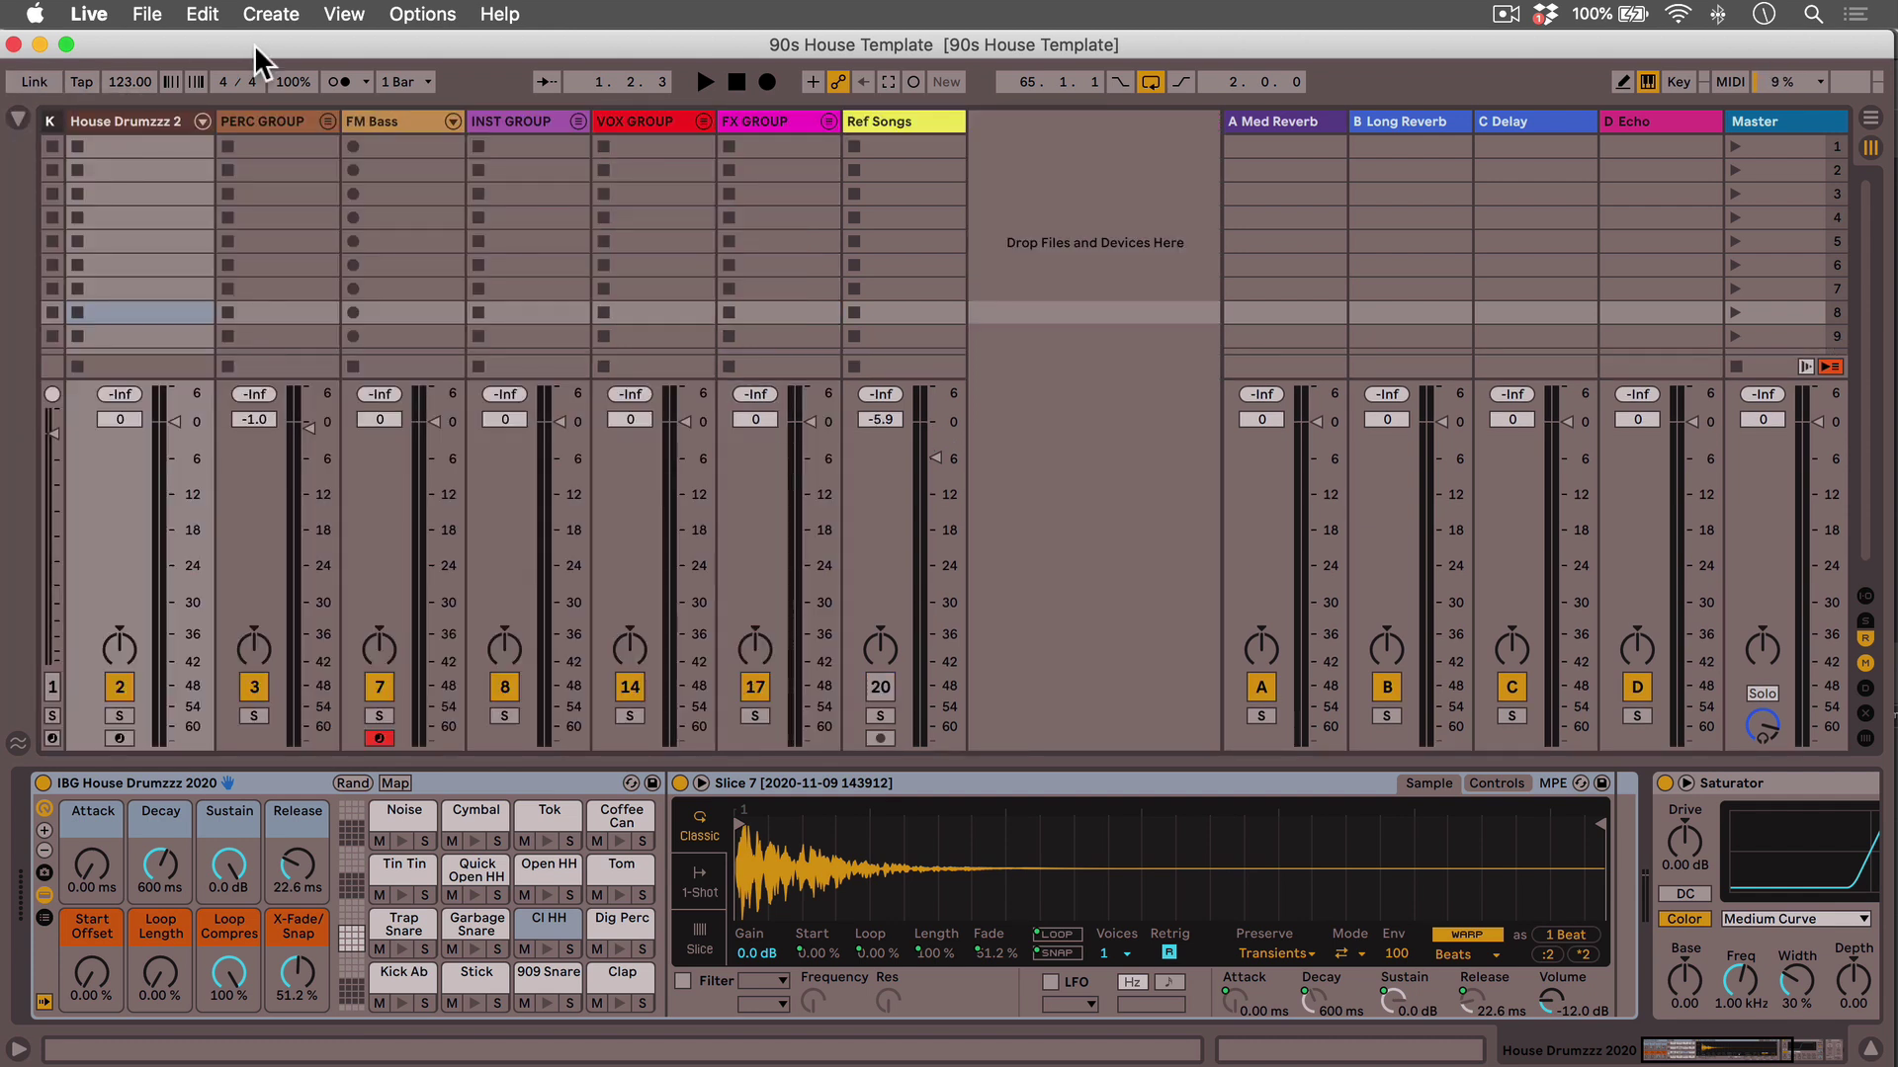
drag(255, 45, 261, 43)
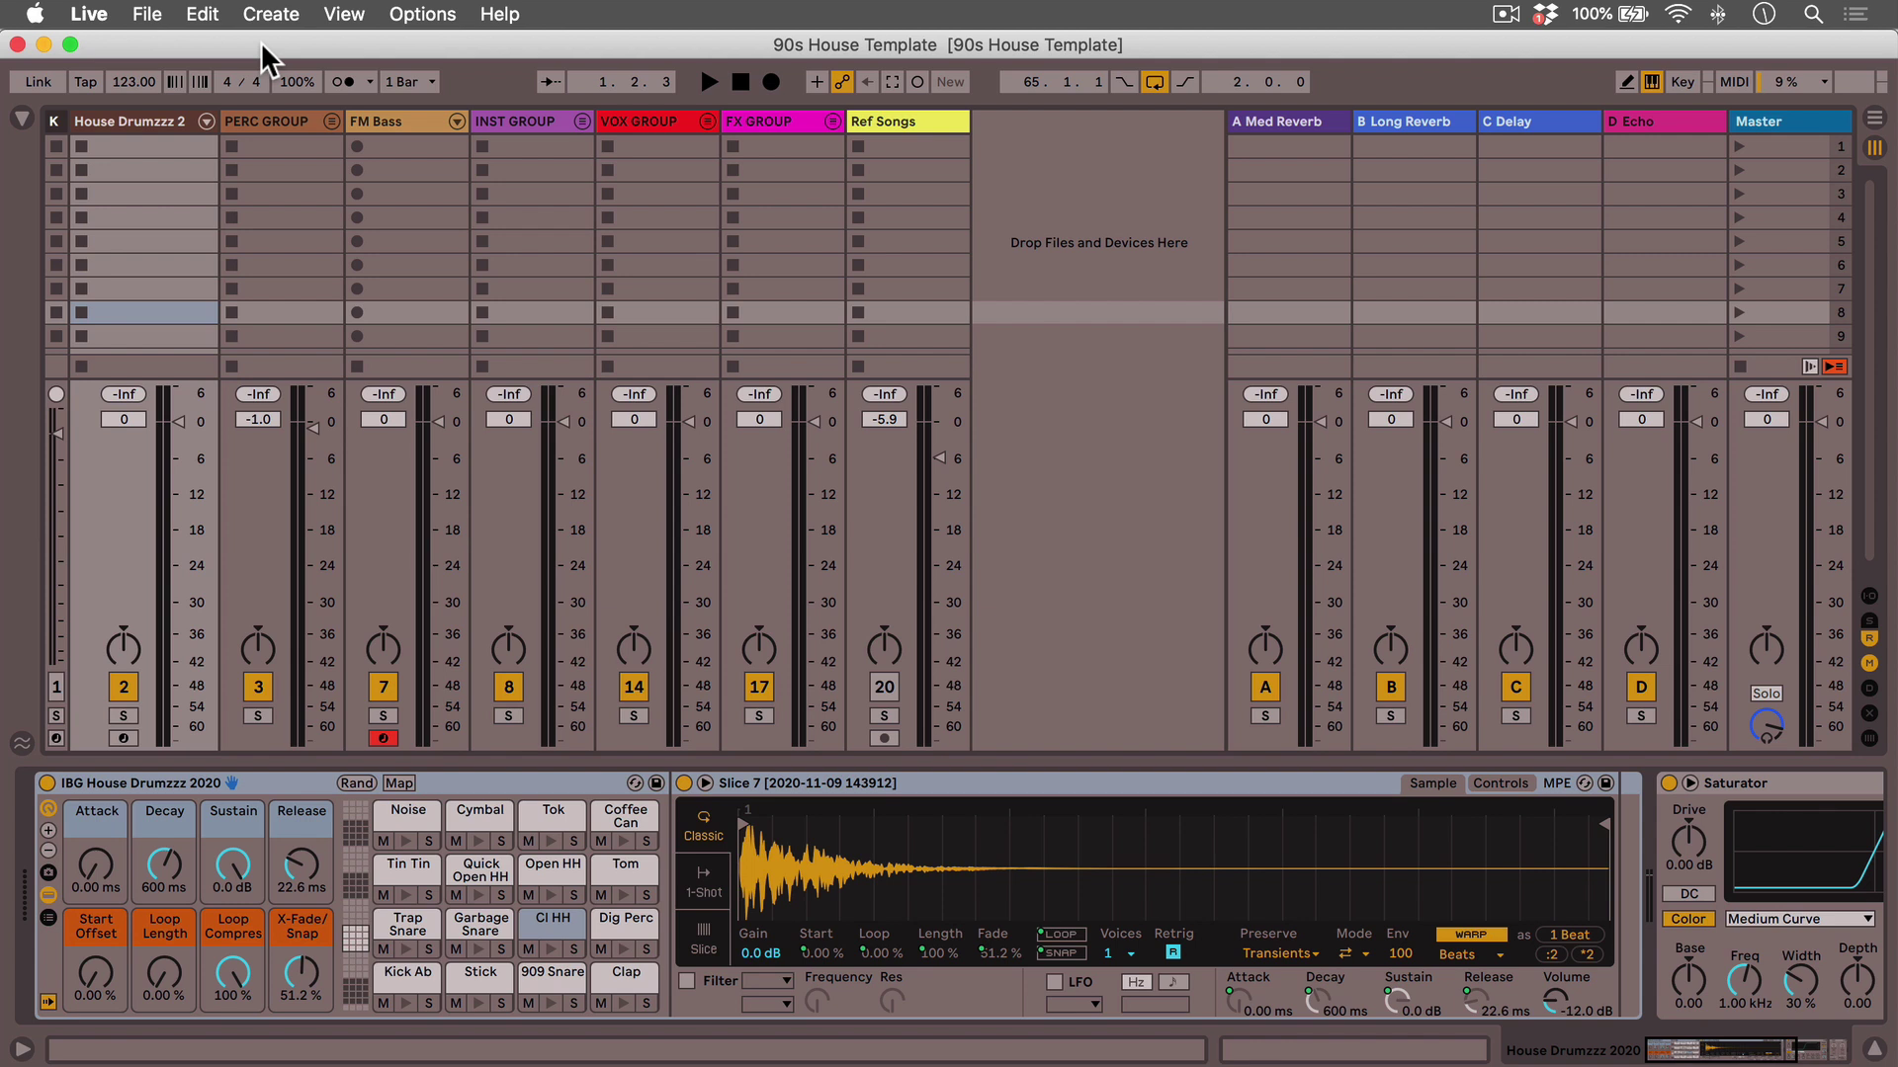
- Arm the House Drumzzz 2 track and audition several drum sounds from its rack
click(124, 738)
key(a)
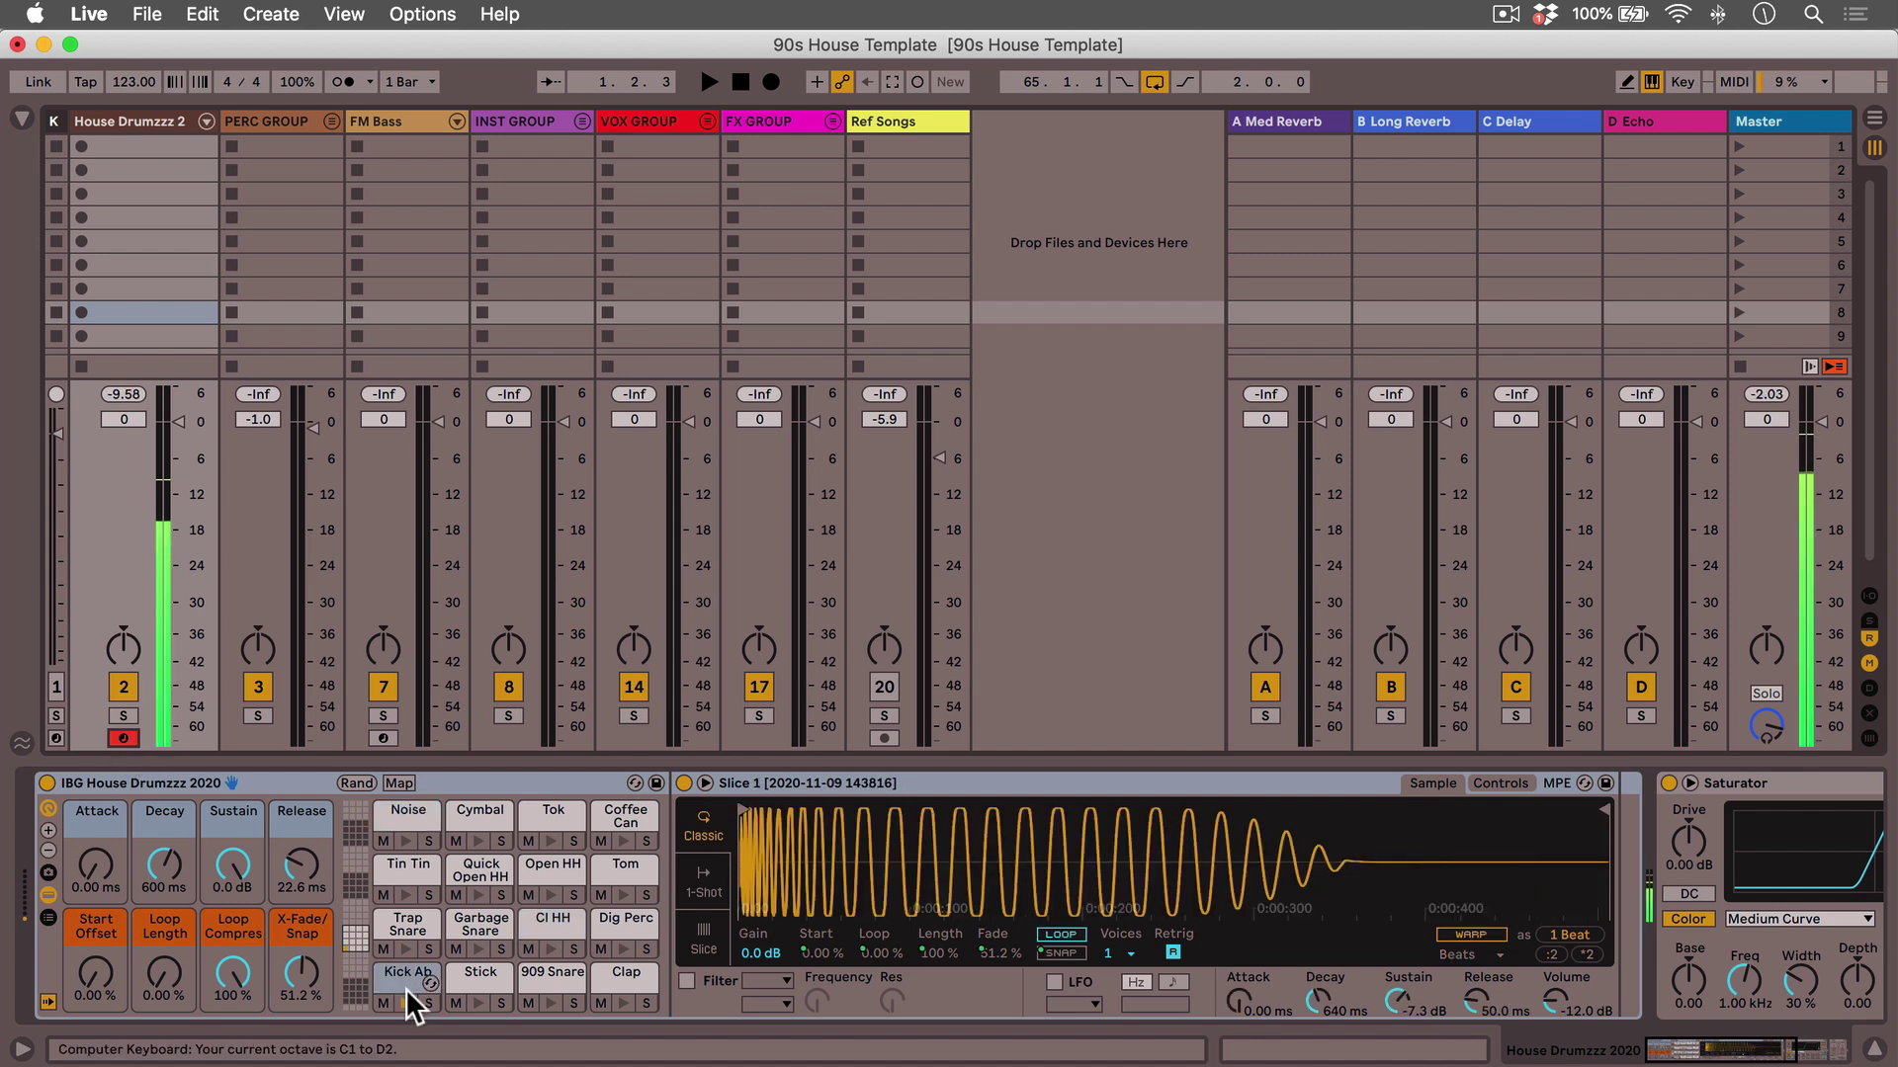
key(s)
key(d)
key(f)
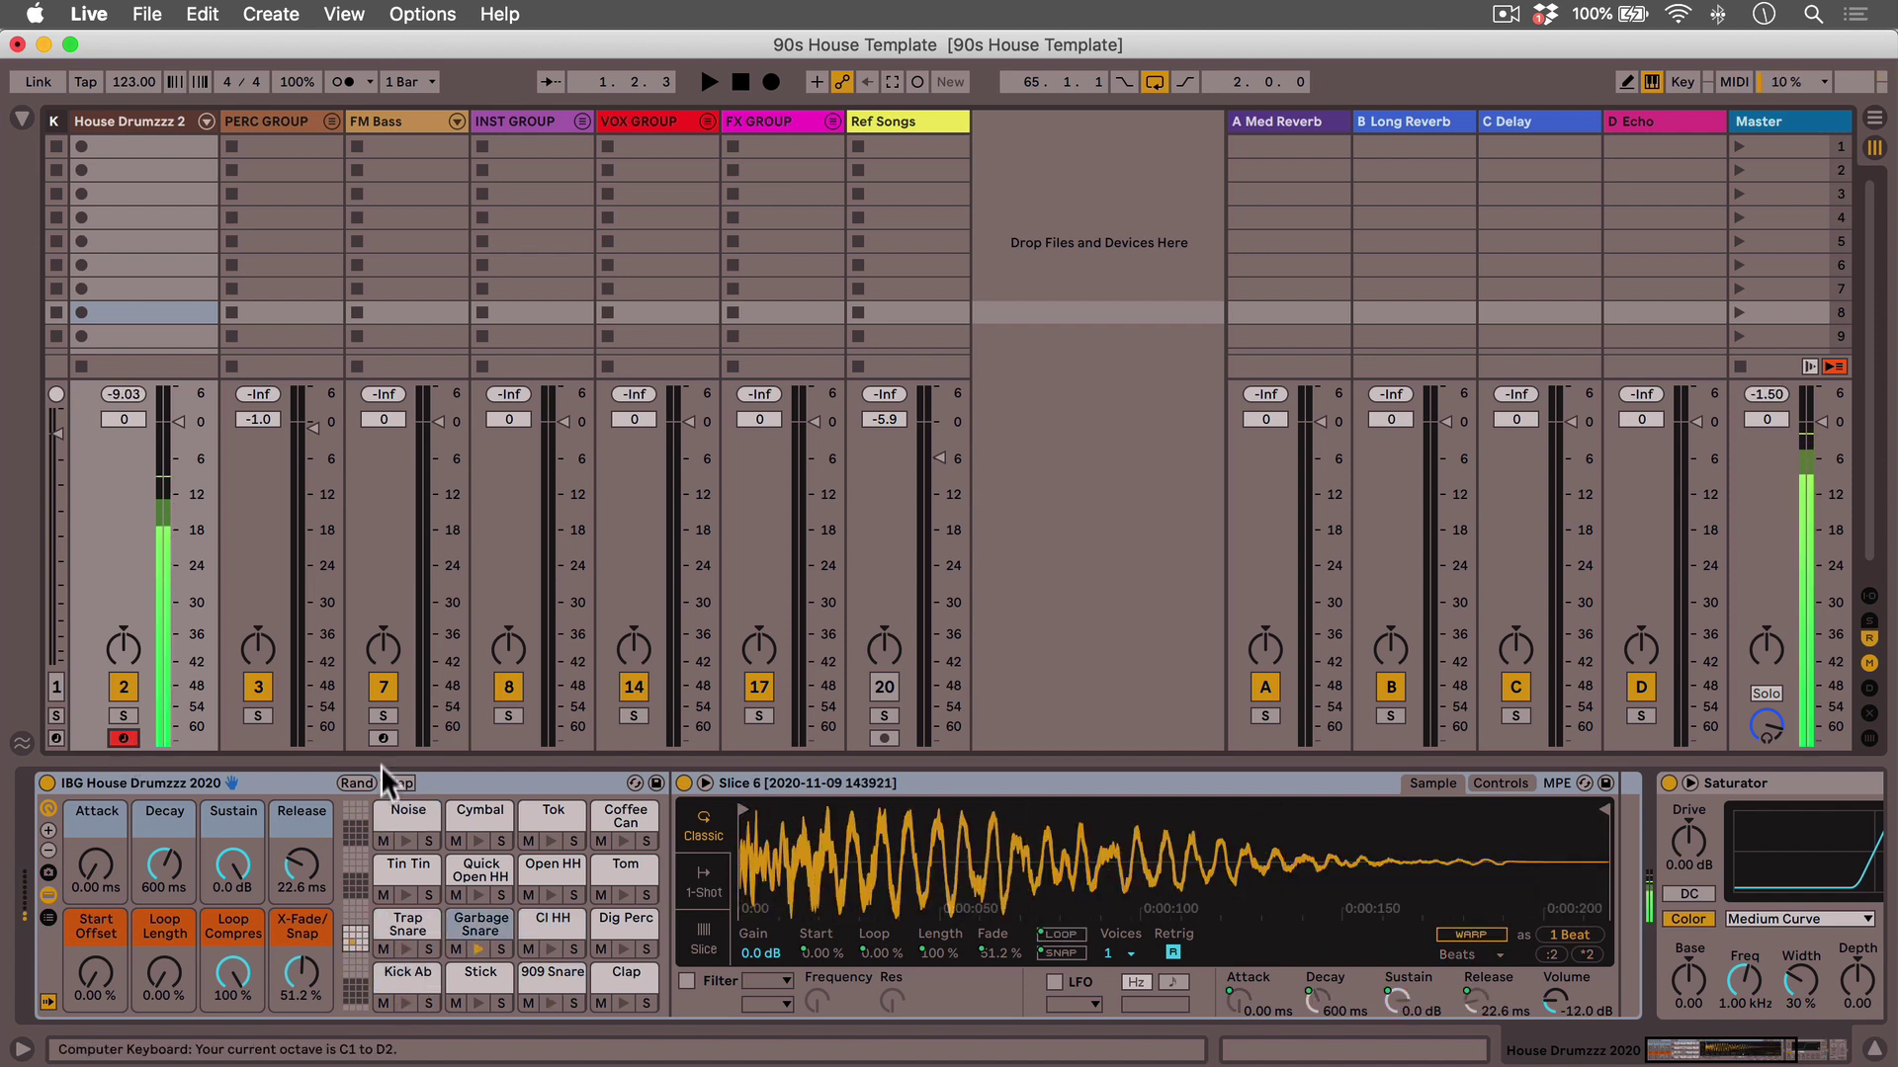
- View the PERC GROUP devices, and arm the FM Bass track to audition its bass sound
click(289, 129)
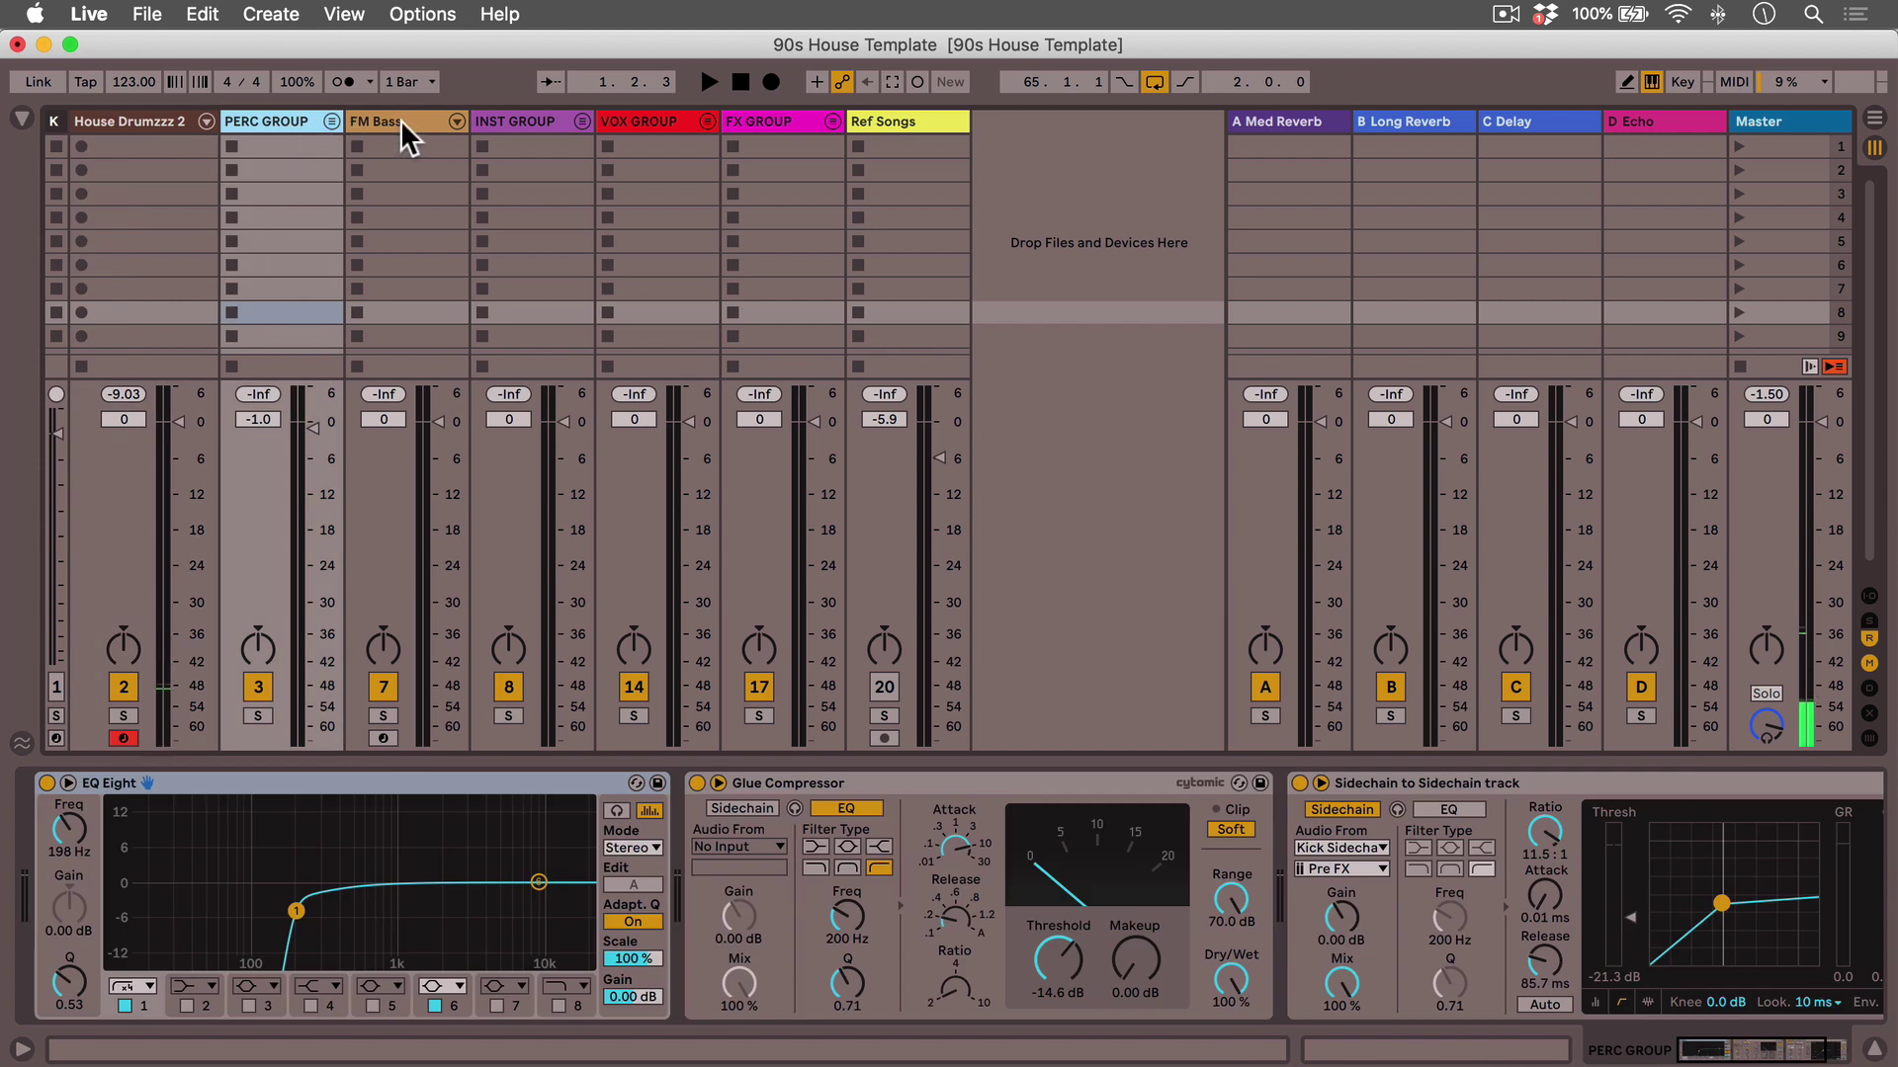
click(411, 131)
click(384, 738)
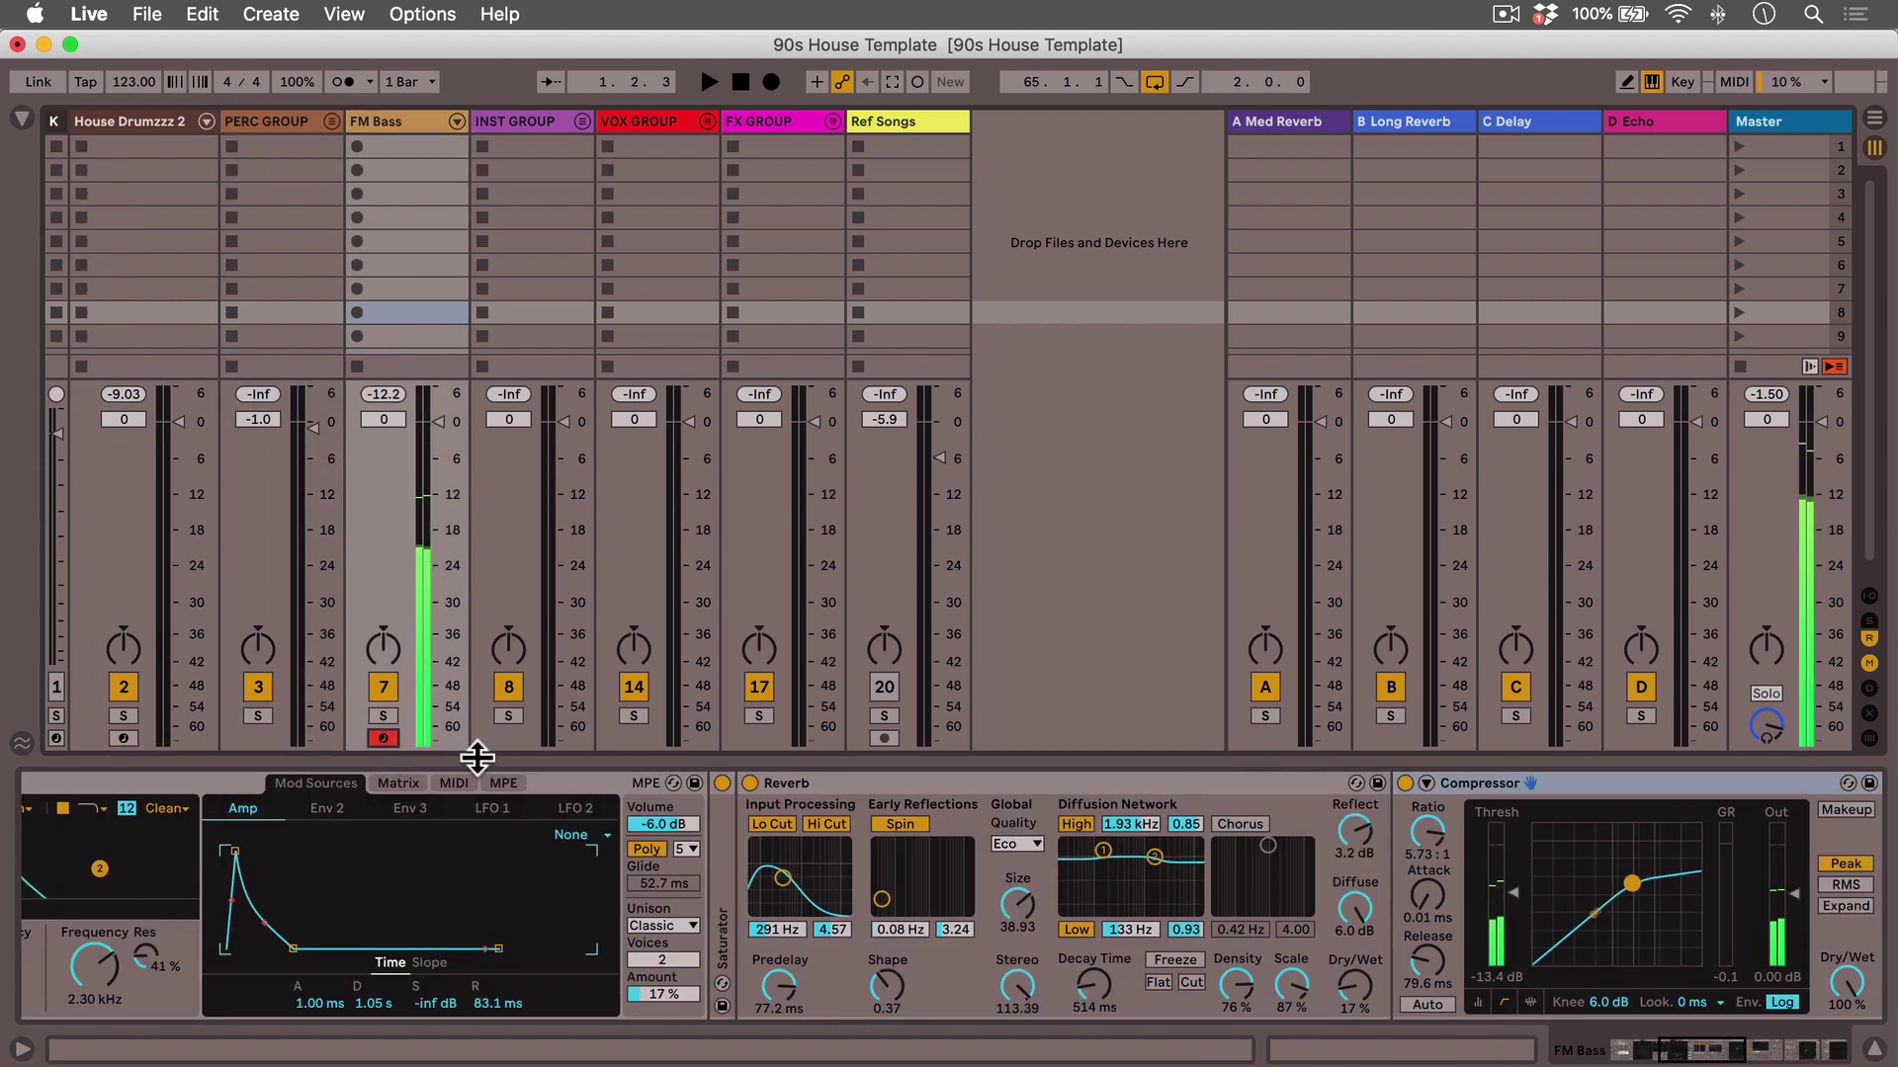
key(a)
key(a)
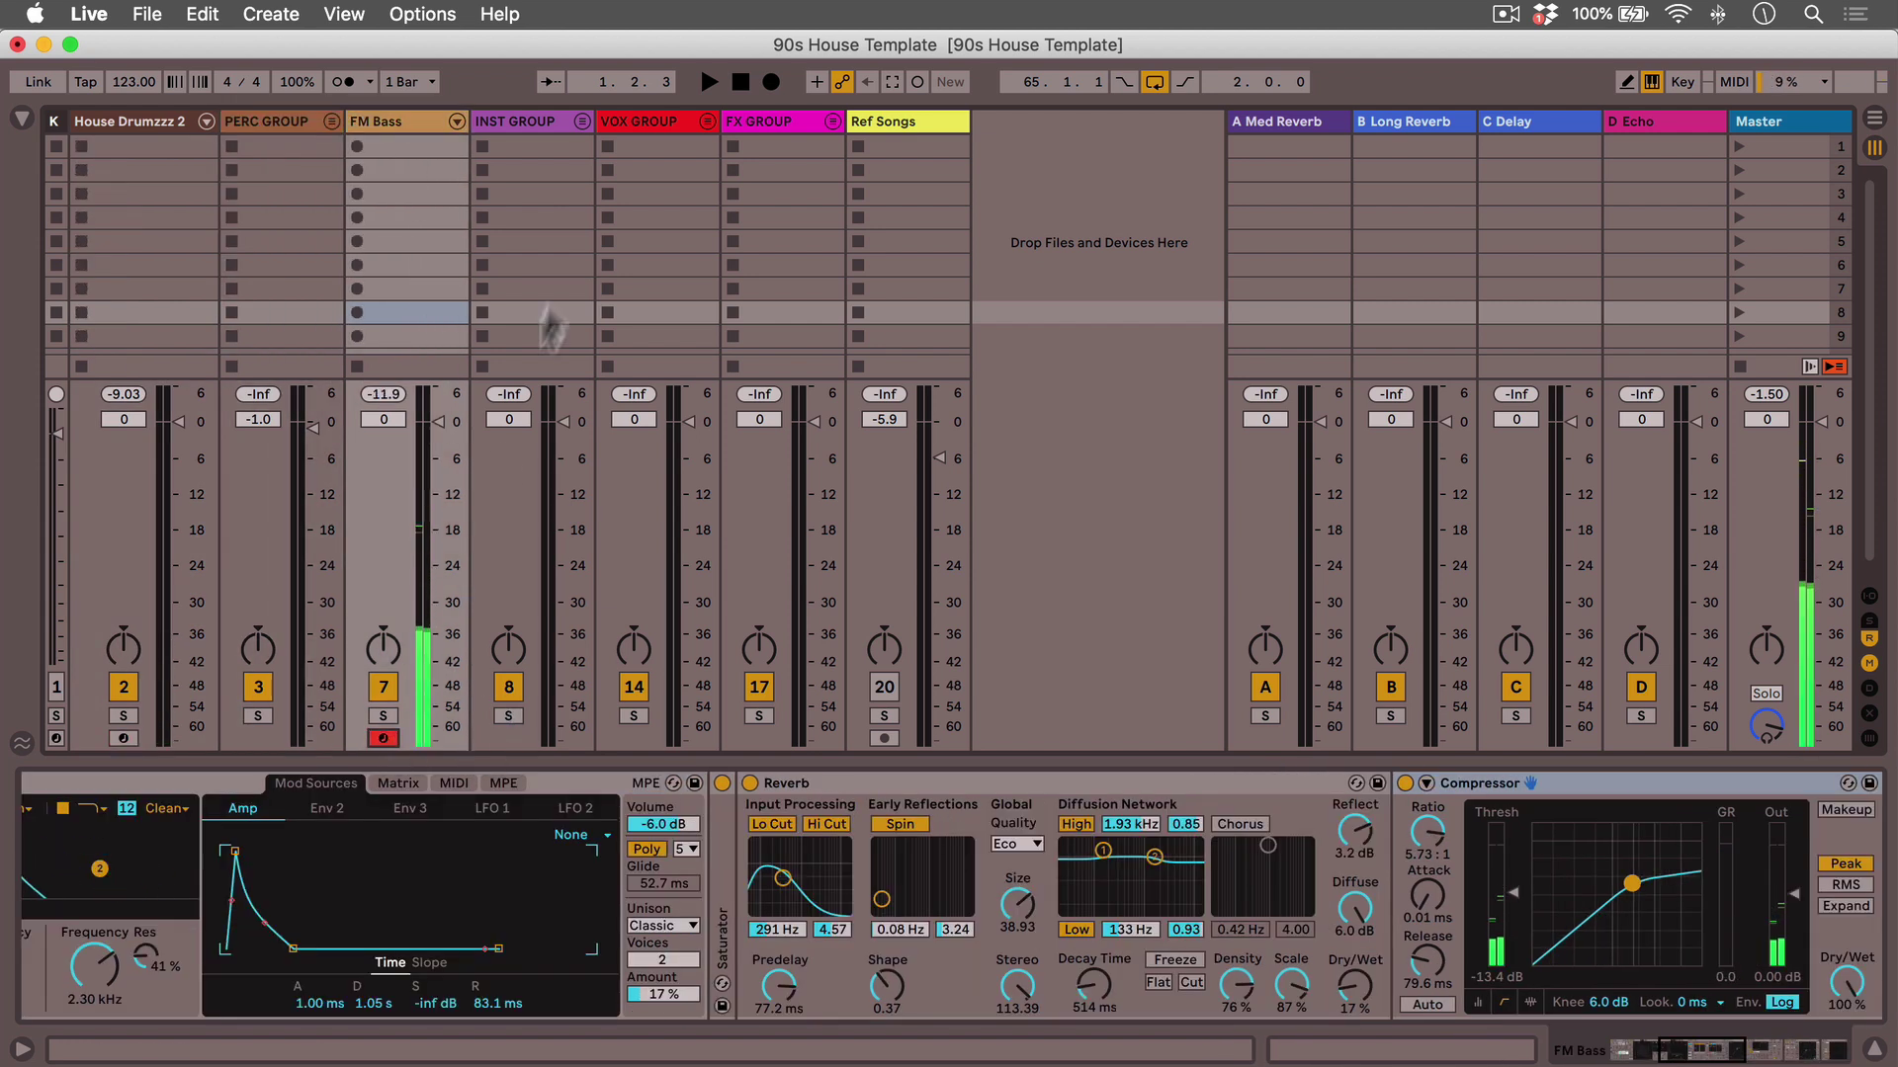
- Inspect the instrument tracks inside INST GROUP and the devices on the Ref Songs and A Med Reverb tracks
click(559, 120)
click(582, 121)
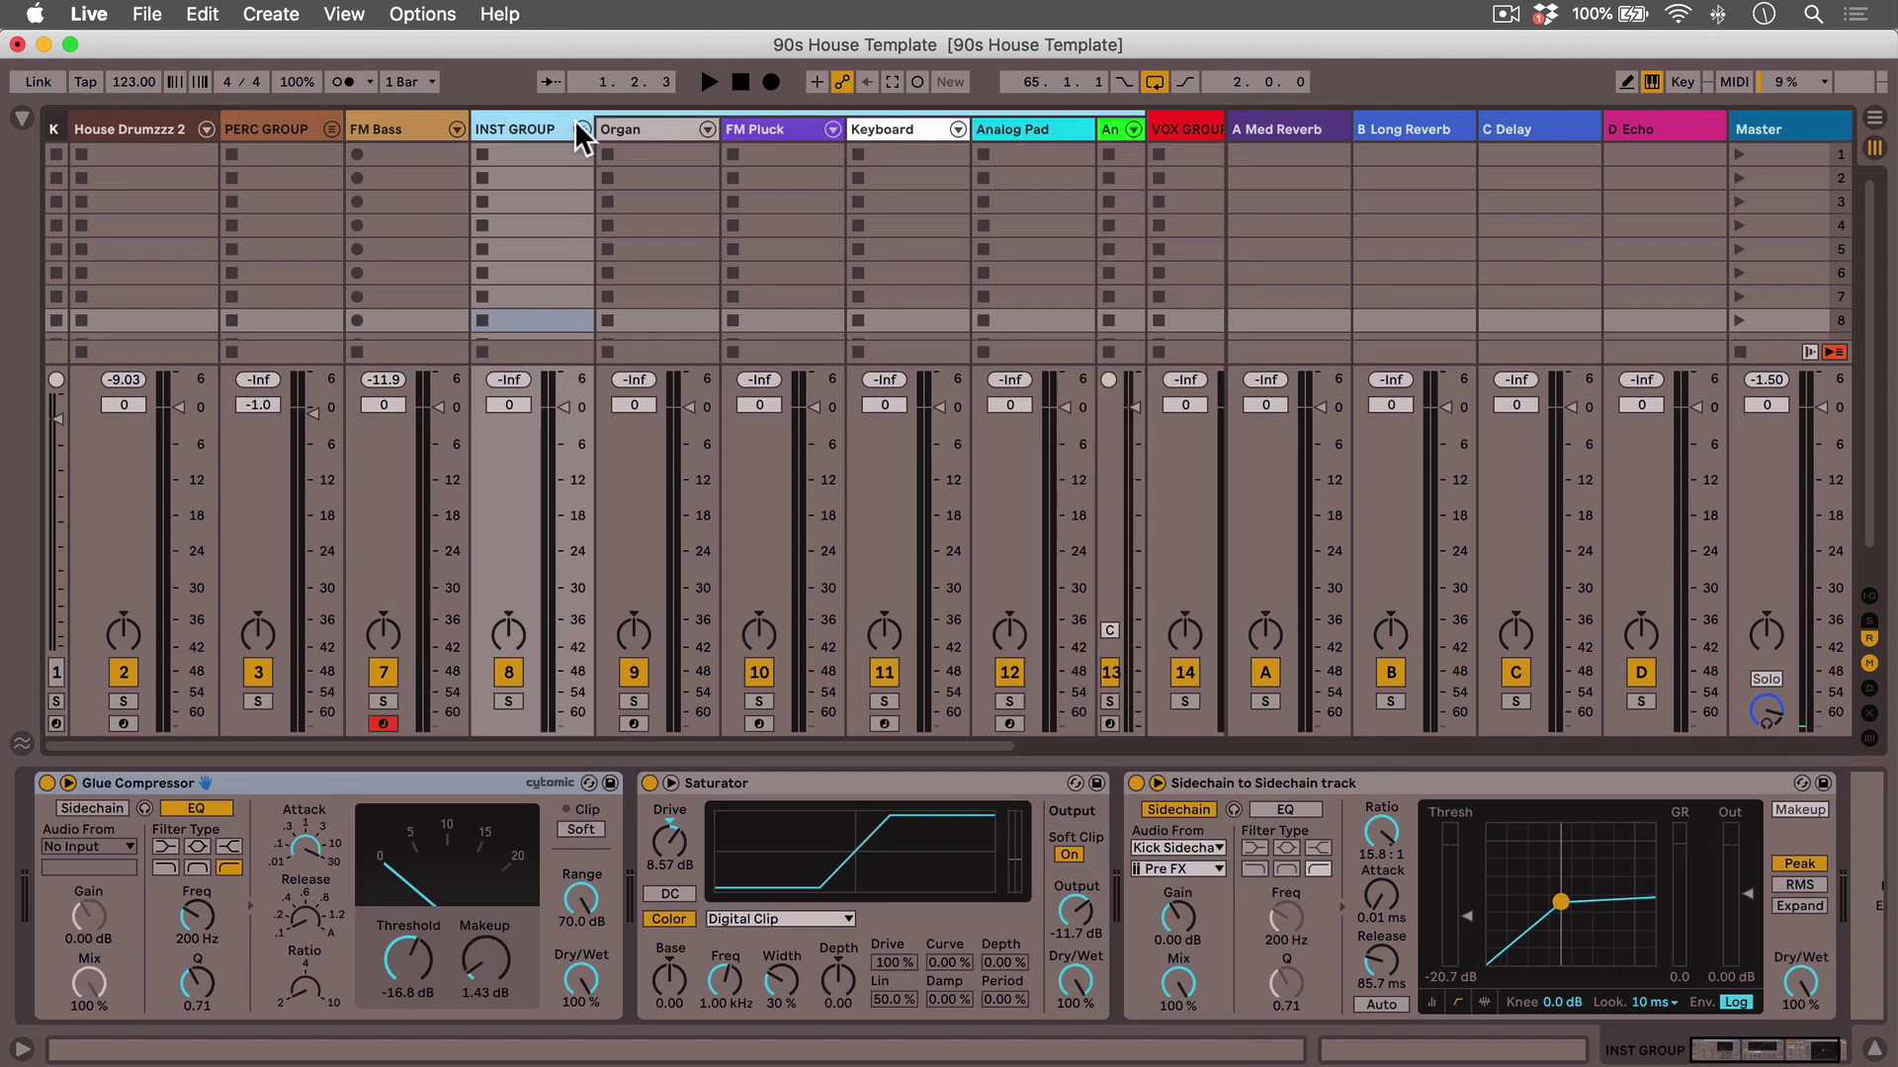
click(582, 129)
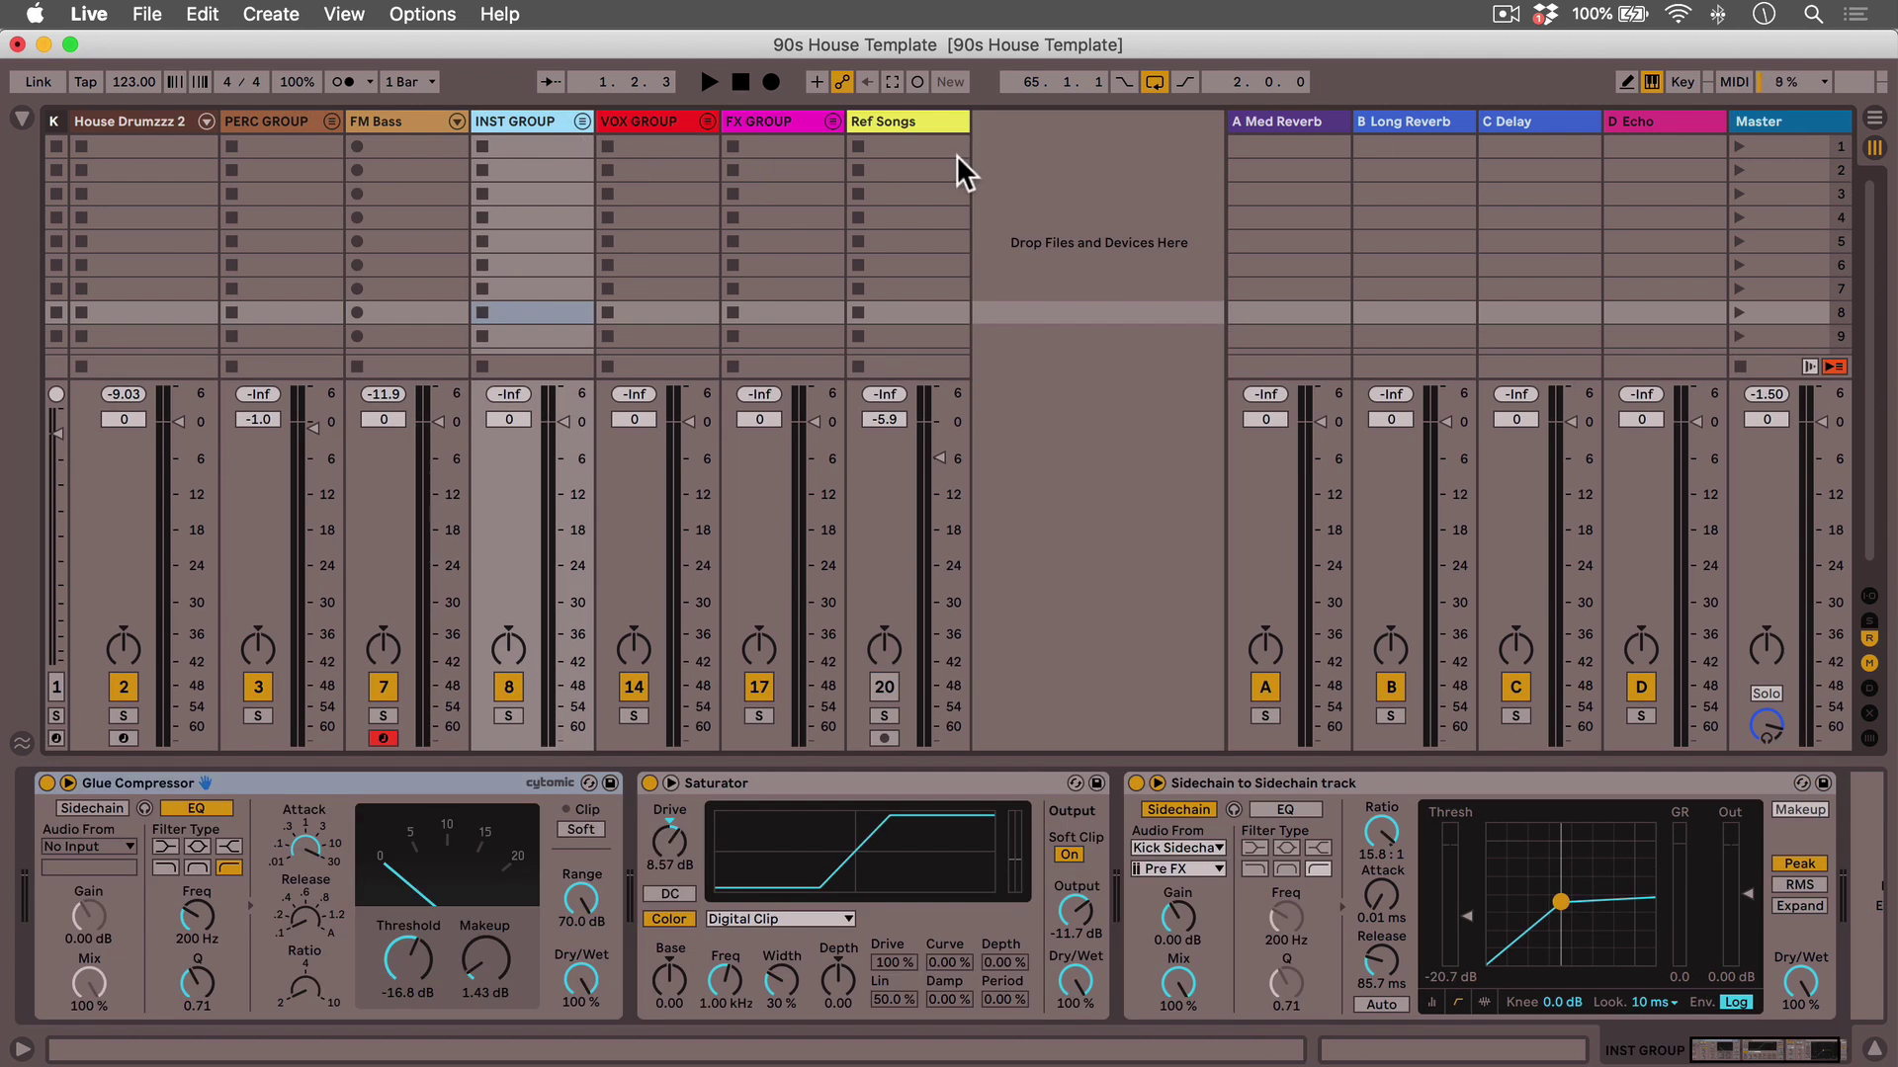
click(908, 126)
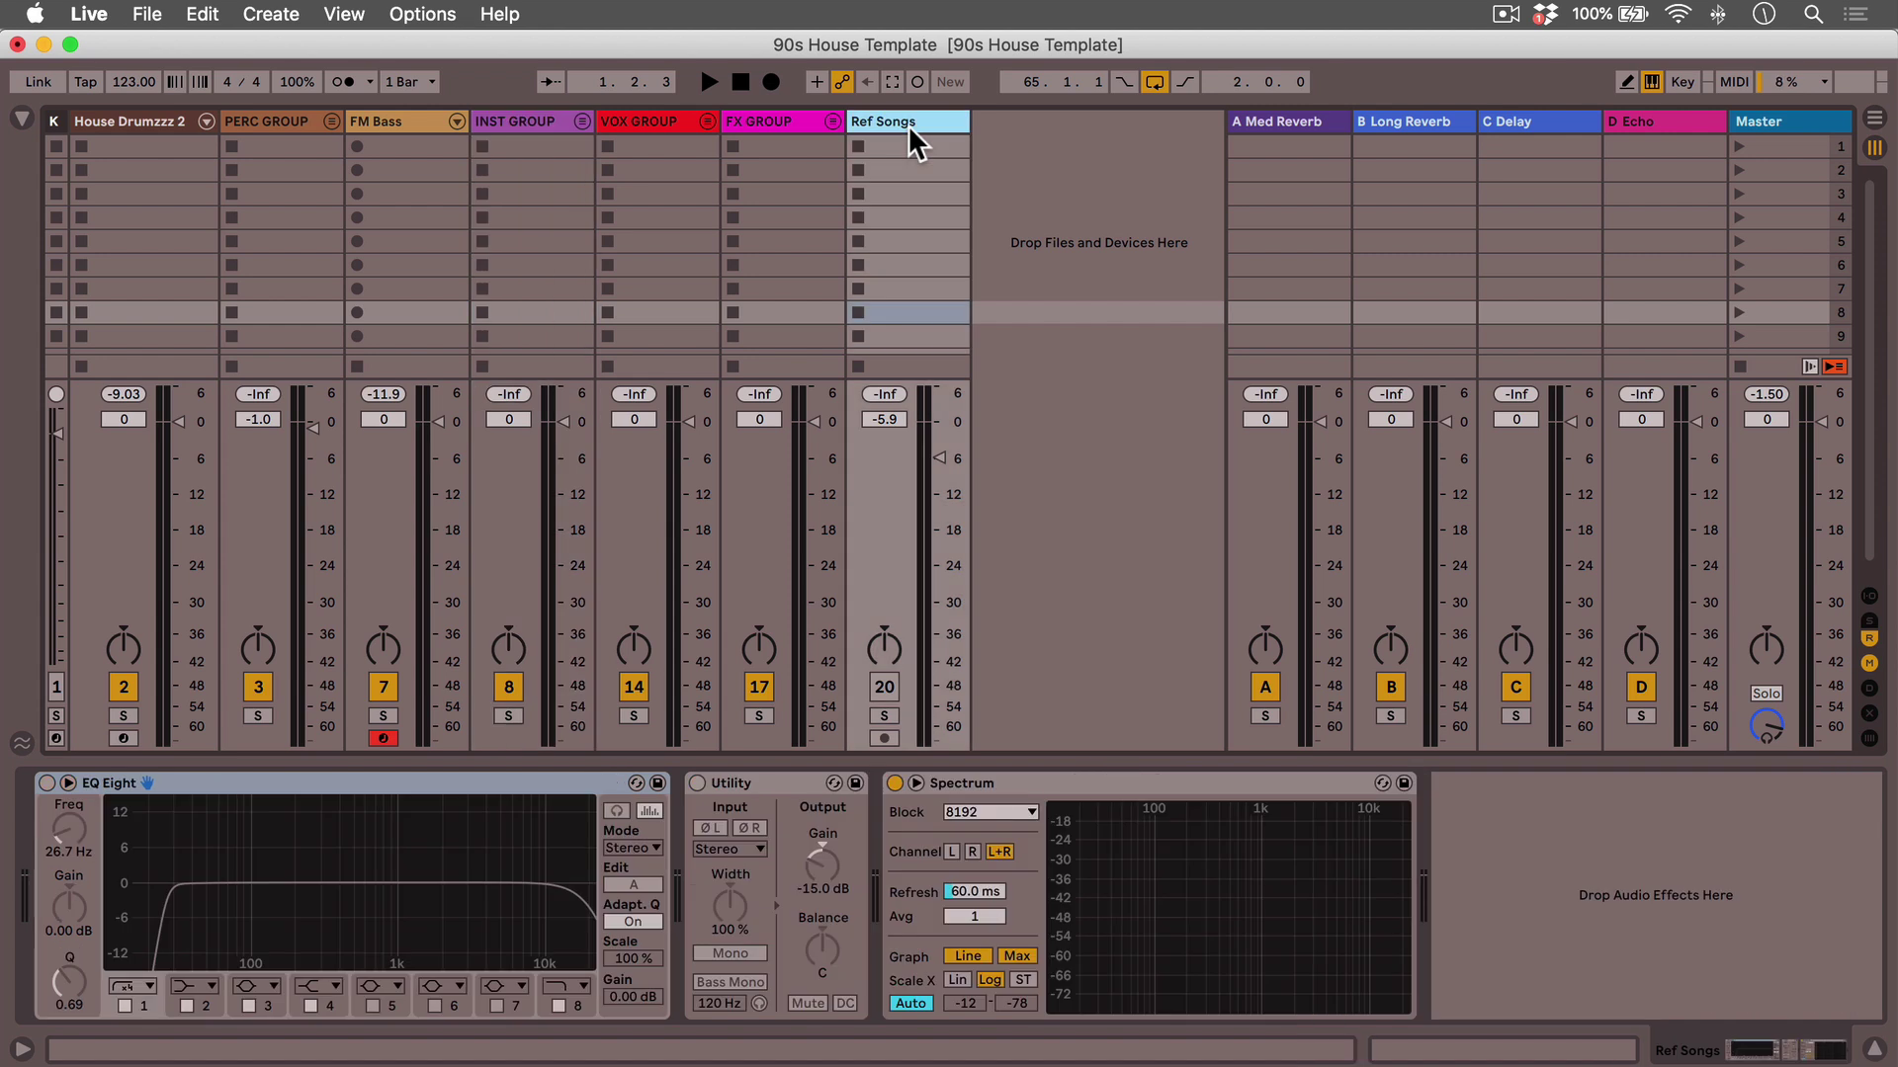
click(1325, 124)
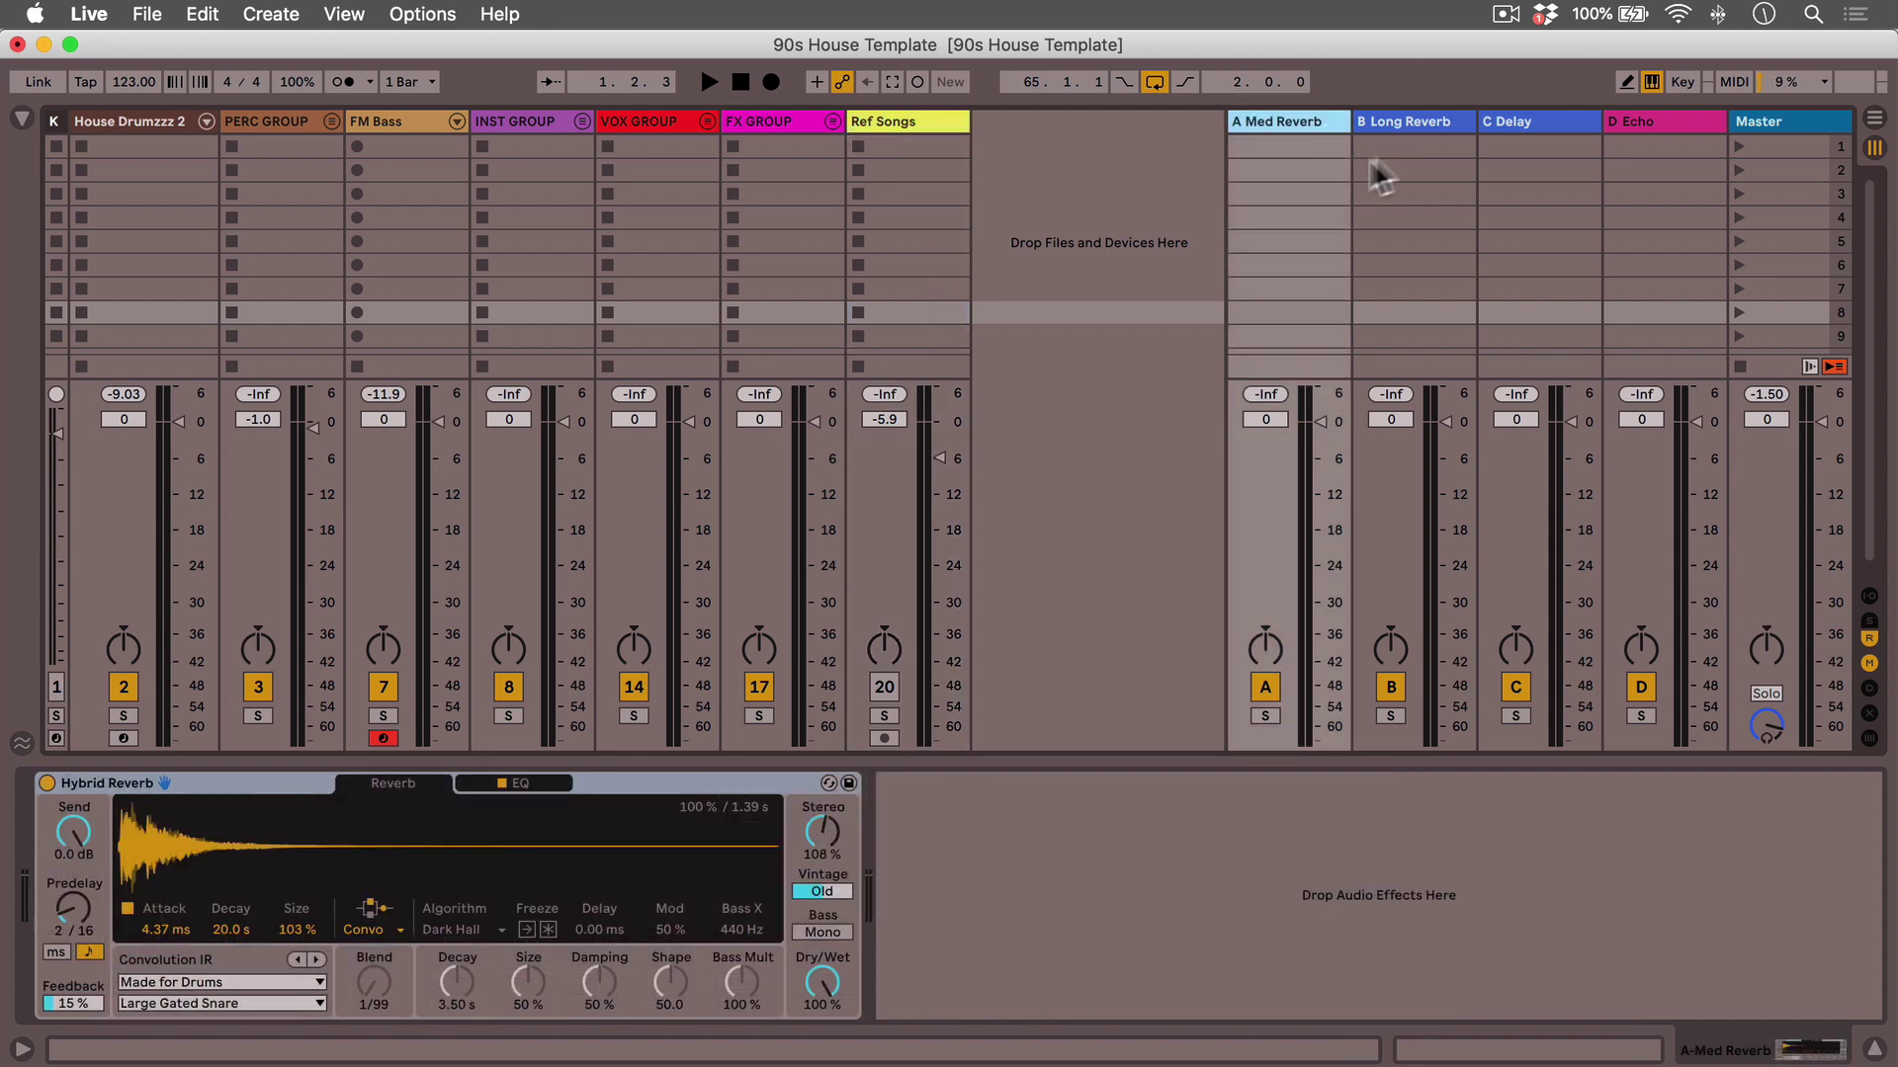
- Inspect the Master track's effects, hiding the Basic Mastering rack's devices and showing its macro controls
click(1775, 117)
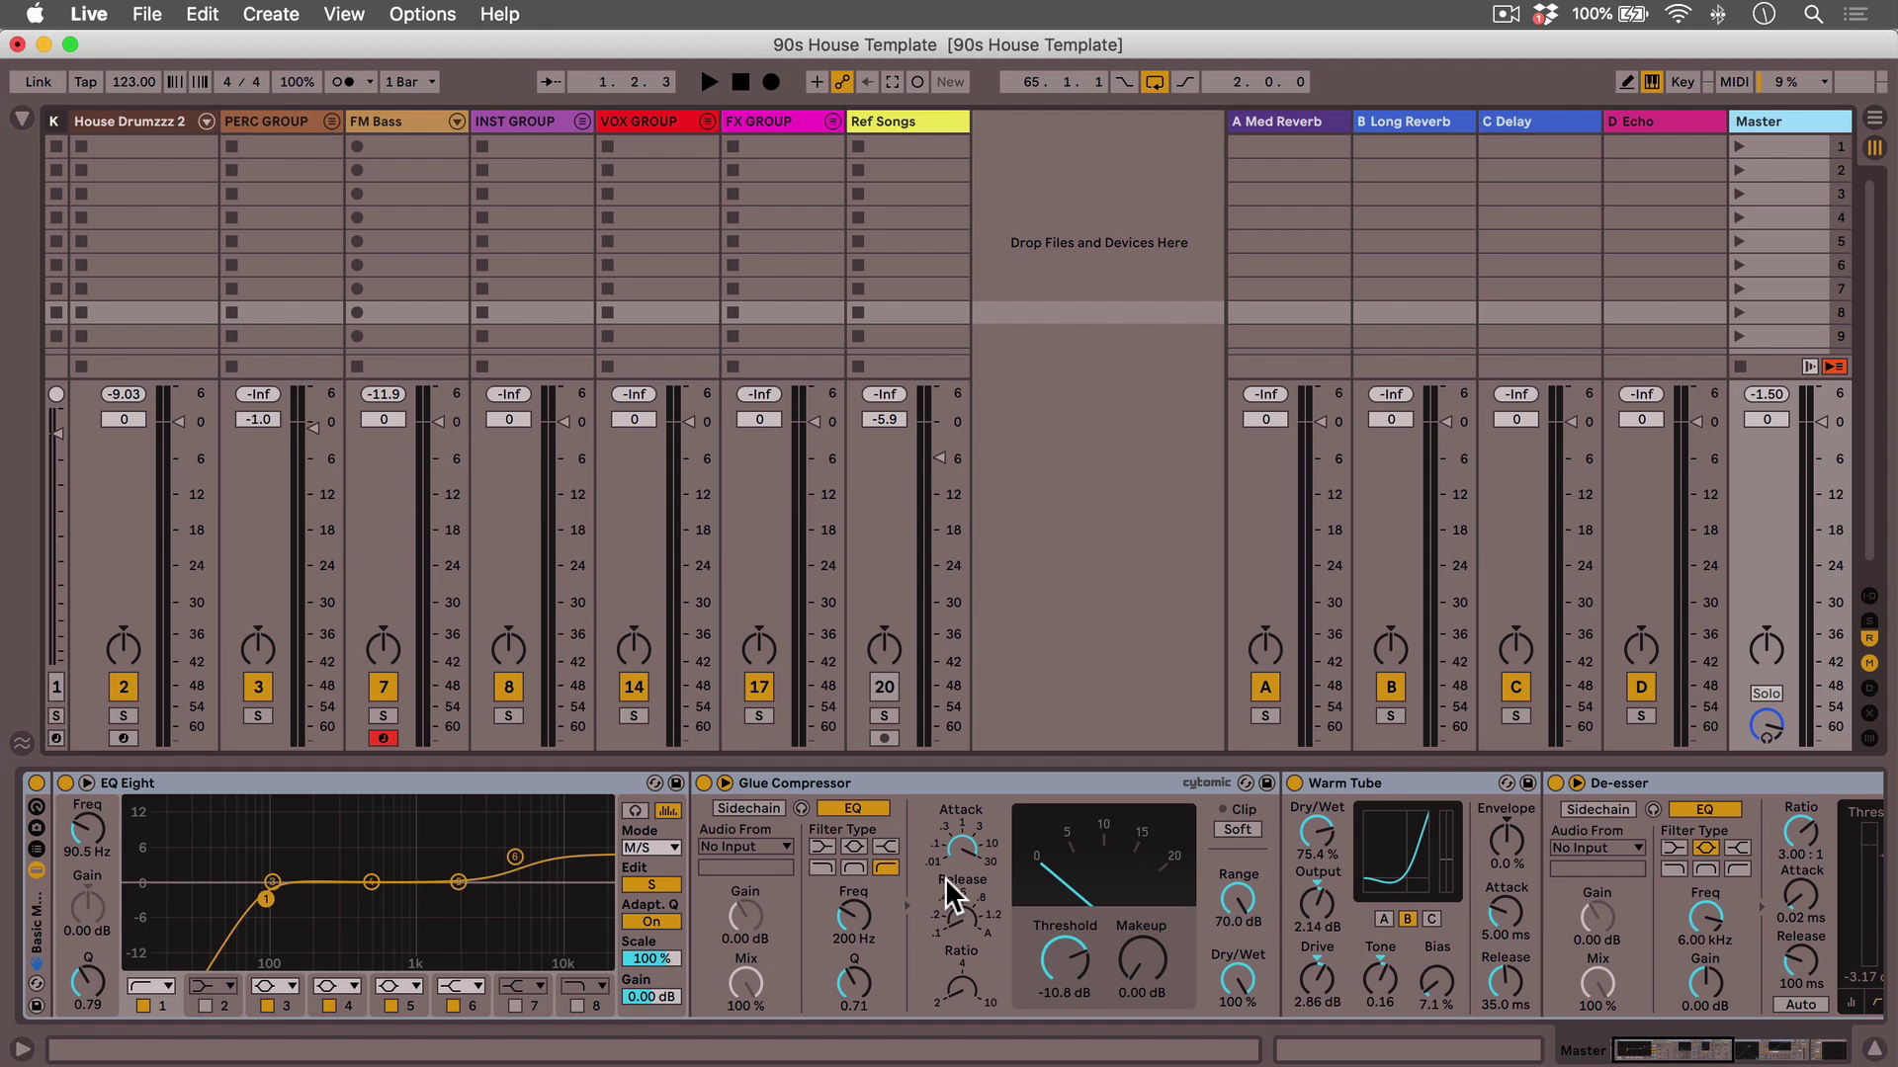
scroll(947, 878, right, 10)
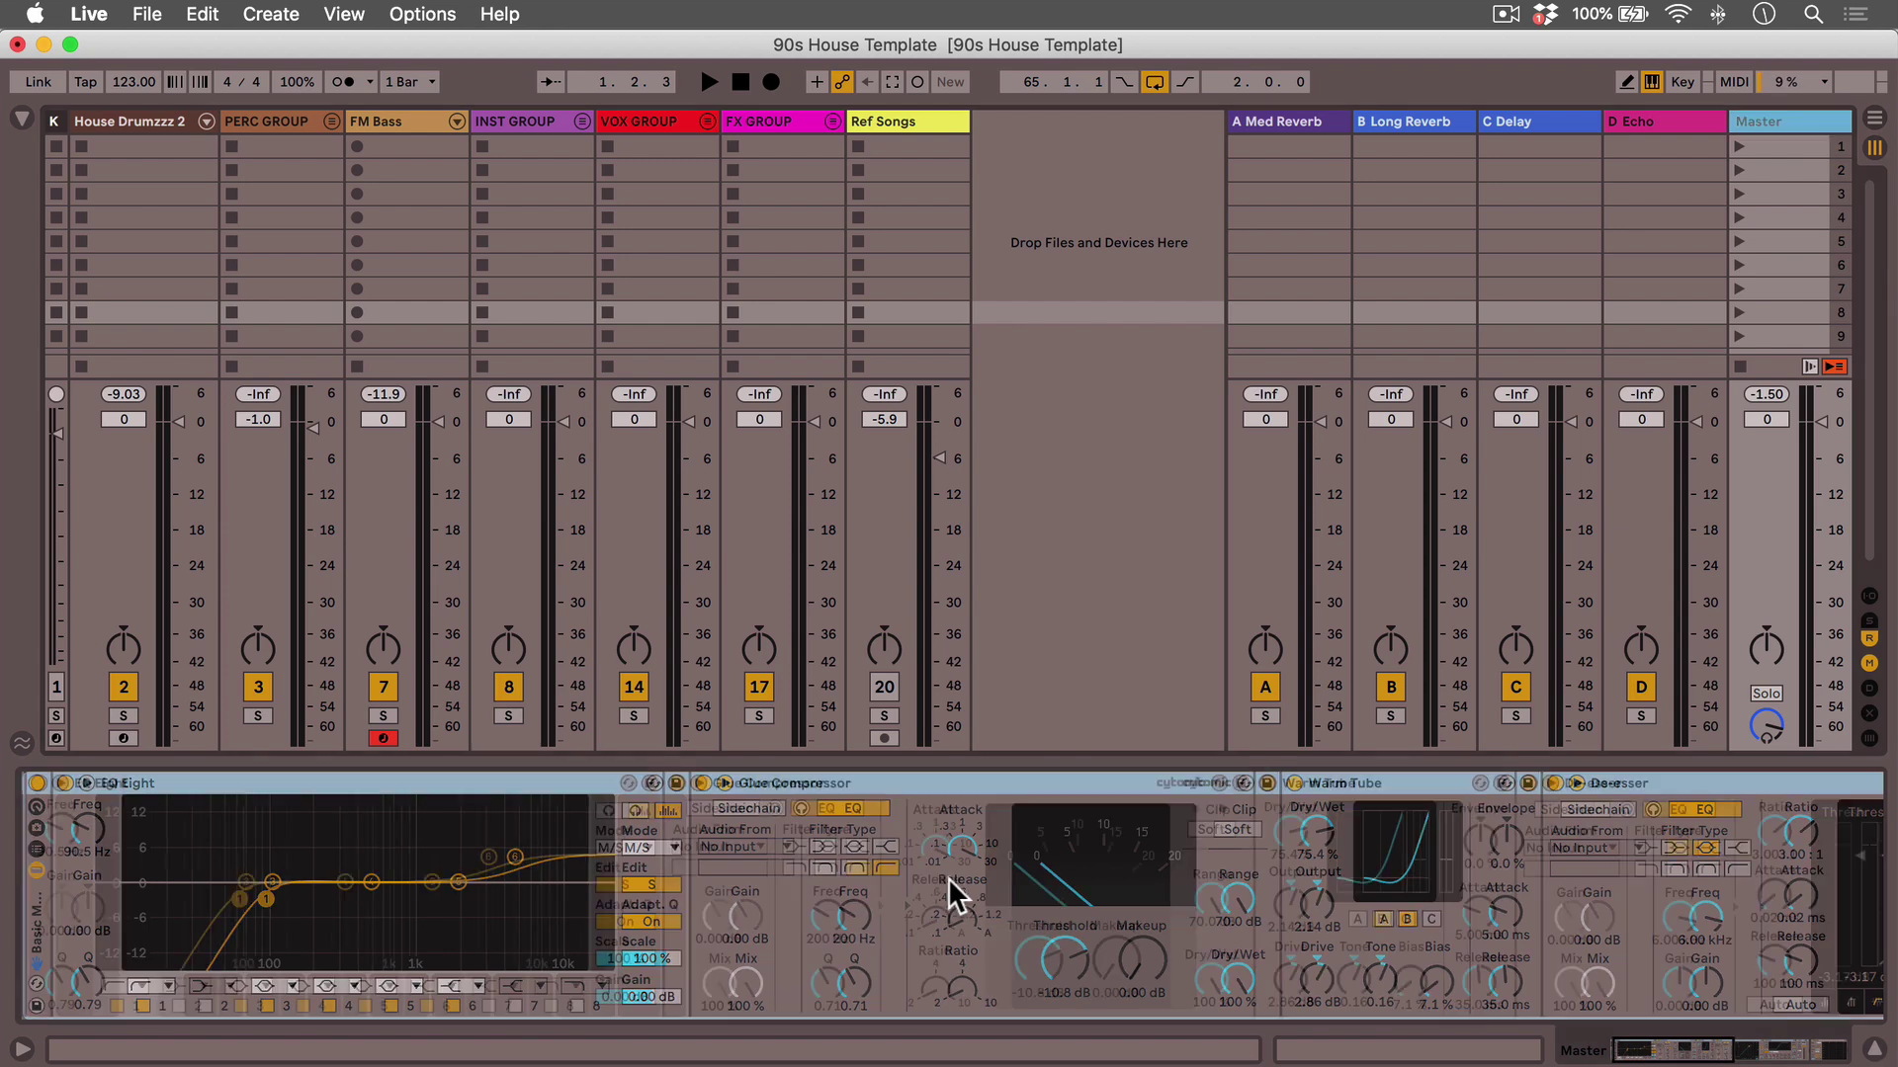
scroll(955, 881, left, 10)
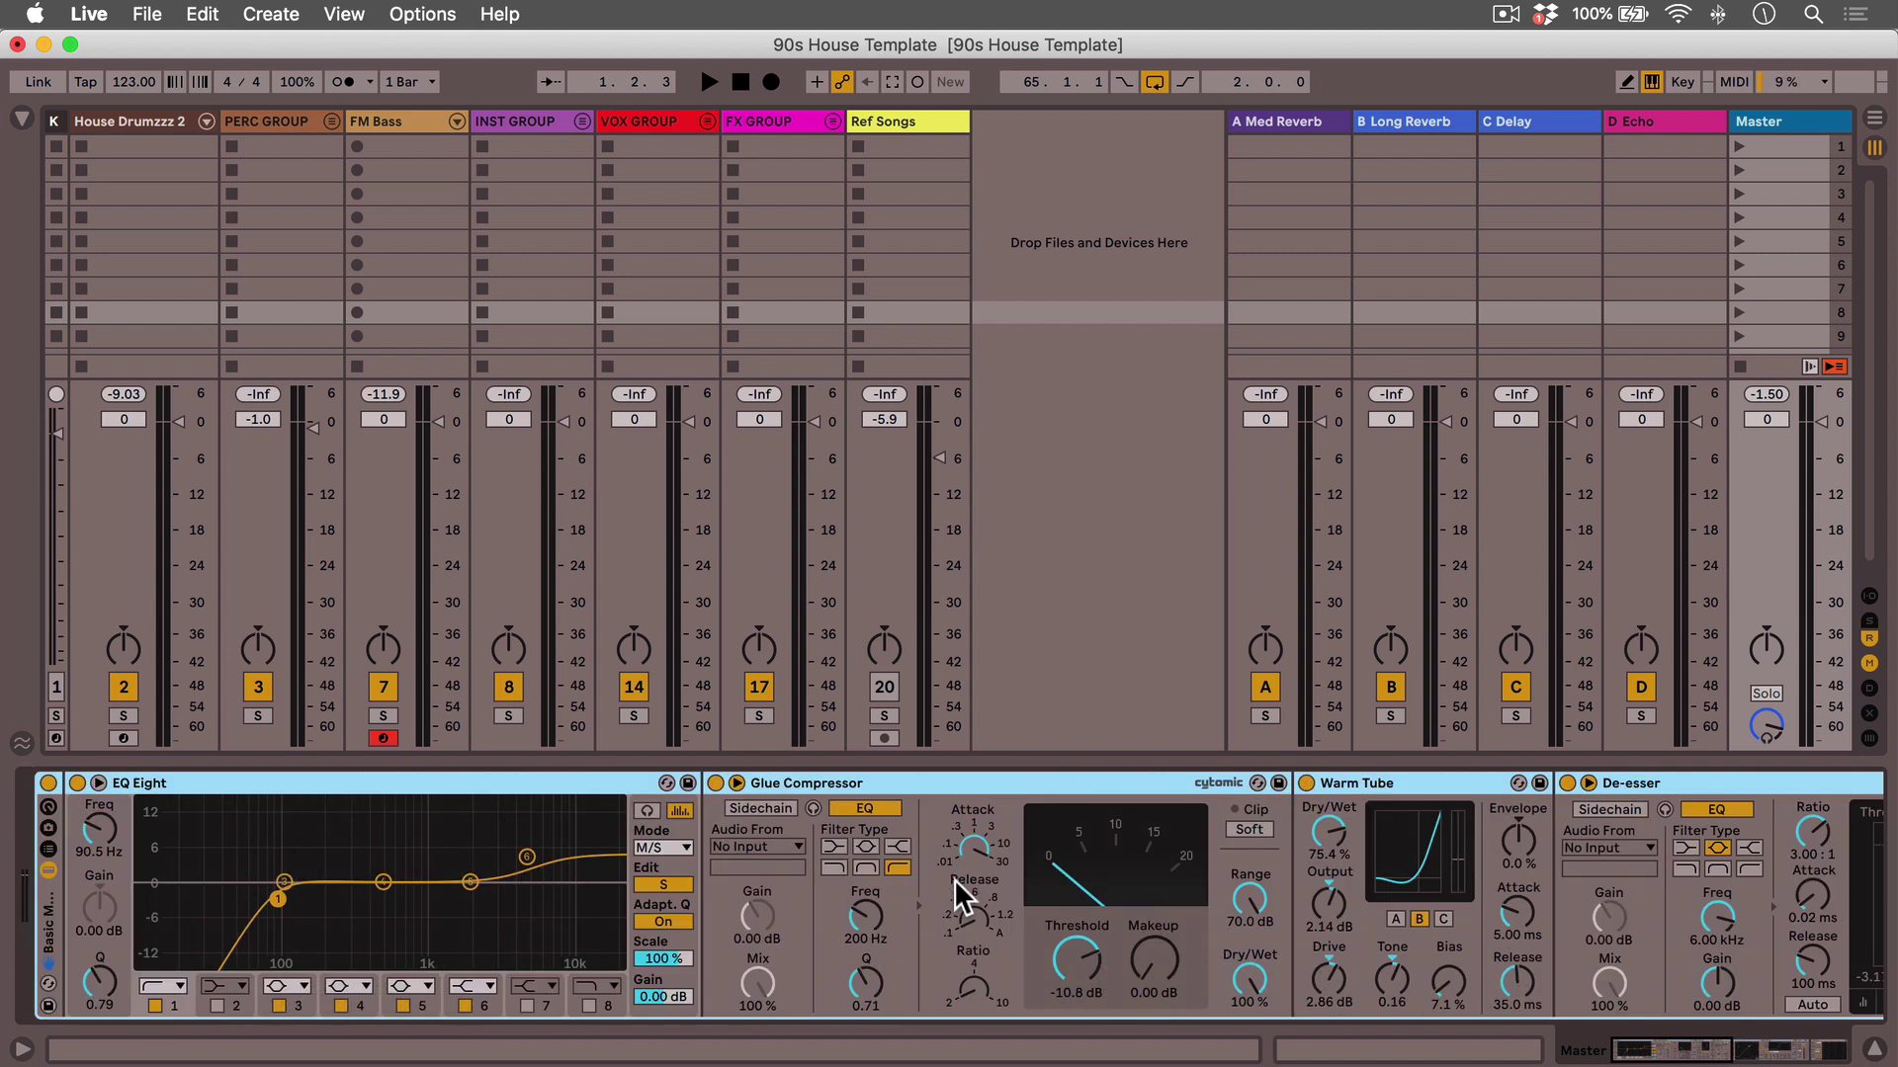
click(45, 868)
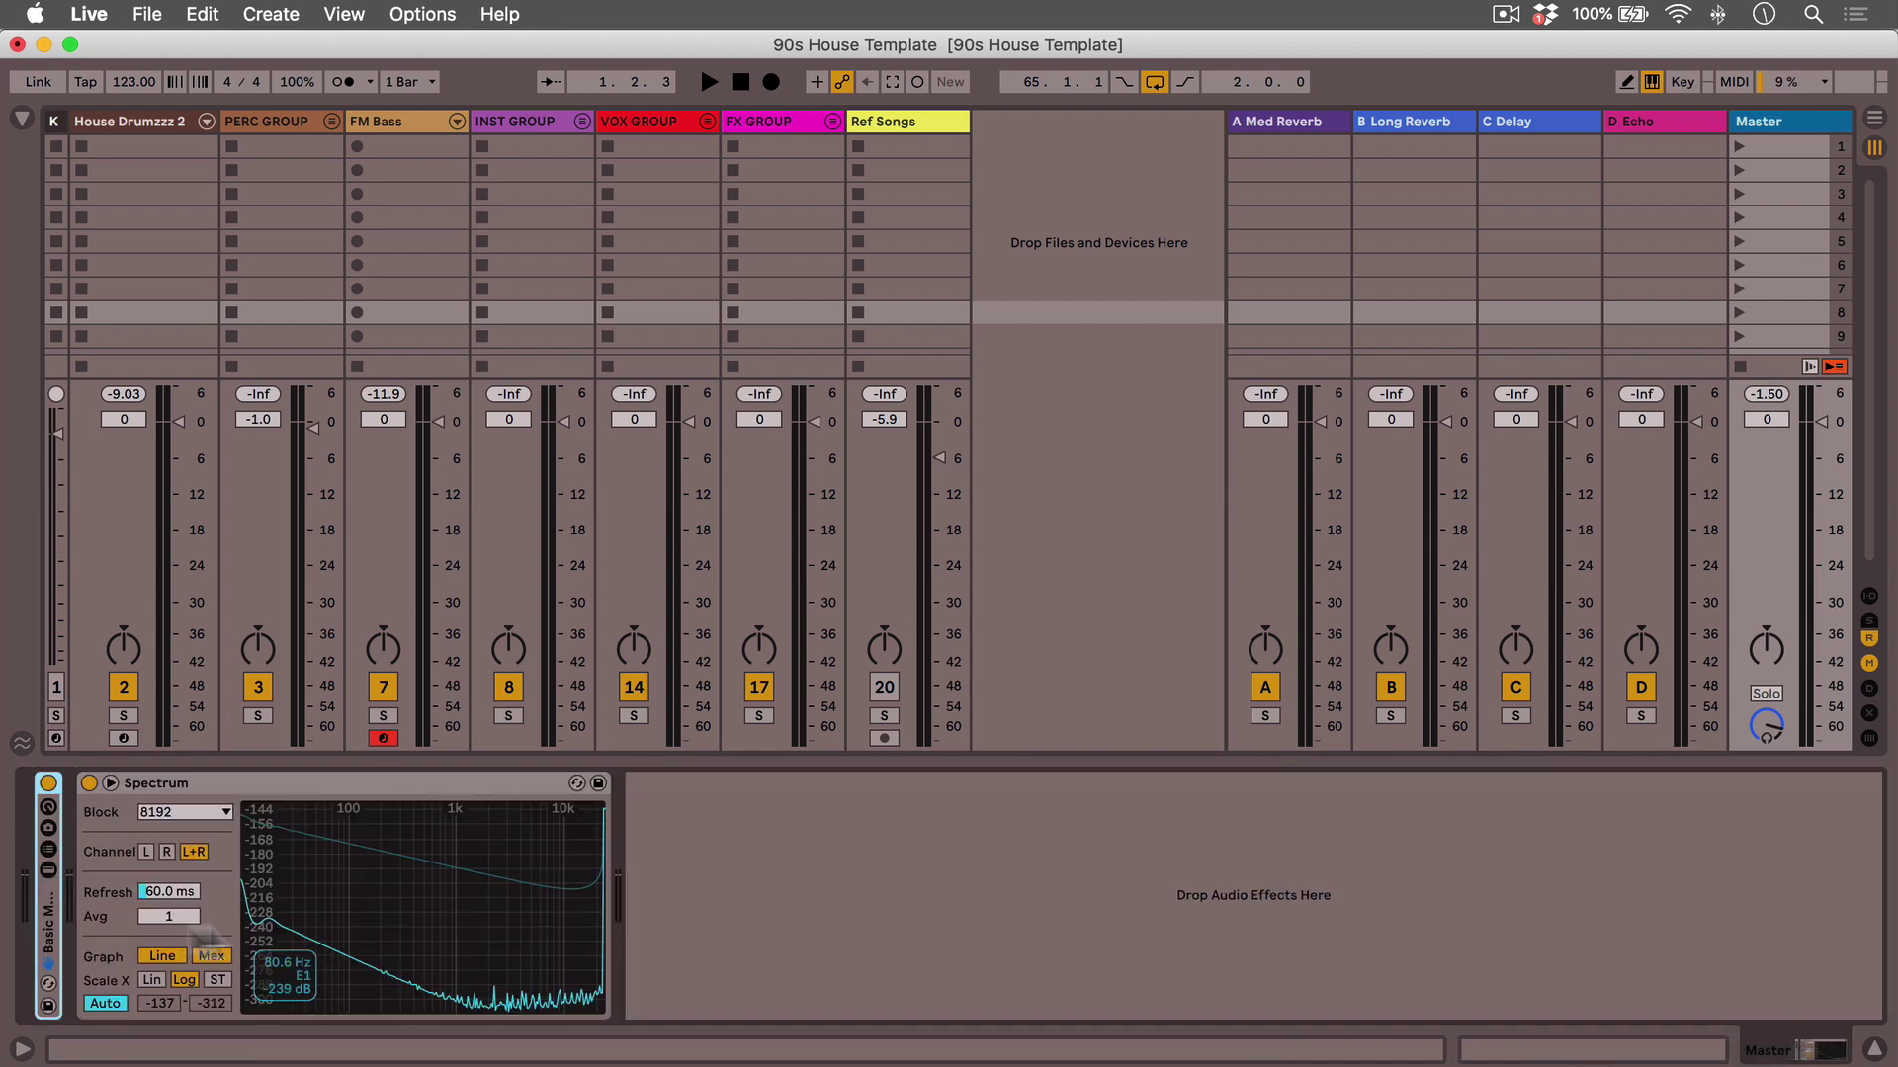
click(45, 846)
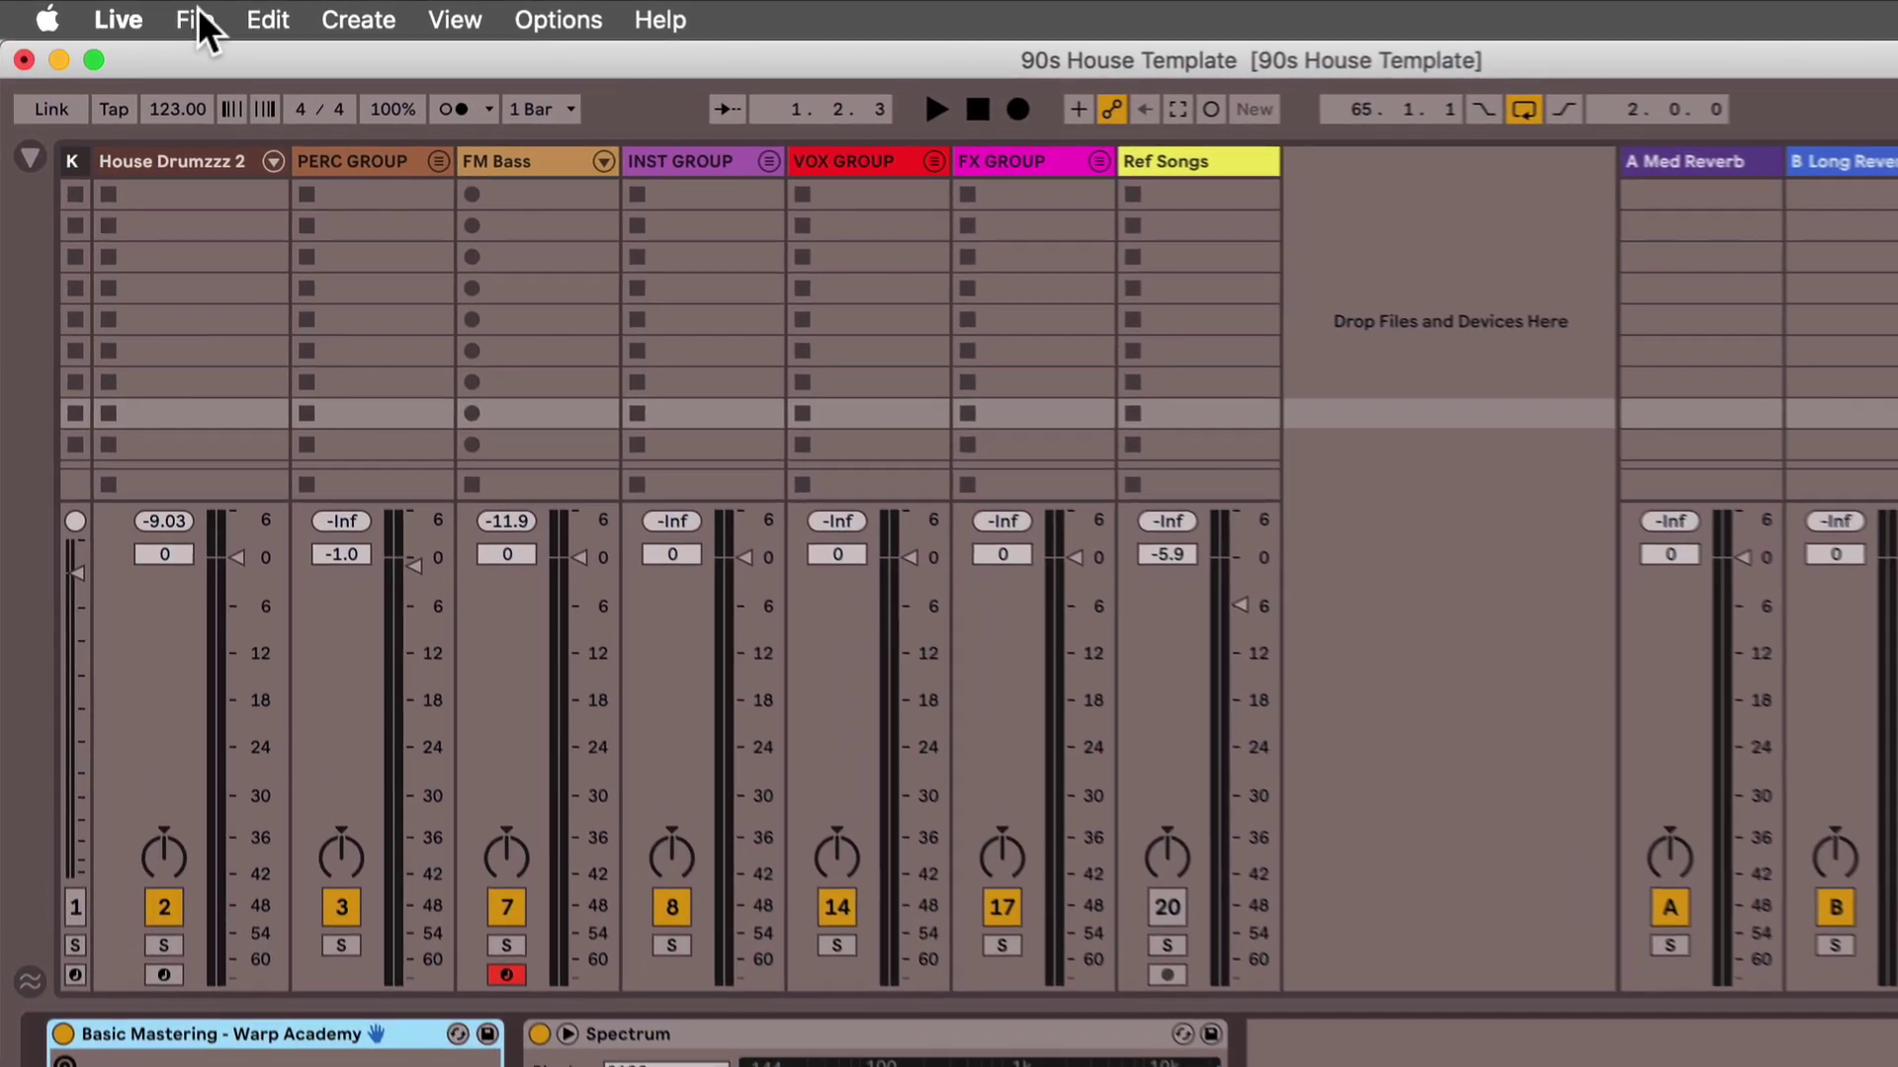
- Save the Live Set as a template named 90s House and select it in the browser's Templates category
click(168, 17)
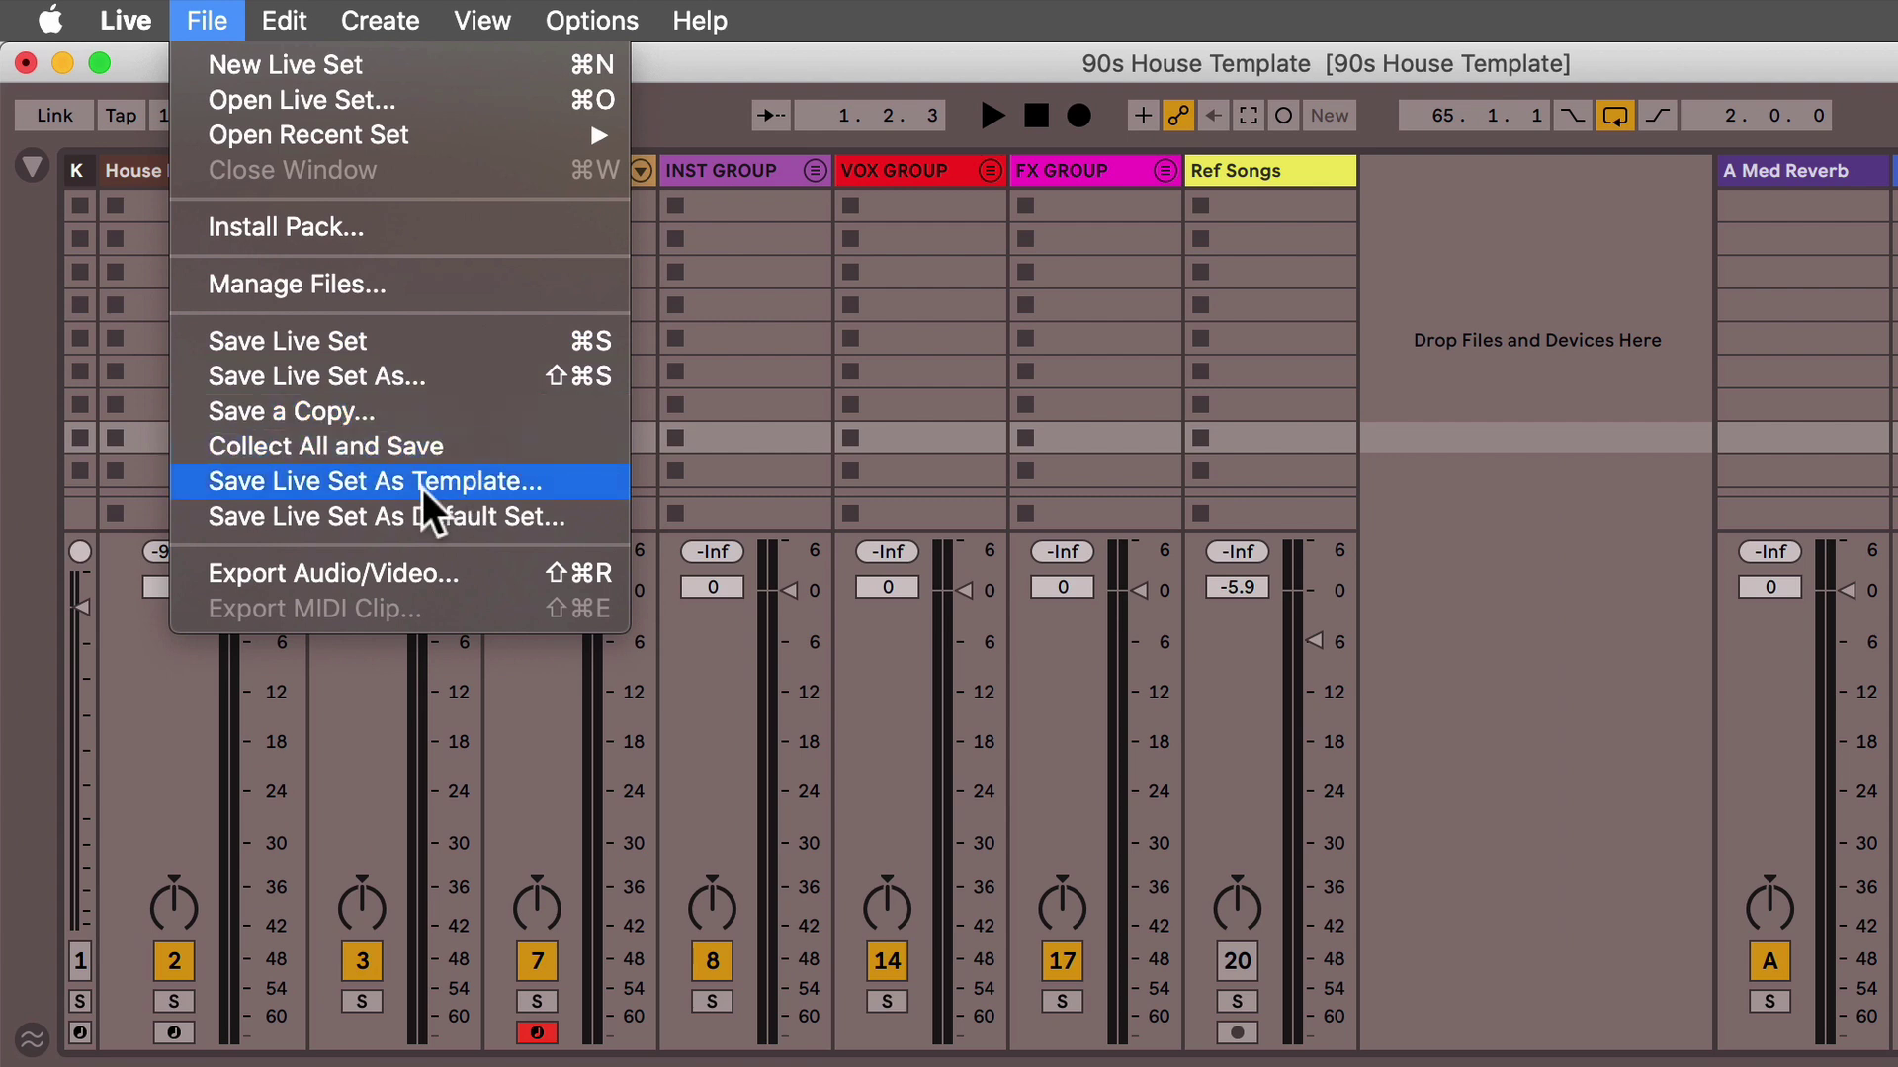
click(423, 484)
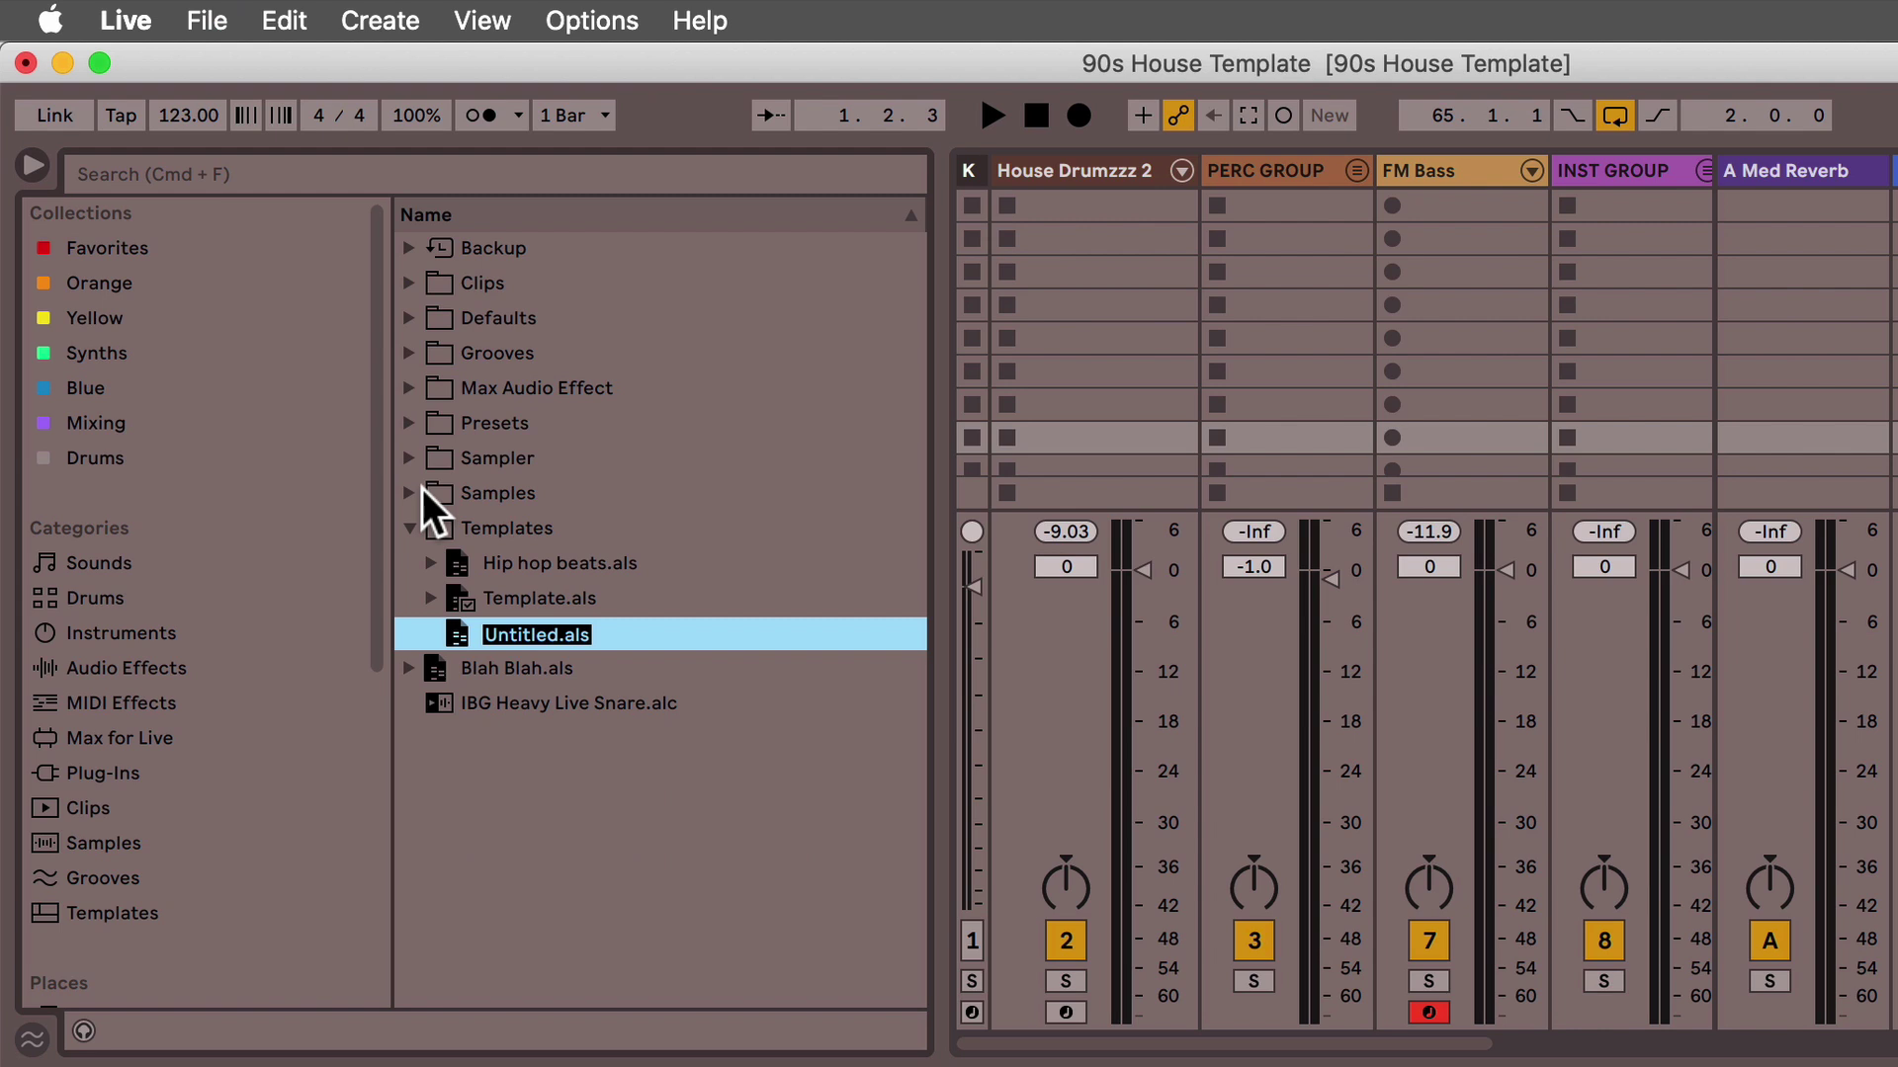
text(90s House)
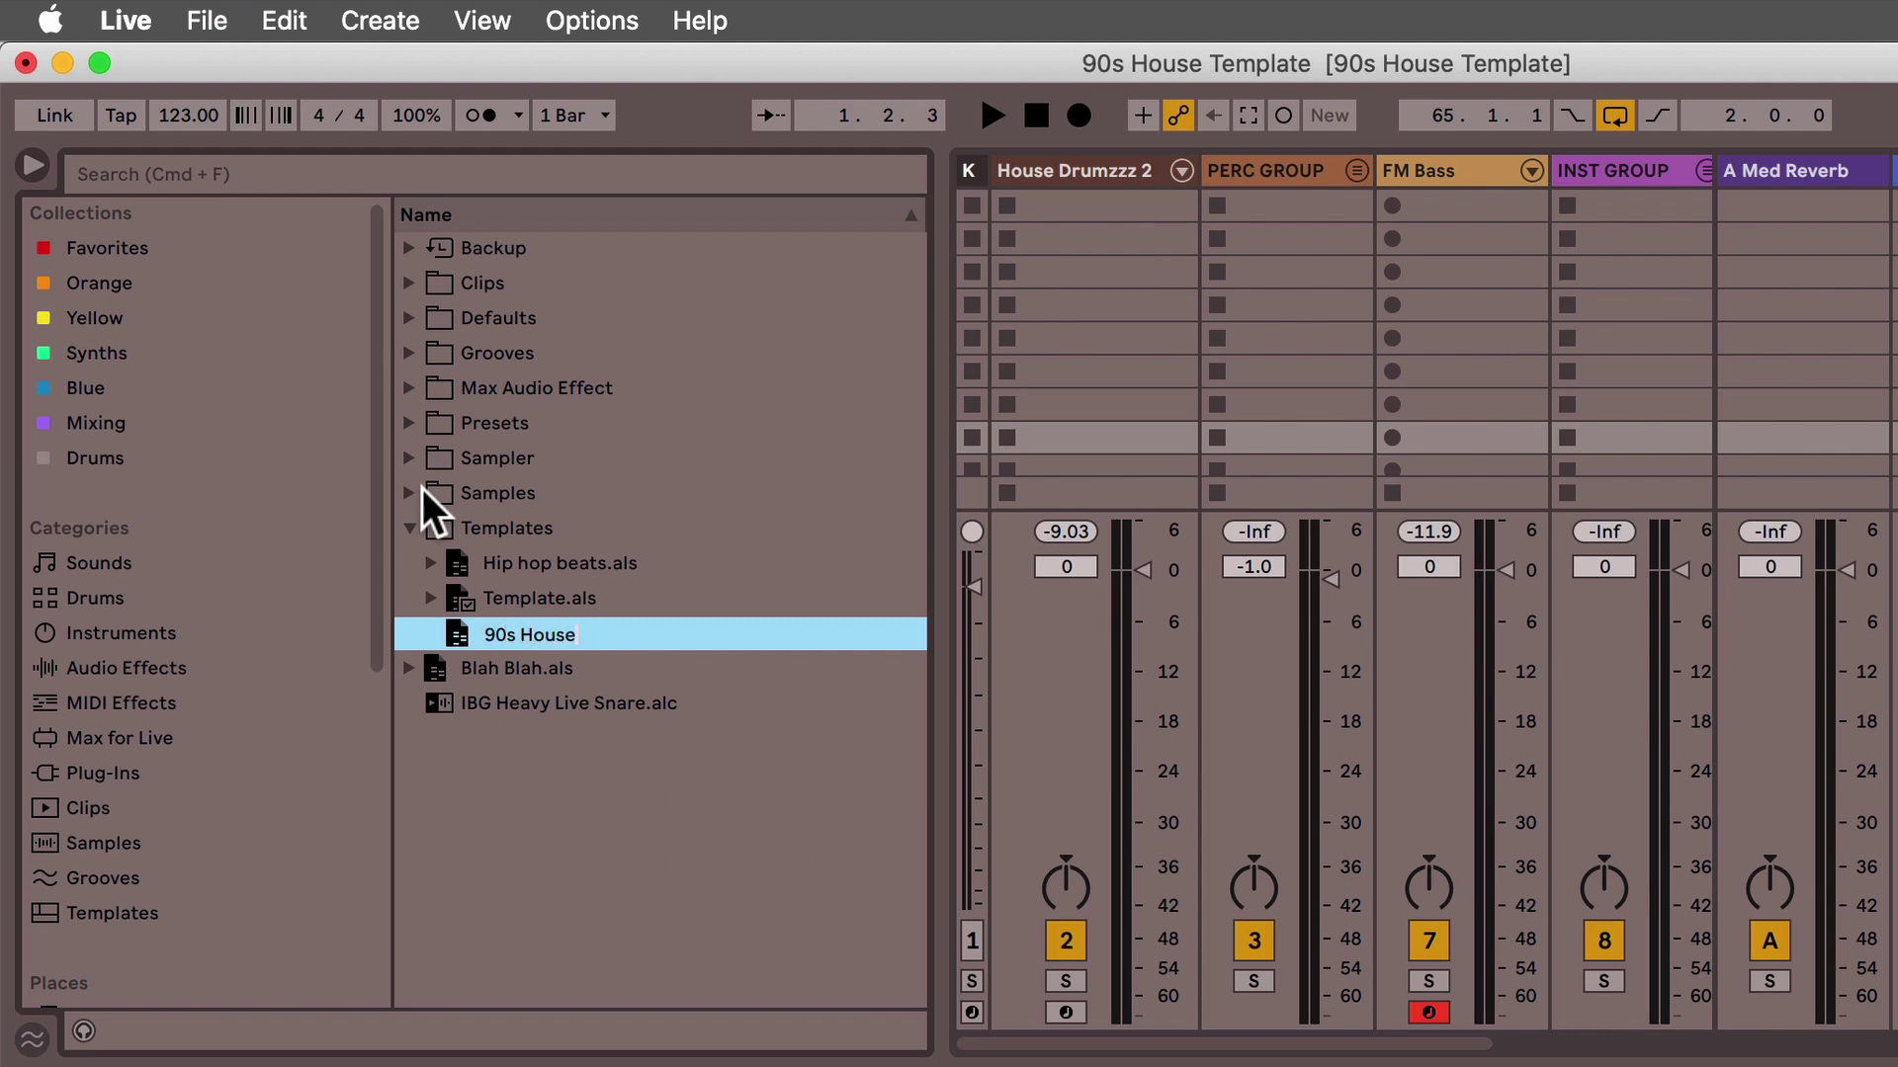
key(Return)
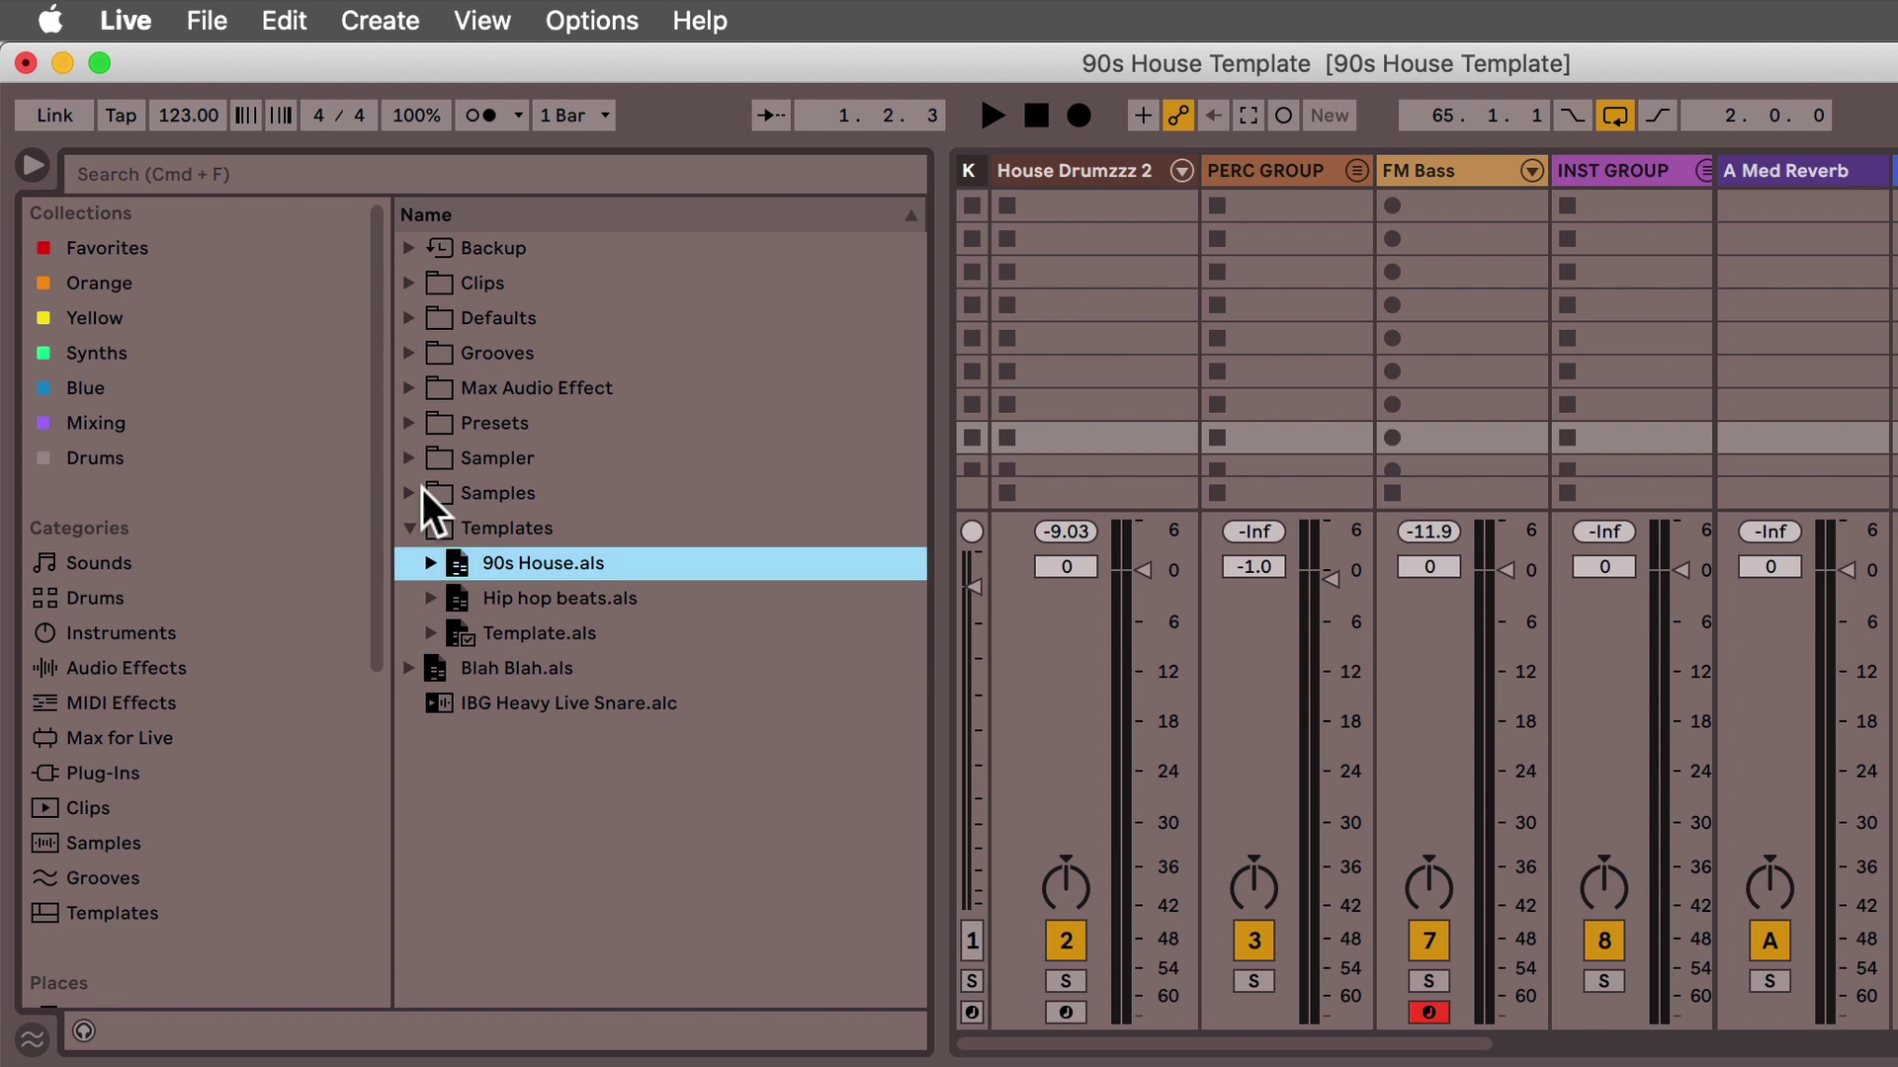
click(144, 913)
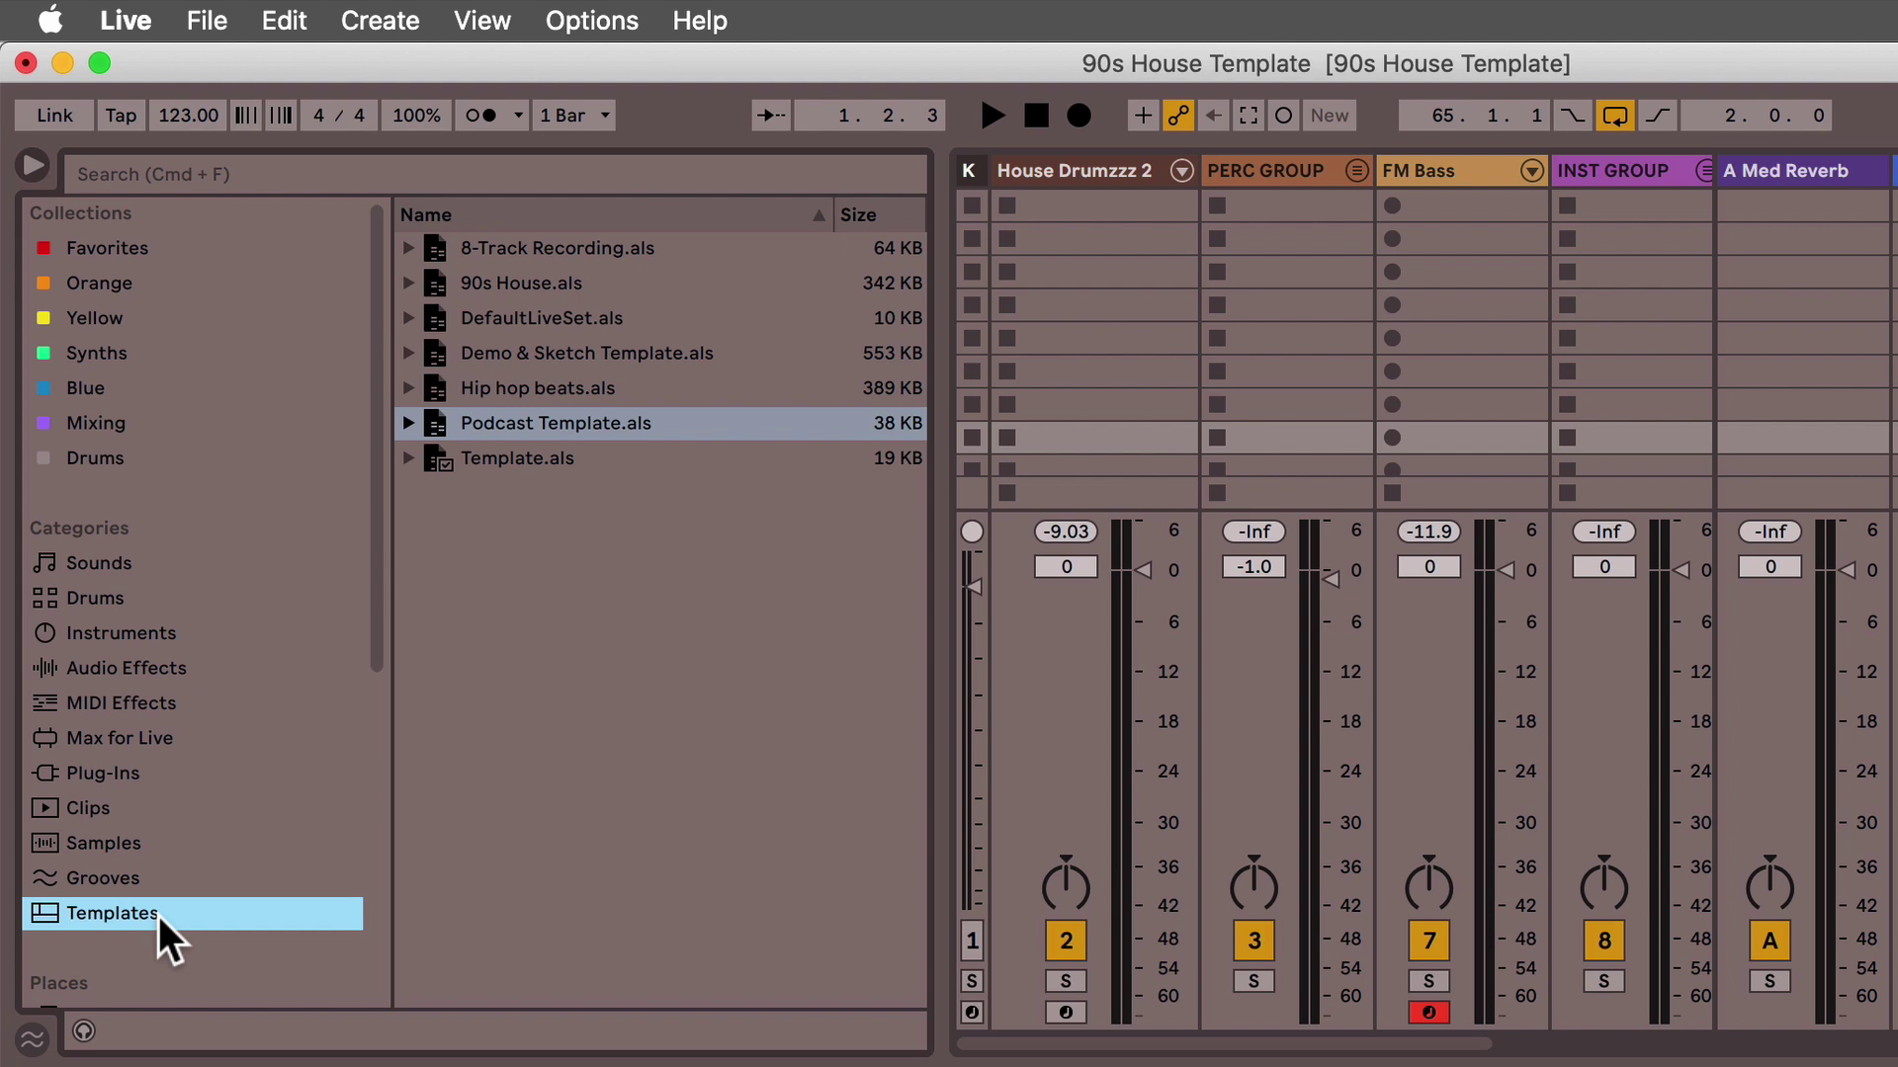
click(536, 290)
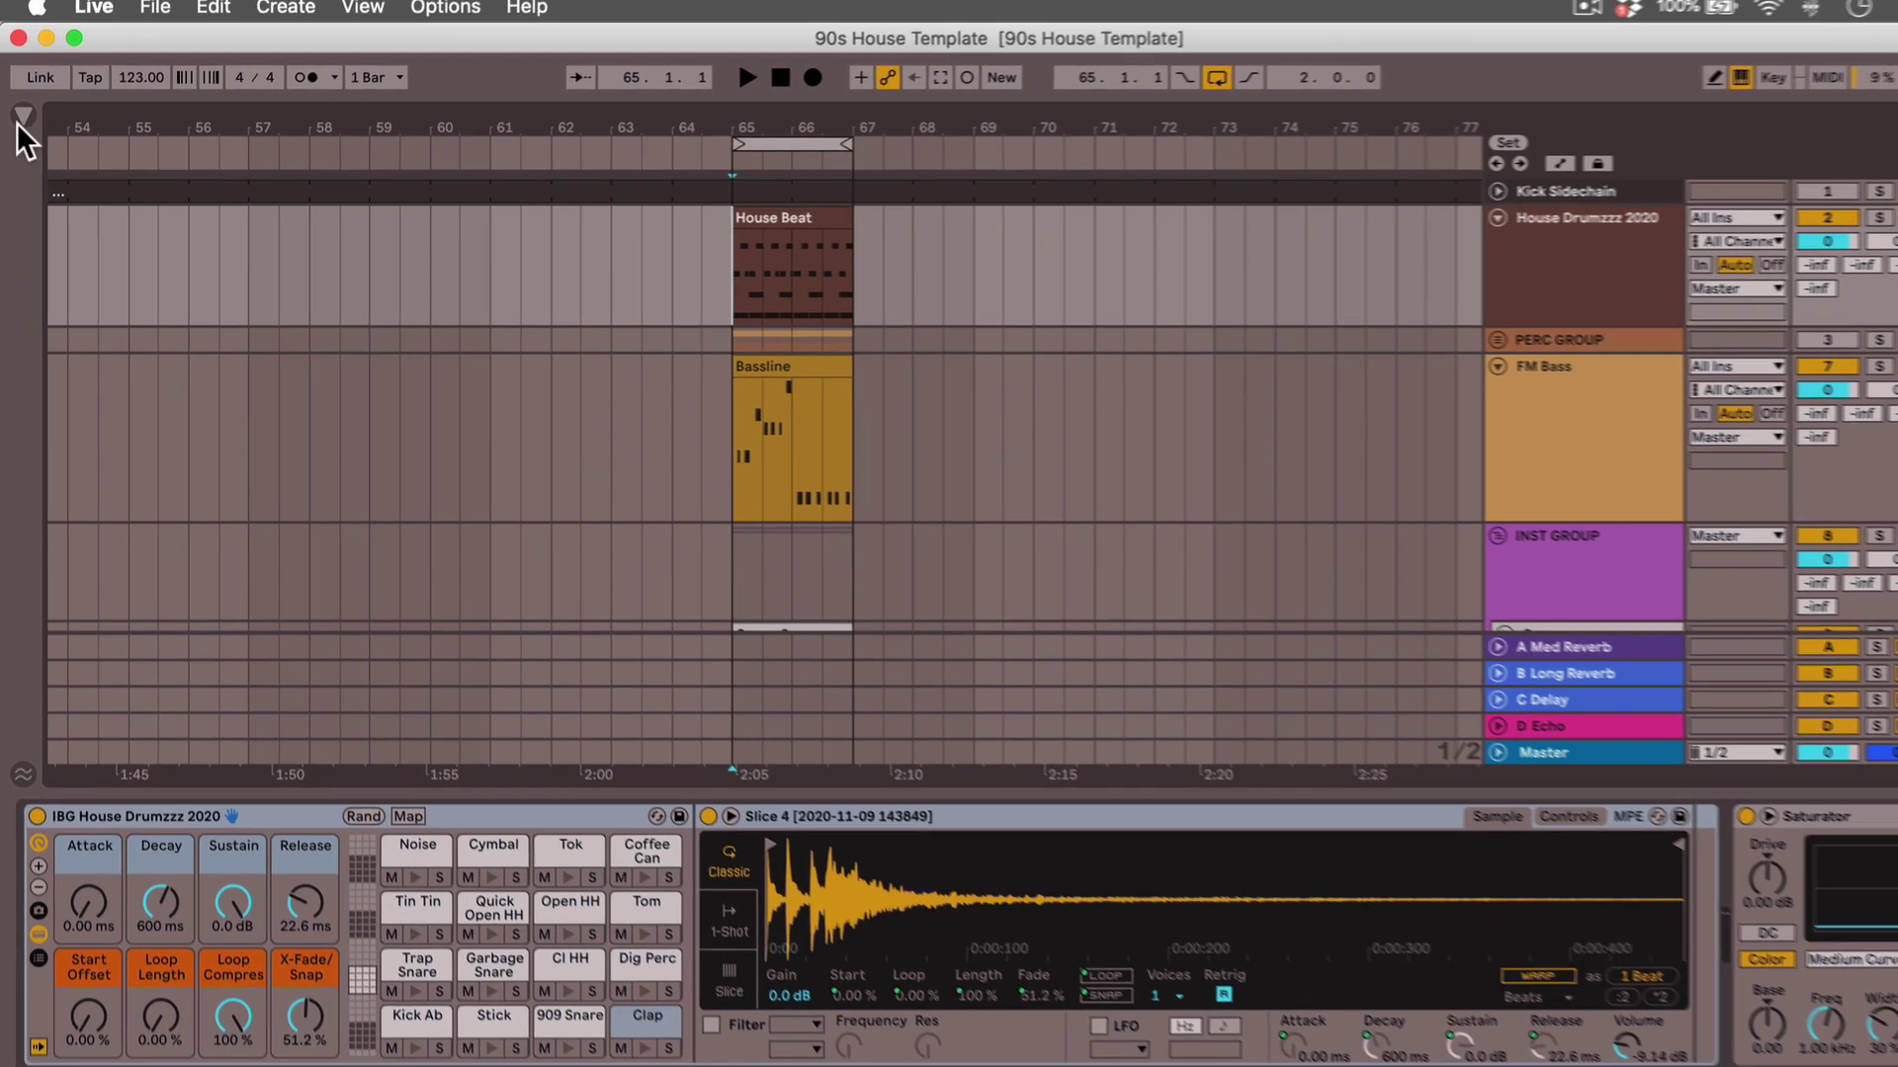
- Show the browser again and look through the groove files in the Grooves category
click(20, 119)
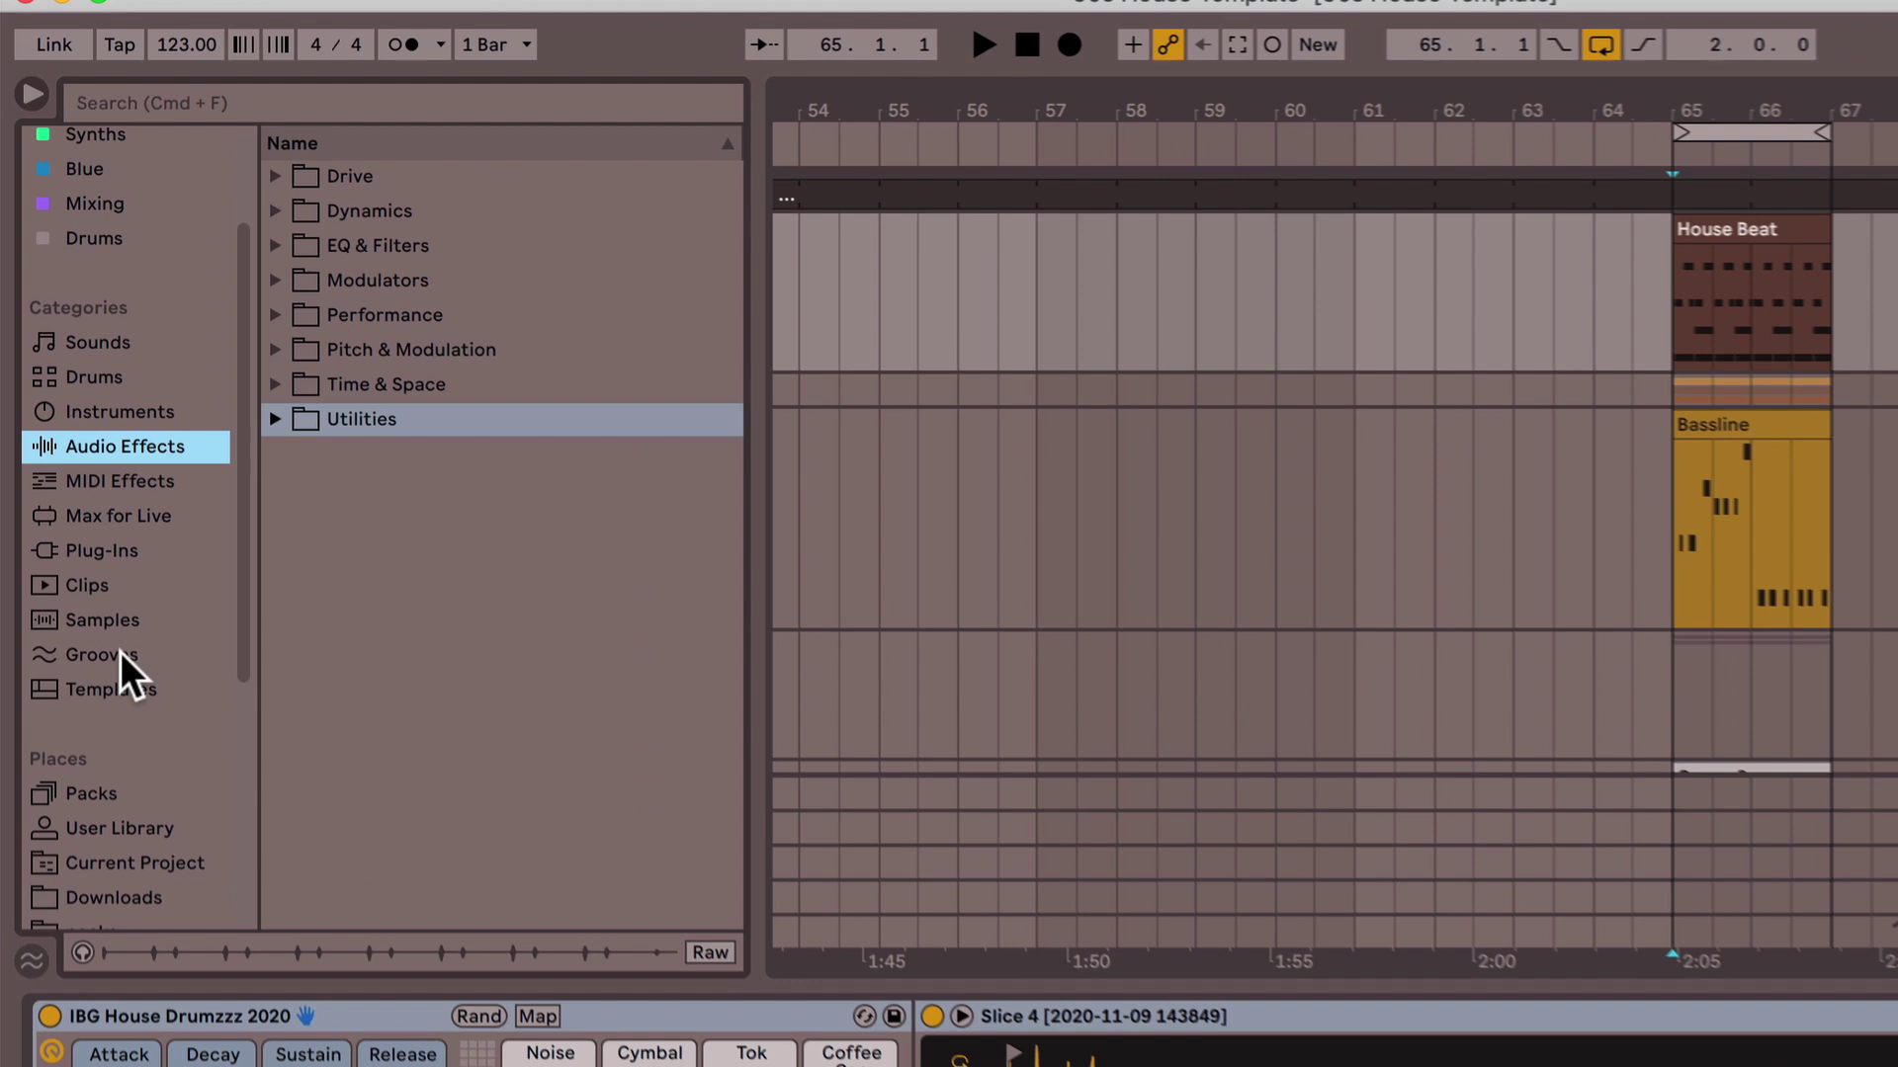
click(98, 567)
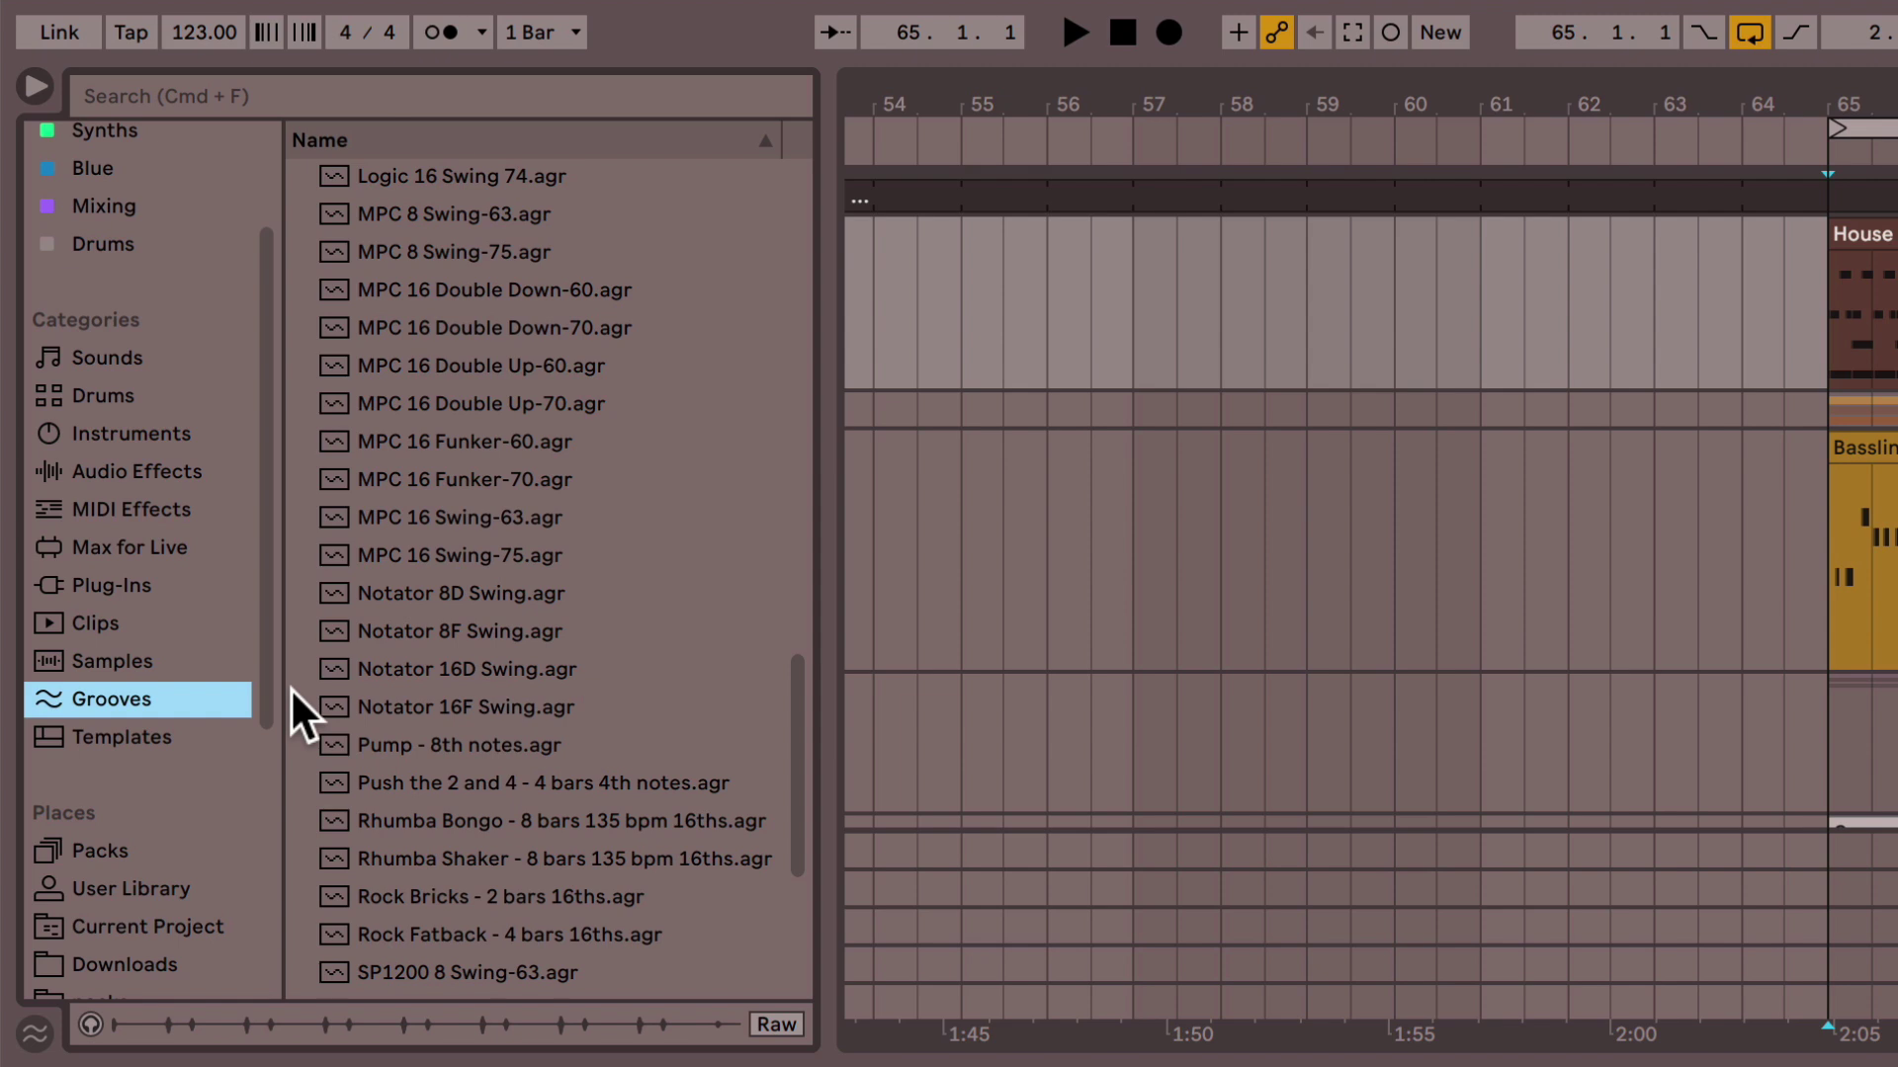
scroll(550, 656, up, 5)
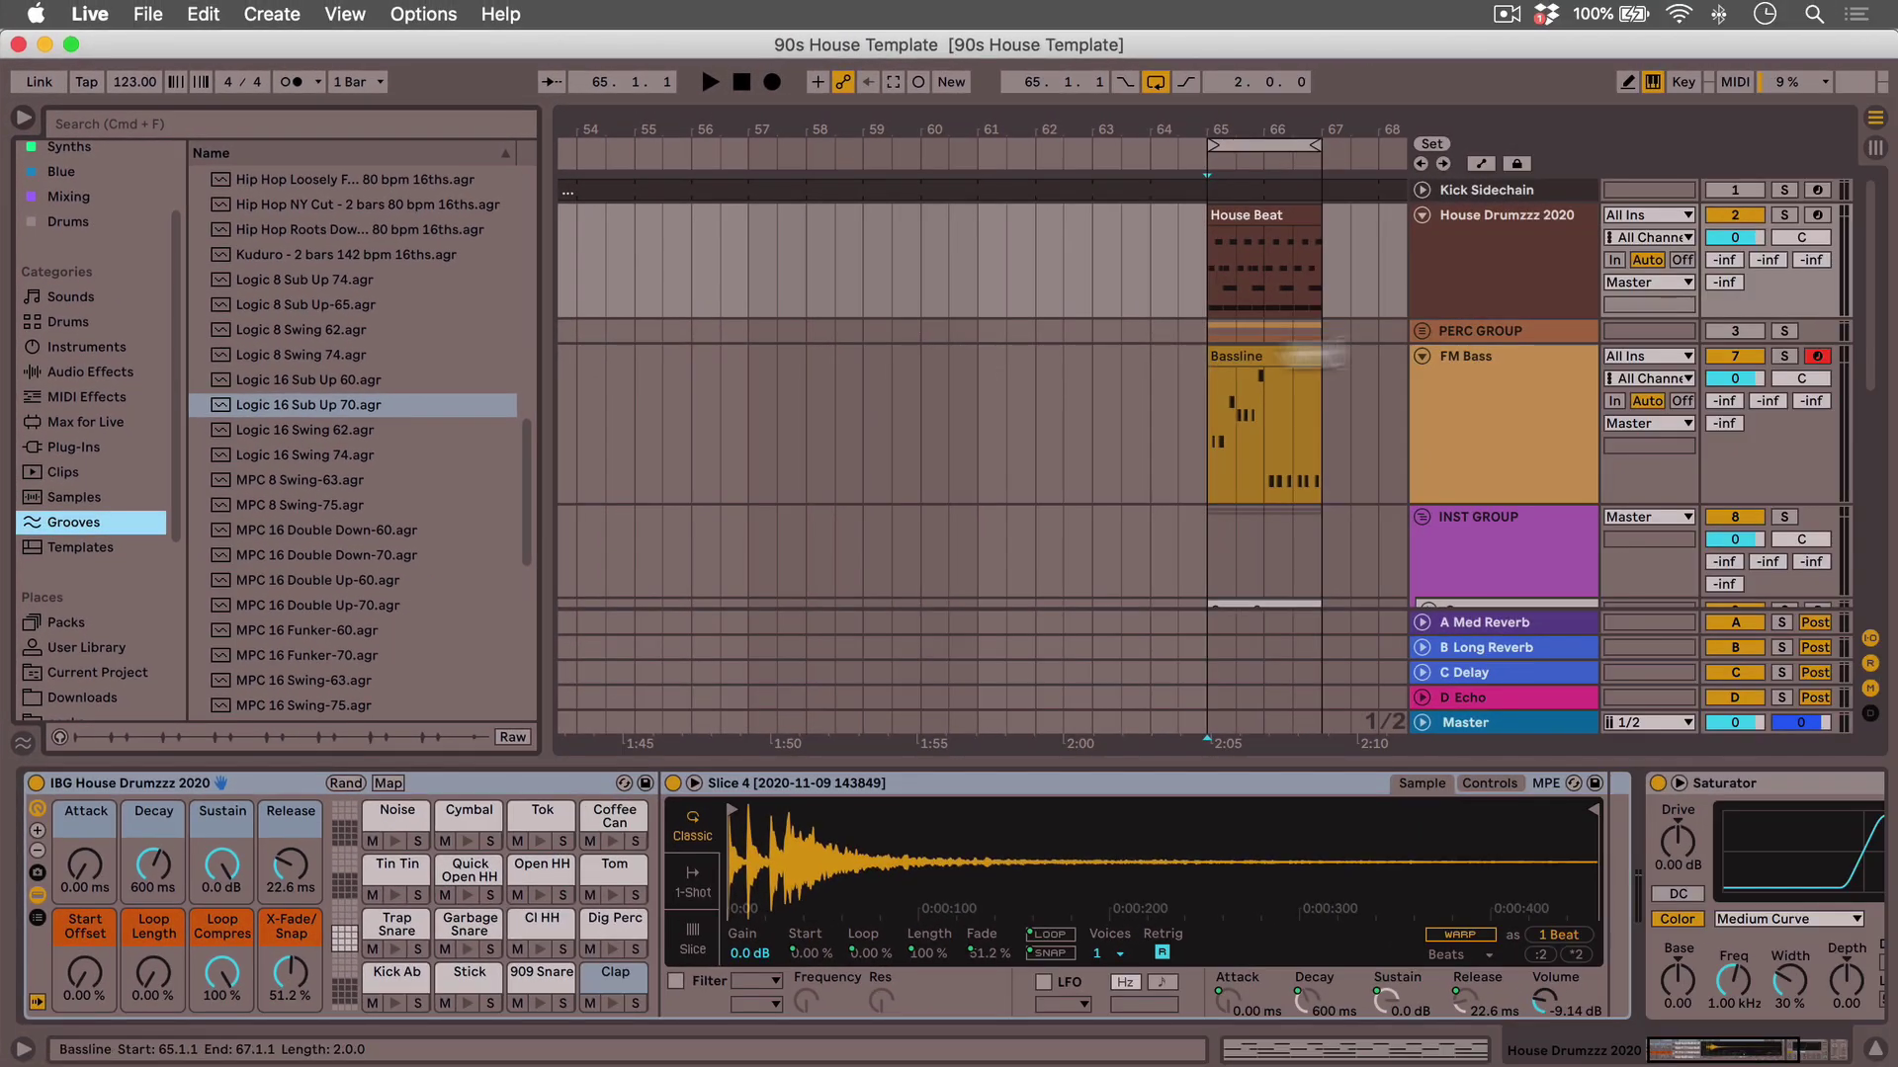
- Solo the House Drumzzz 2020 track and audition its House Beat clip with the clip's notes shown
click(1784, 216)
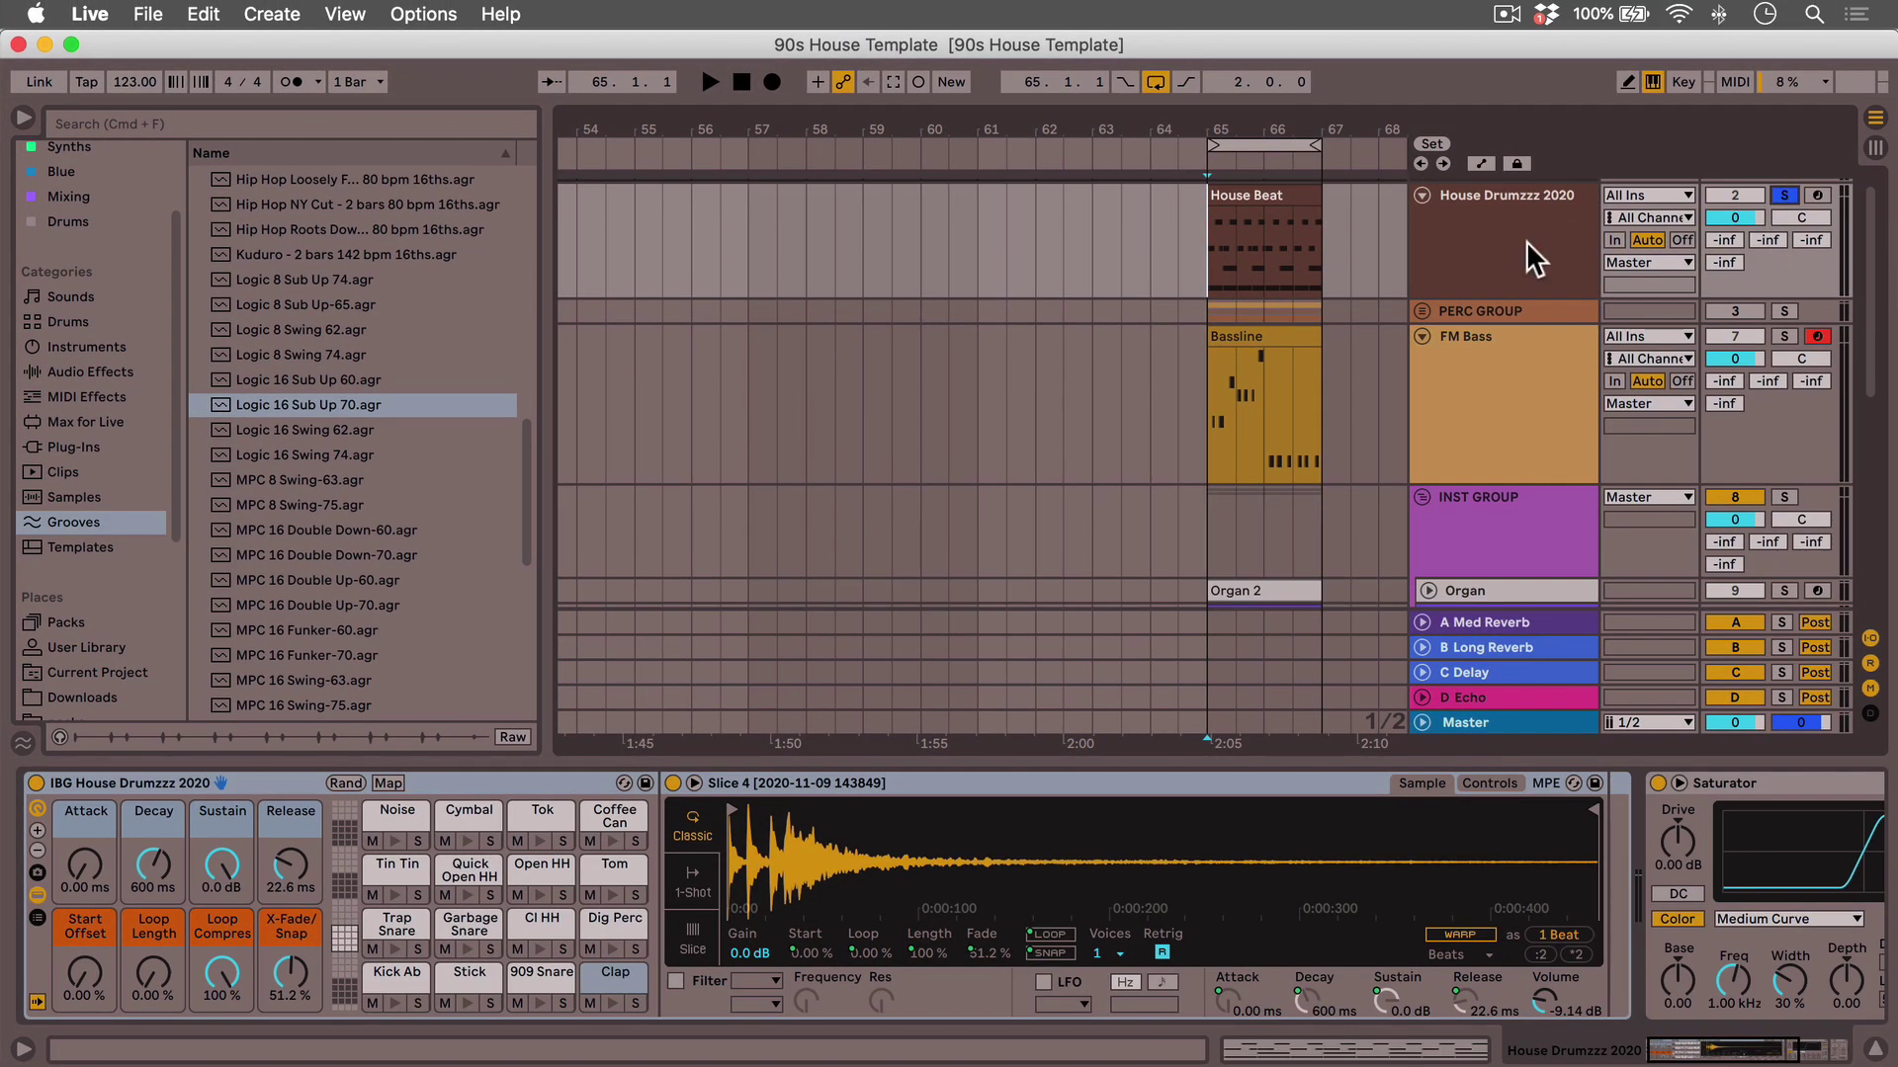
double_click(1273, 216)
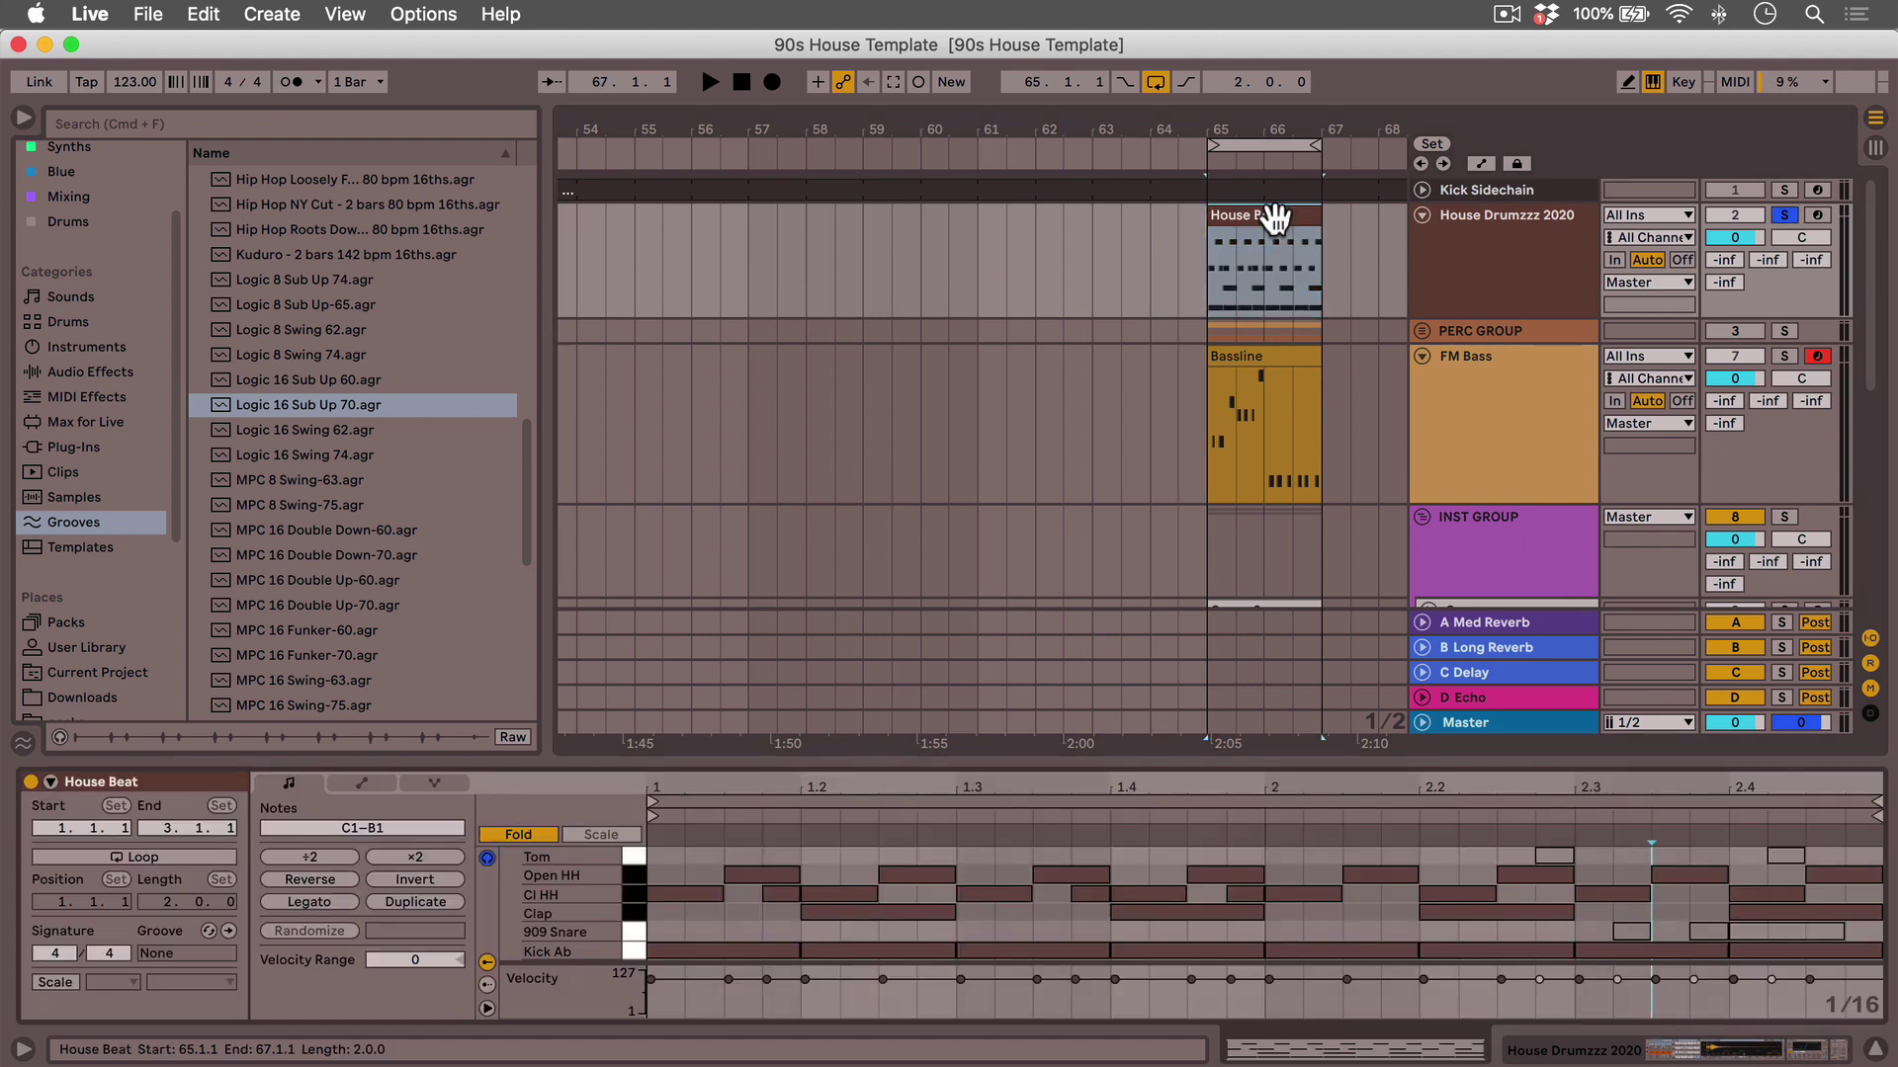
key(space)
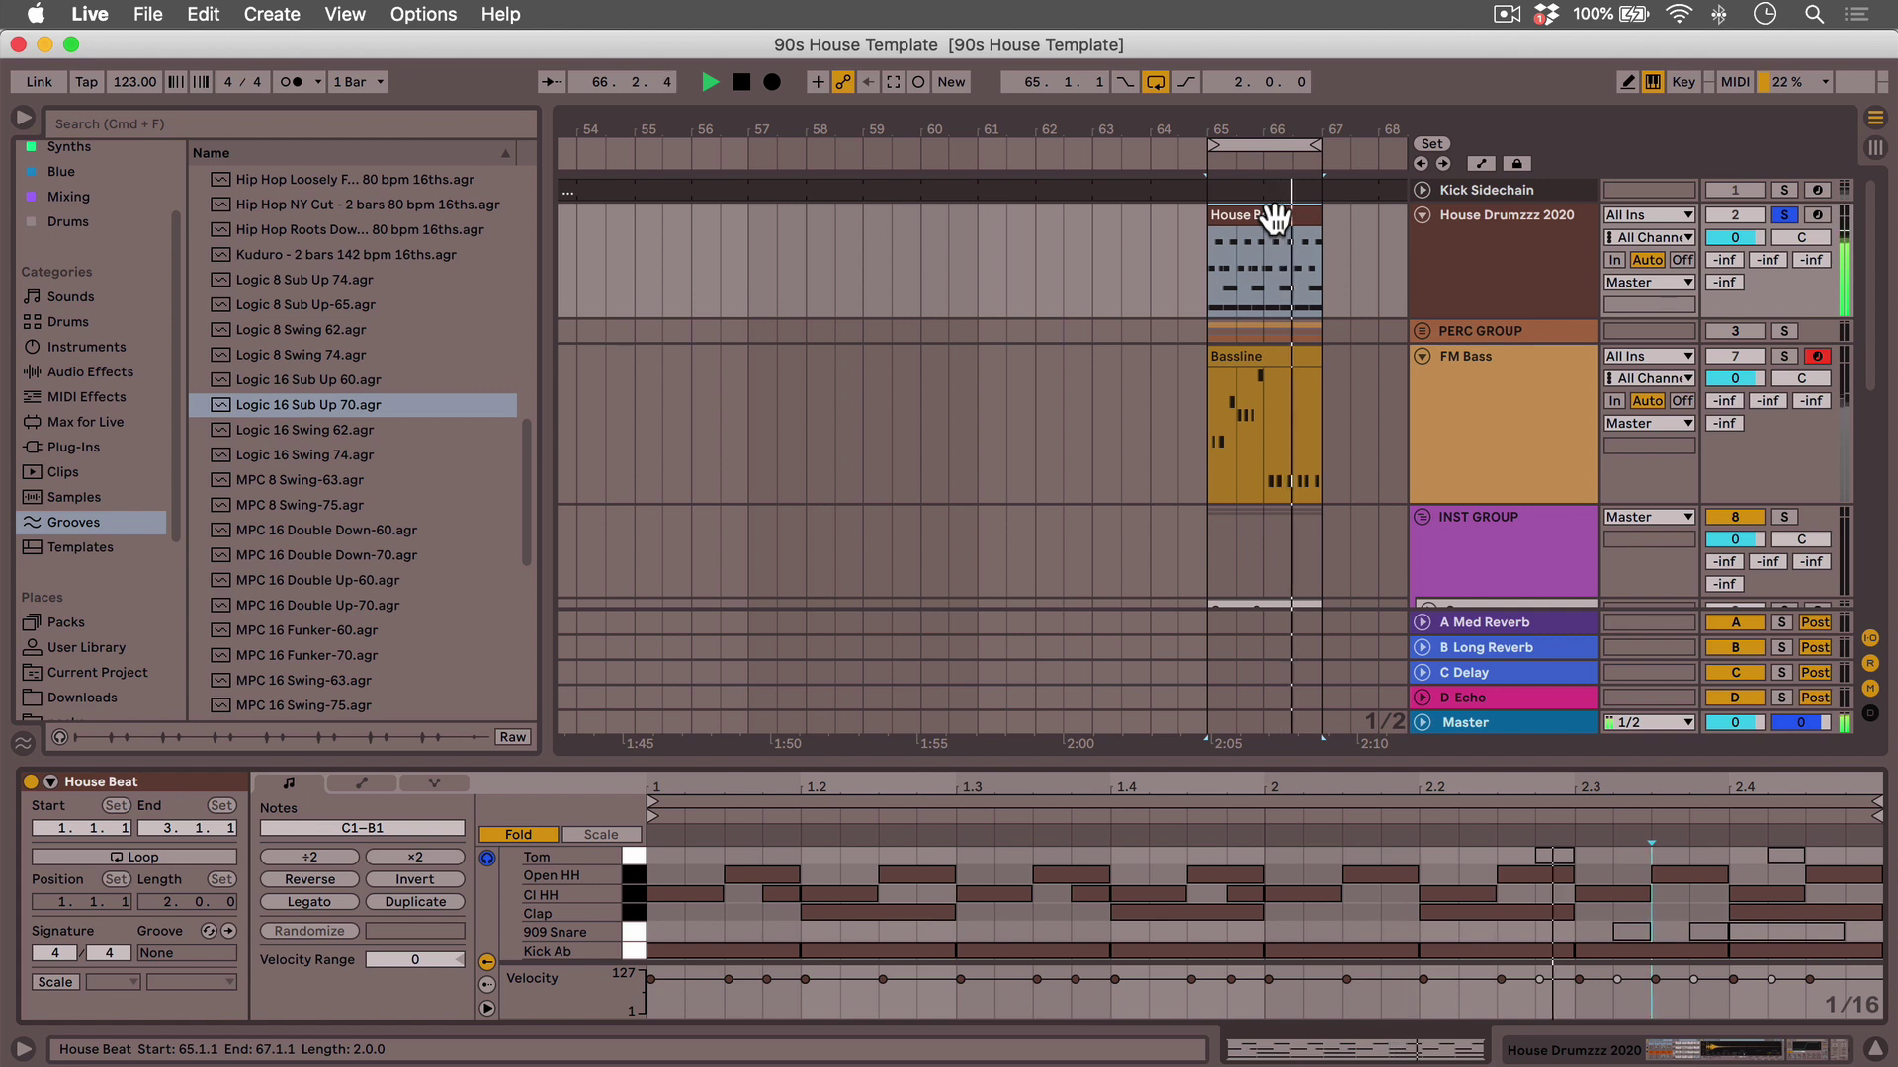
key(space)
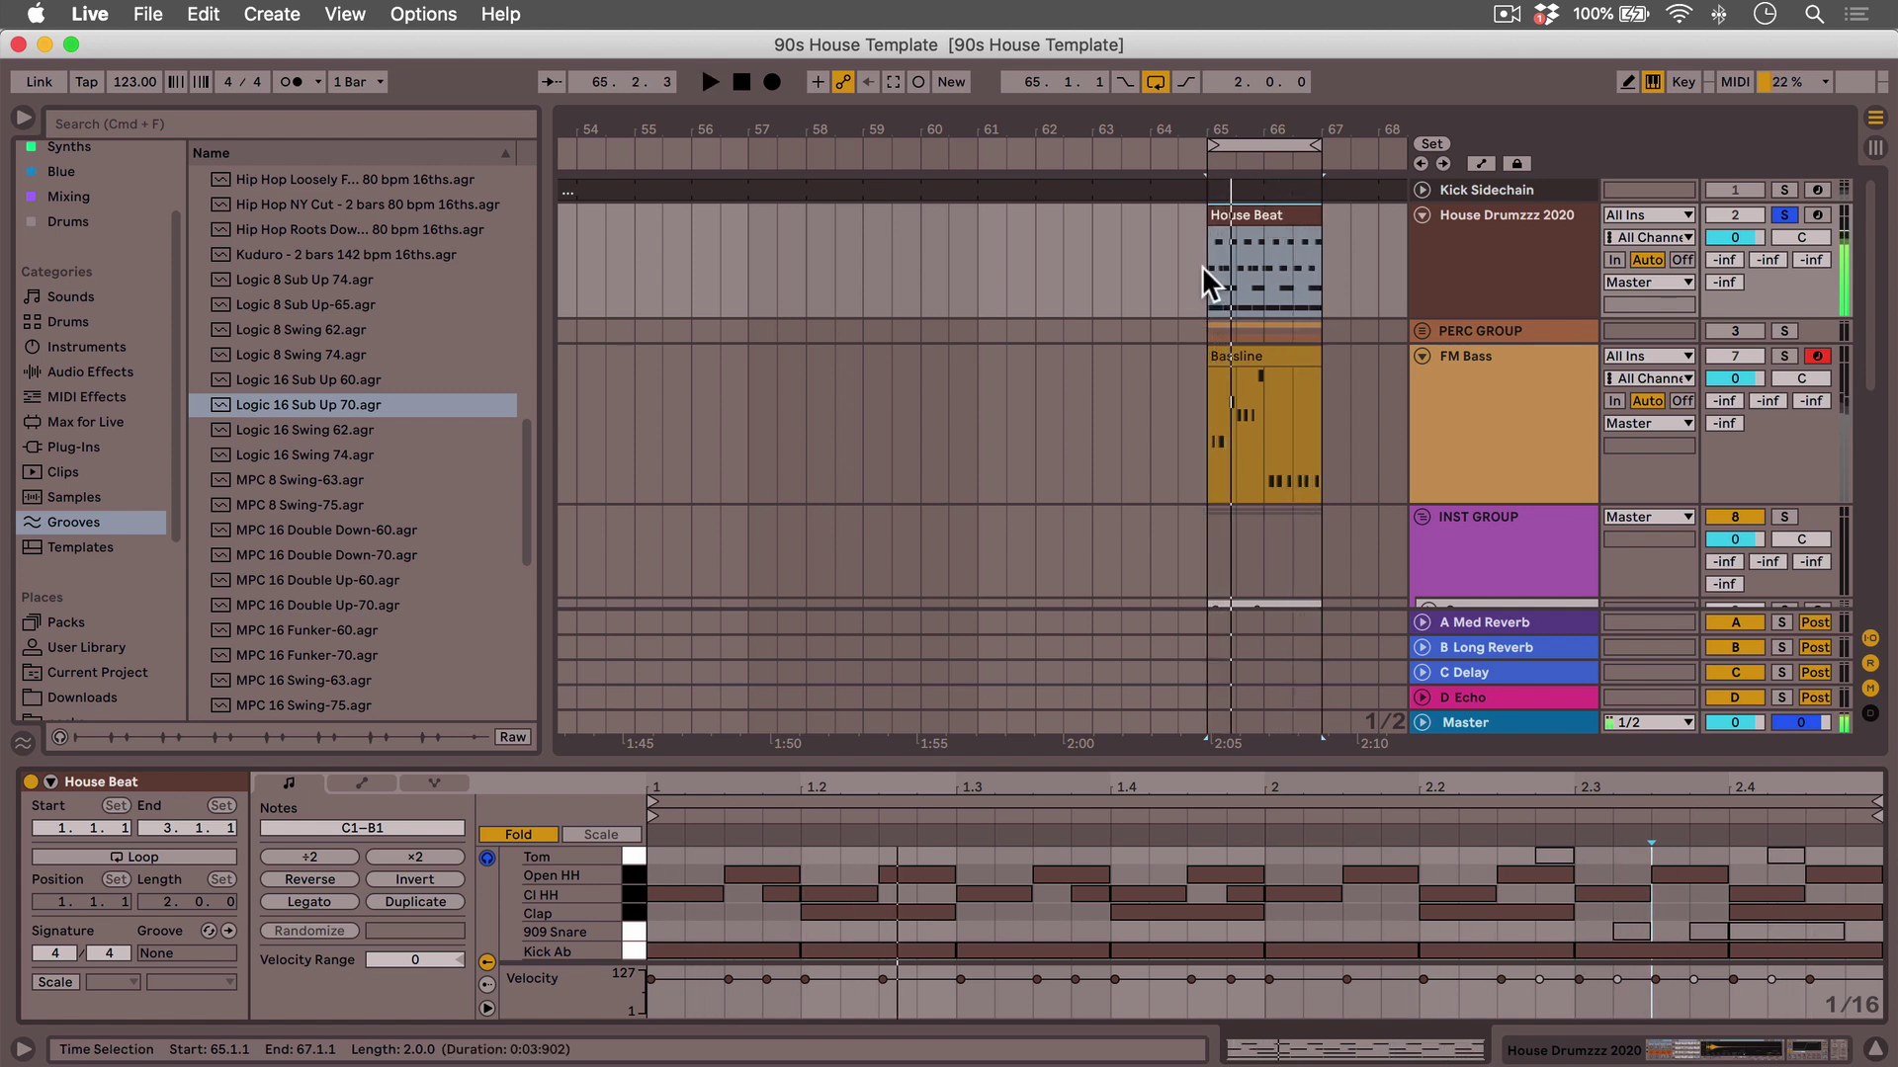
- Try the Logic 16 Sub Up 70 and SP1200 16 Swing-71 grooves on the House Beat clip, auditioning each one
drag(285, 405, 1212, 258)
key(space)
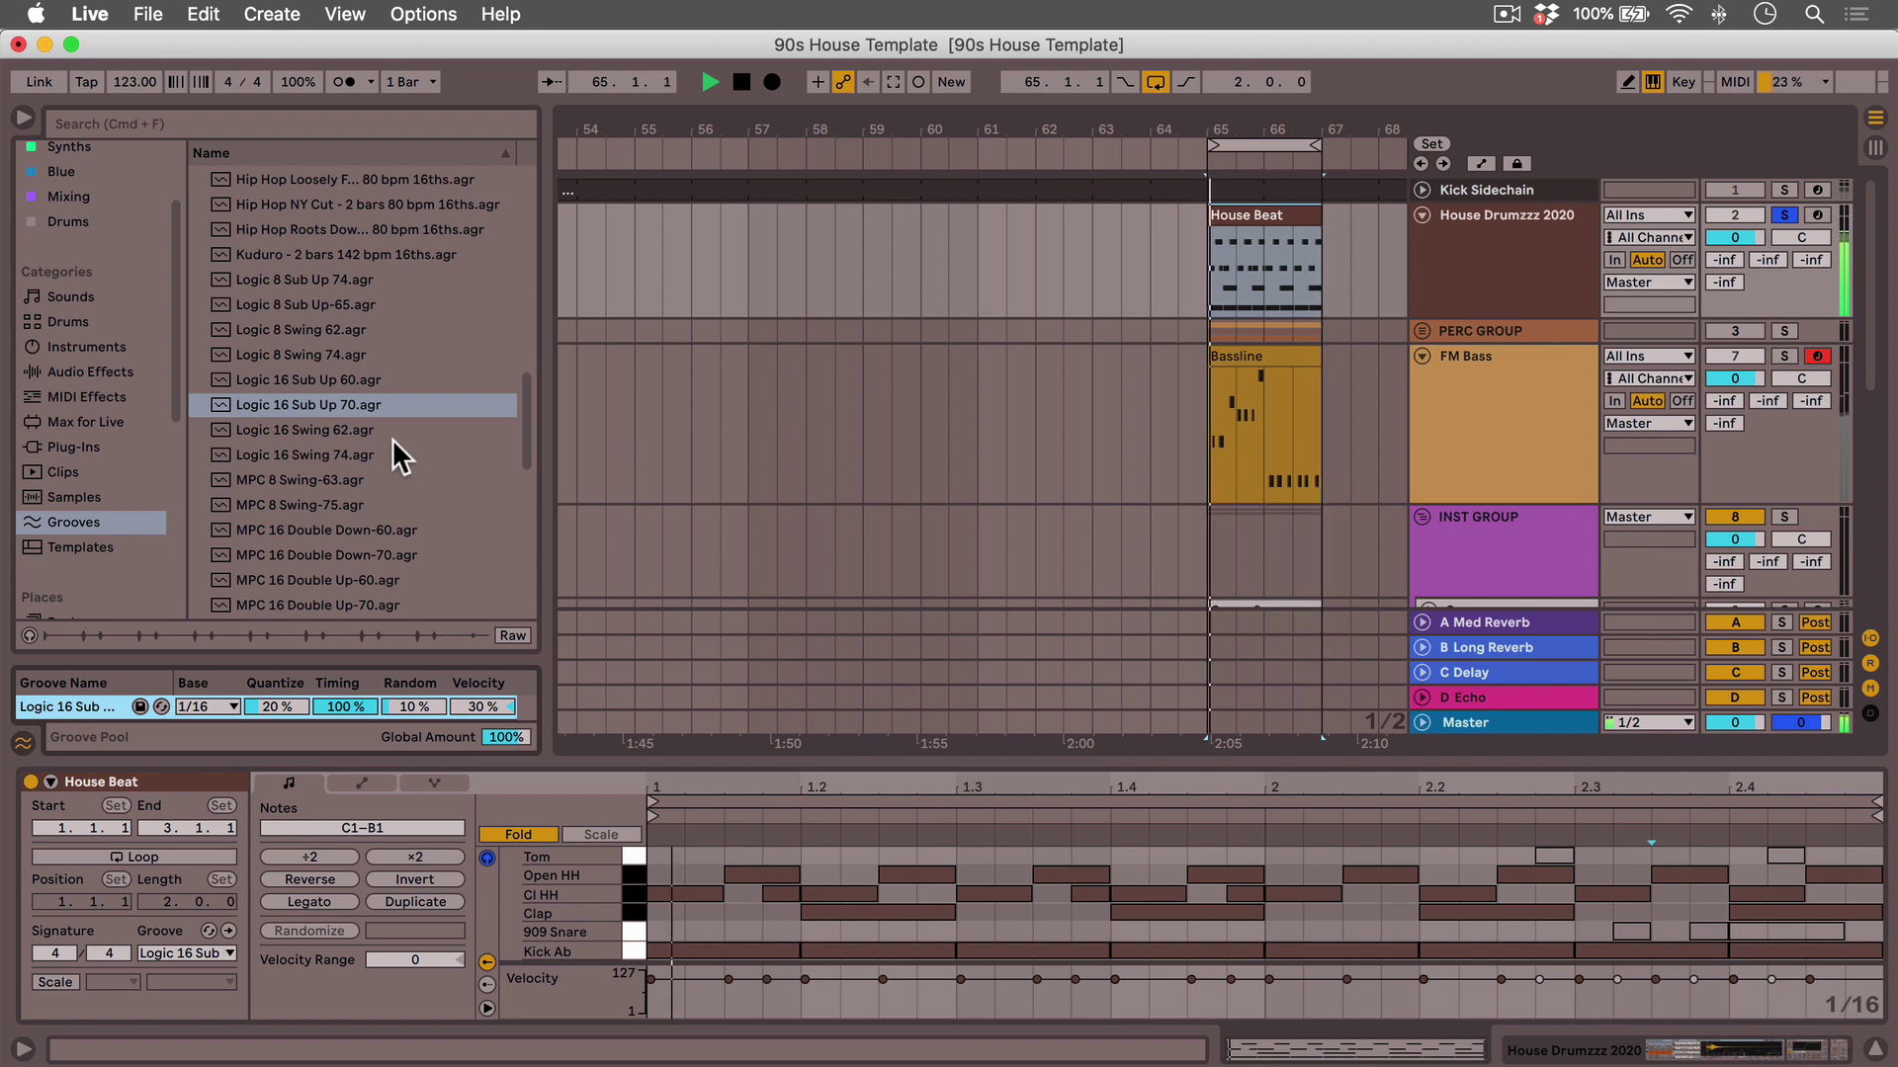
scroll(392, 437, down, 6)
scroll(391, 437, down, 3)
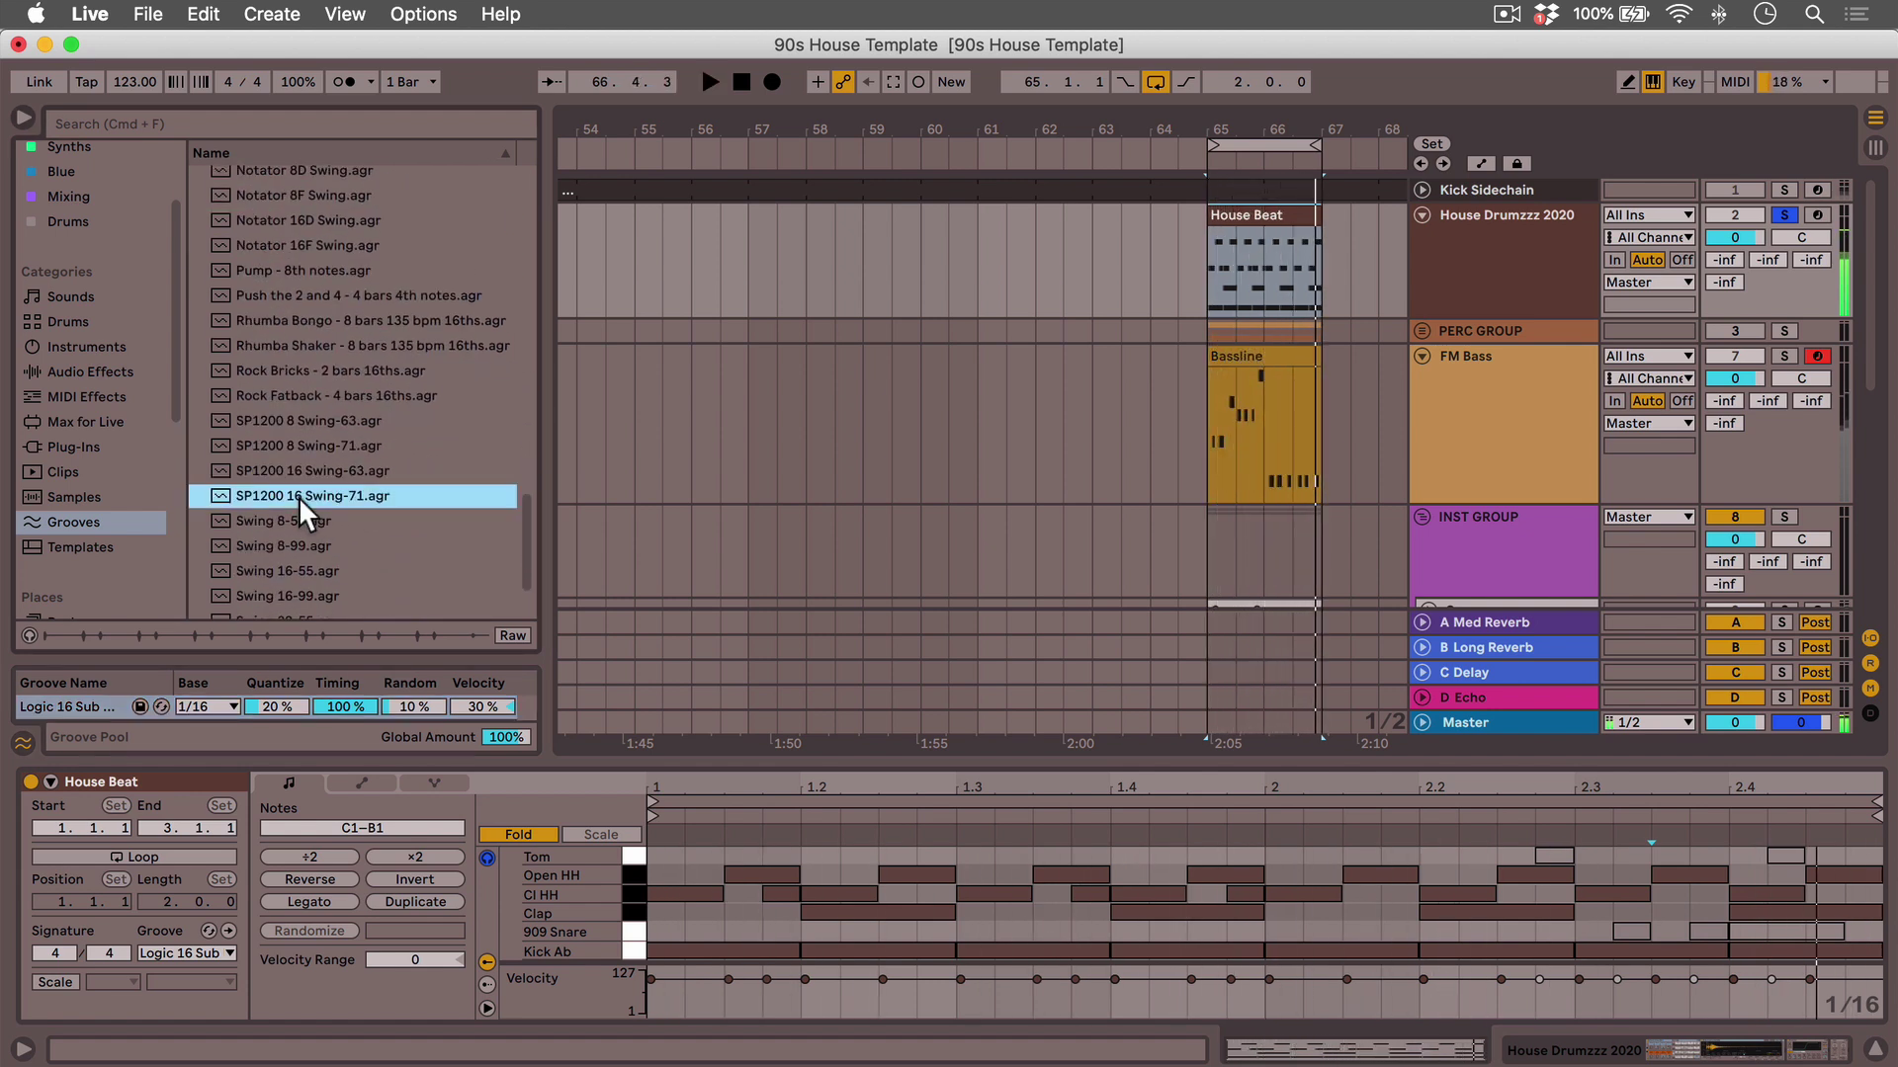
drag(299, 496, 1217, 252)
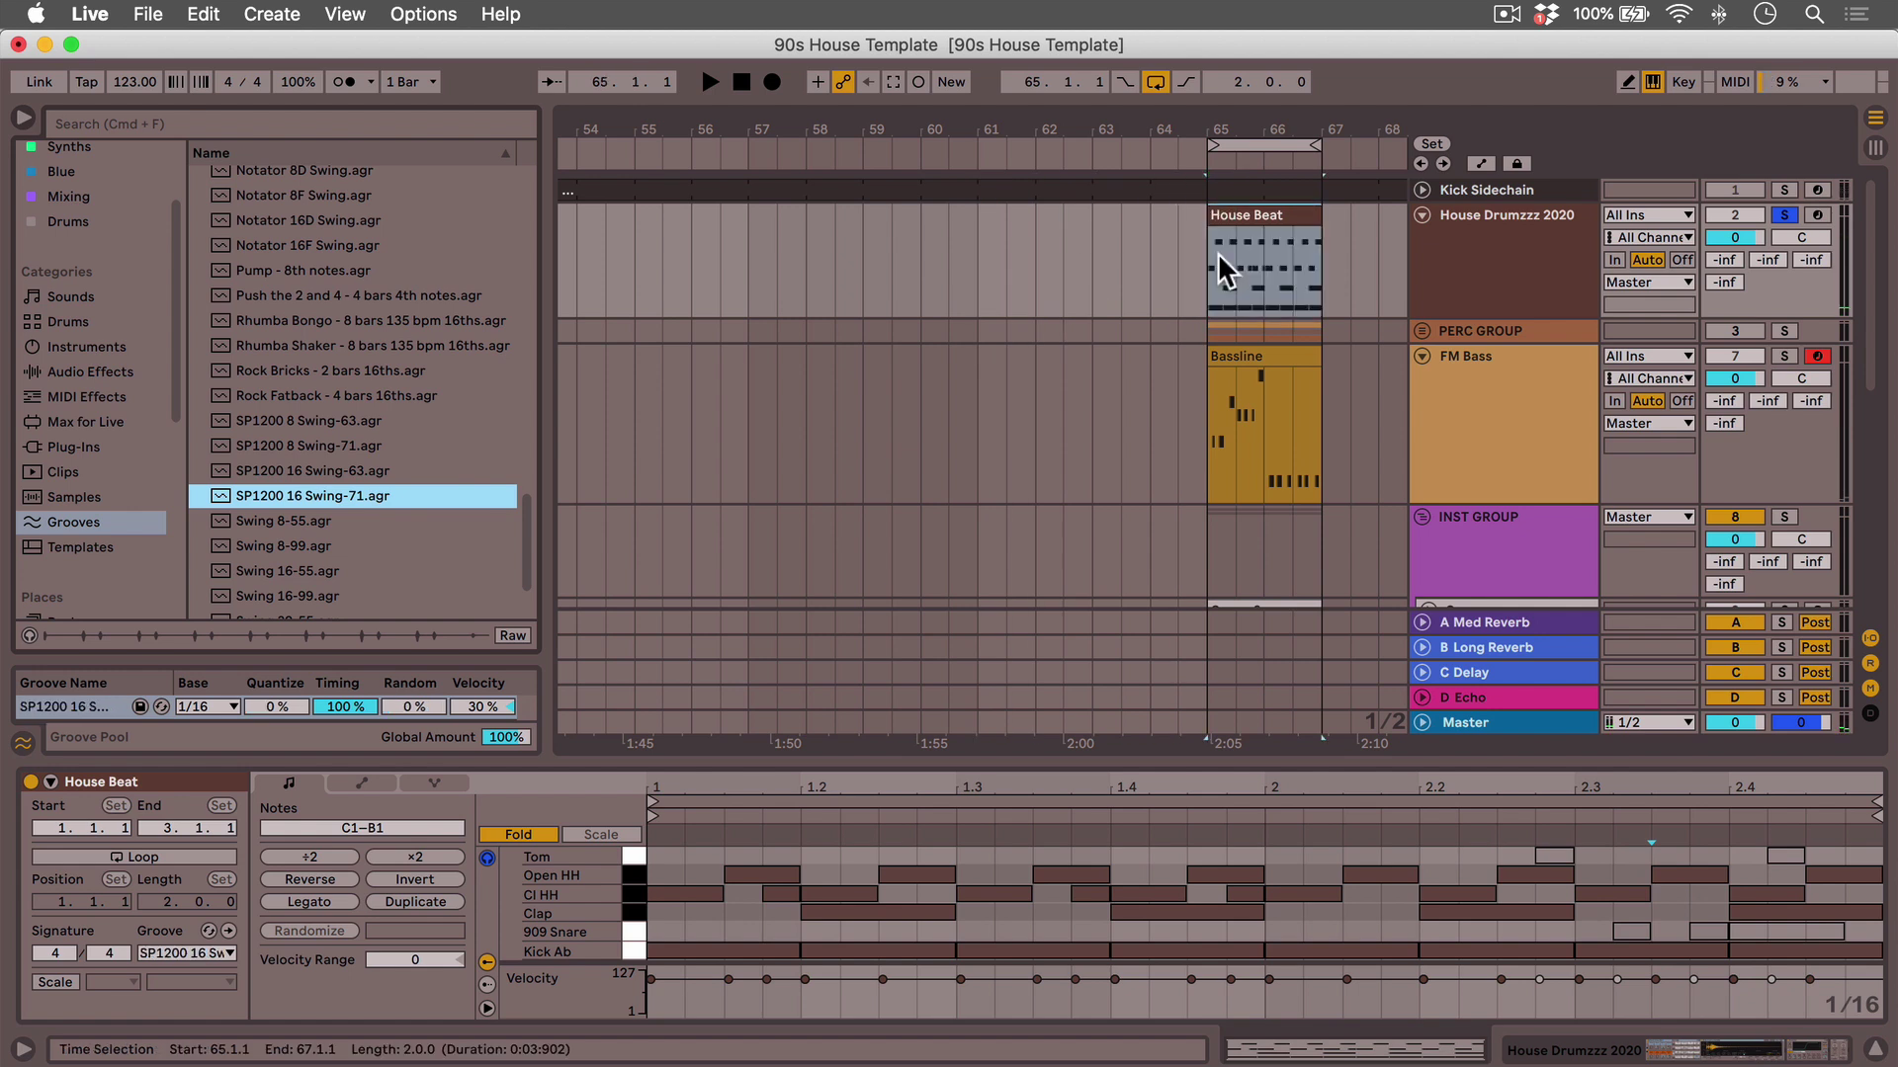
key(space)
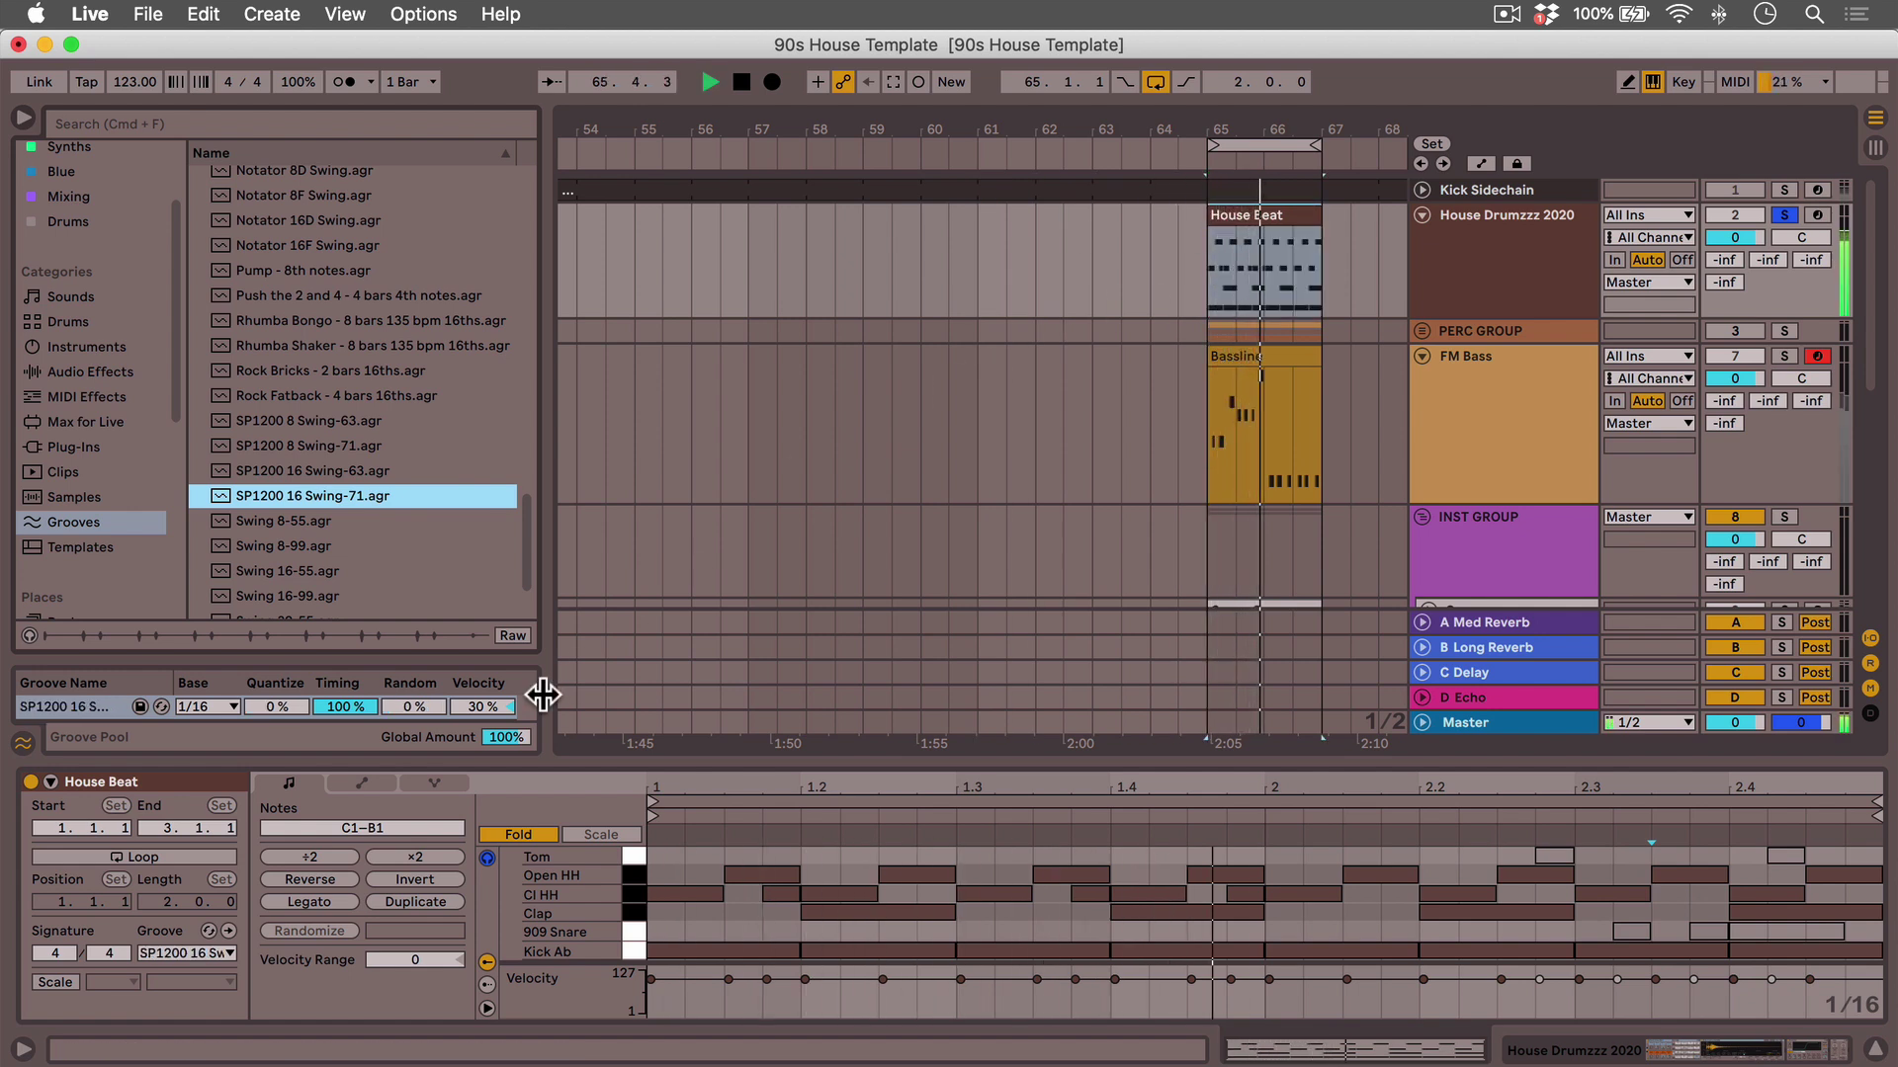
- Try the SP1200 8 Swing-71 groove on the House Beat clip and reduce its timing amount to 36%
click(319, 446)
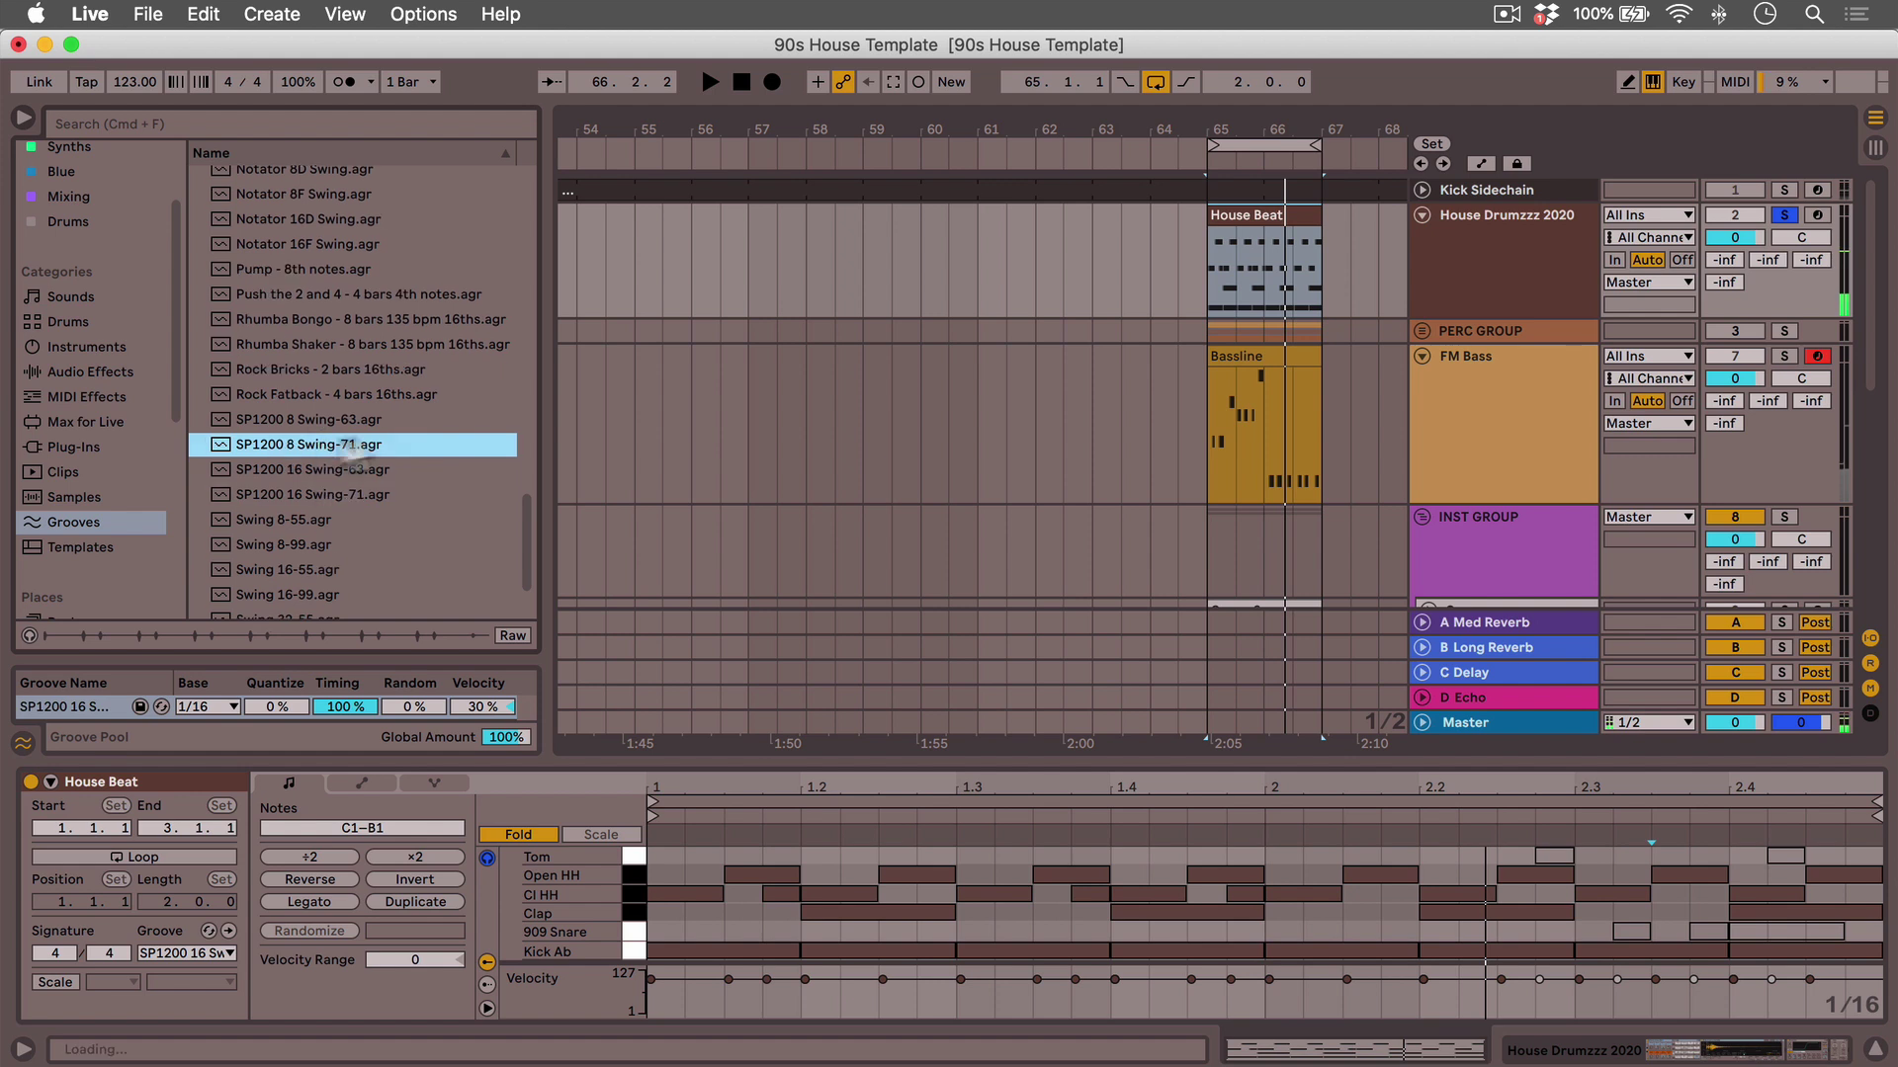
click(1229, 280)
key(space)
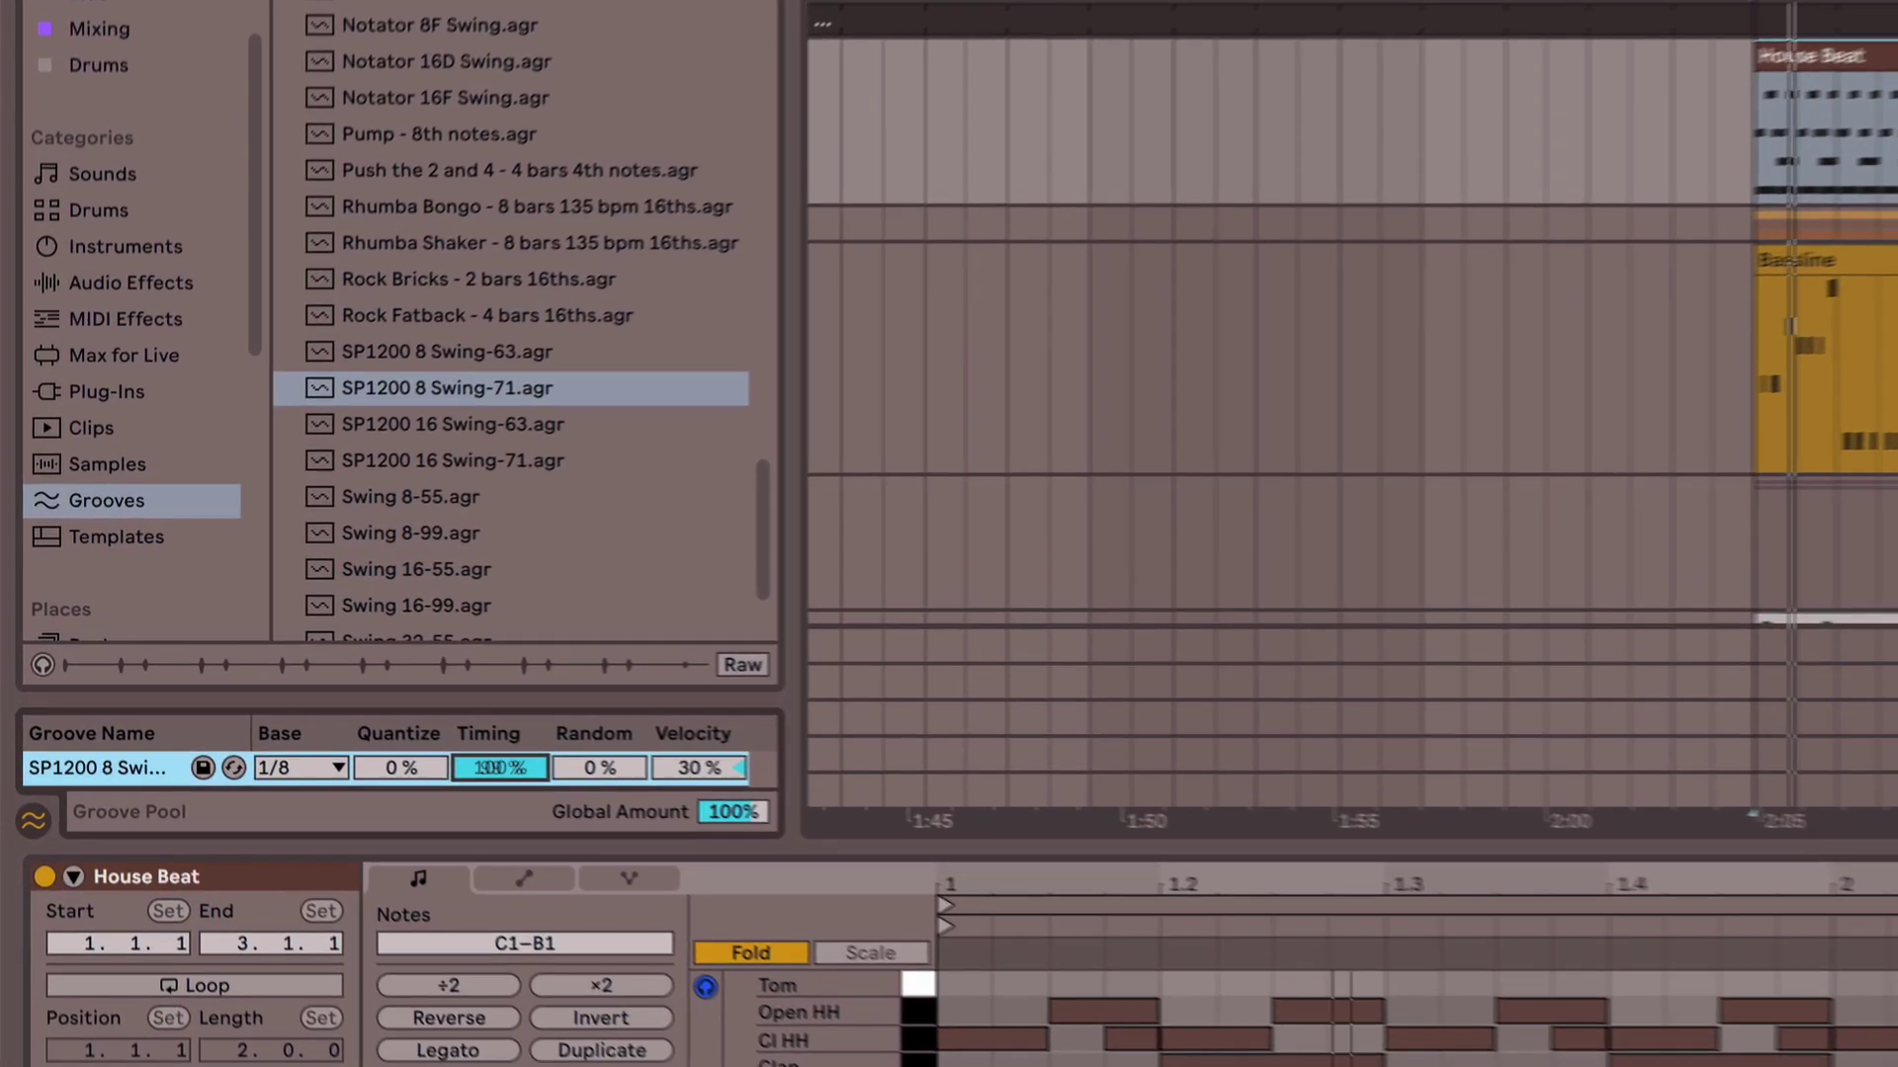
drag(445, 738, 445, 770)
mouse_move(615, 806)
mouse_down()
mouse_move(590, 807)
mouse_move(611, 812)
mouse_move(601, 828)
mouse_up()
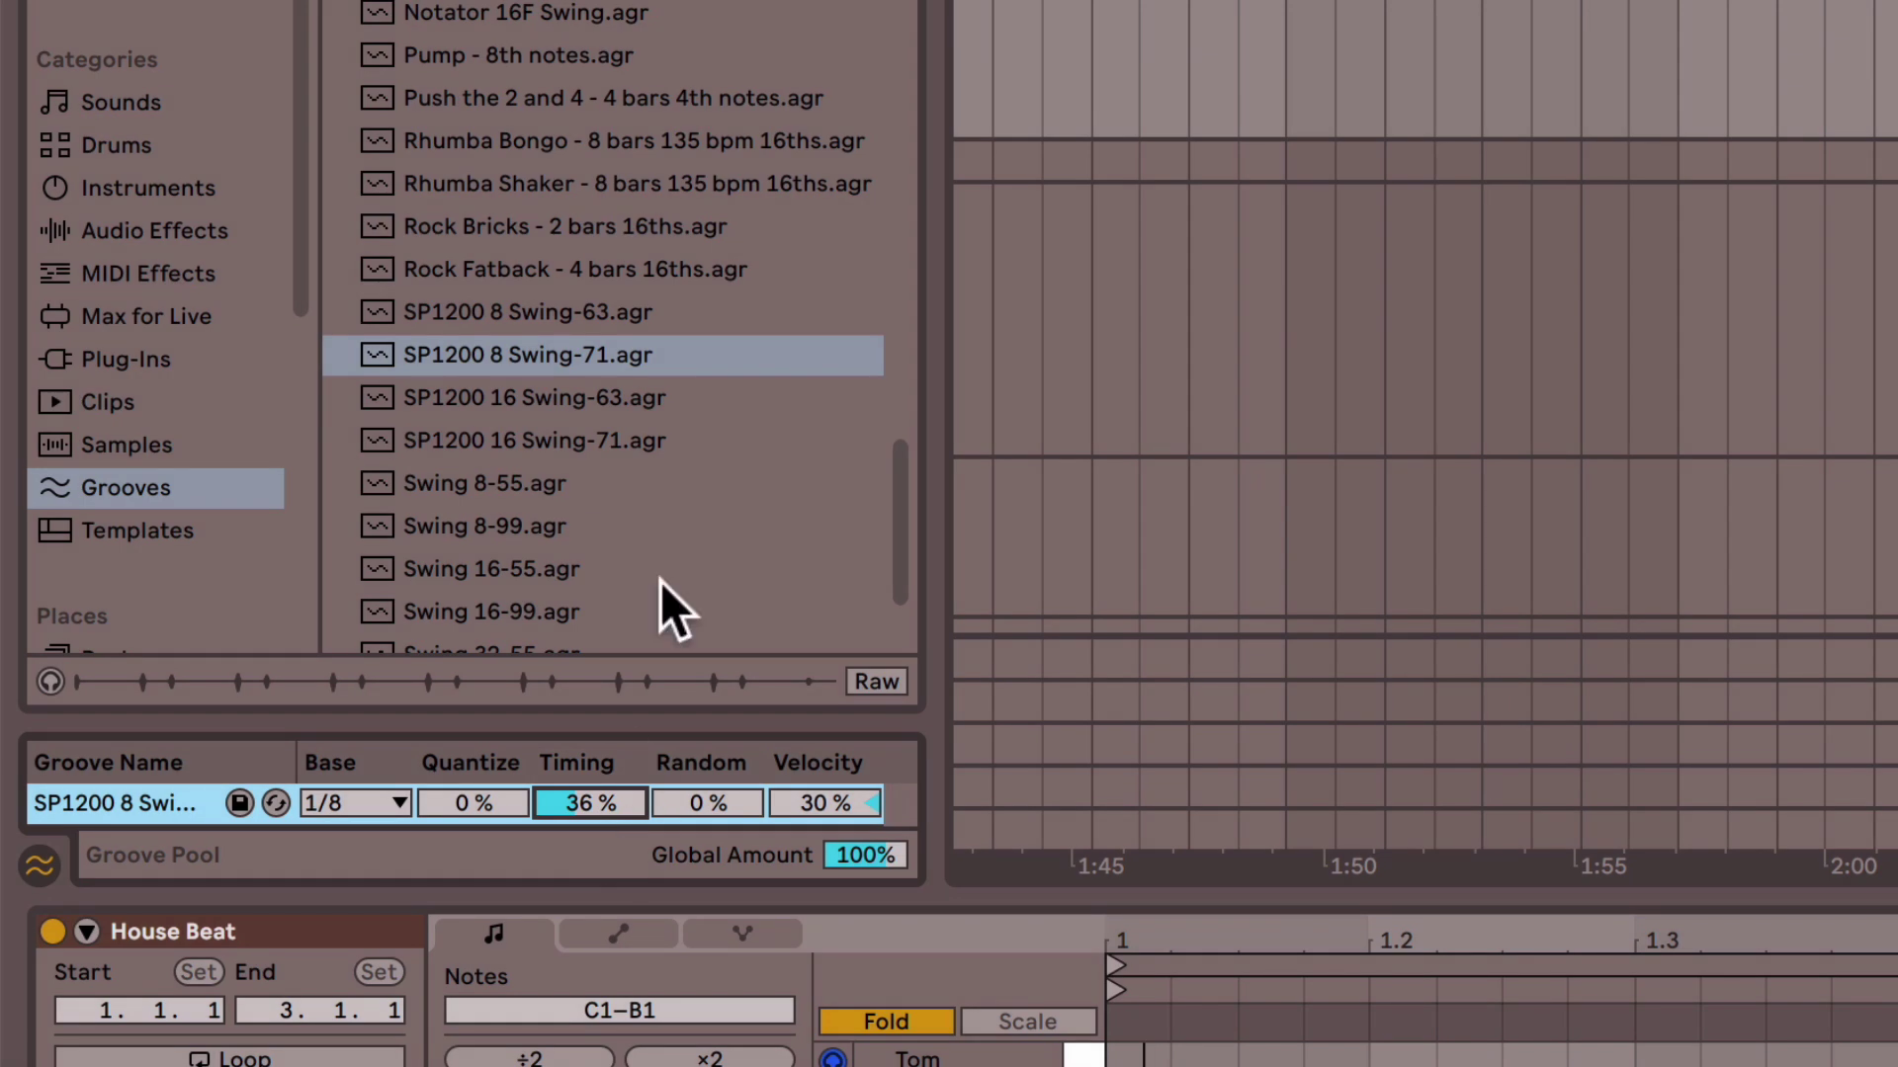
- Apply the MPC 16 Double Up-70 groove to the House Beat clip and audition it
scroll(660, 581, up, 8)
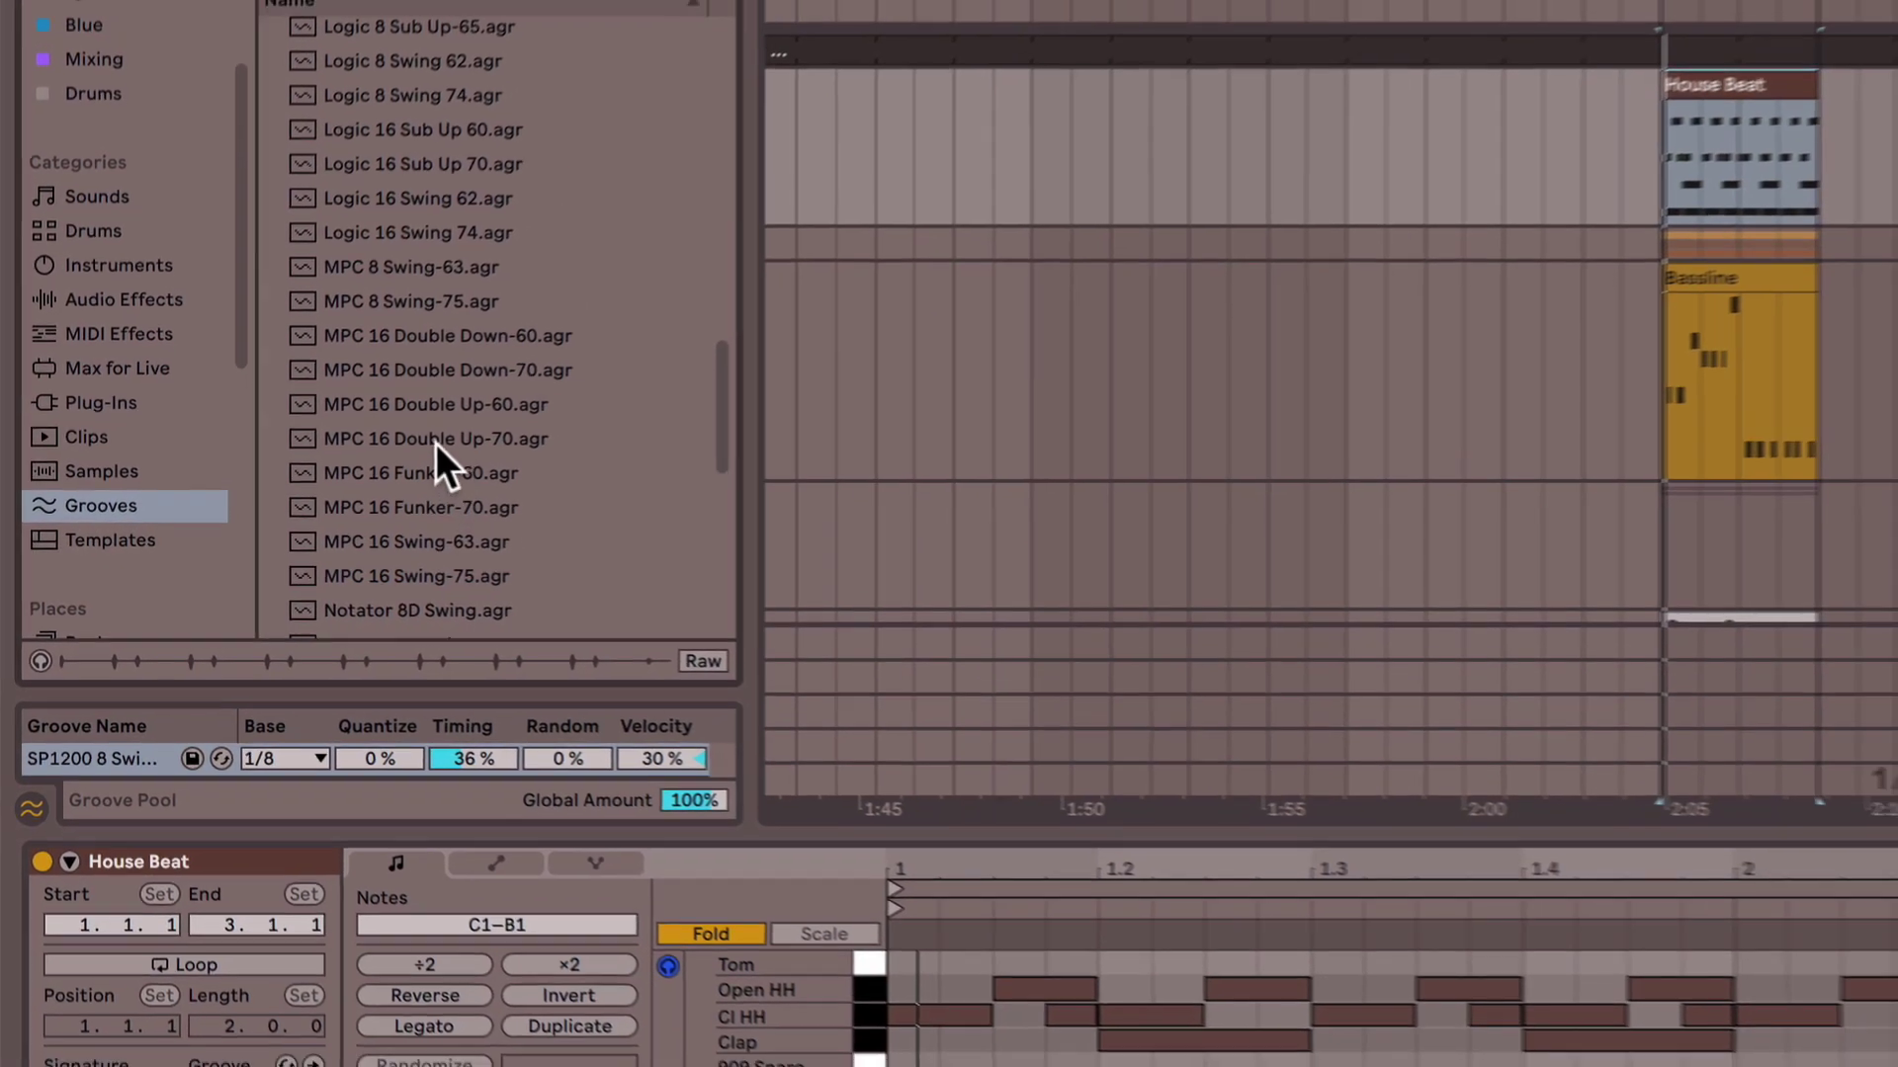
click(542, 406)
drag(381, 455, 1479, 198)
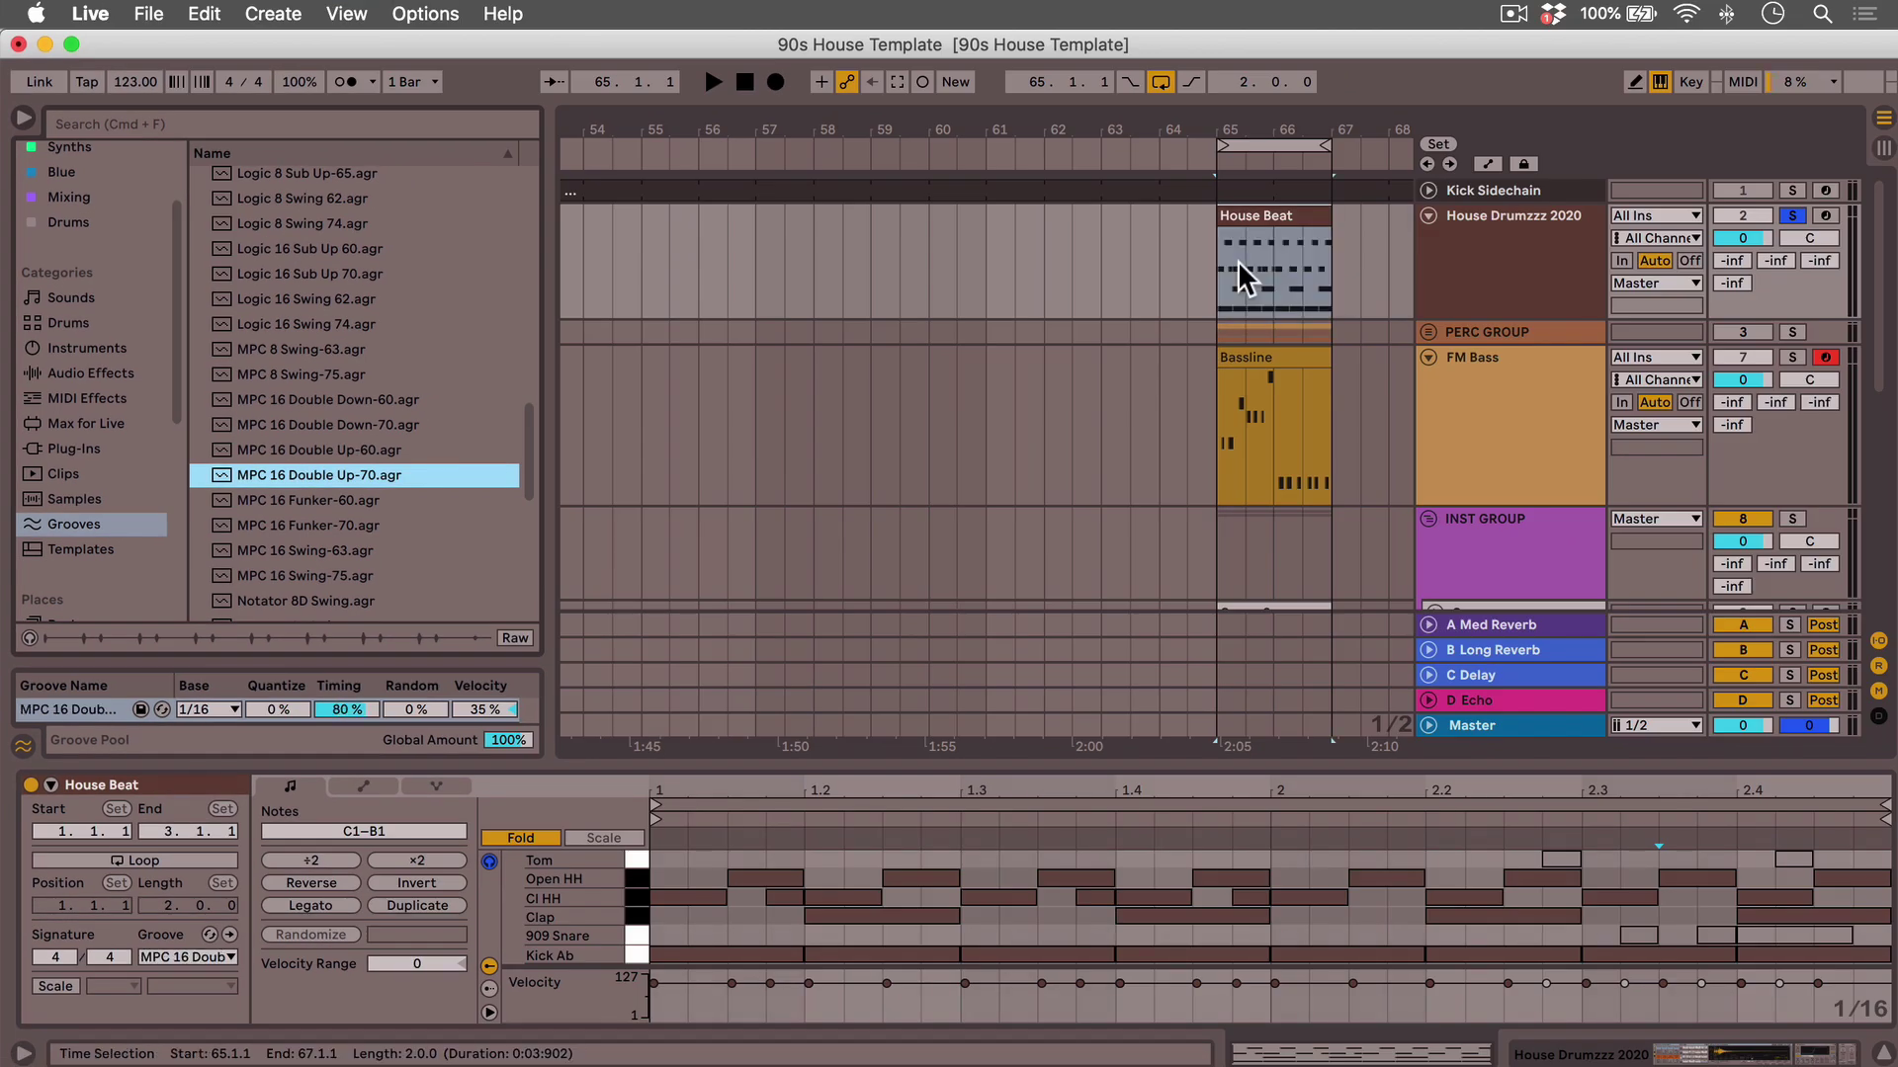
key(space)
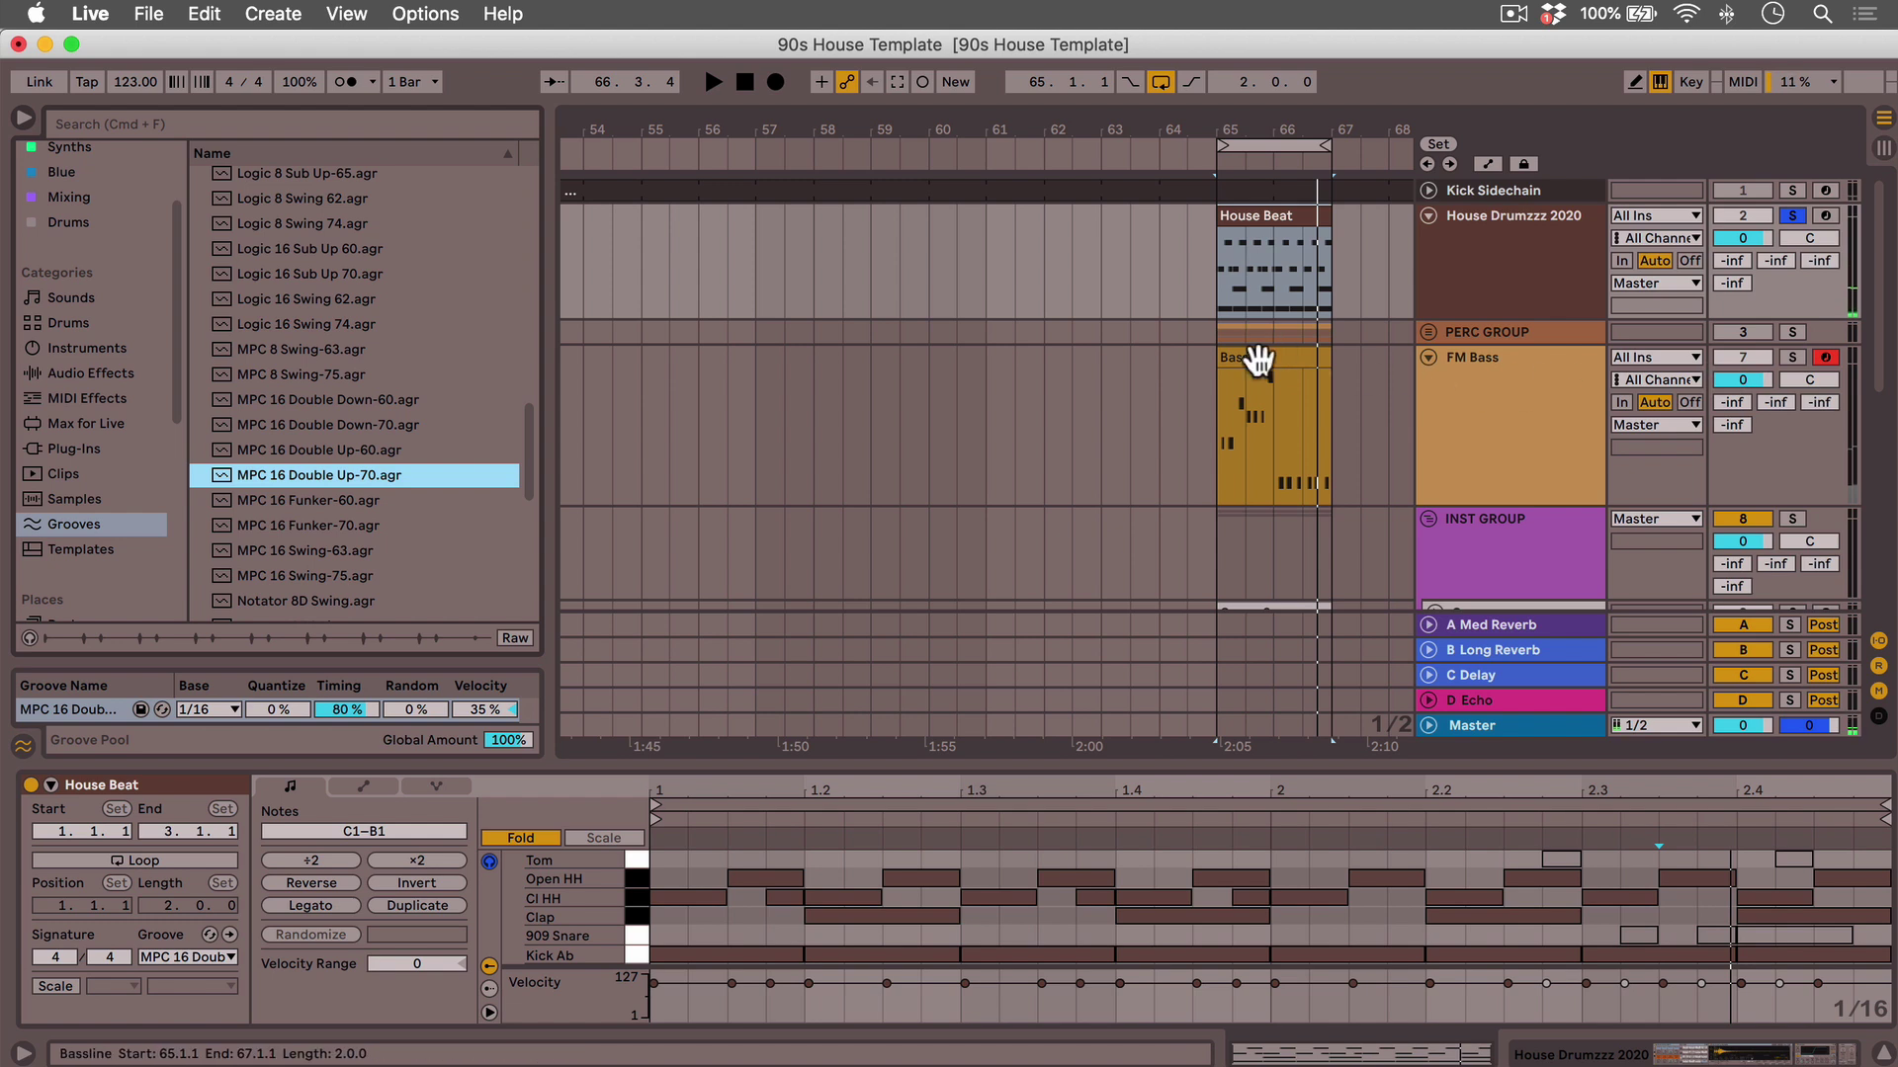
- Show the Bassline clip's notes, solo the FM Bass track alongside the drums, and play both together
click(1257, 358)
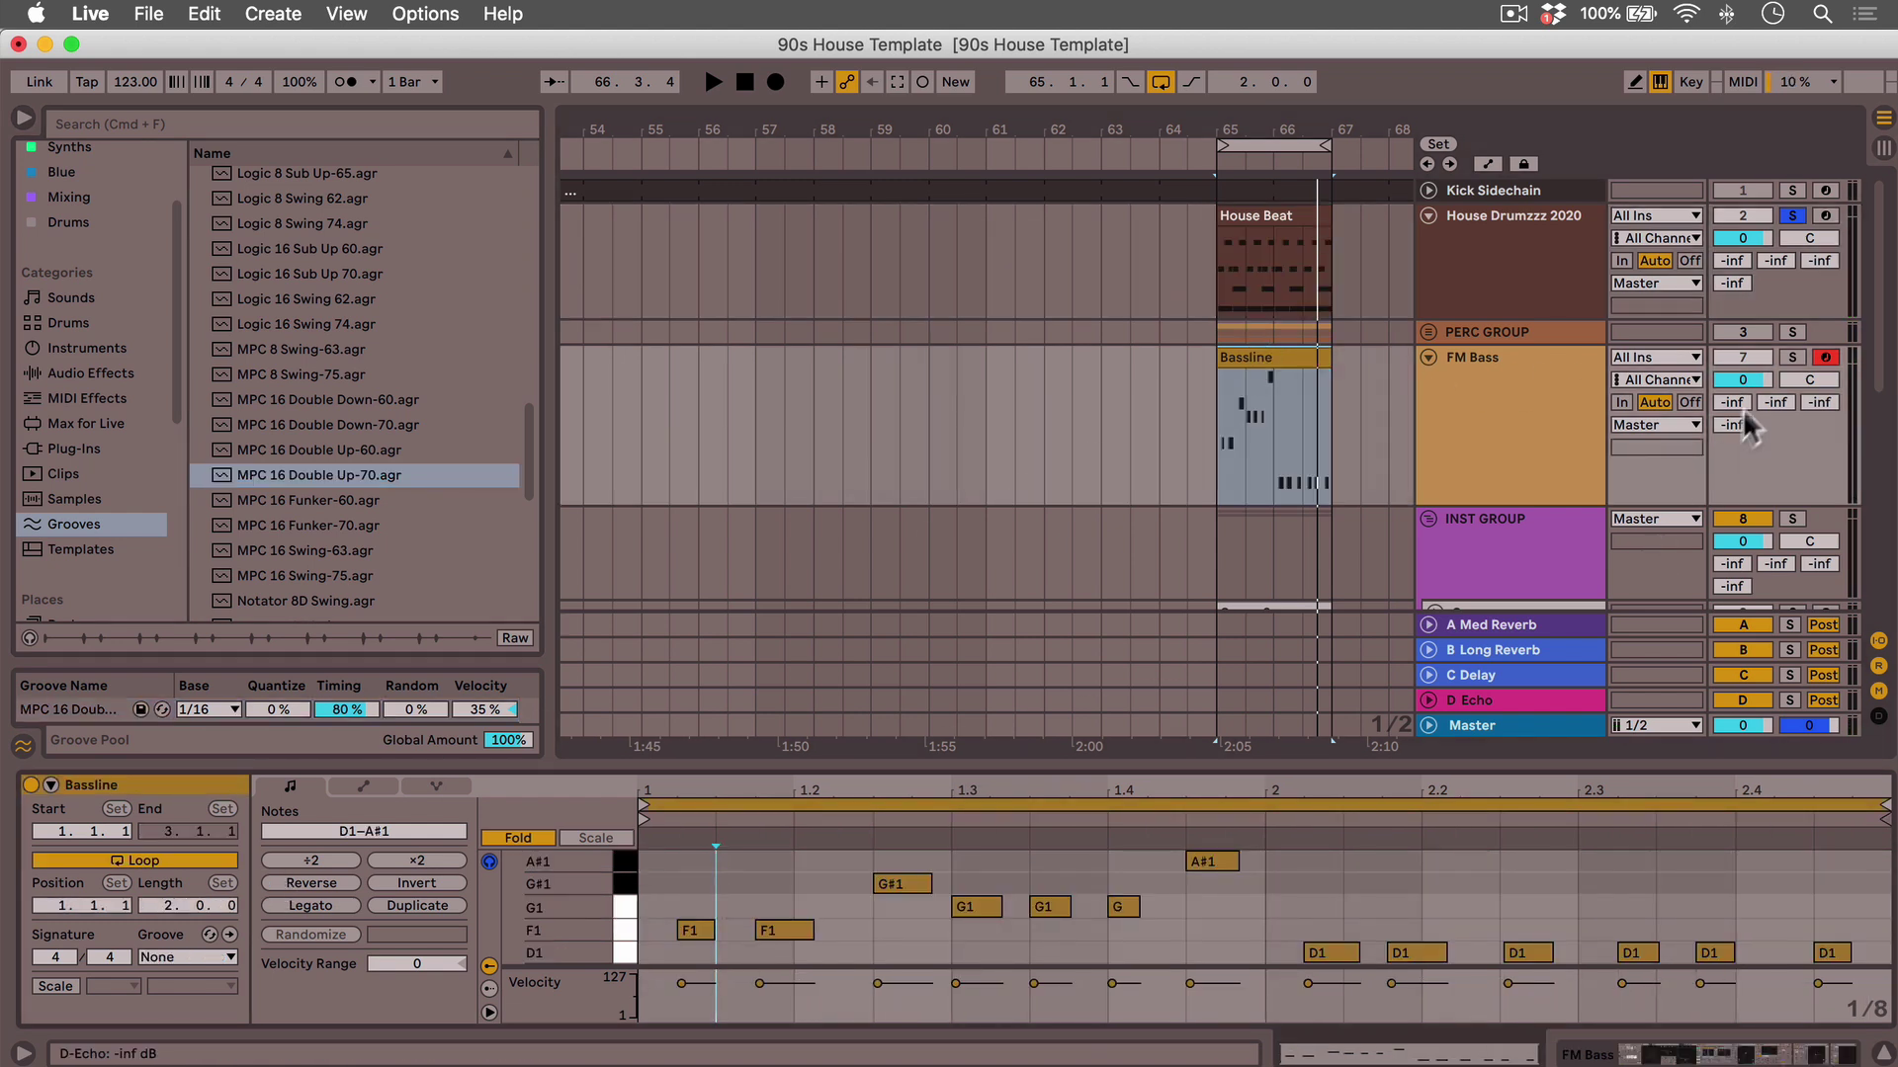
click(1791, 357)
key(space)
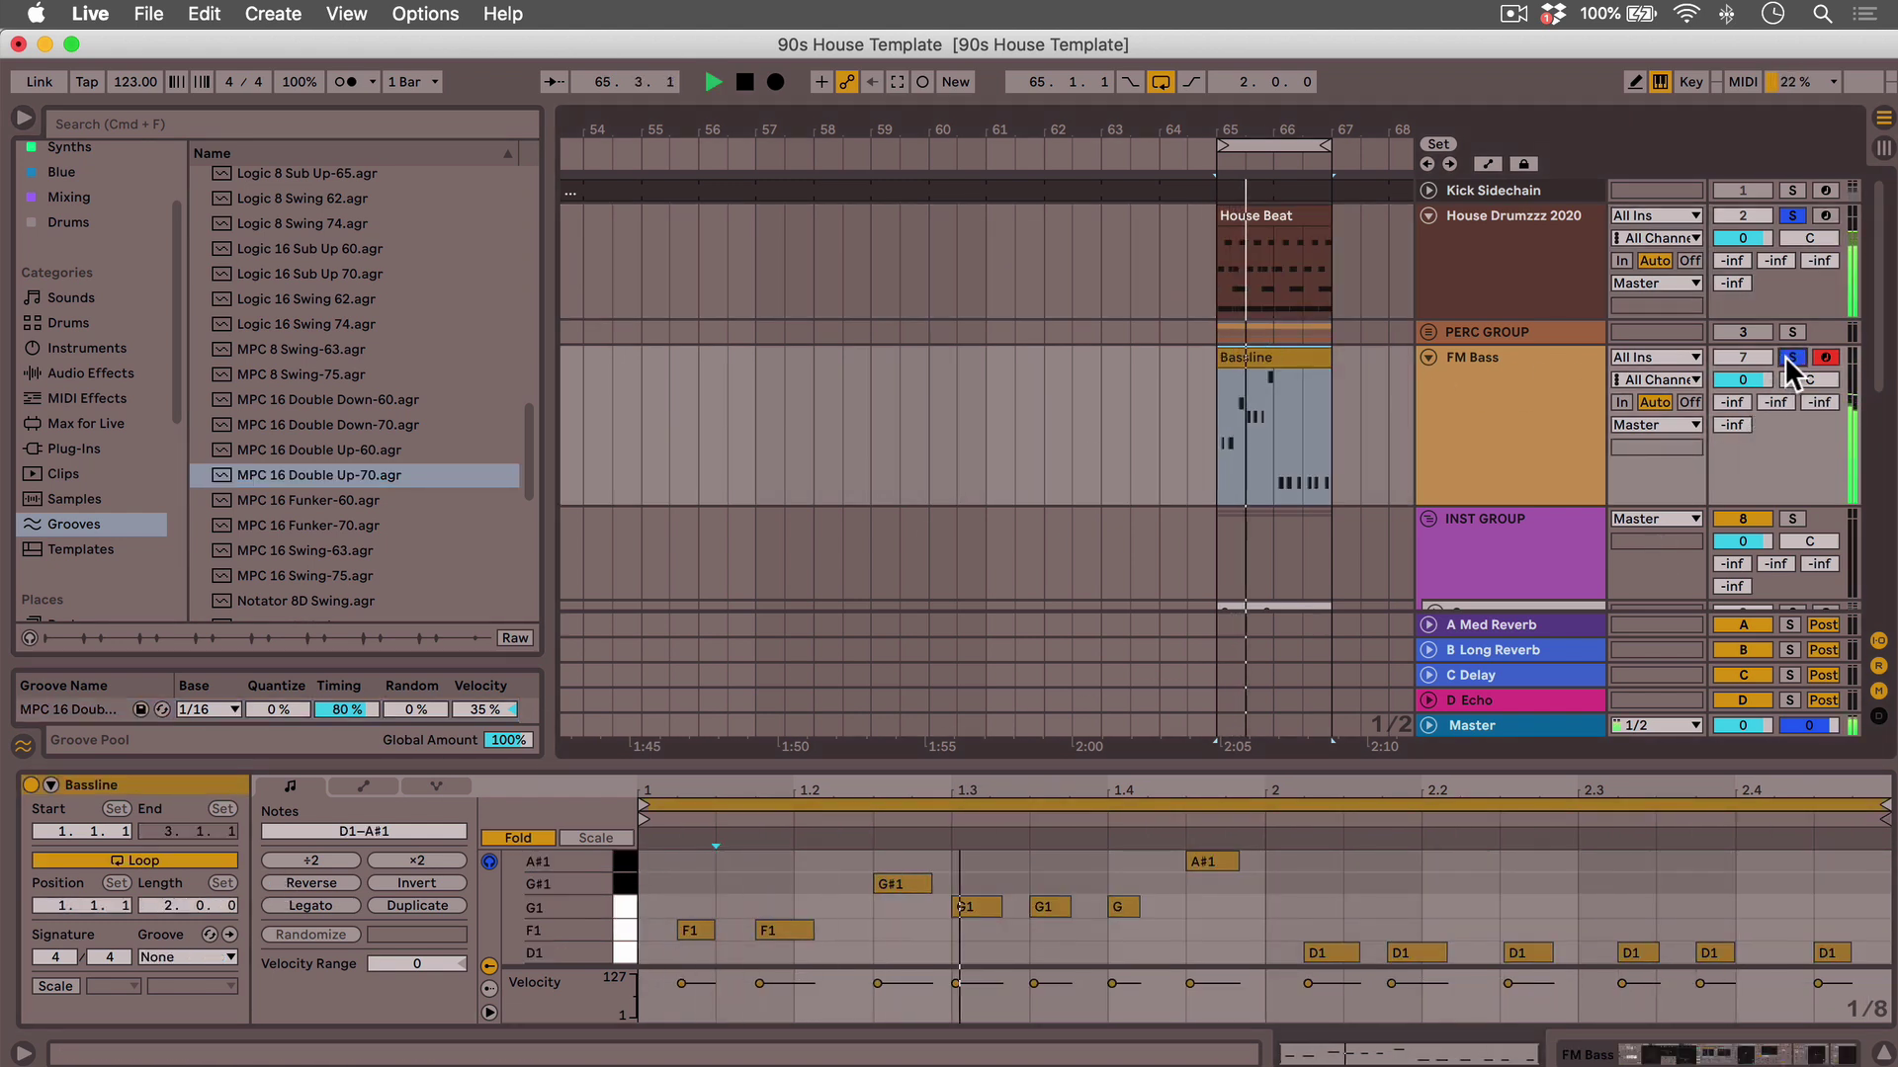
click(1491, 441)
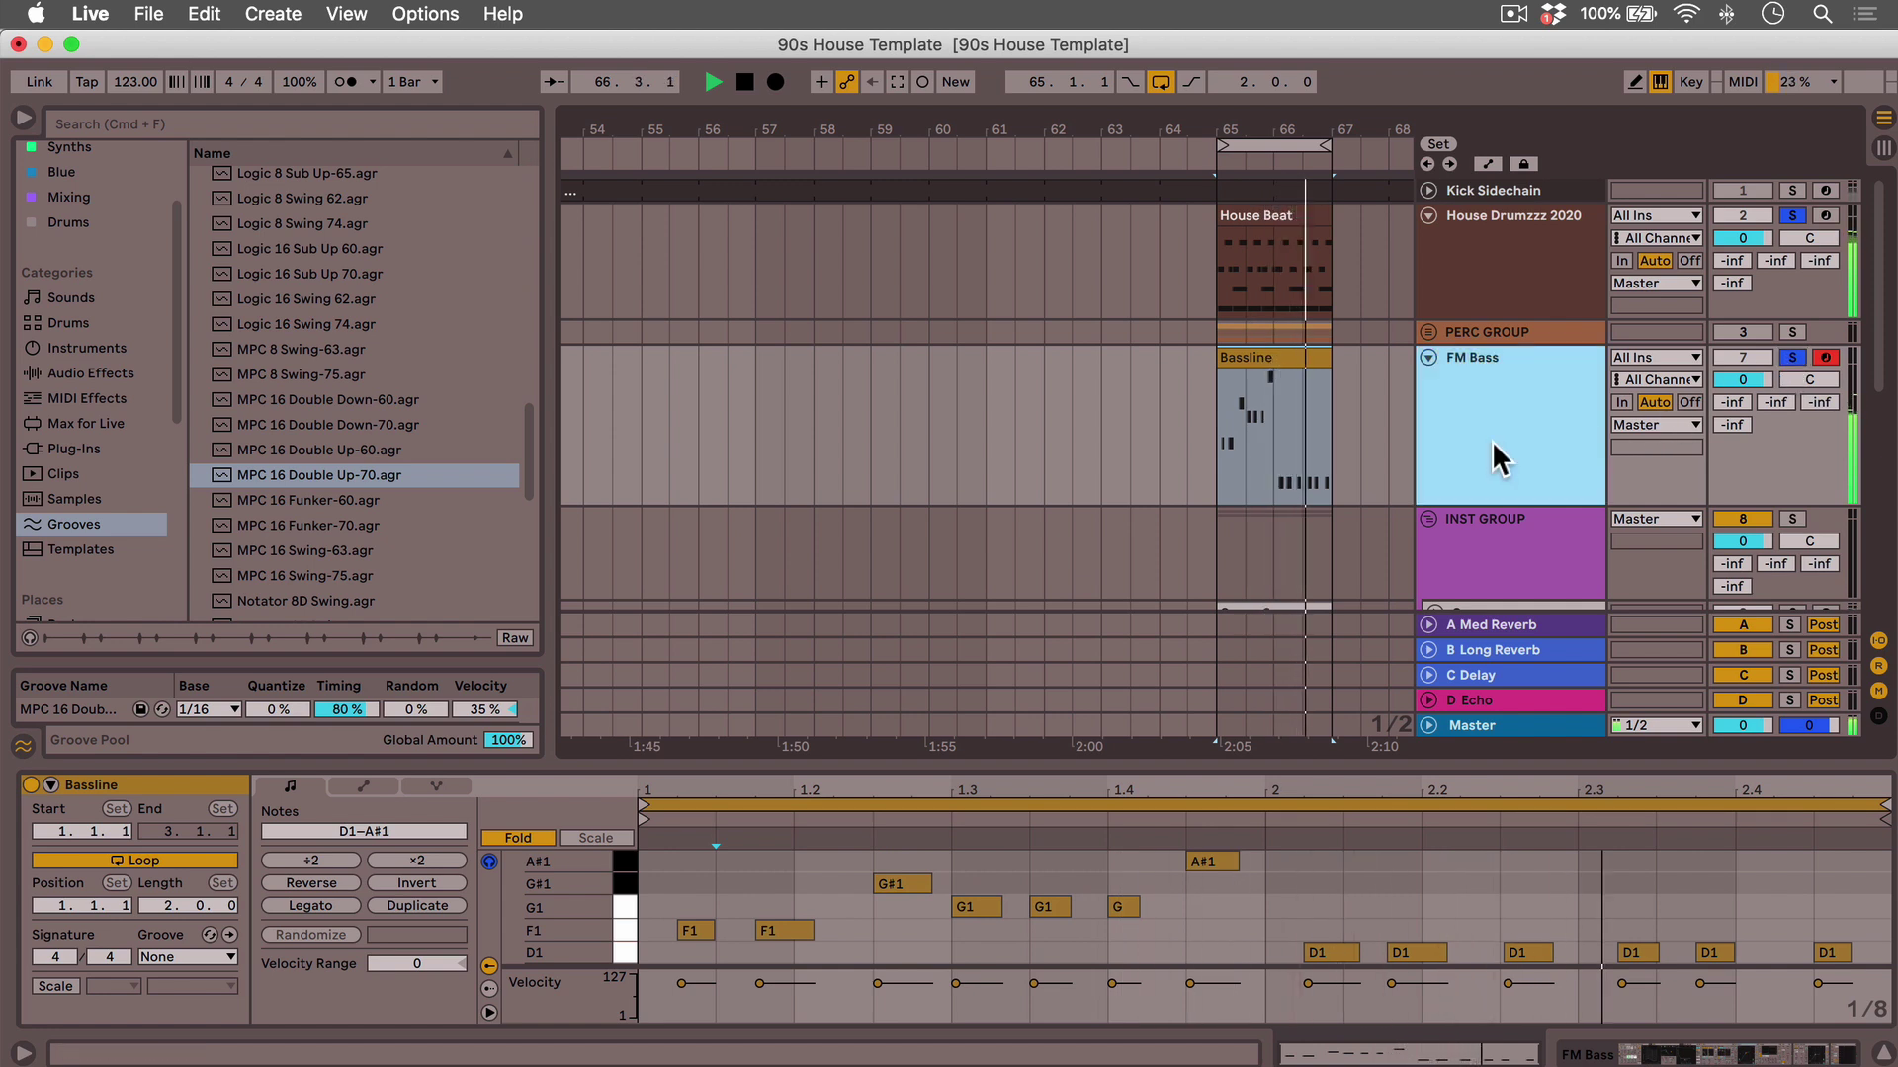
- Set the Bassline clip's groove to MPC 16 Double Up-70 and listen to it with the drums
click(213, 957)
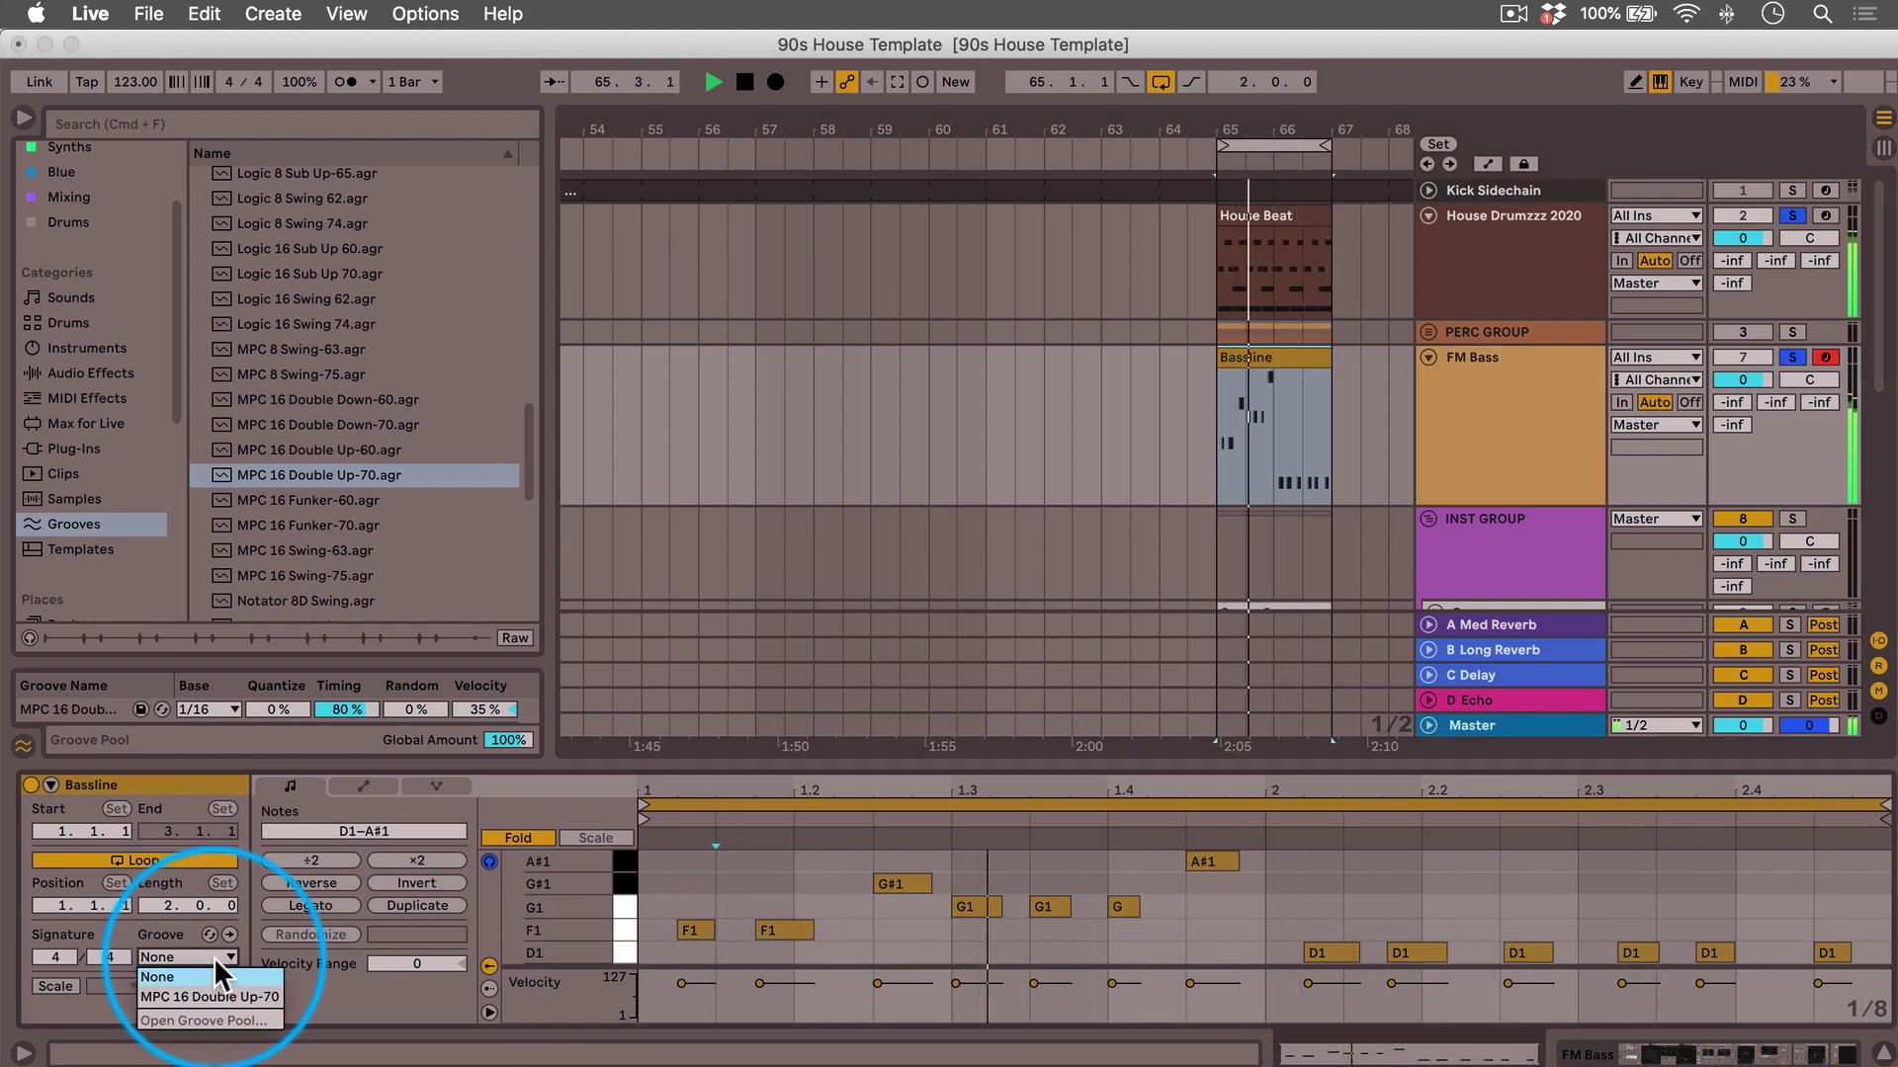
click(216, 989)
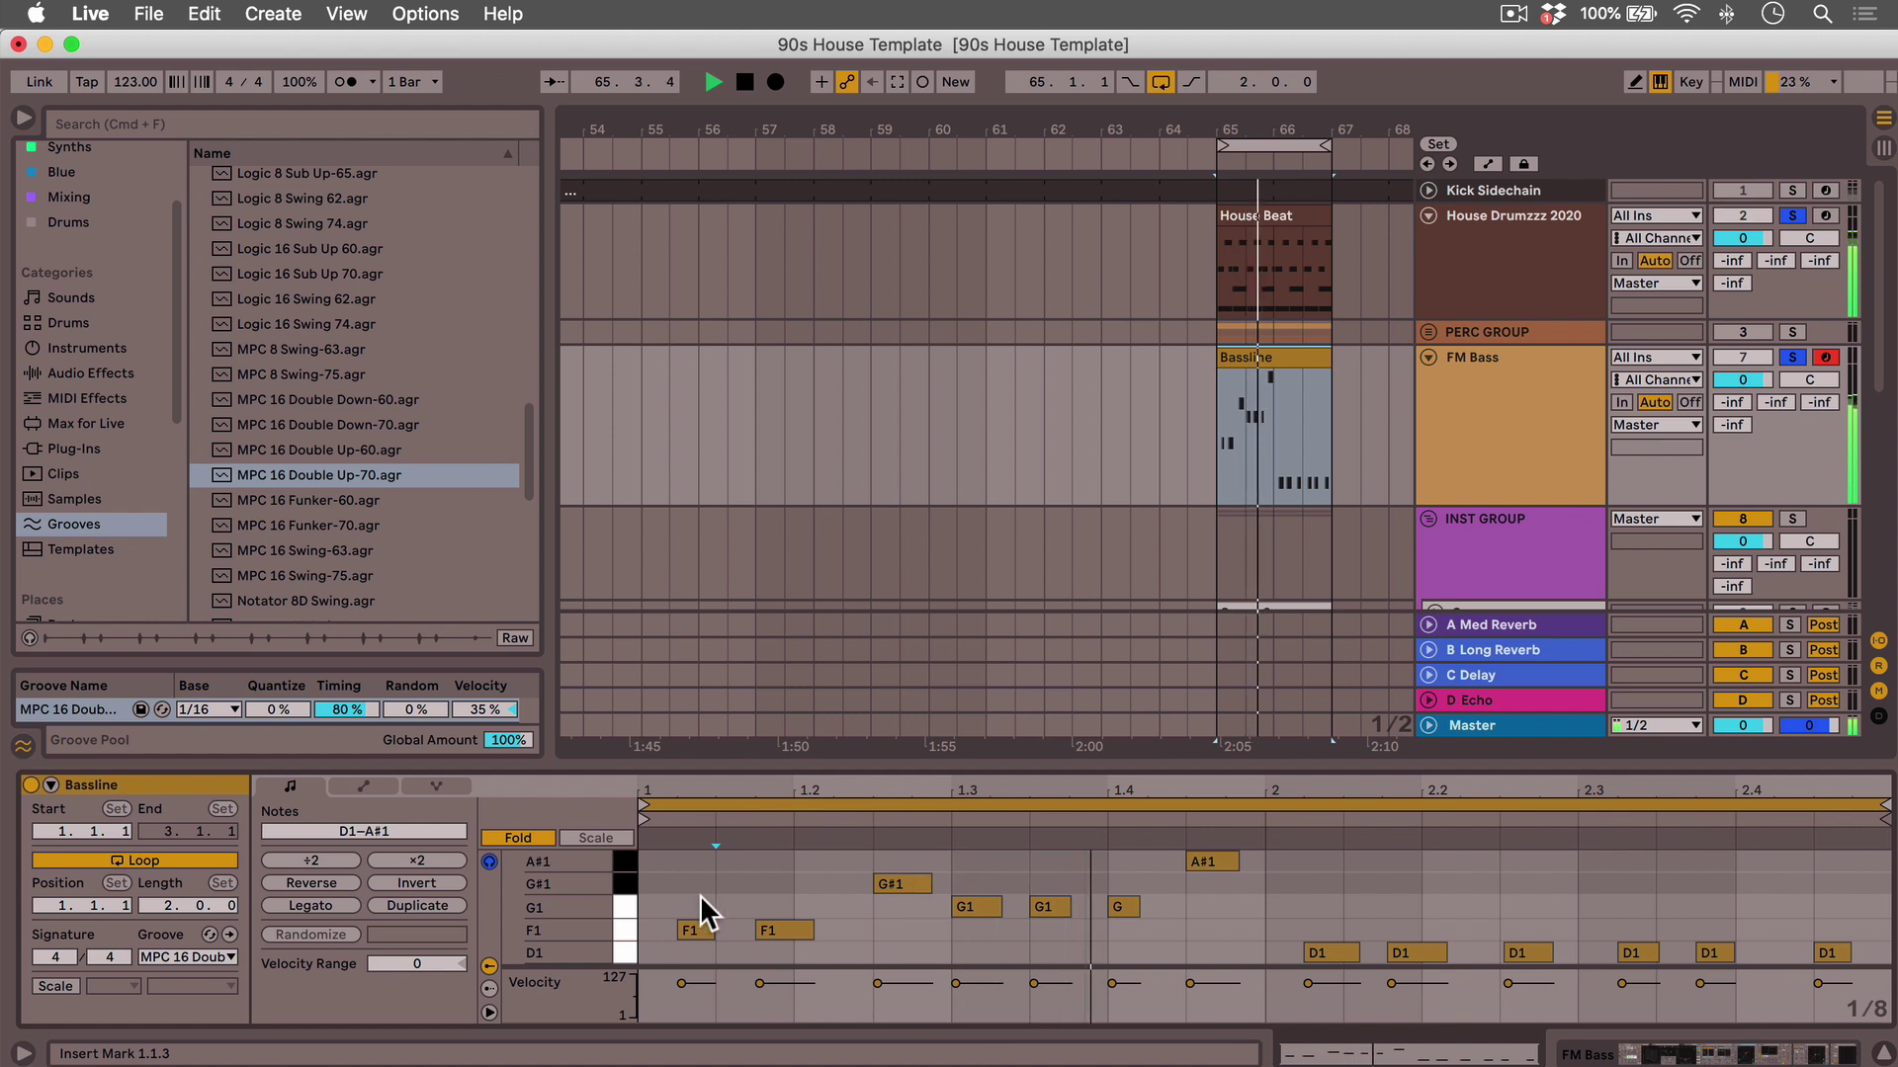
key(space)
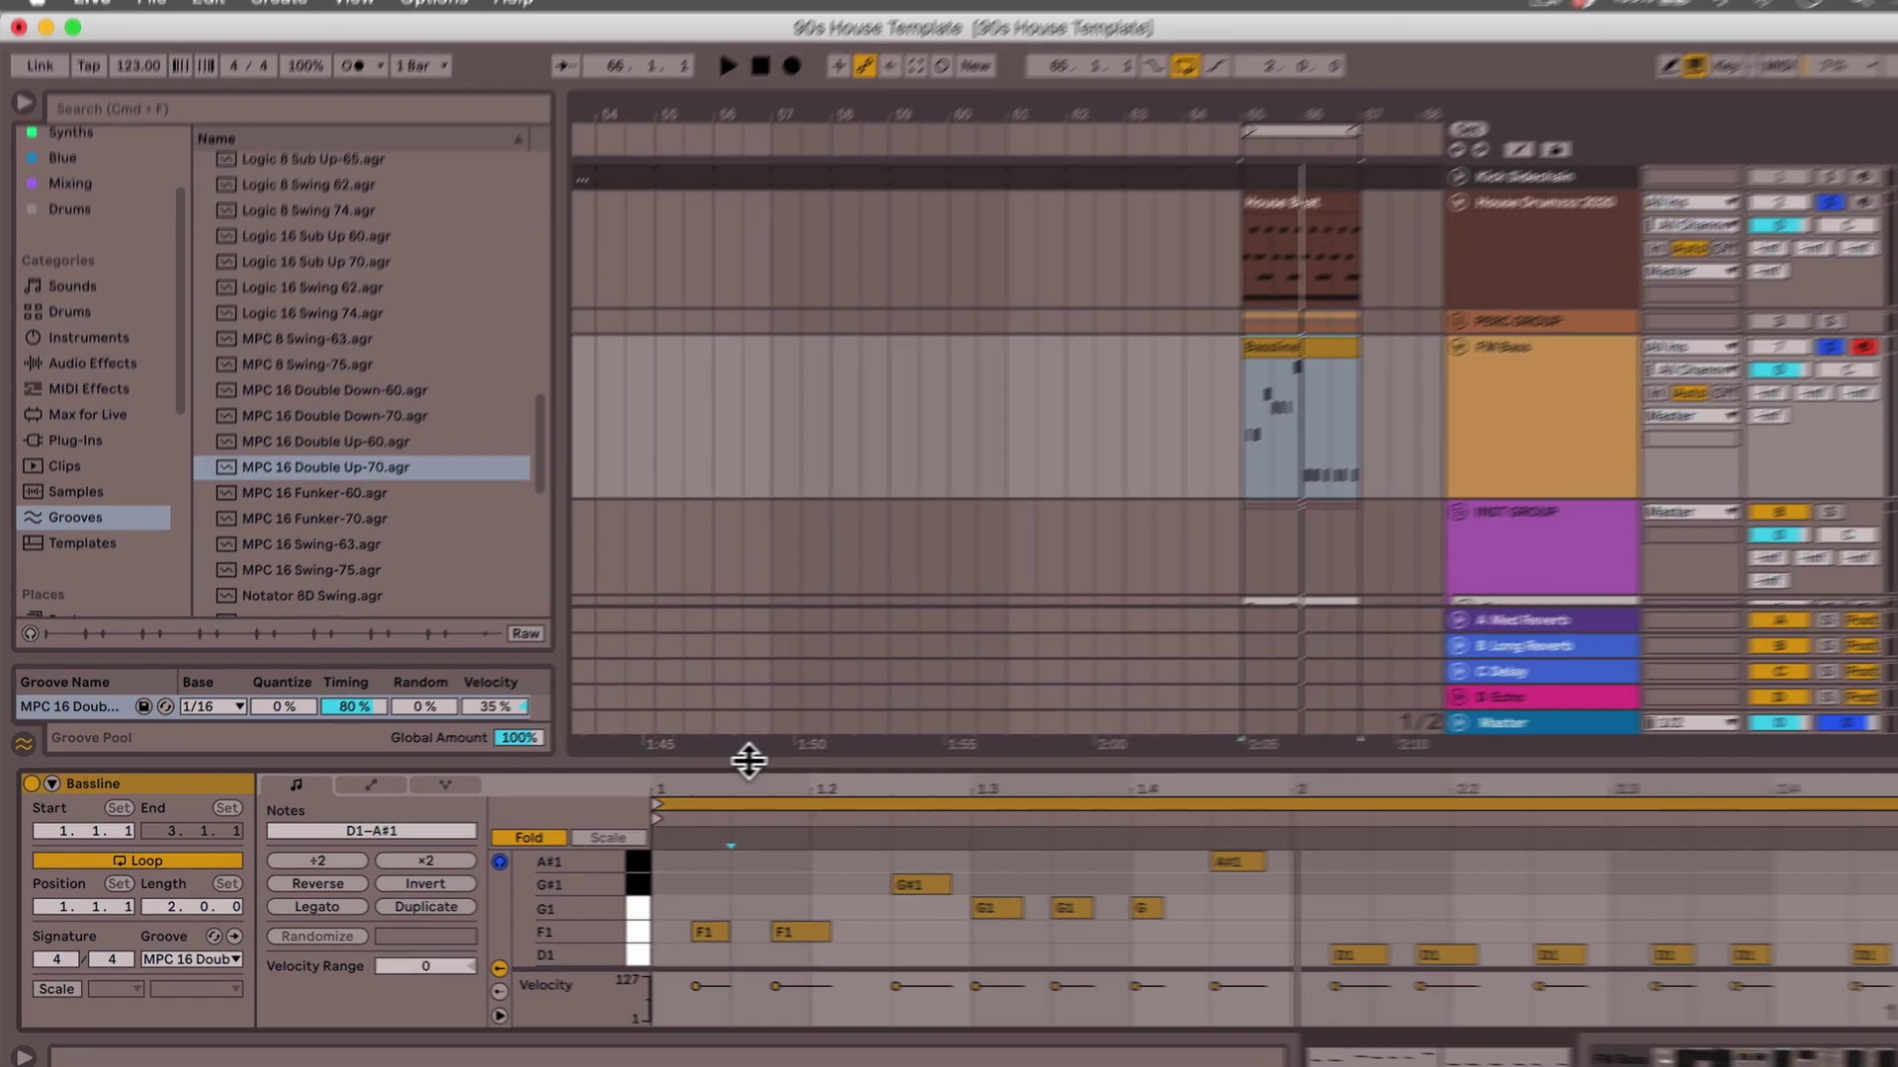
- Commit the groove to the Bassline clip's notes in an enlarged clip view, undoing the commit each time, and shrink the view again
drag(749, 761, 781, 597)
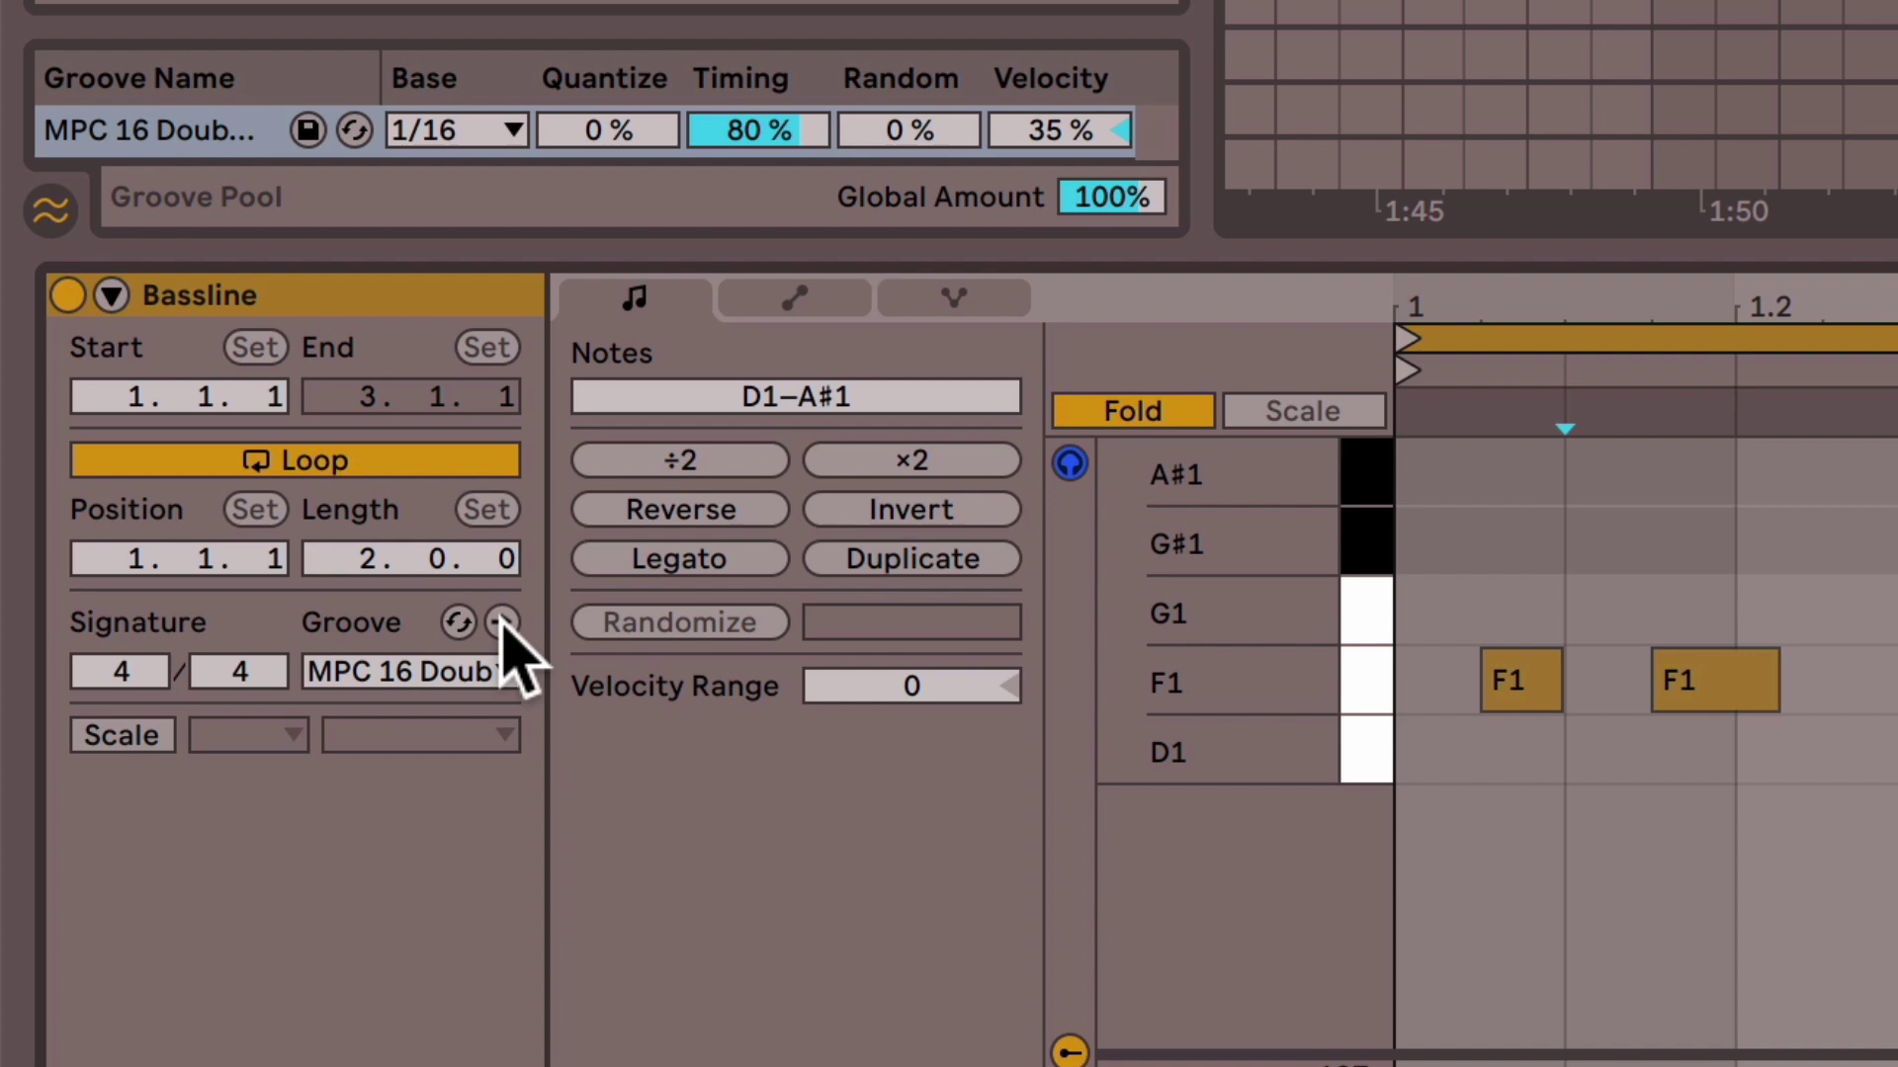
click(501, 622)
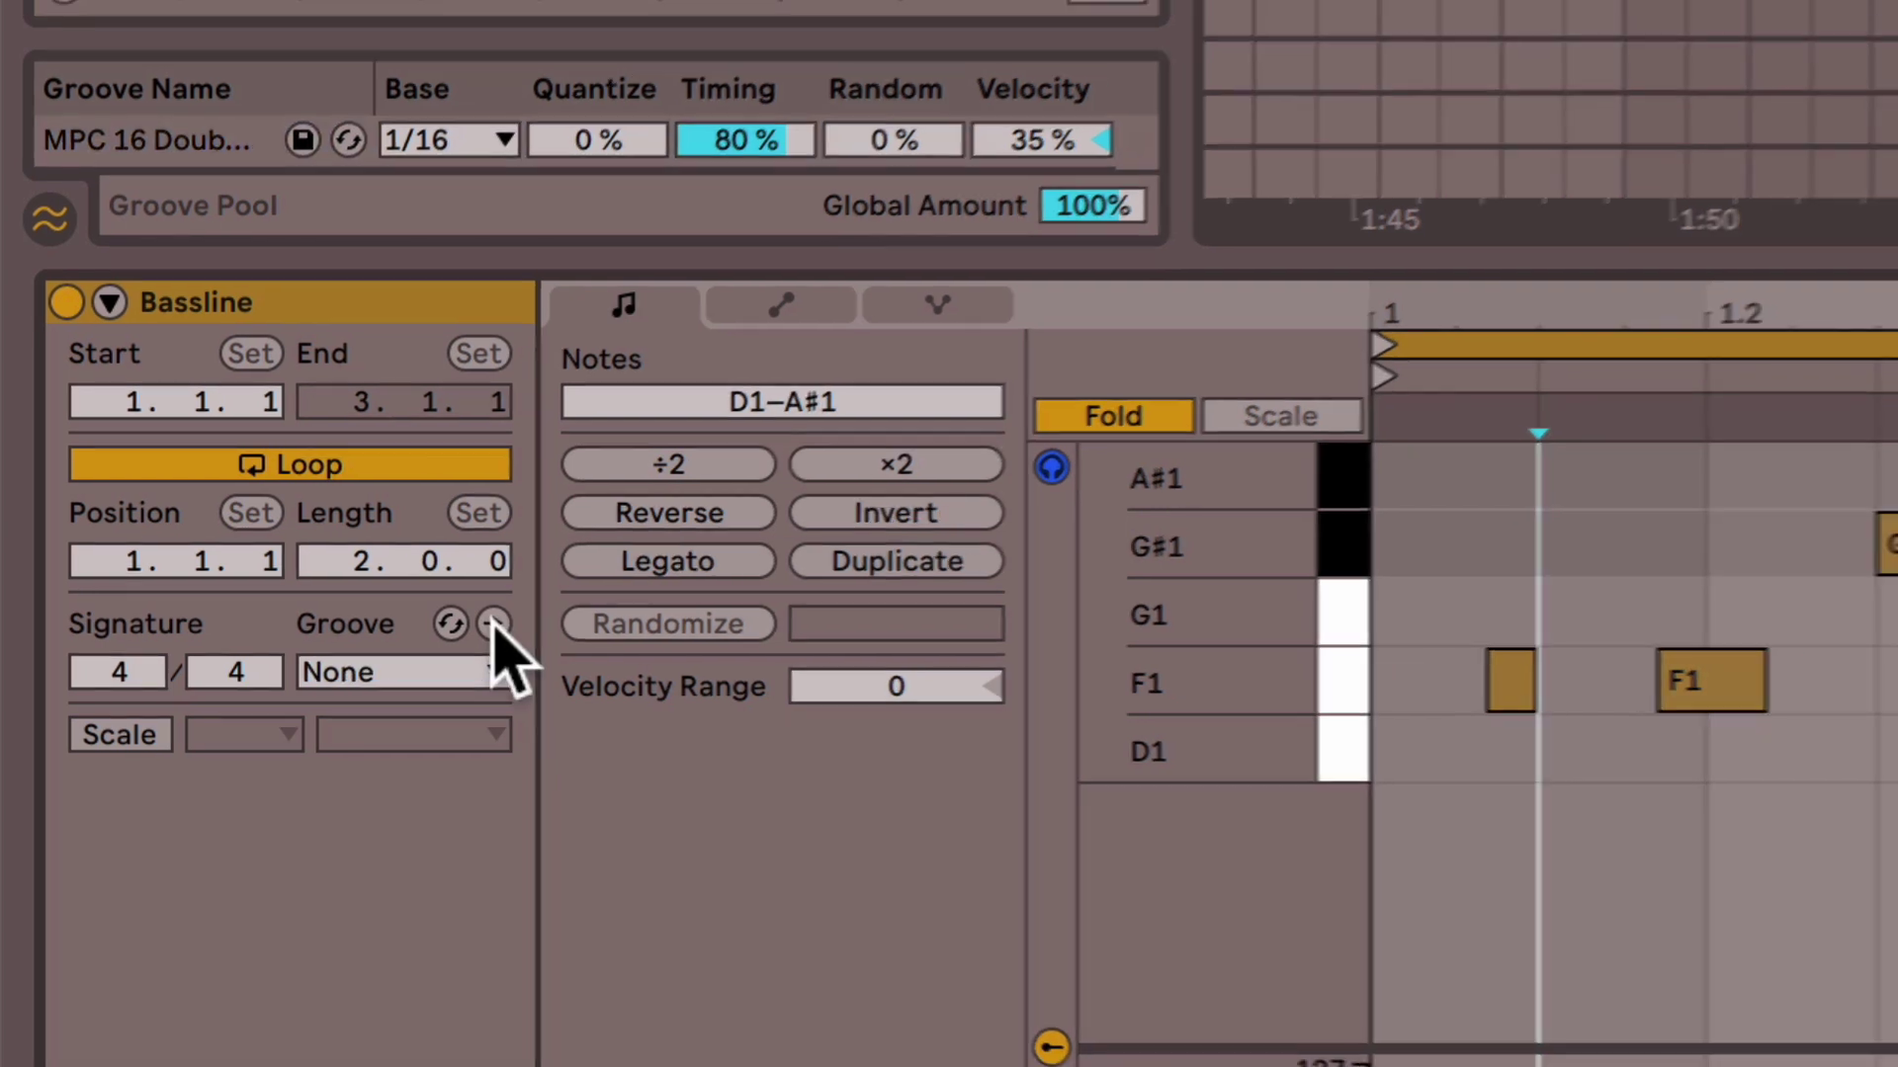
key(ctrl+z)
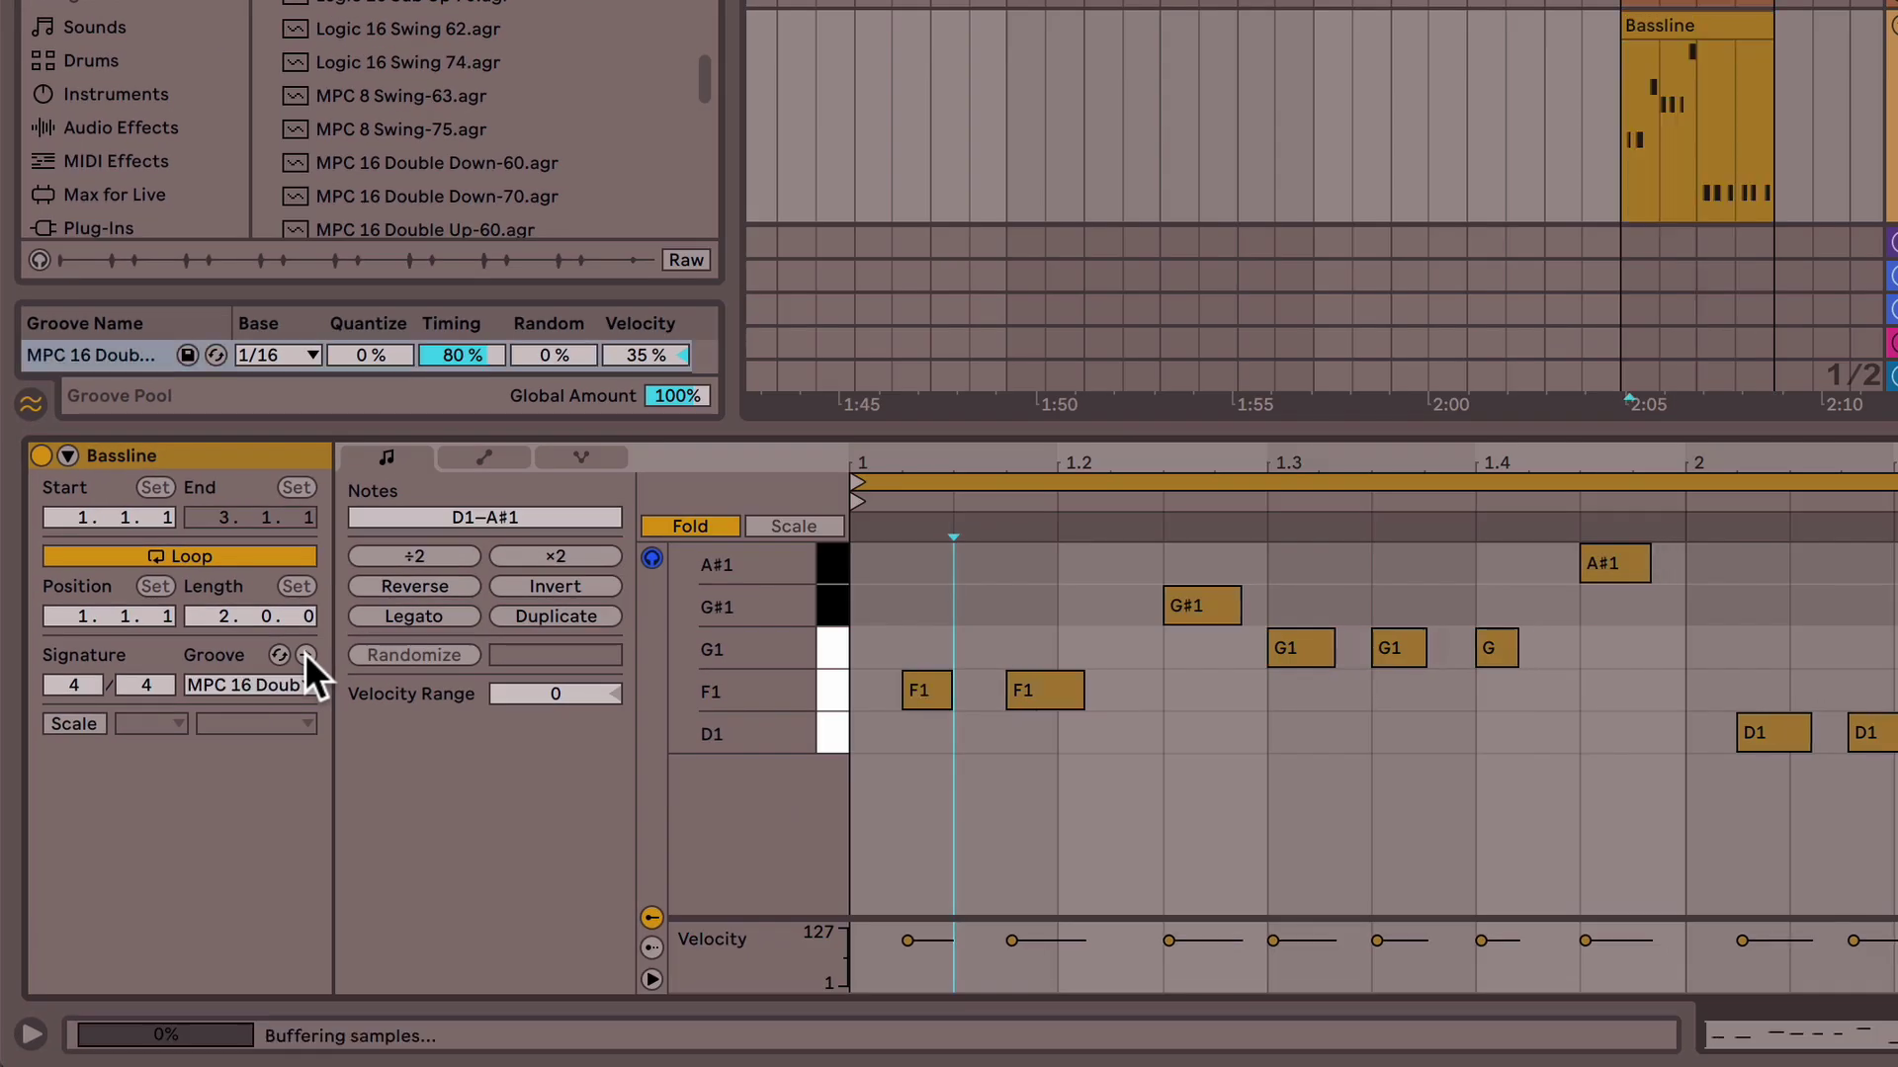
click(308, 655)
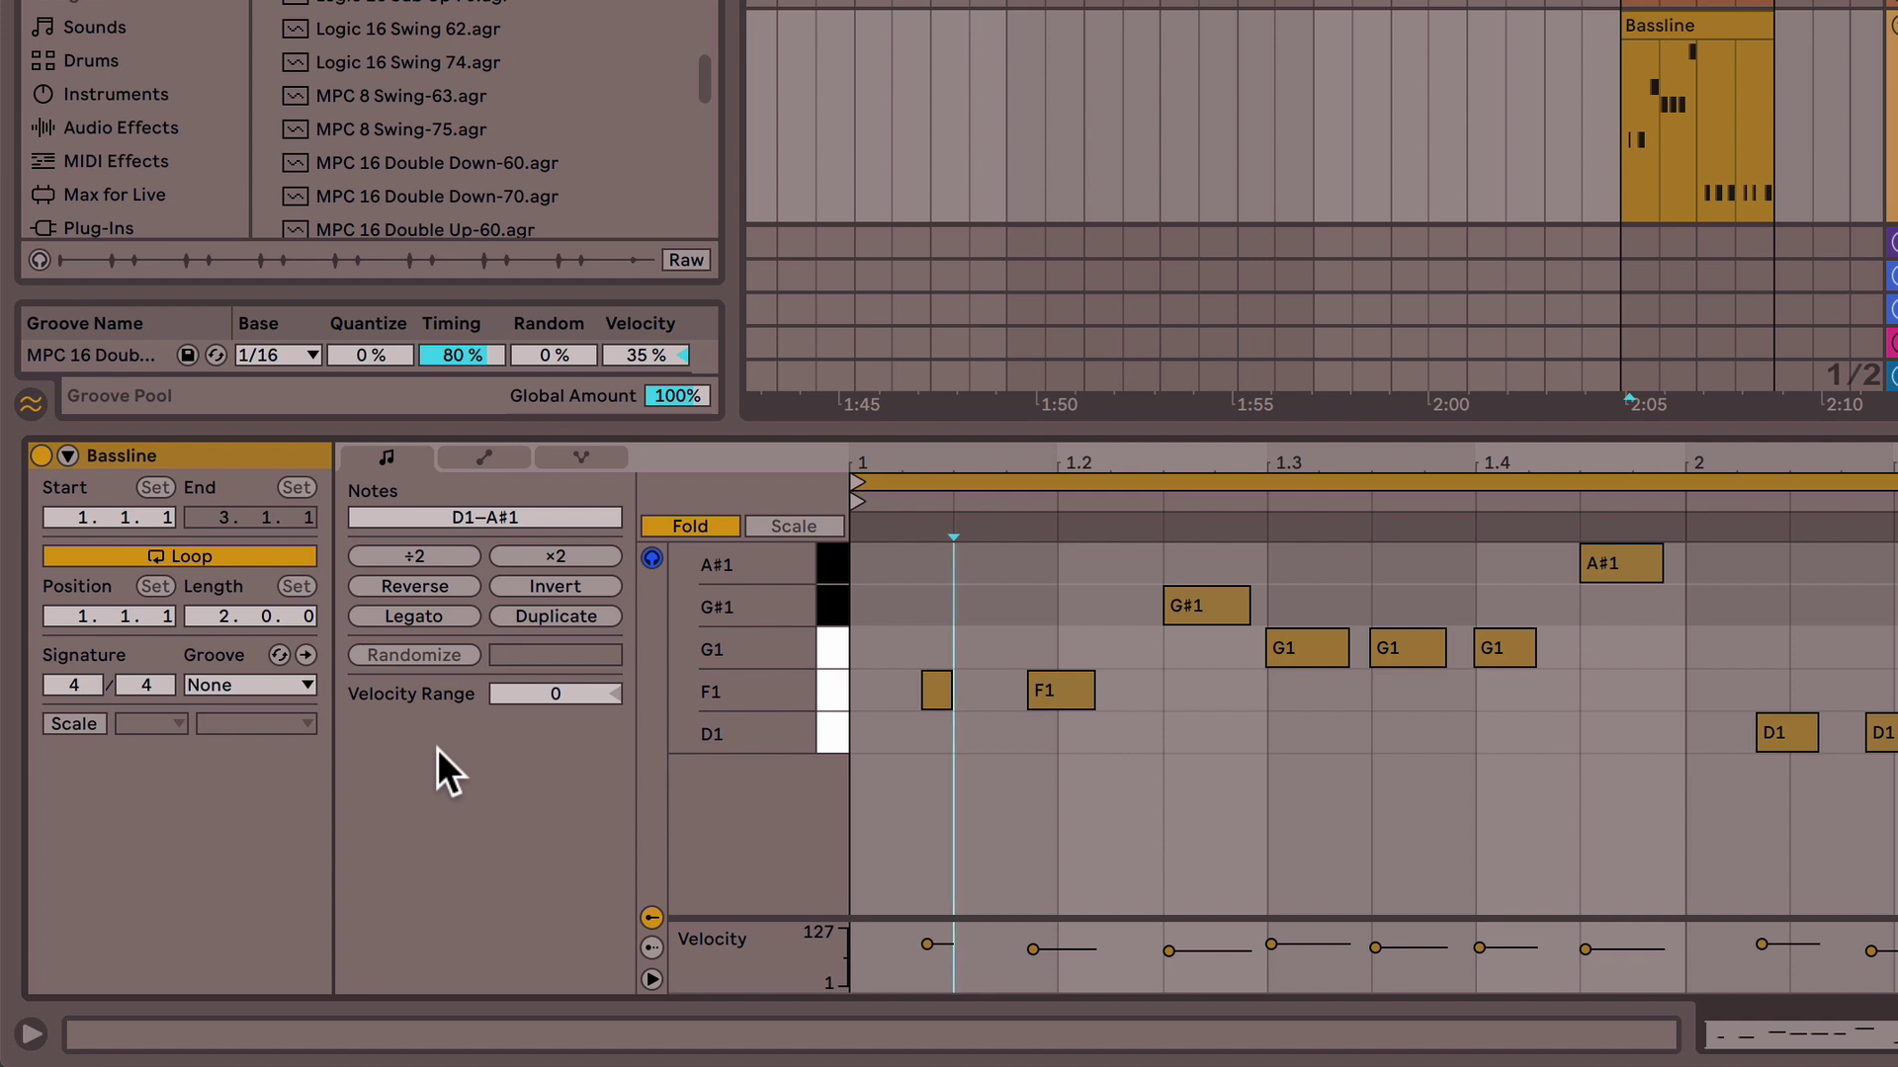
key(super+z)
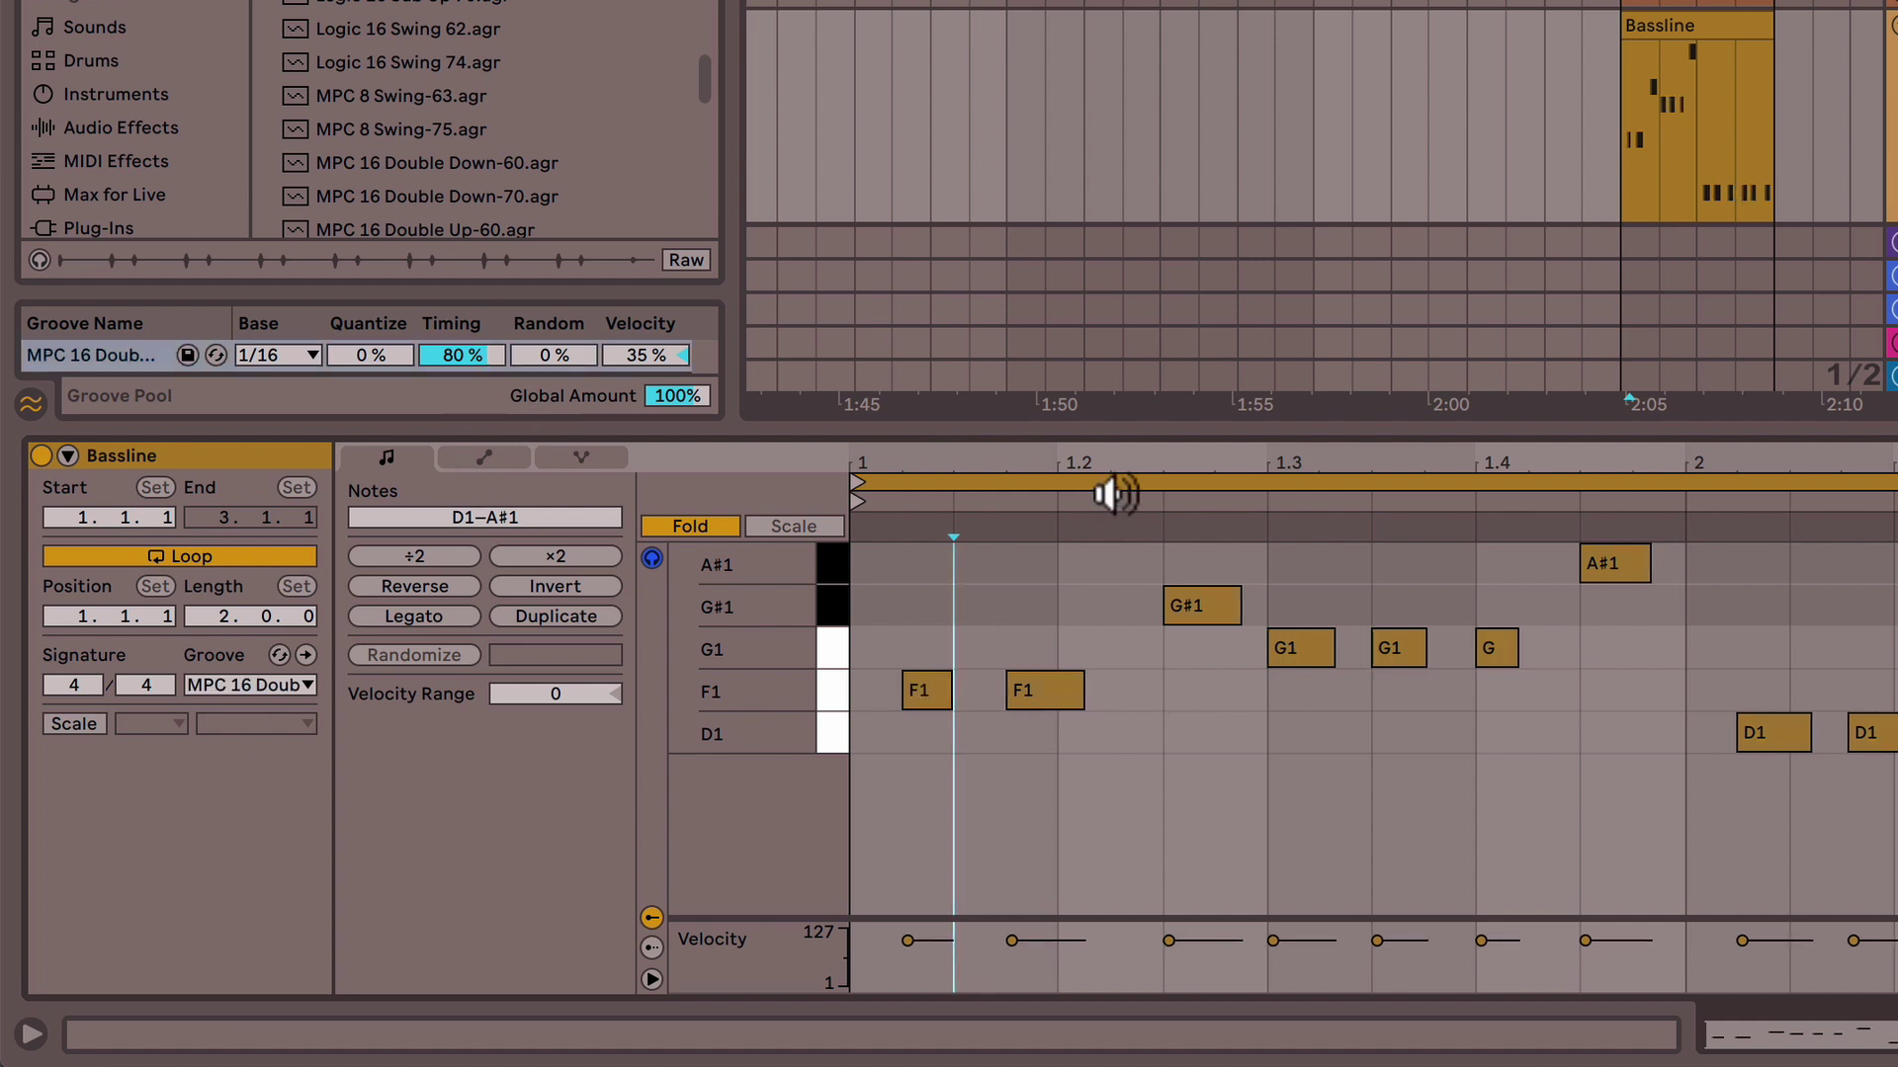
drag(1098, 431, 1076, 988)
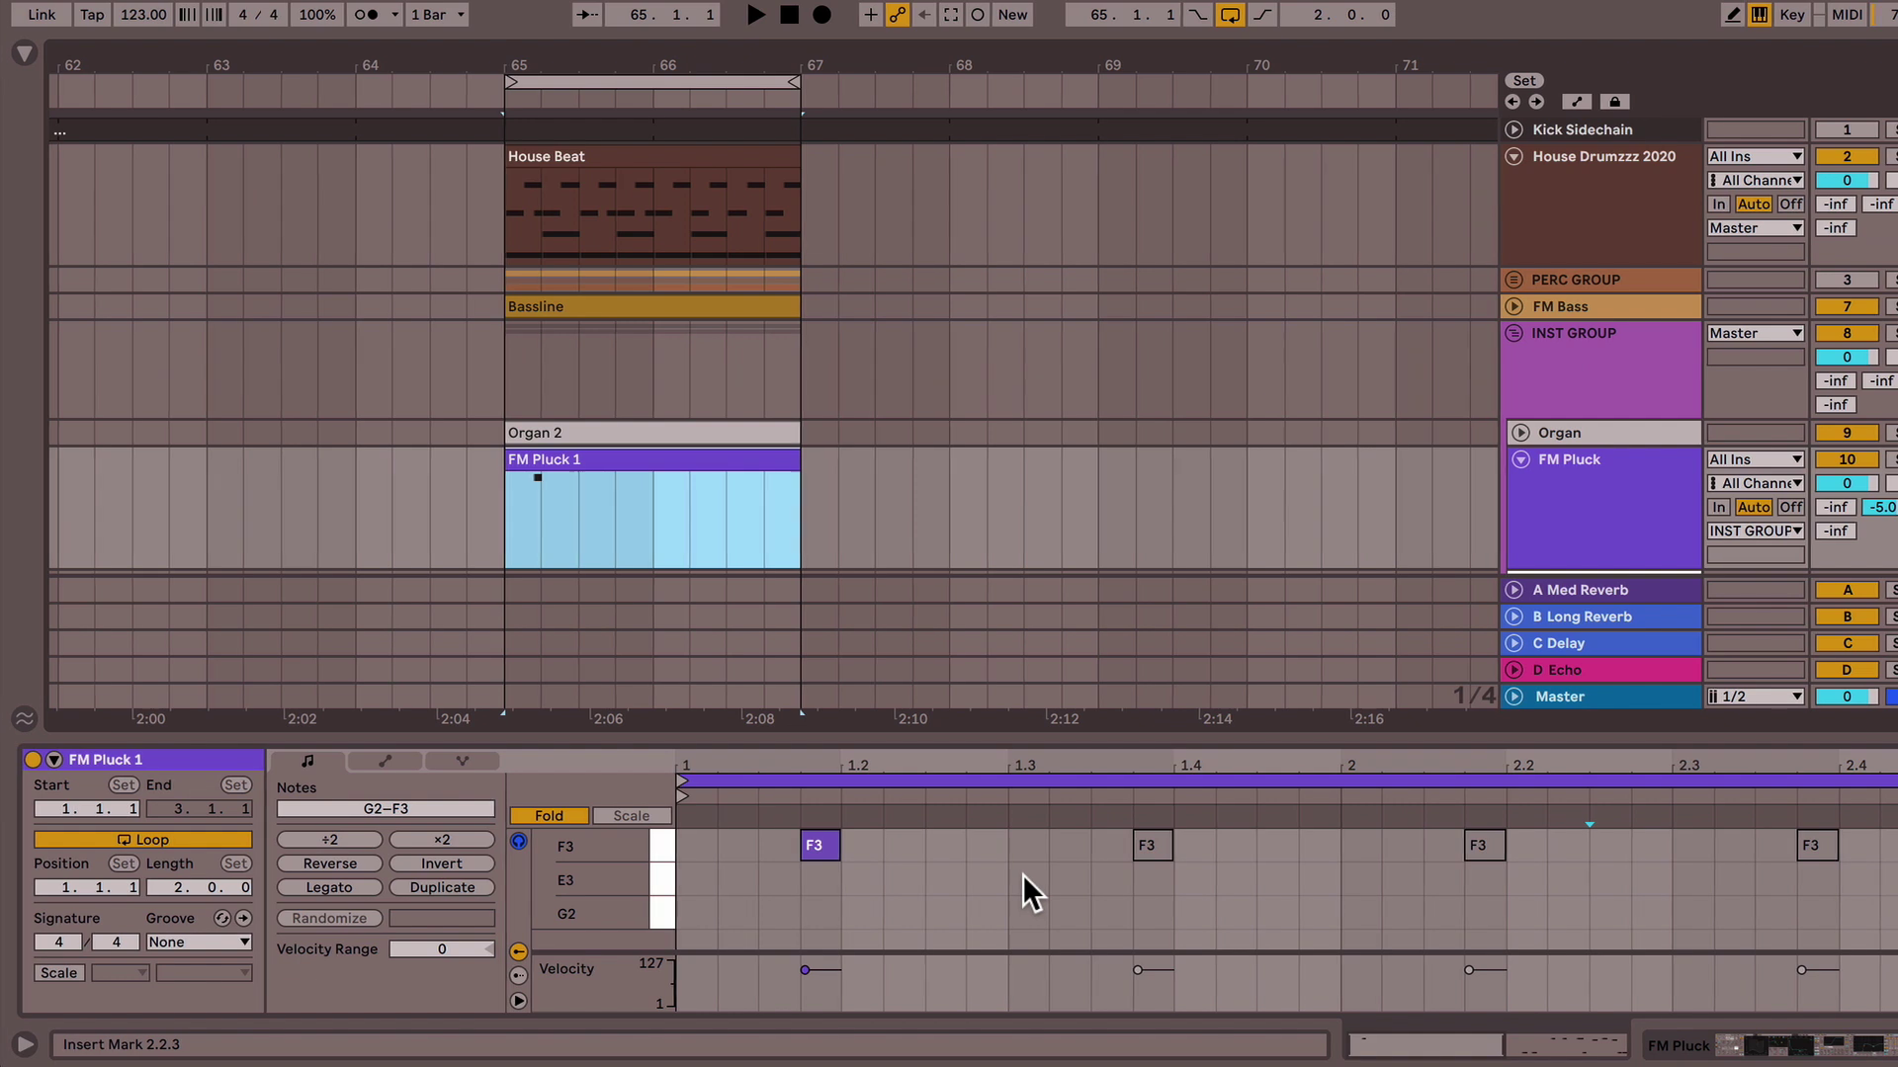
- Select the clips from Bassline through FM Pluck 1 for multi-clip editing and make Bassline, Organ 2 and FM Pluck 1 active in turn
click(680, 306)
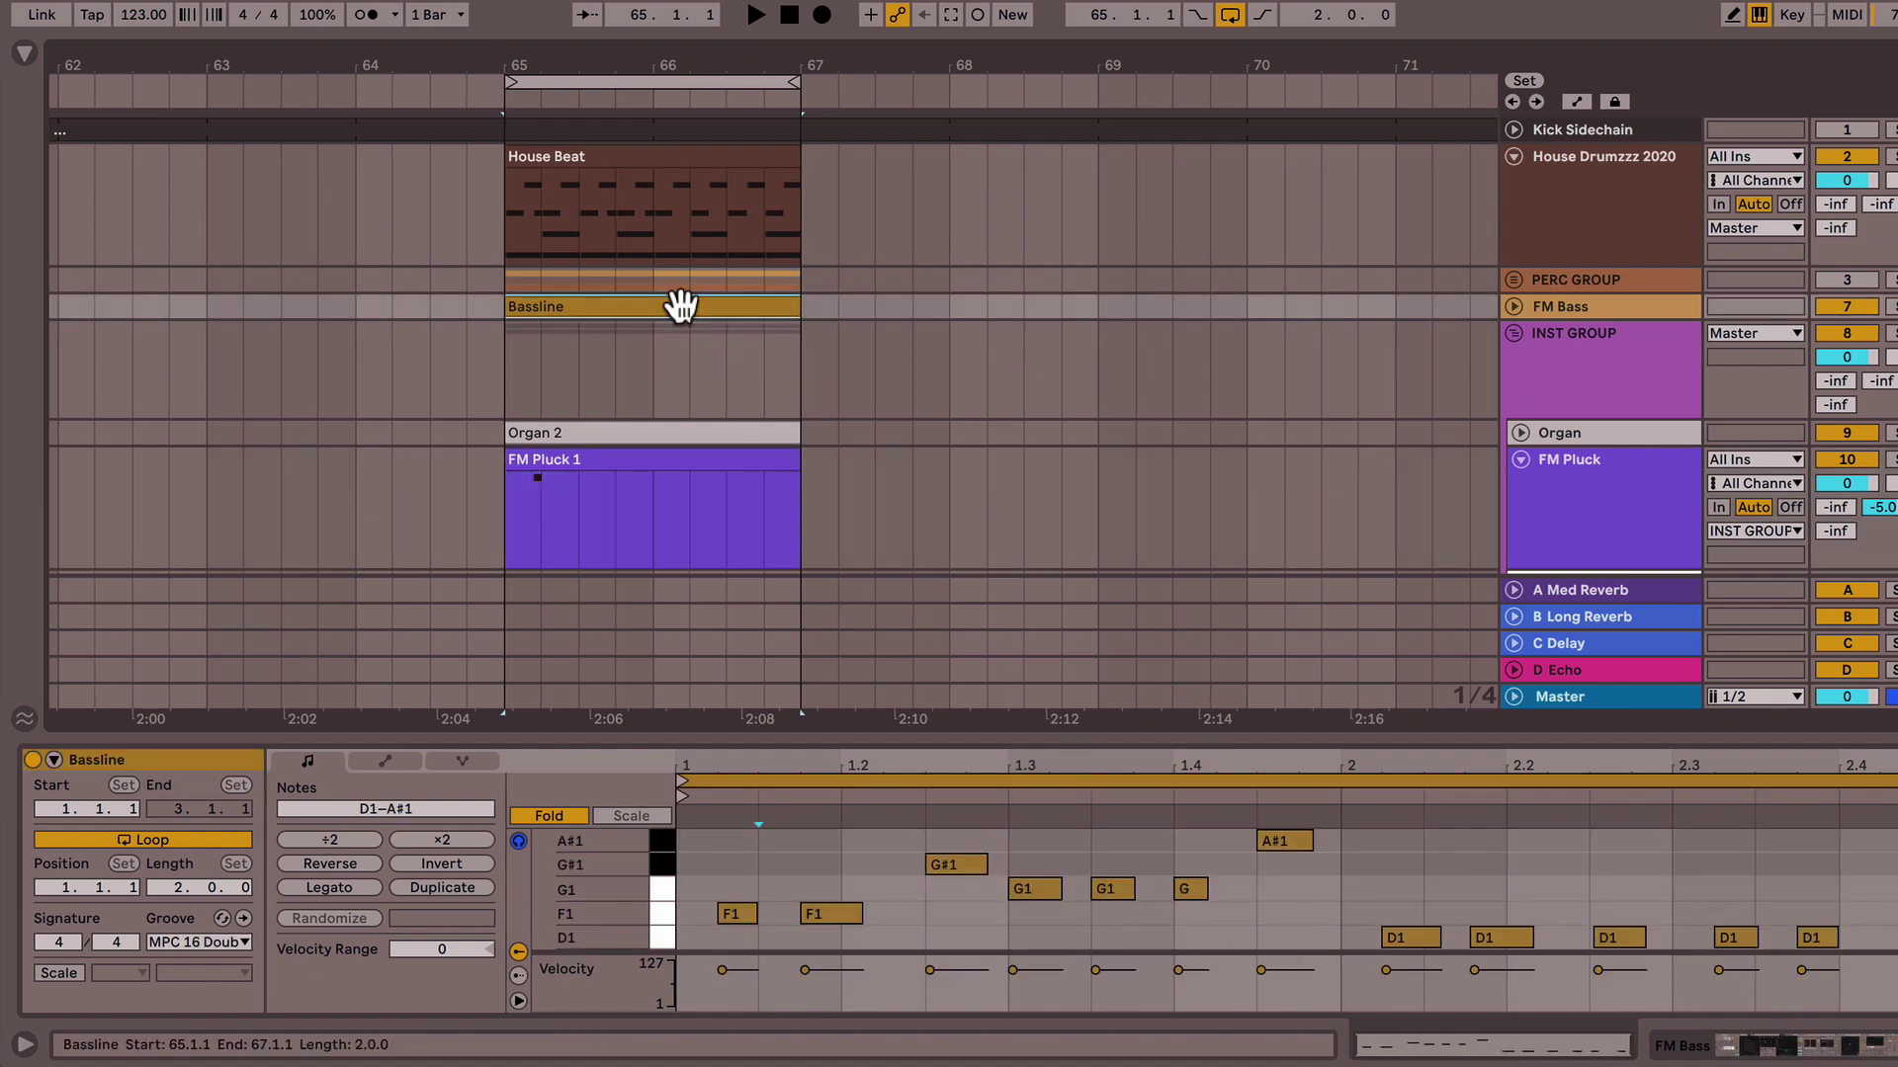
click(618, 459)
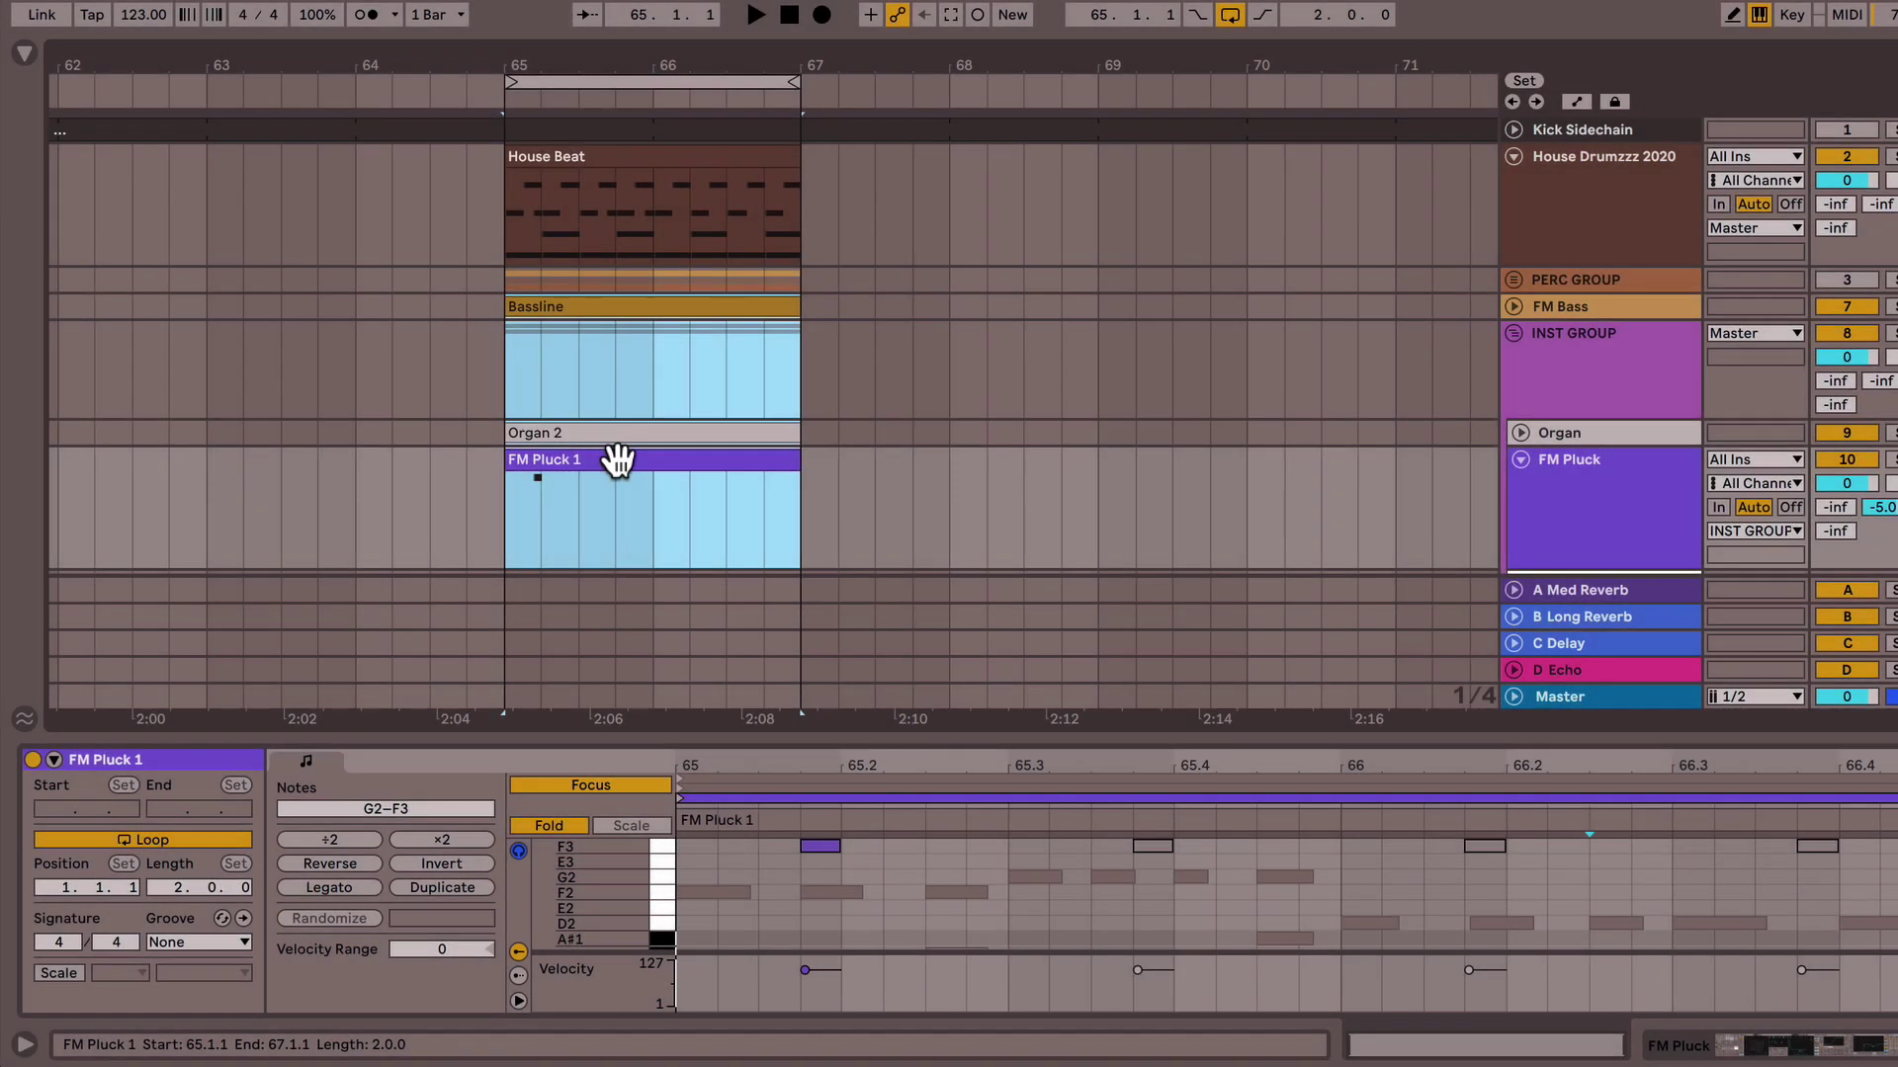
click(874, 772)
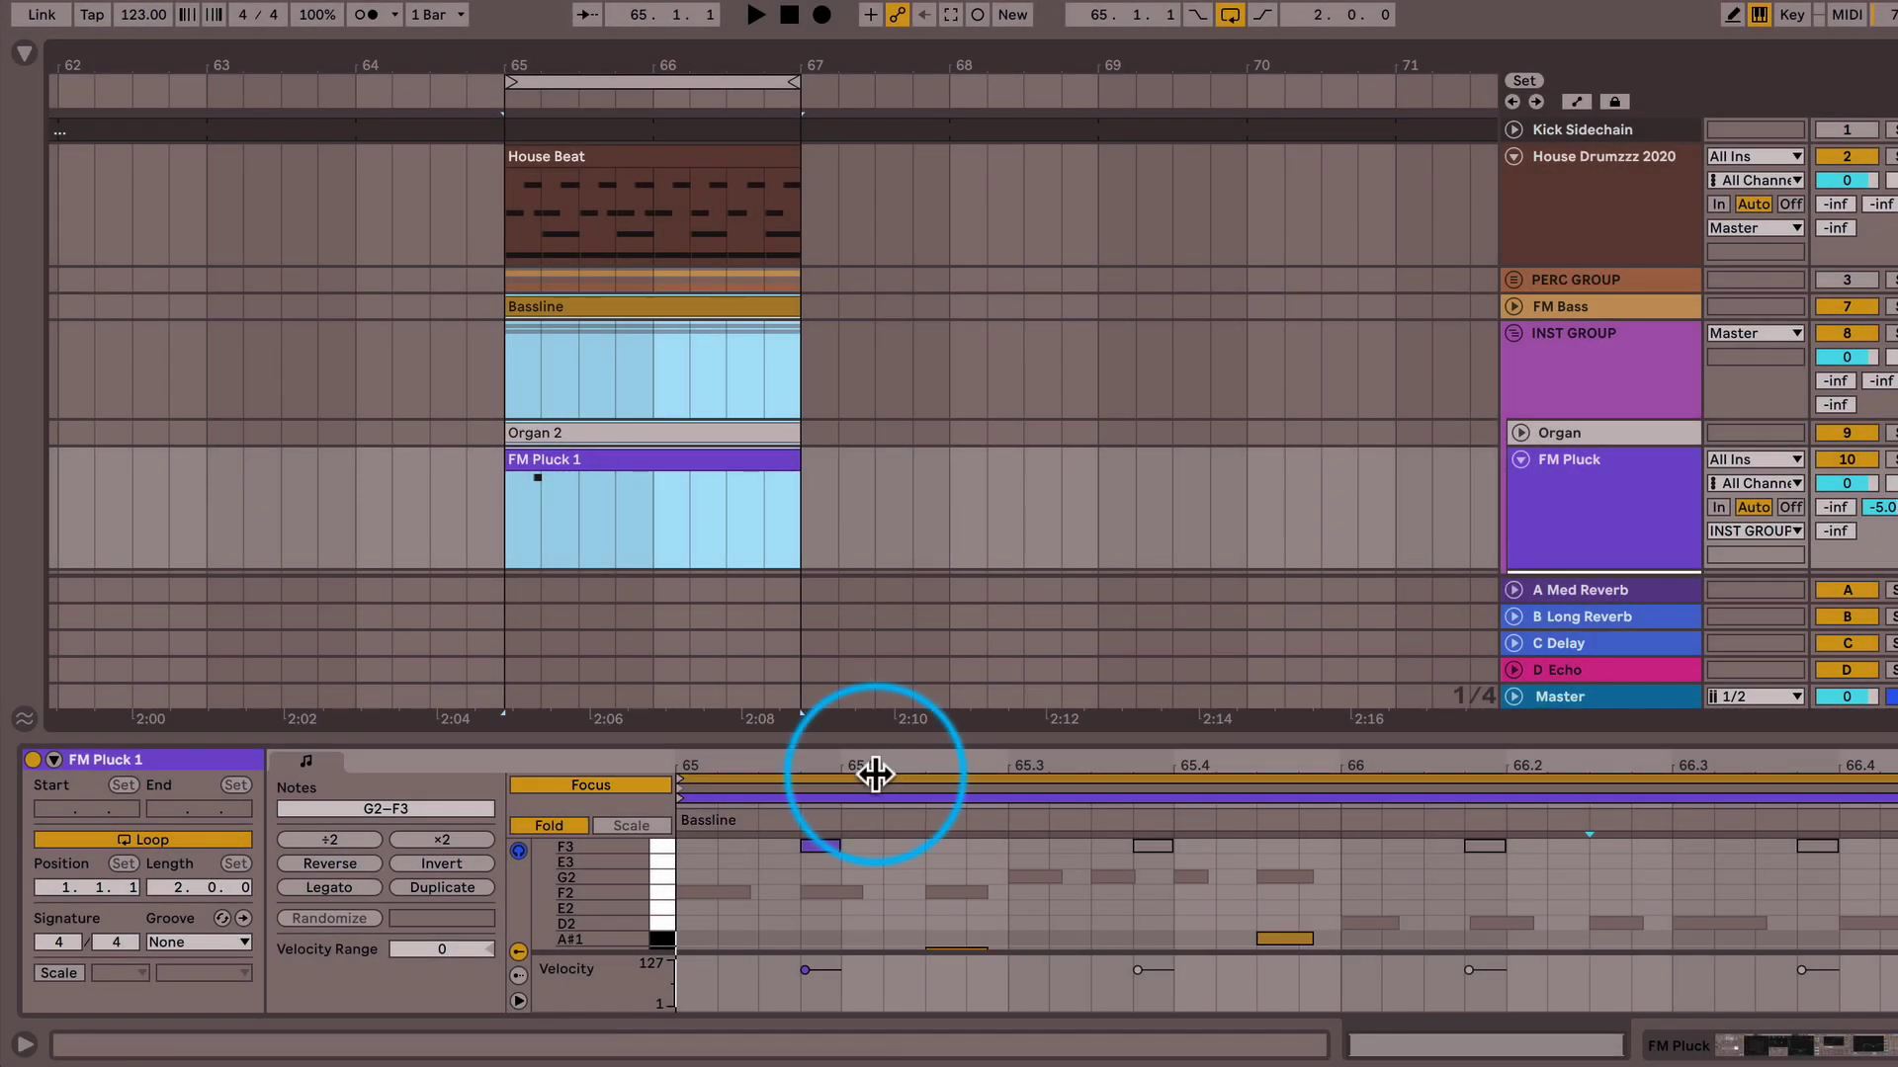
click(875, 775)
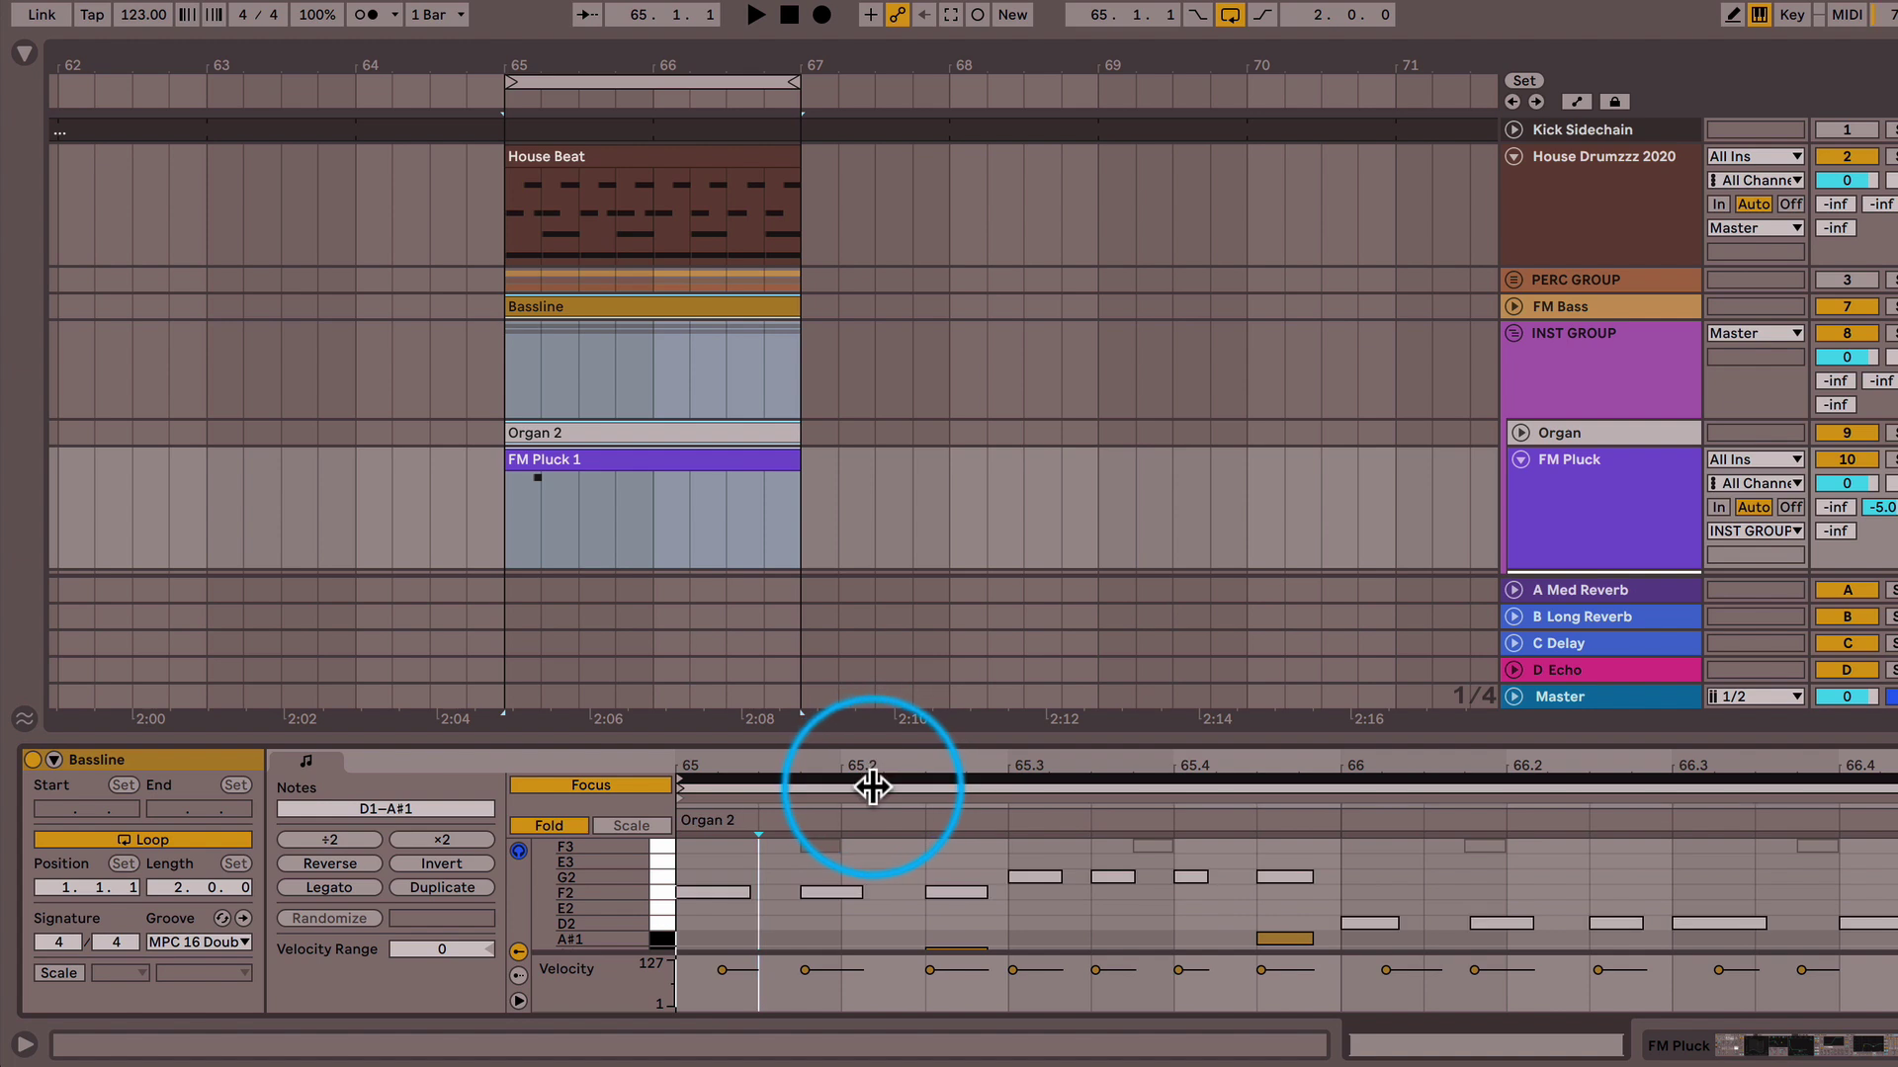
click(873, 787)
click(870, 799)
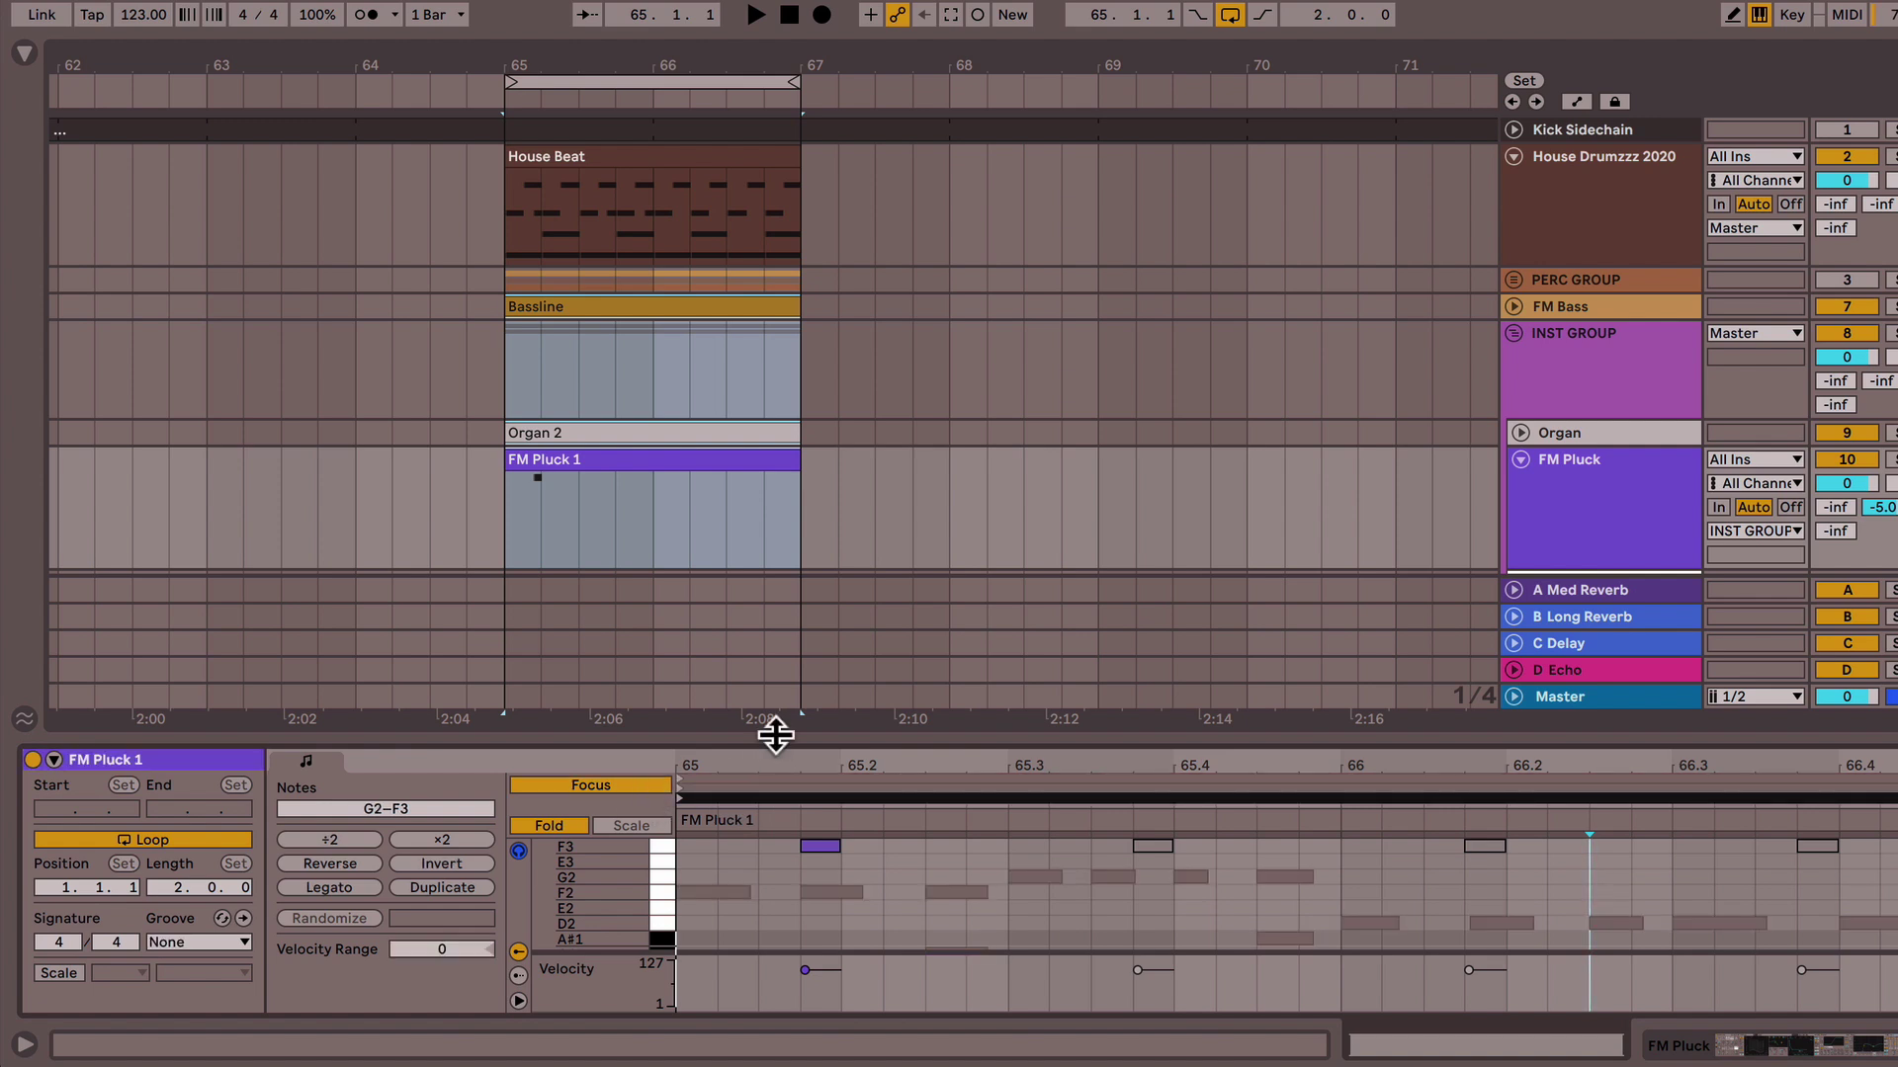
- Enlarge the note editor and switch the focused clip between Bassline and Organ 2, ending on FM Pluck 1
drag(775, 733, 797, 619)
click(750, 656)
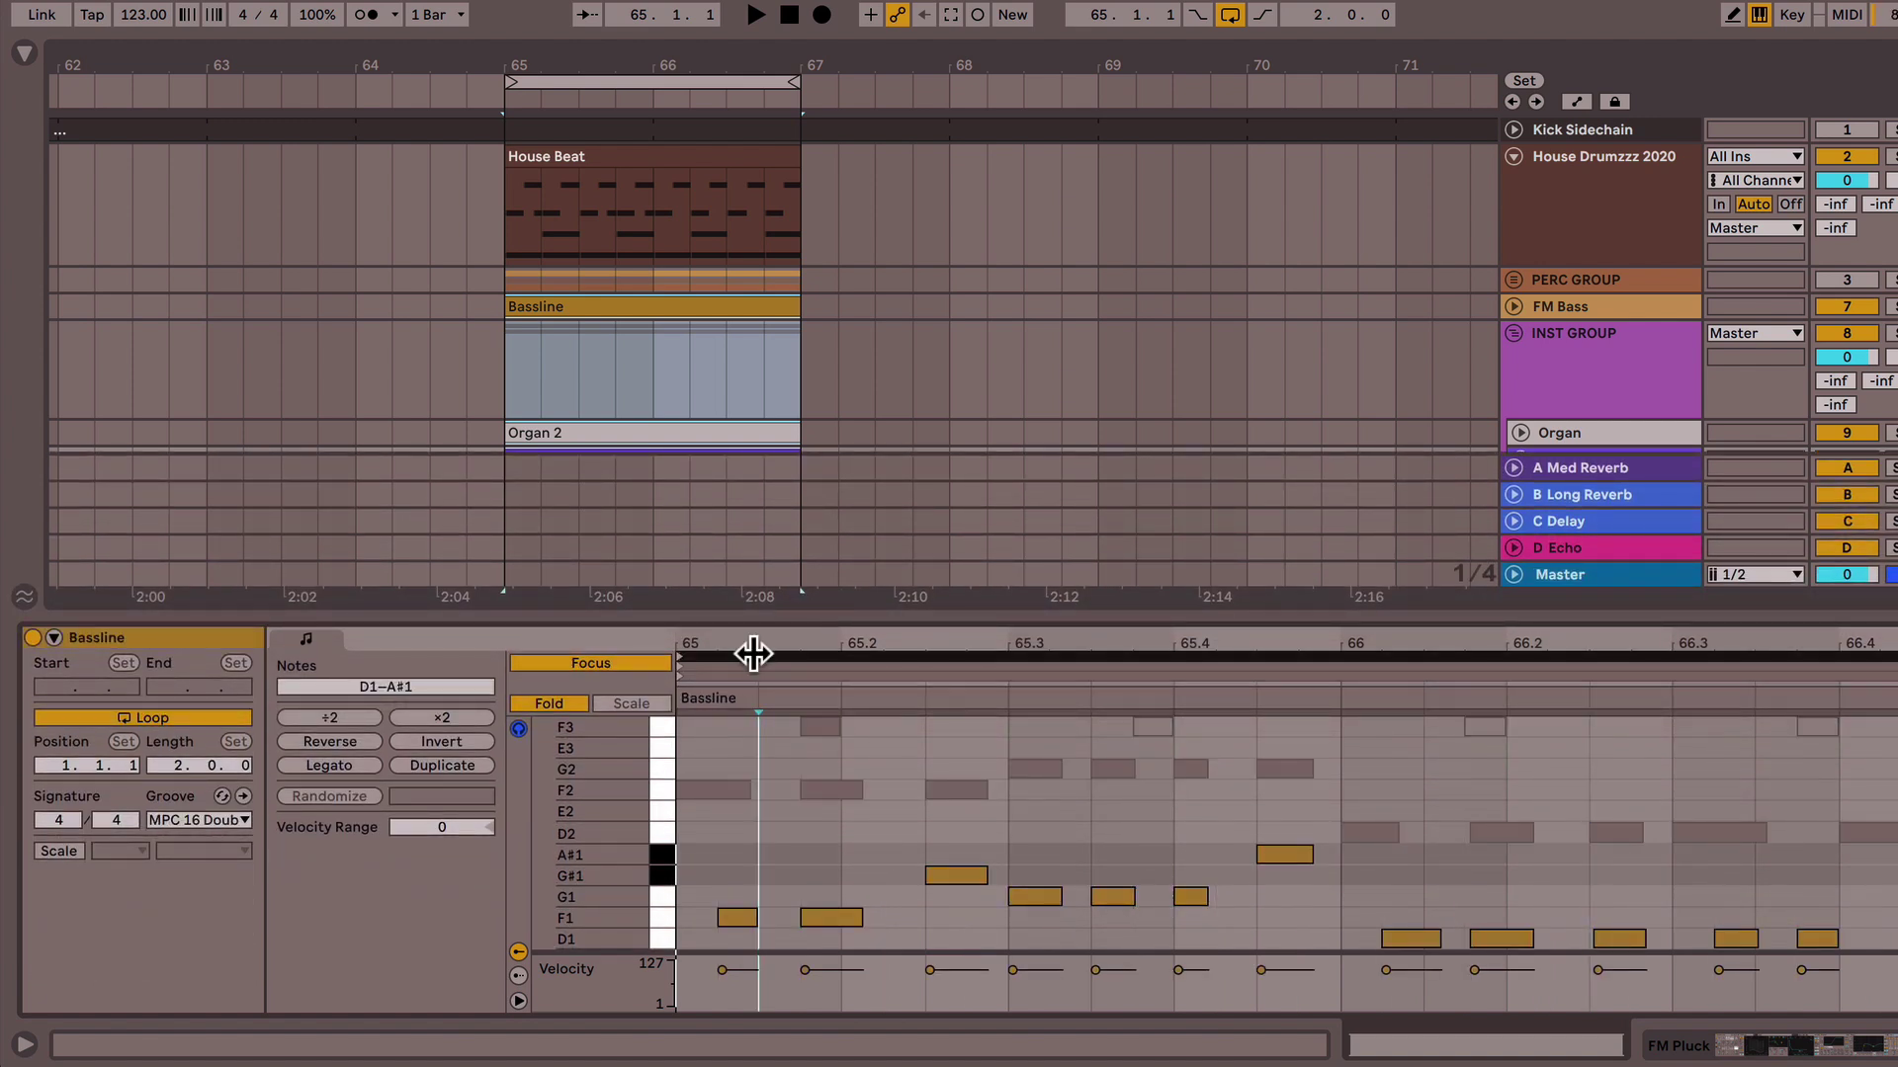
click(876, 658)
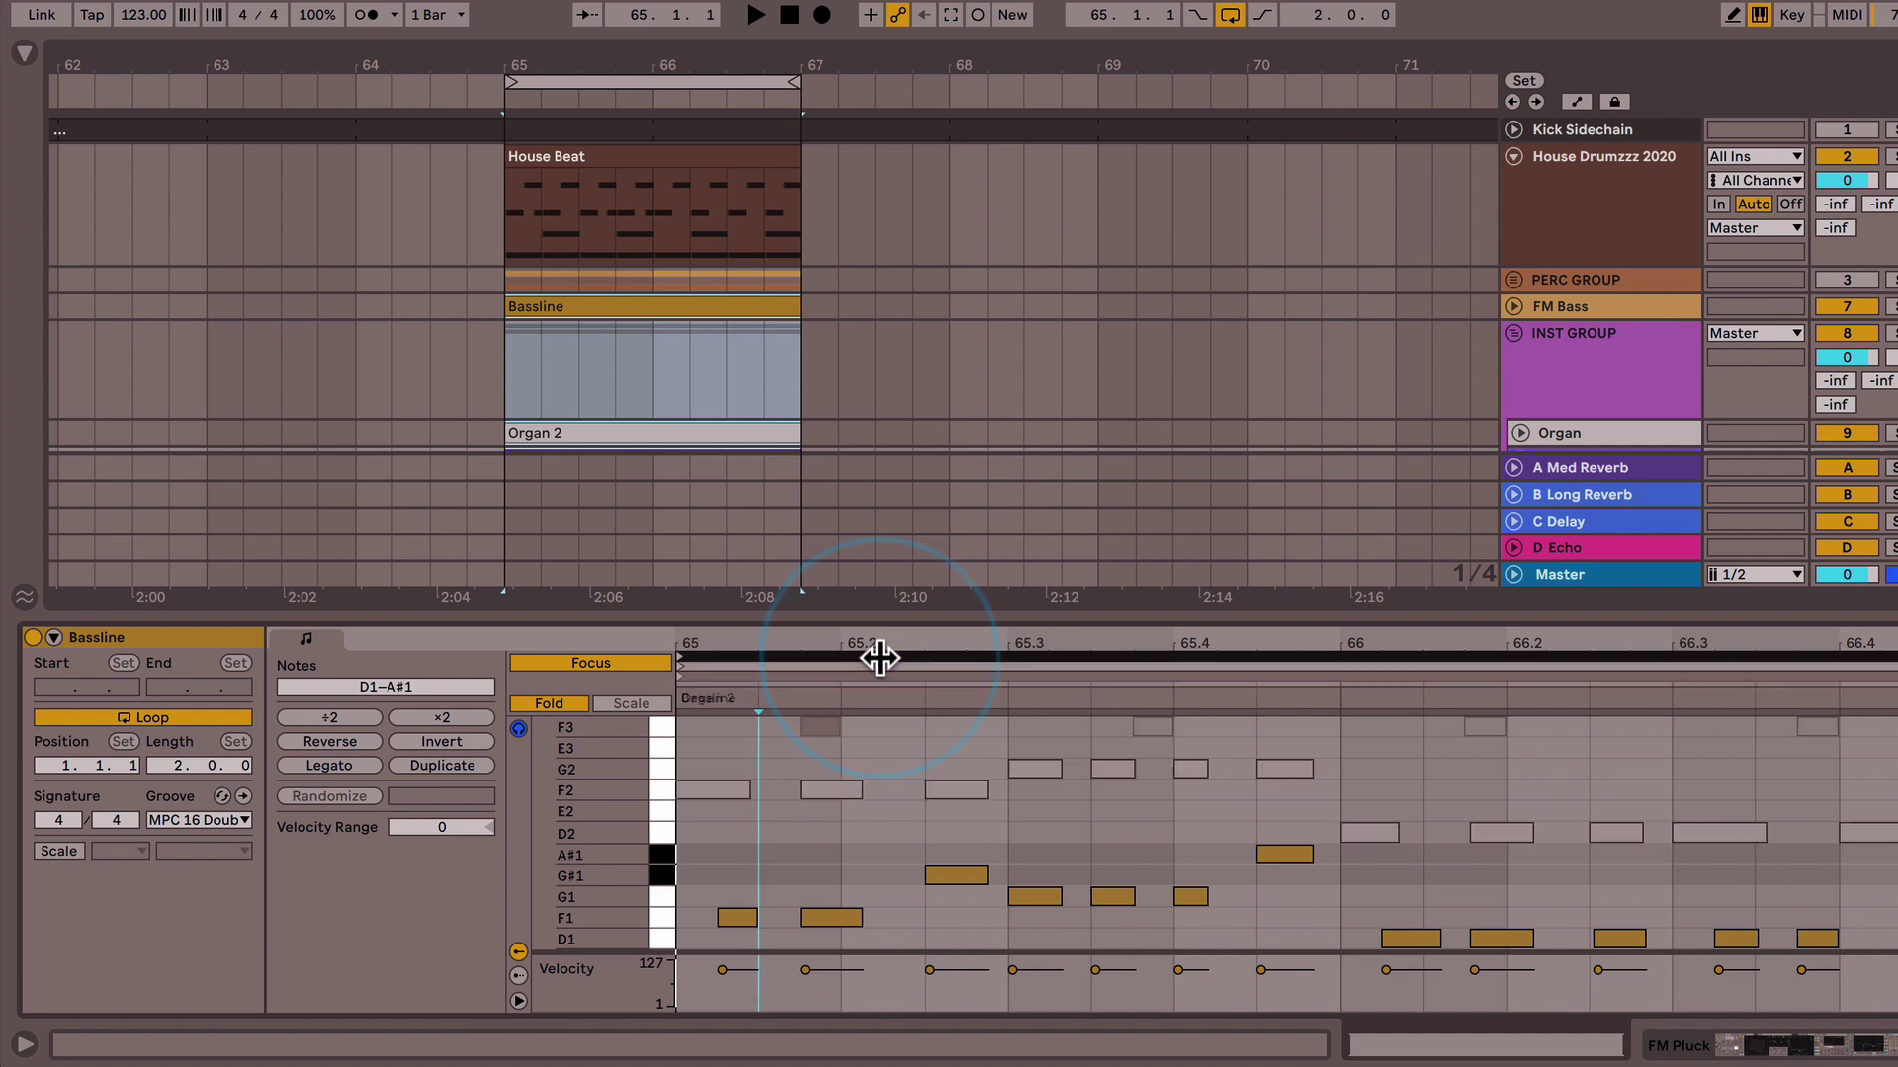
click(879, 658)
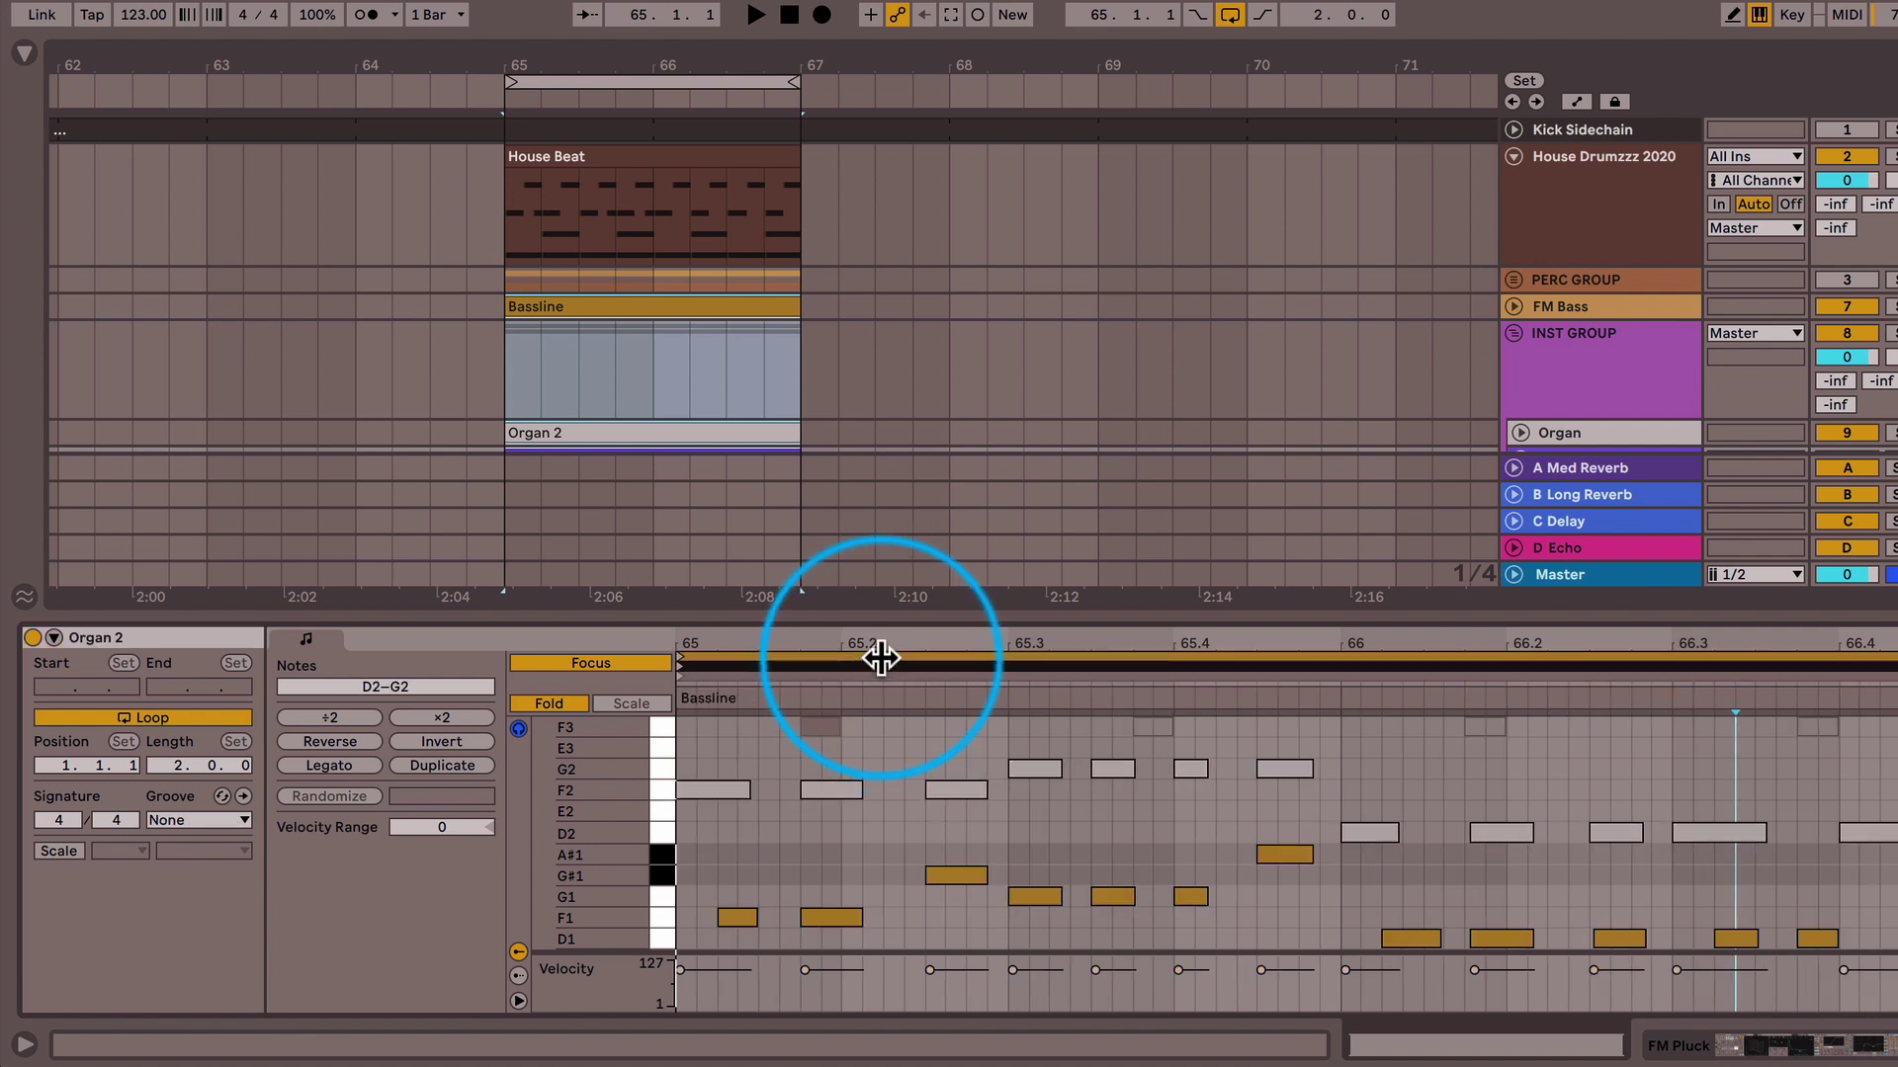
click(881, 657)
click(879, 665)
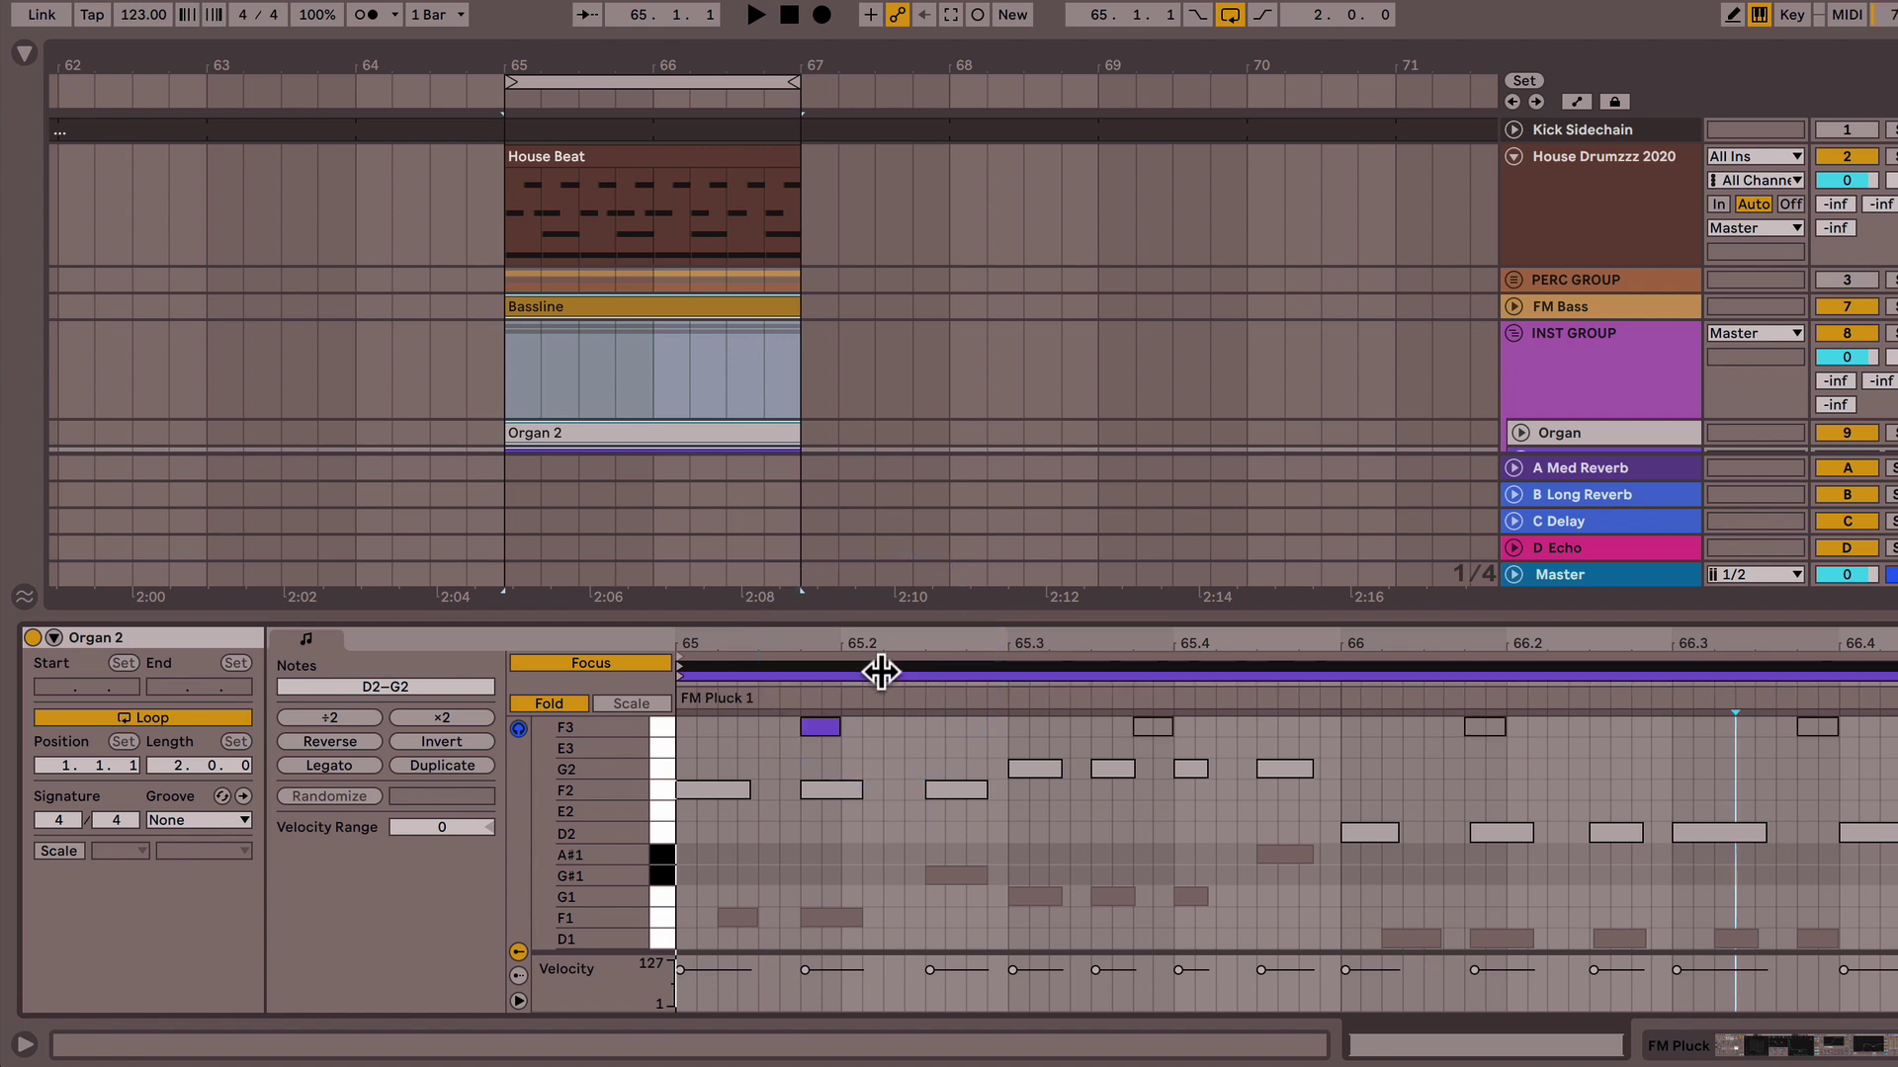
click(881, 672)
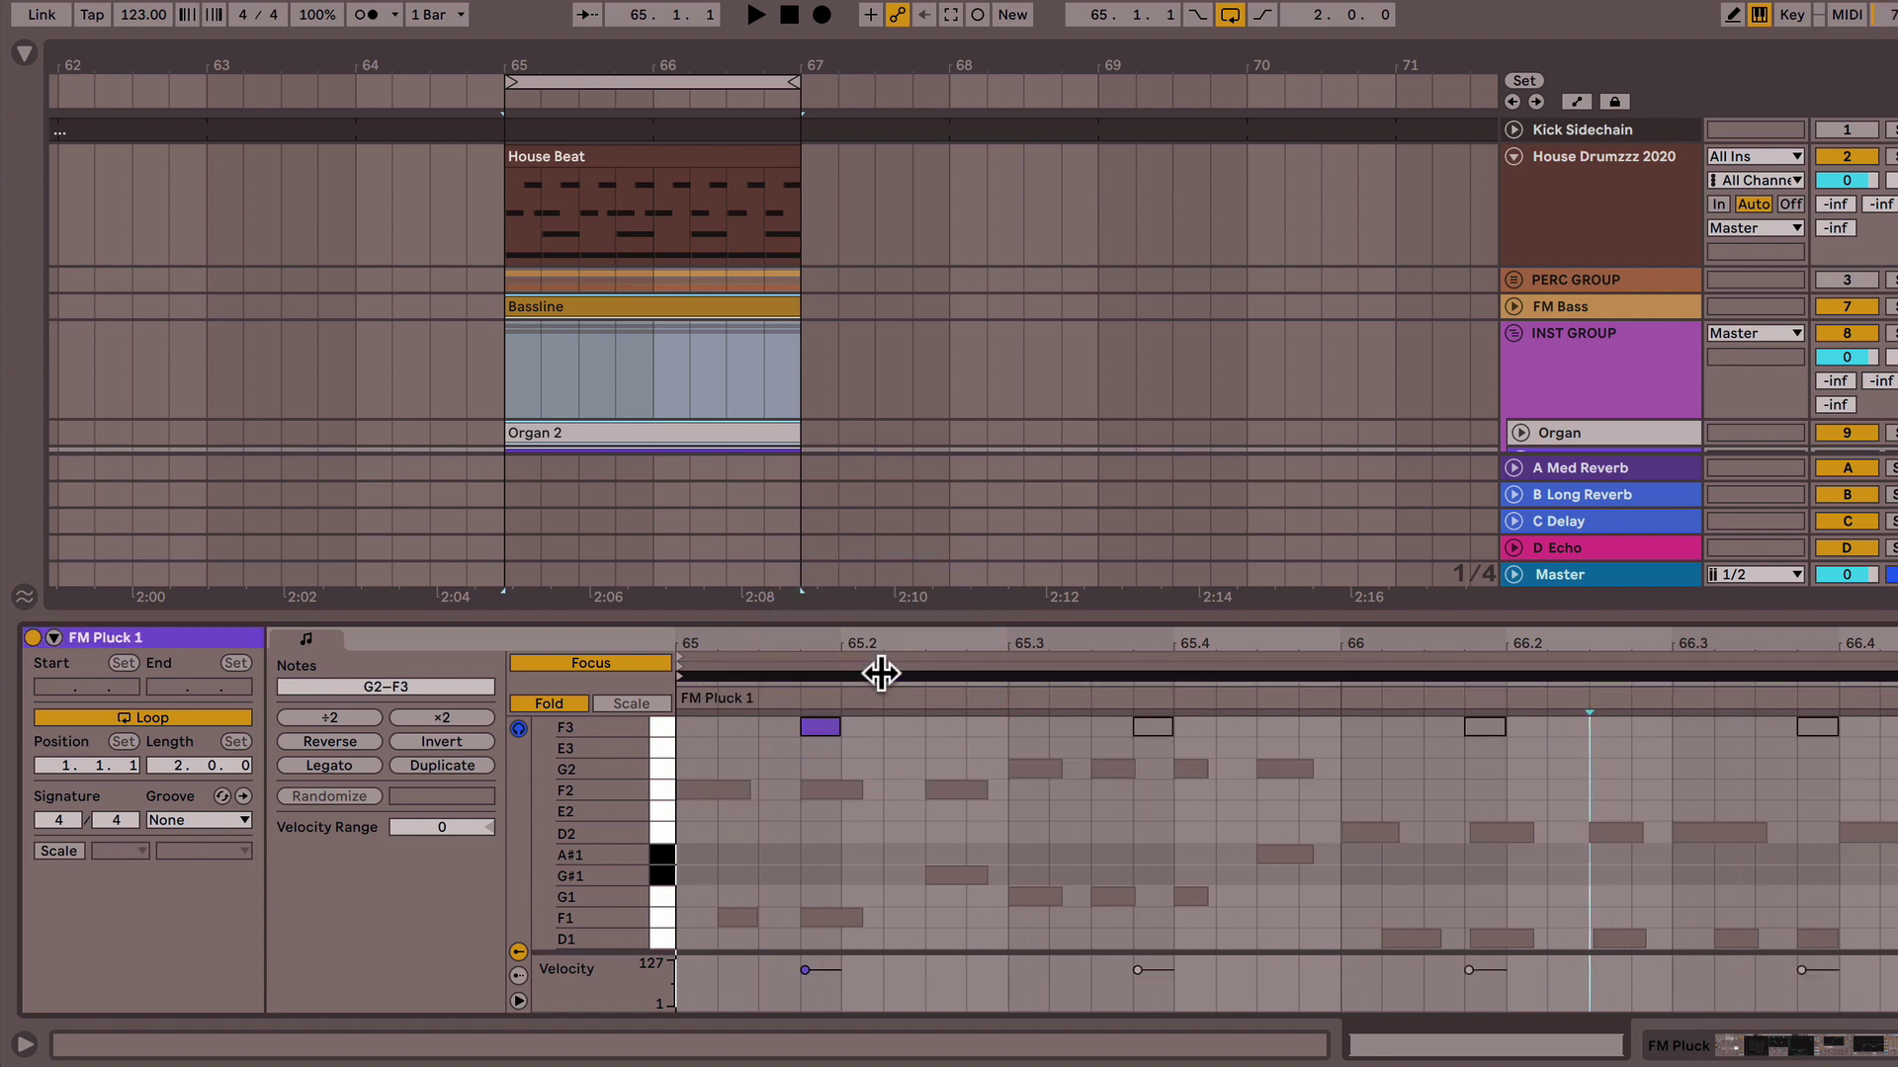
- Select the time range from 1.1.4 to 1.3.4 in the FM Pluck 1 clip, starting at its first F3 note
click(821, 727)
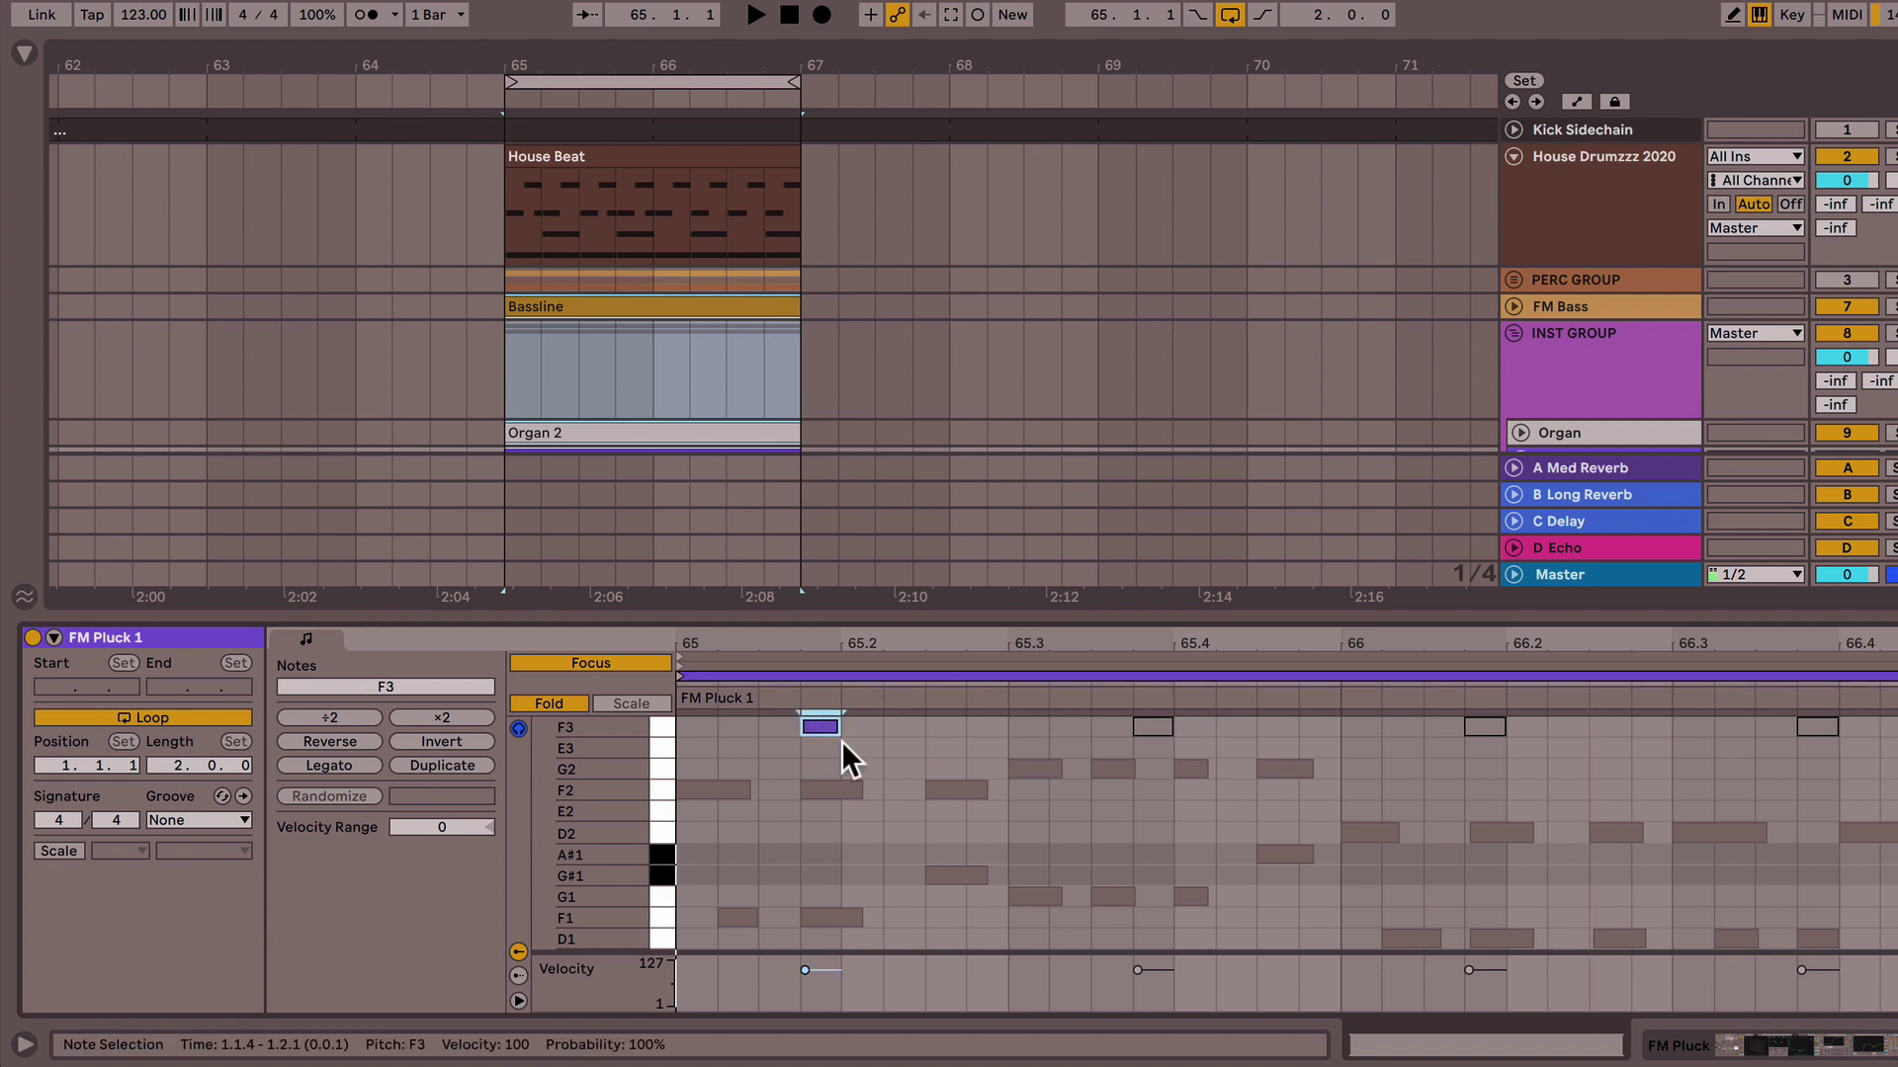
click(827, 768)
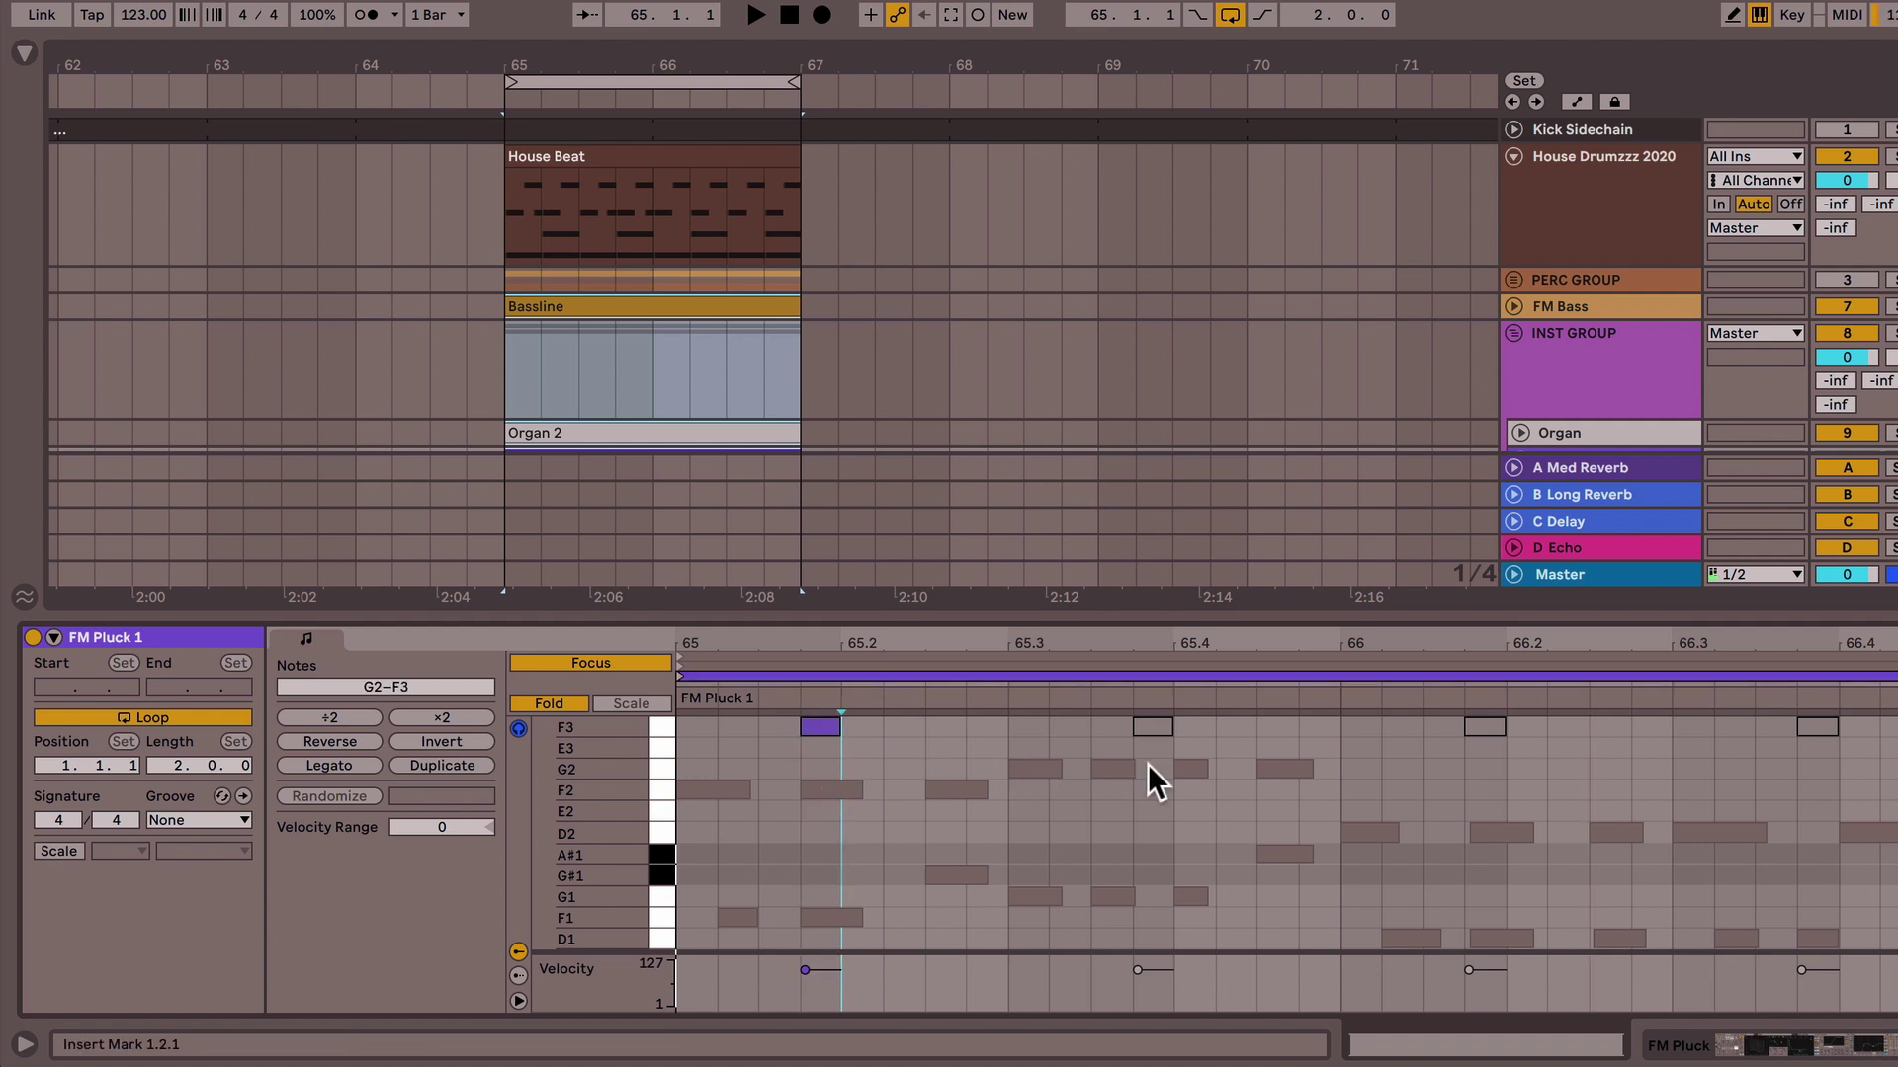
drag(1155, 781, 813, 894)
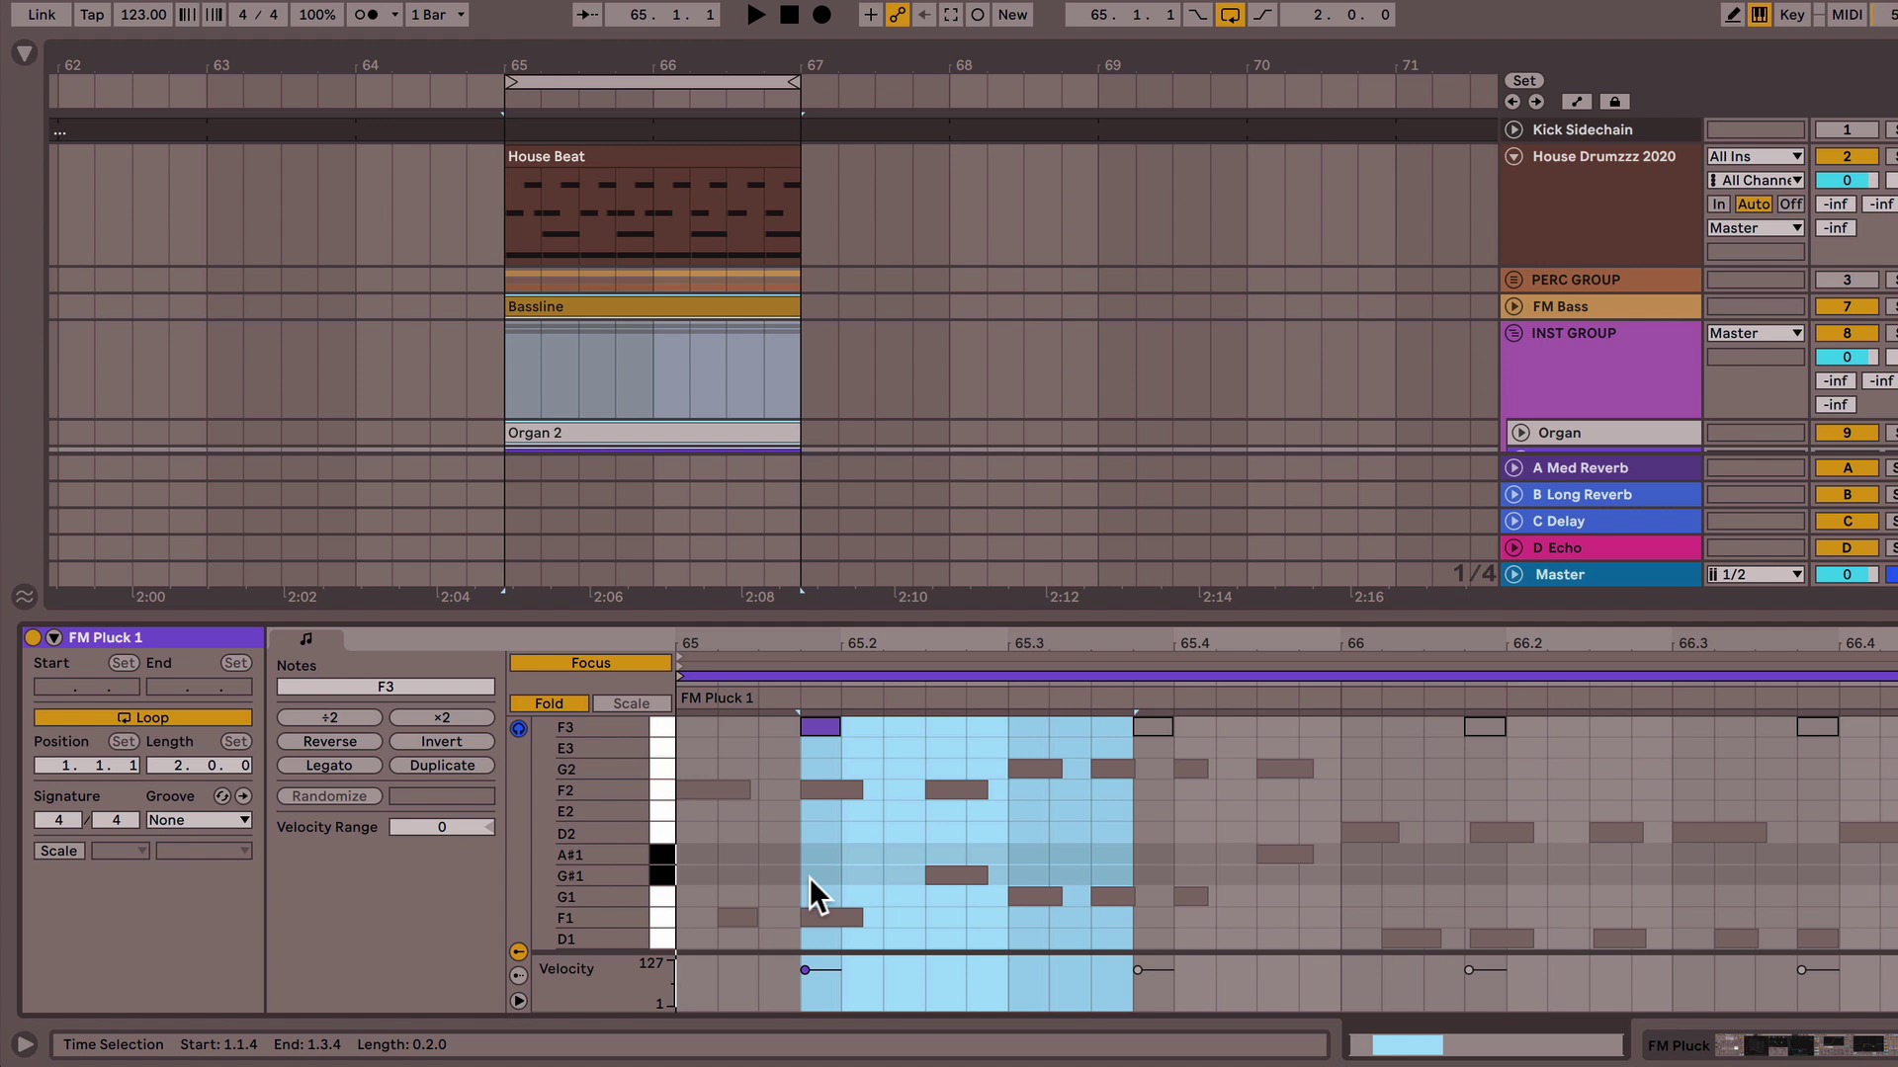
- Make Bassline the active clip, try moving its G#1 note up to A#1, and make FM Pluck 1 active again
click(964, 781)
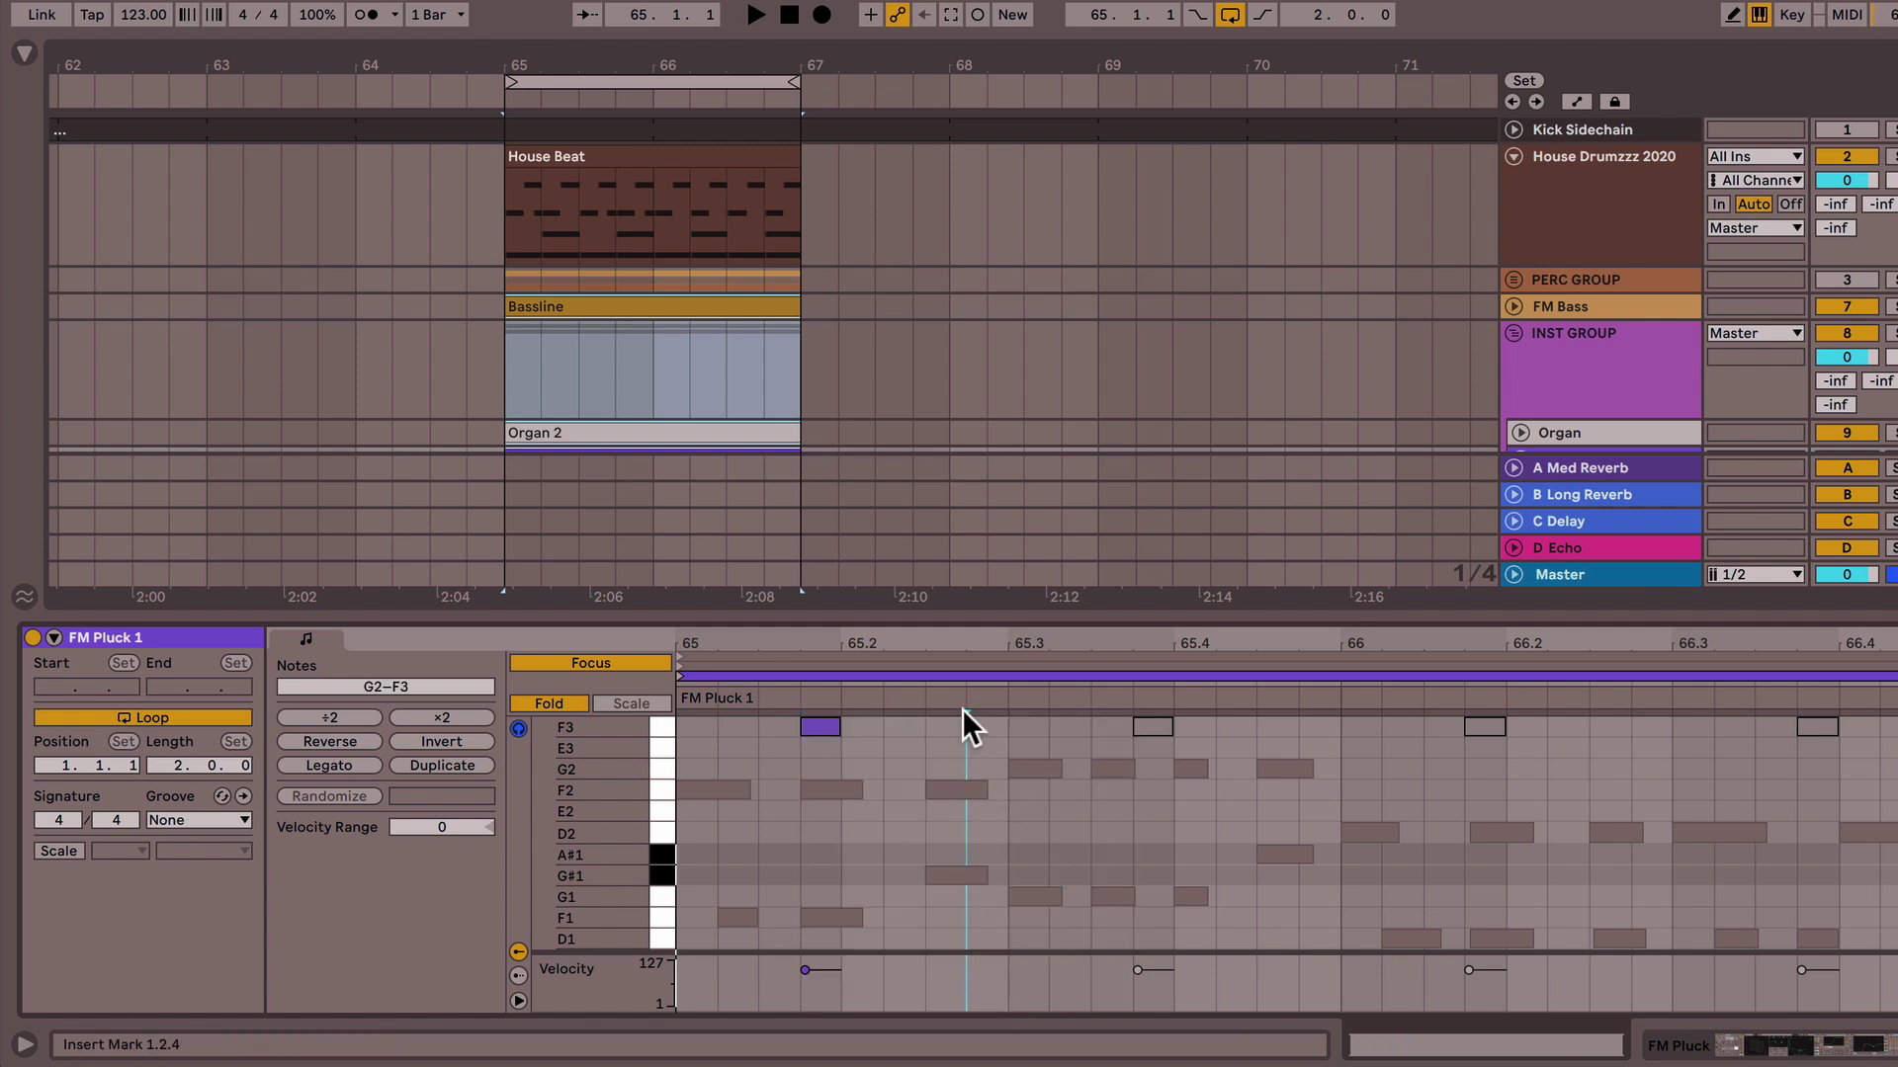
click(973, 660)
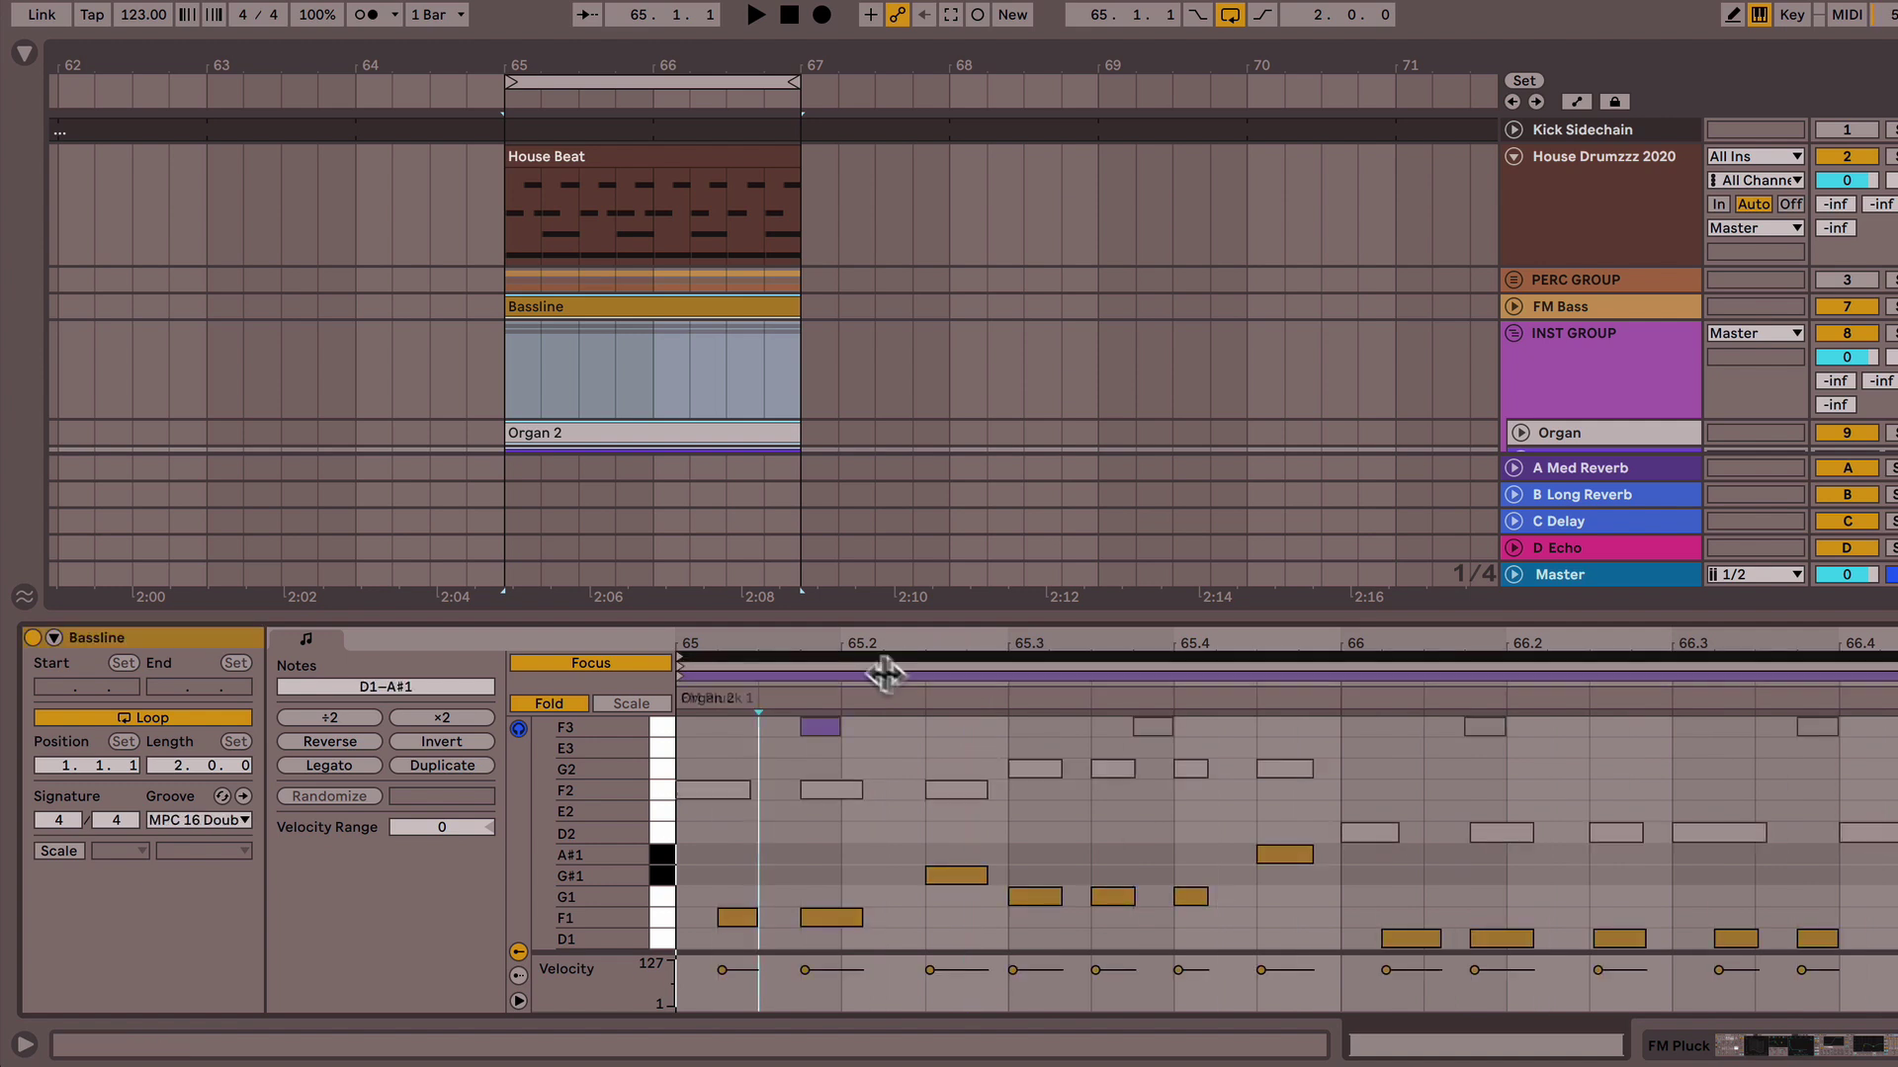
click(955, 874)
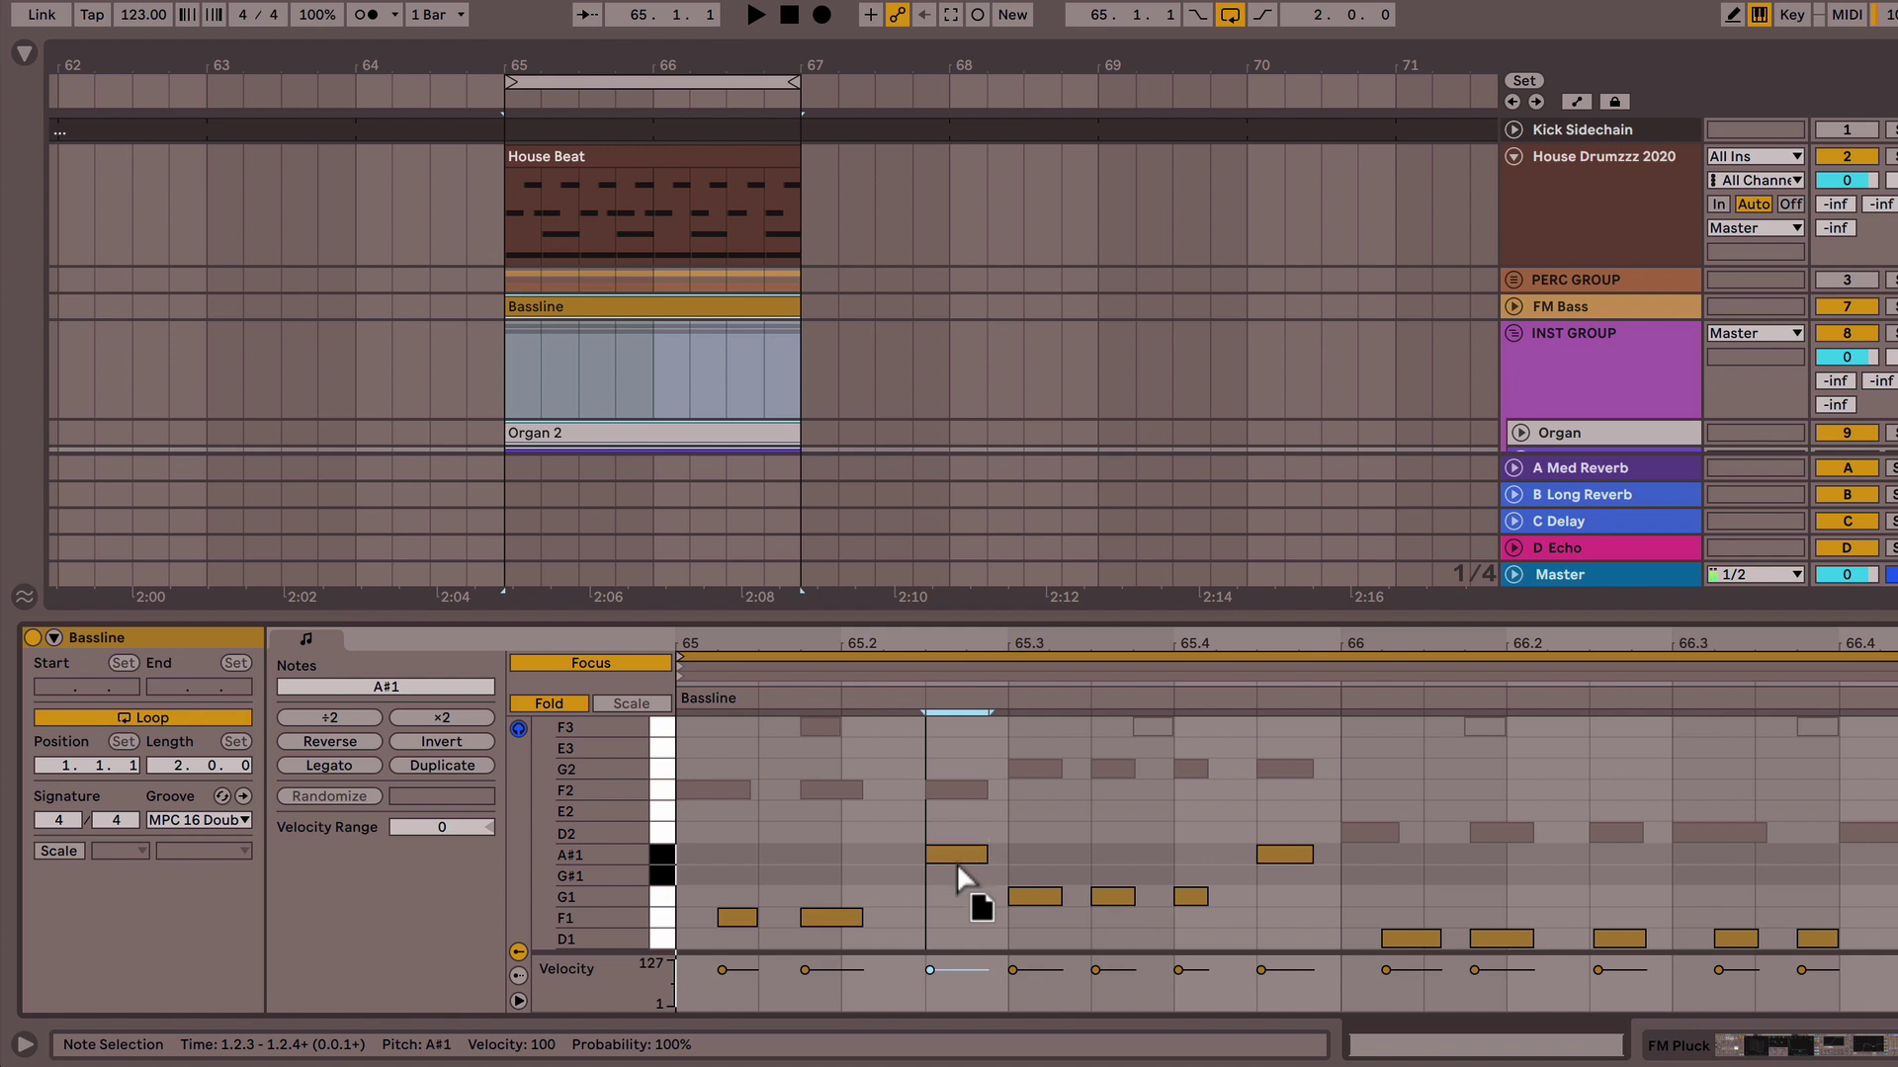
click(957, 667)
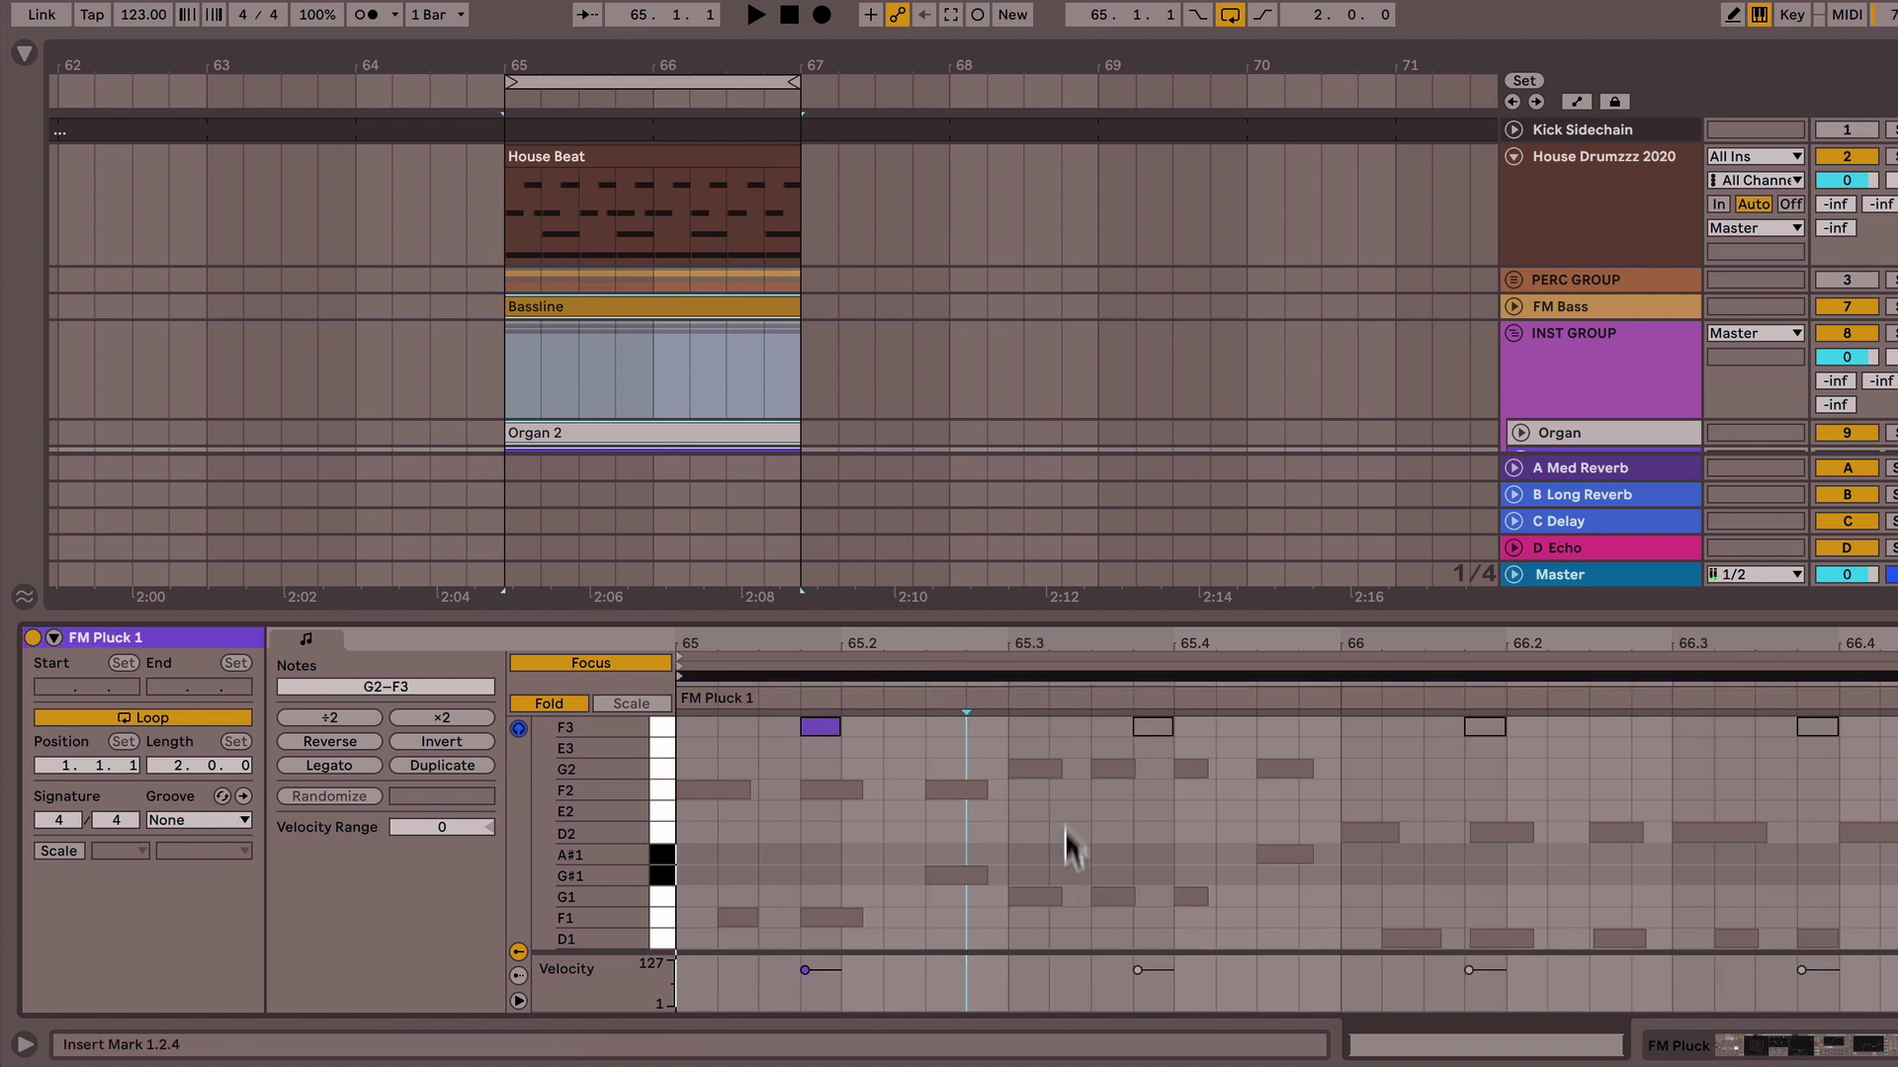
- Enlarge the note editor with Organ 2 as the active clip, and toggle Focus mode twice
drag(1066, 621, 1059, 323)
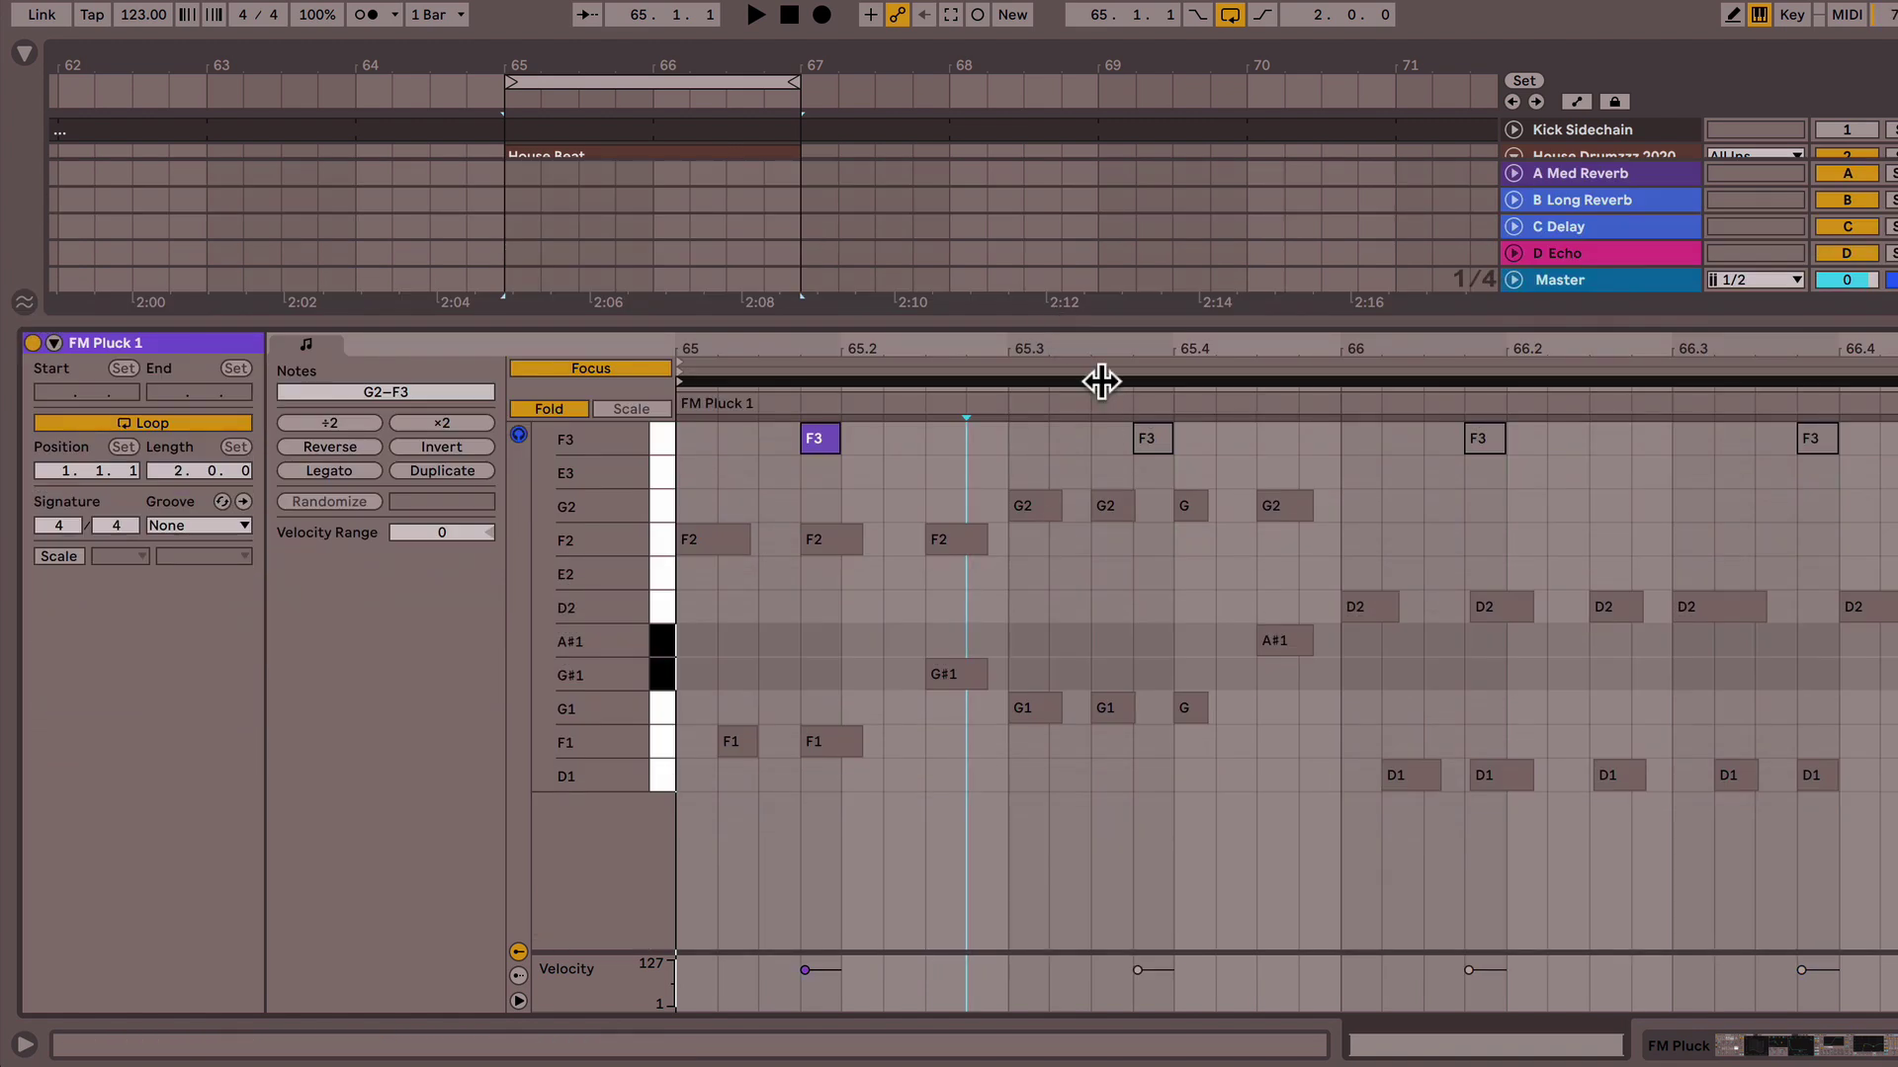
click(1103, 372)
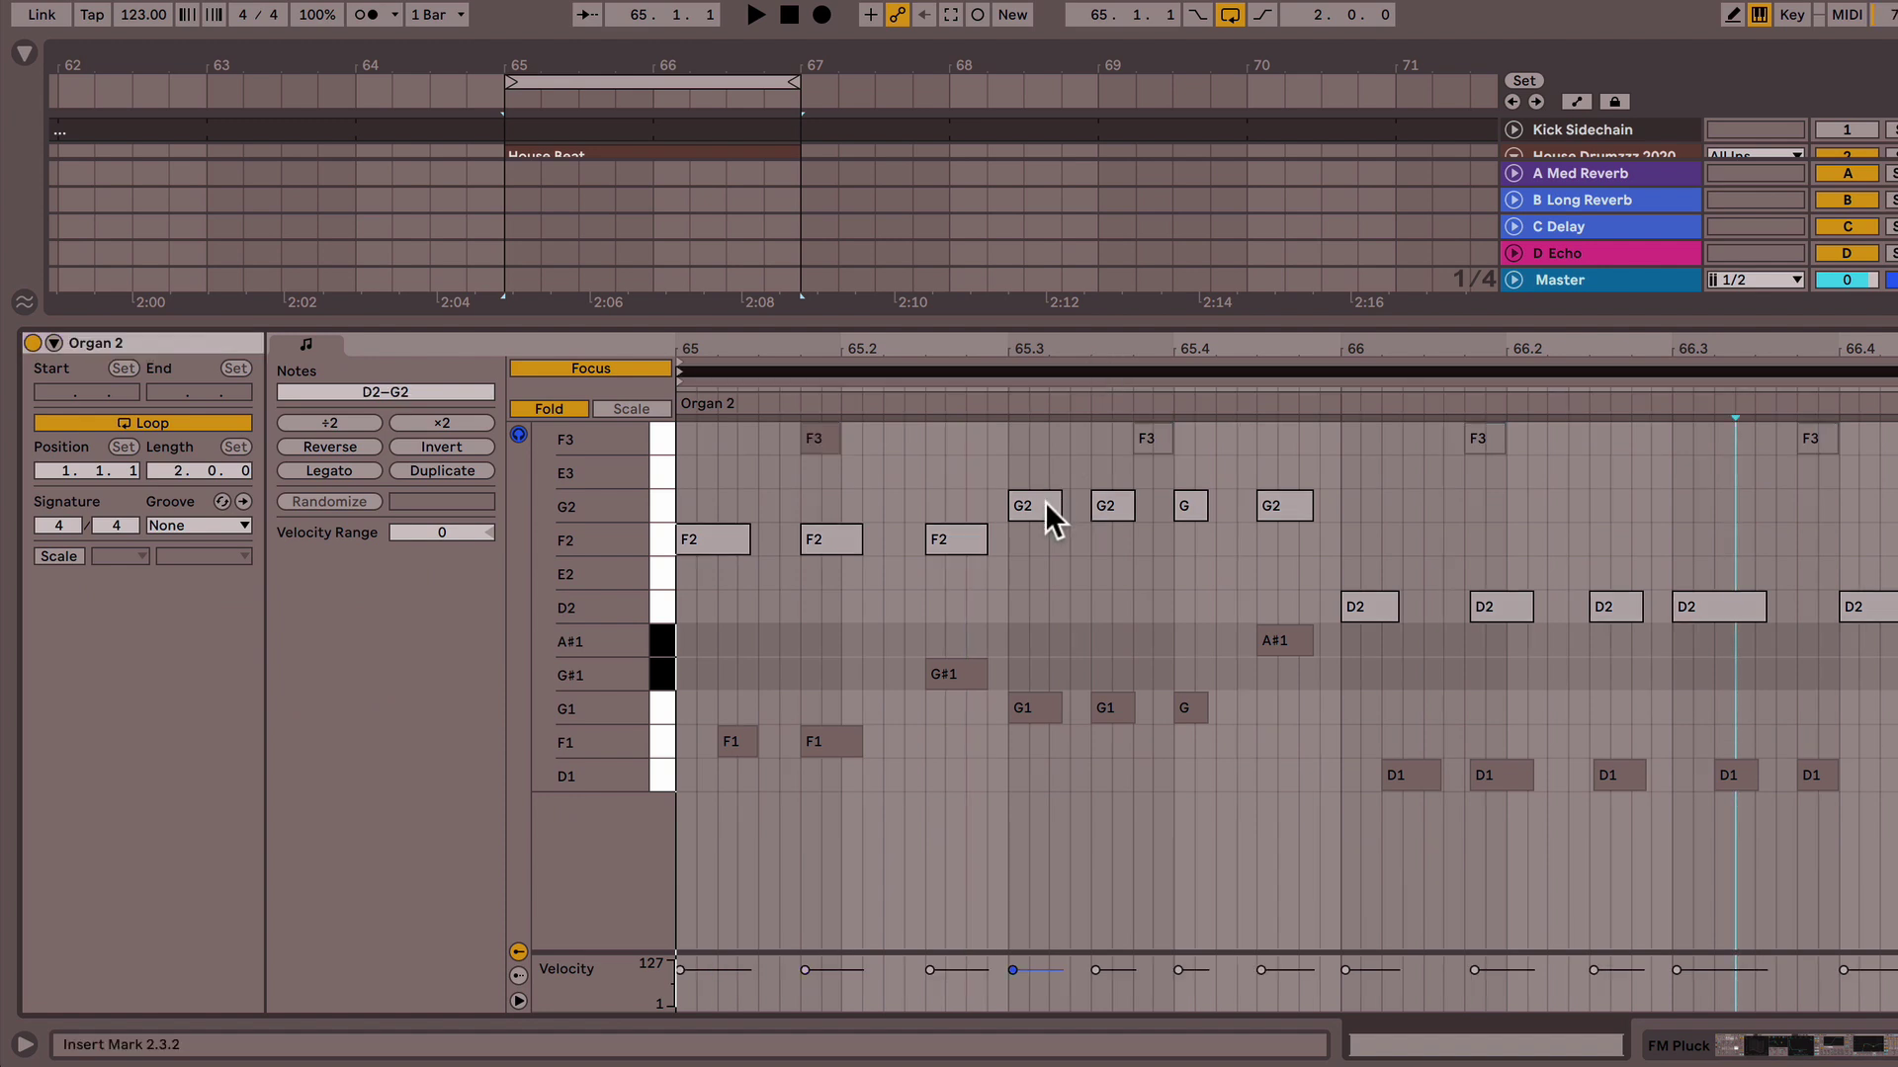
click(1034, 566)
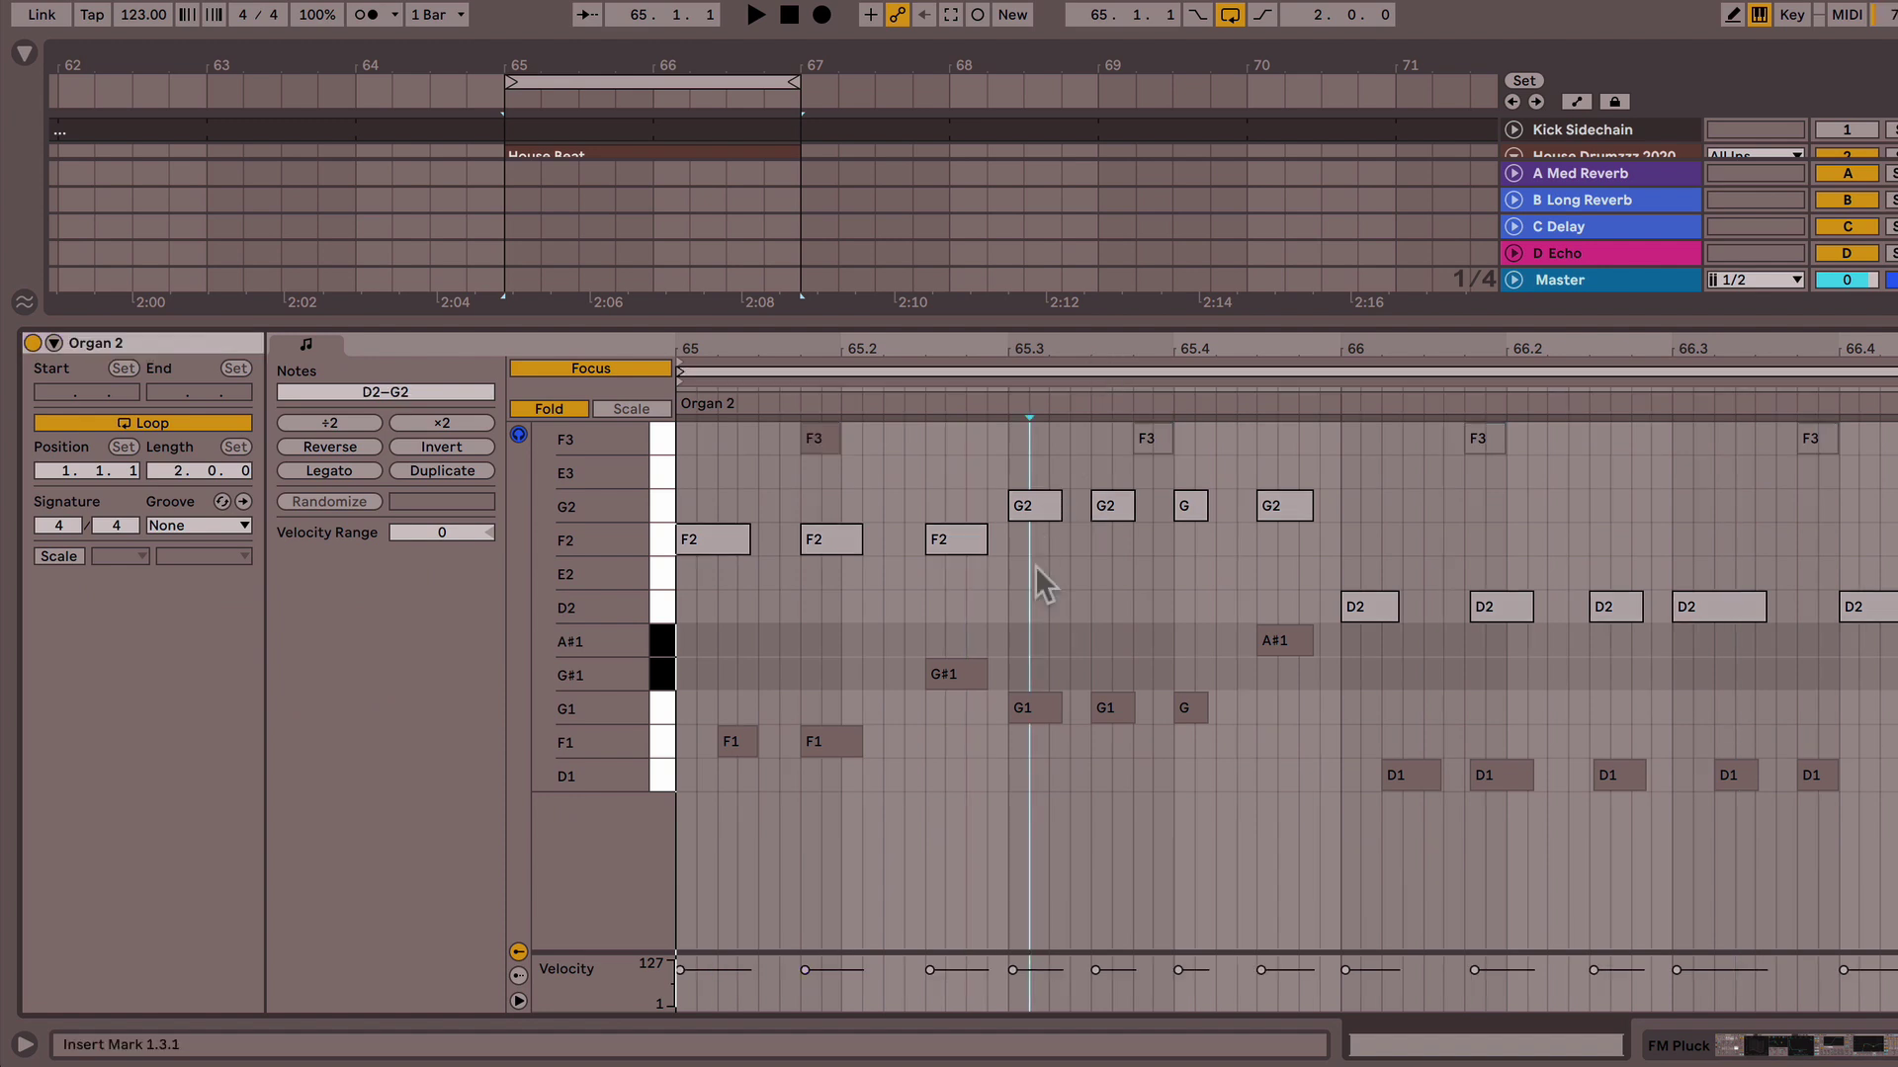
click(615, 368)
click(605, 372)
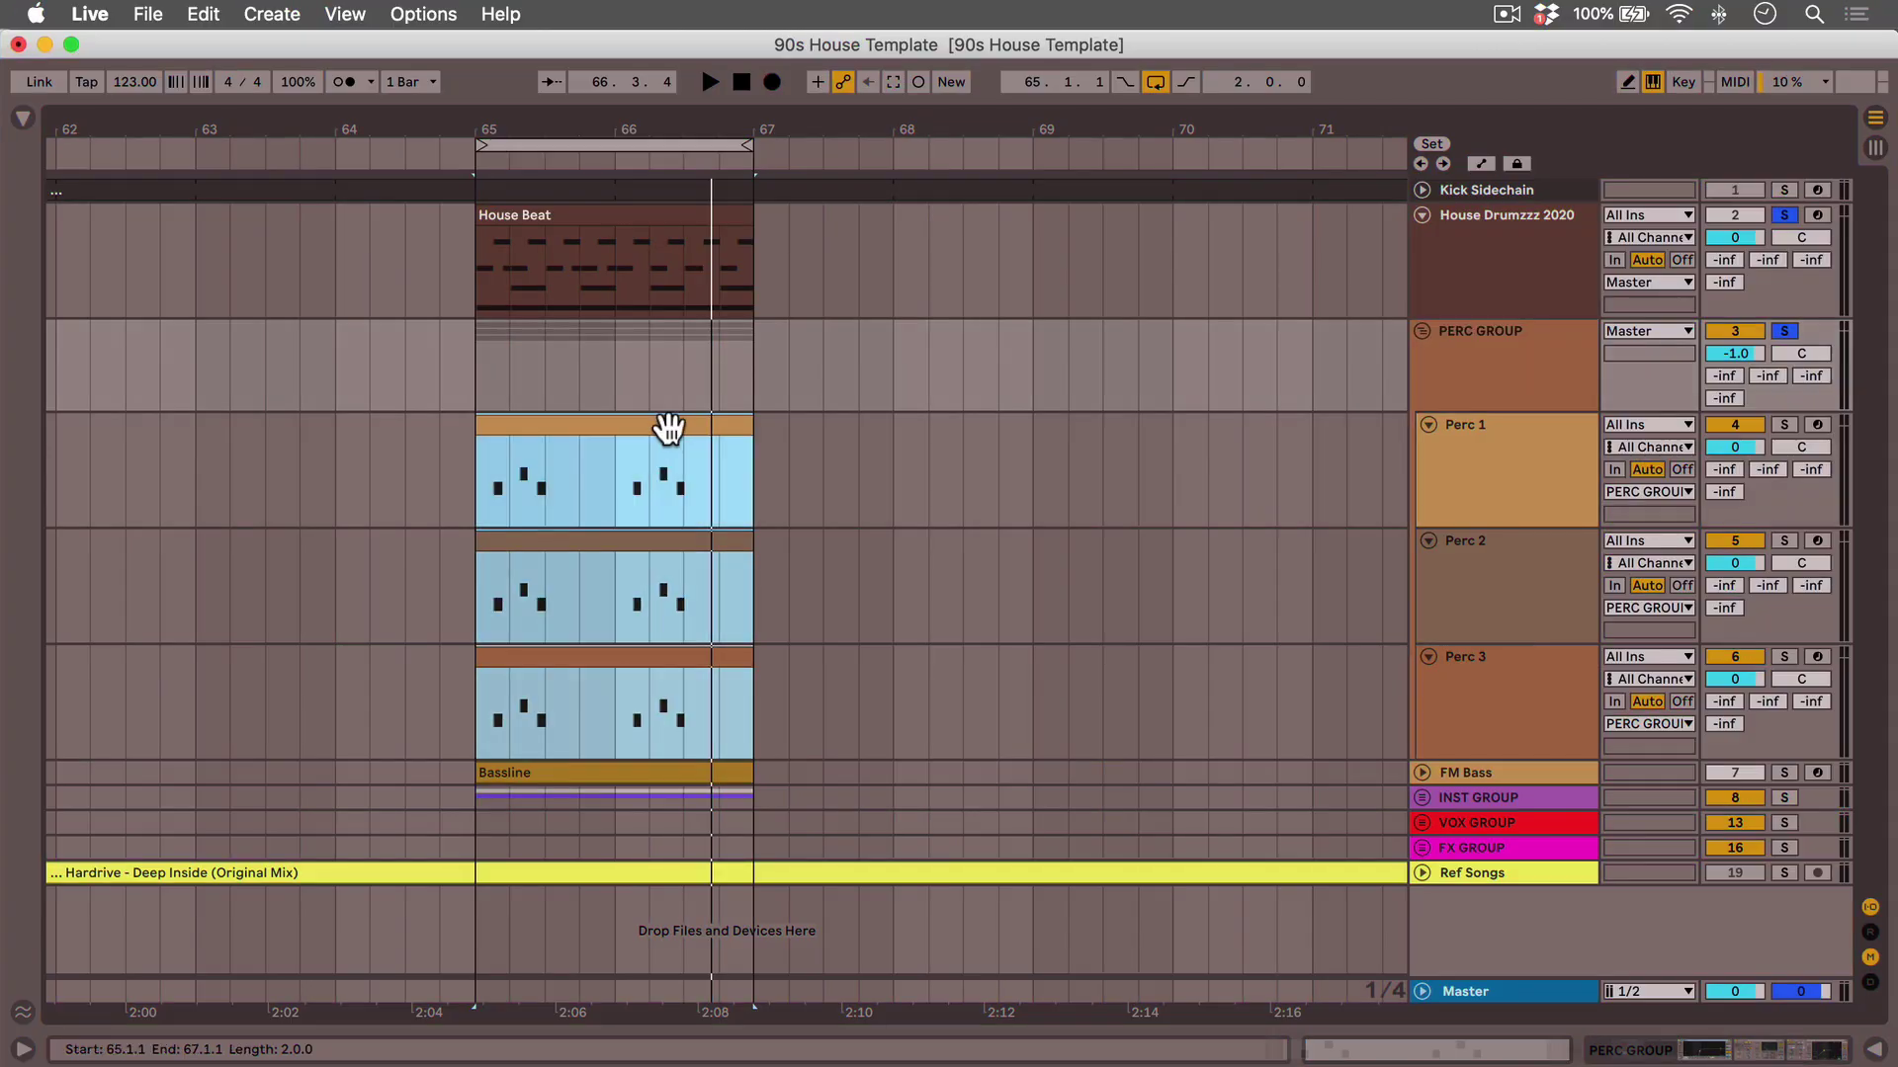
- Select the clips from Perc 1 through Perc 3 for multi-clip editing and enlarge the note editor
double_click(668, 427)
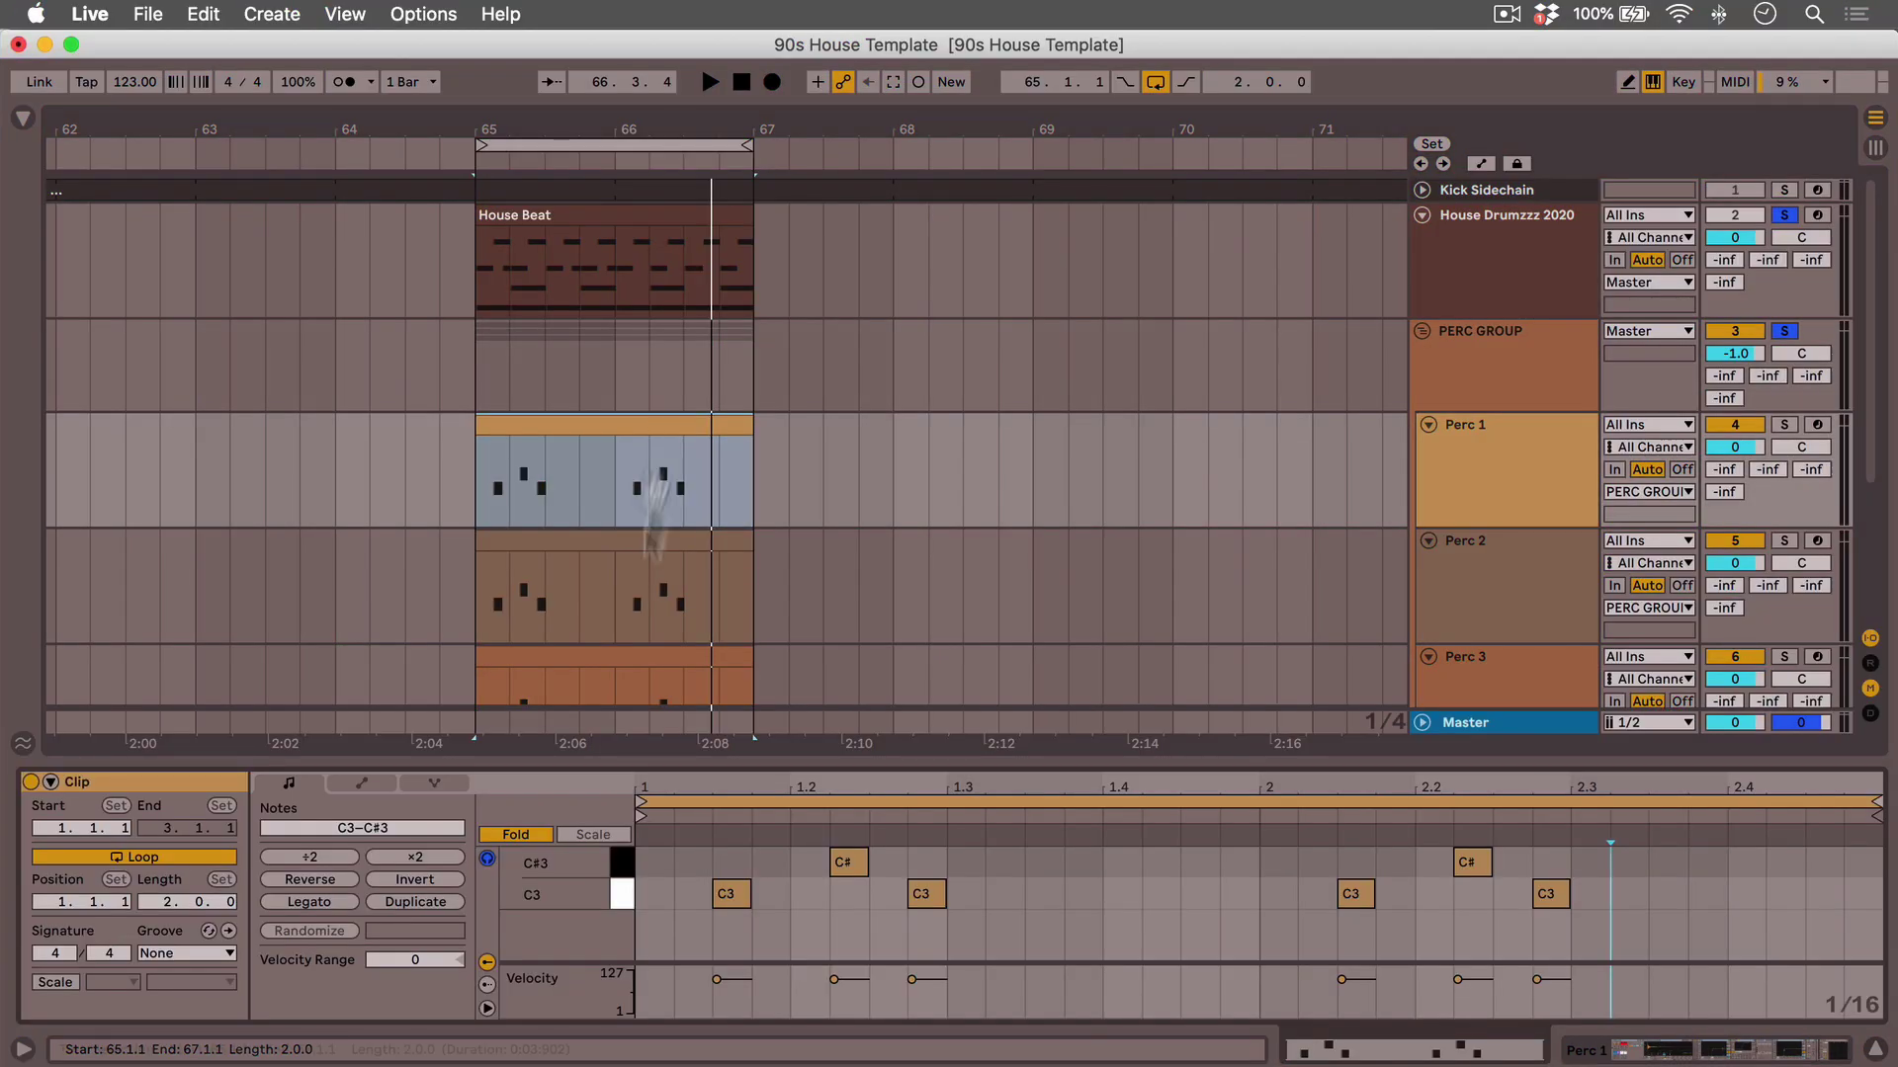
click(615, 658)
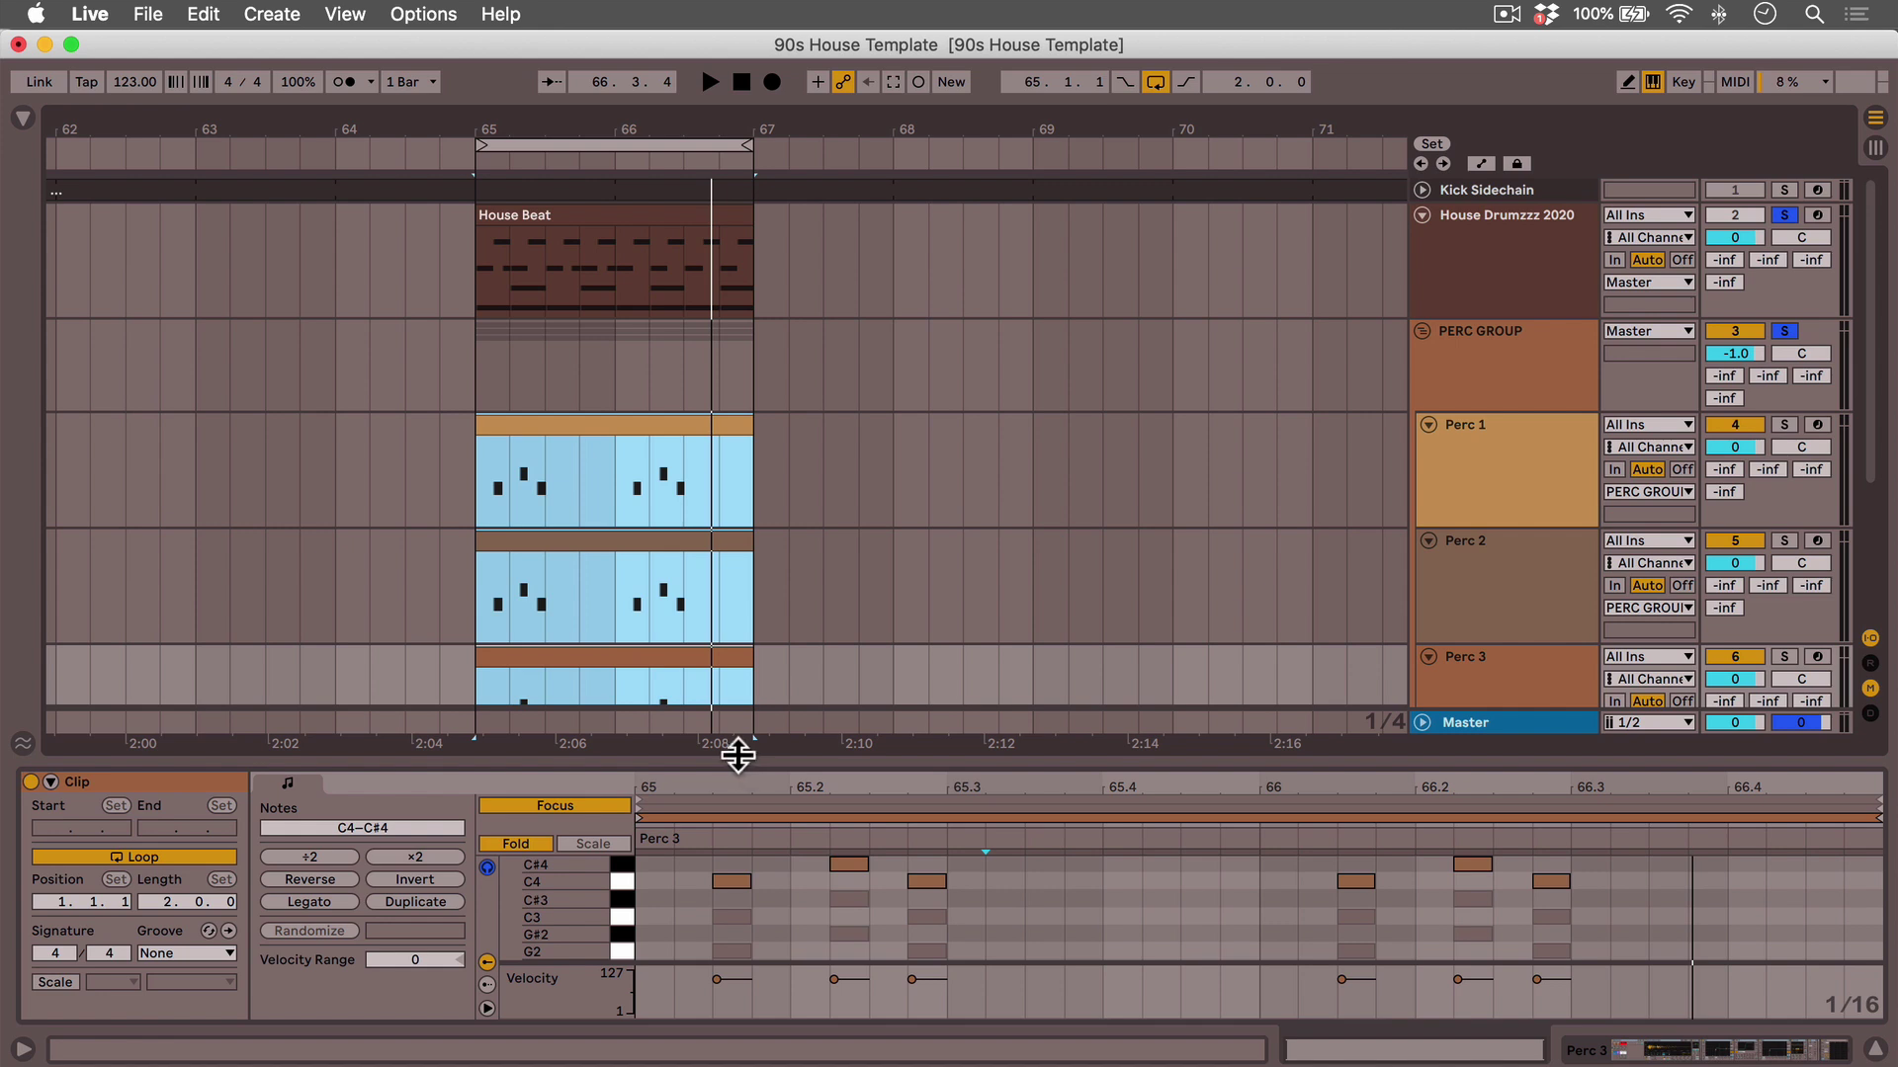
drag(738, 757, 750, 614)
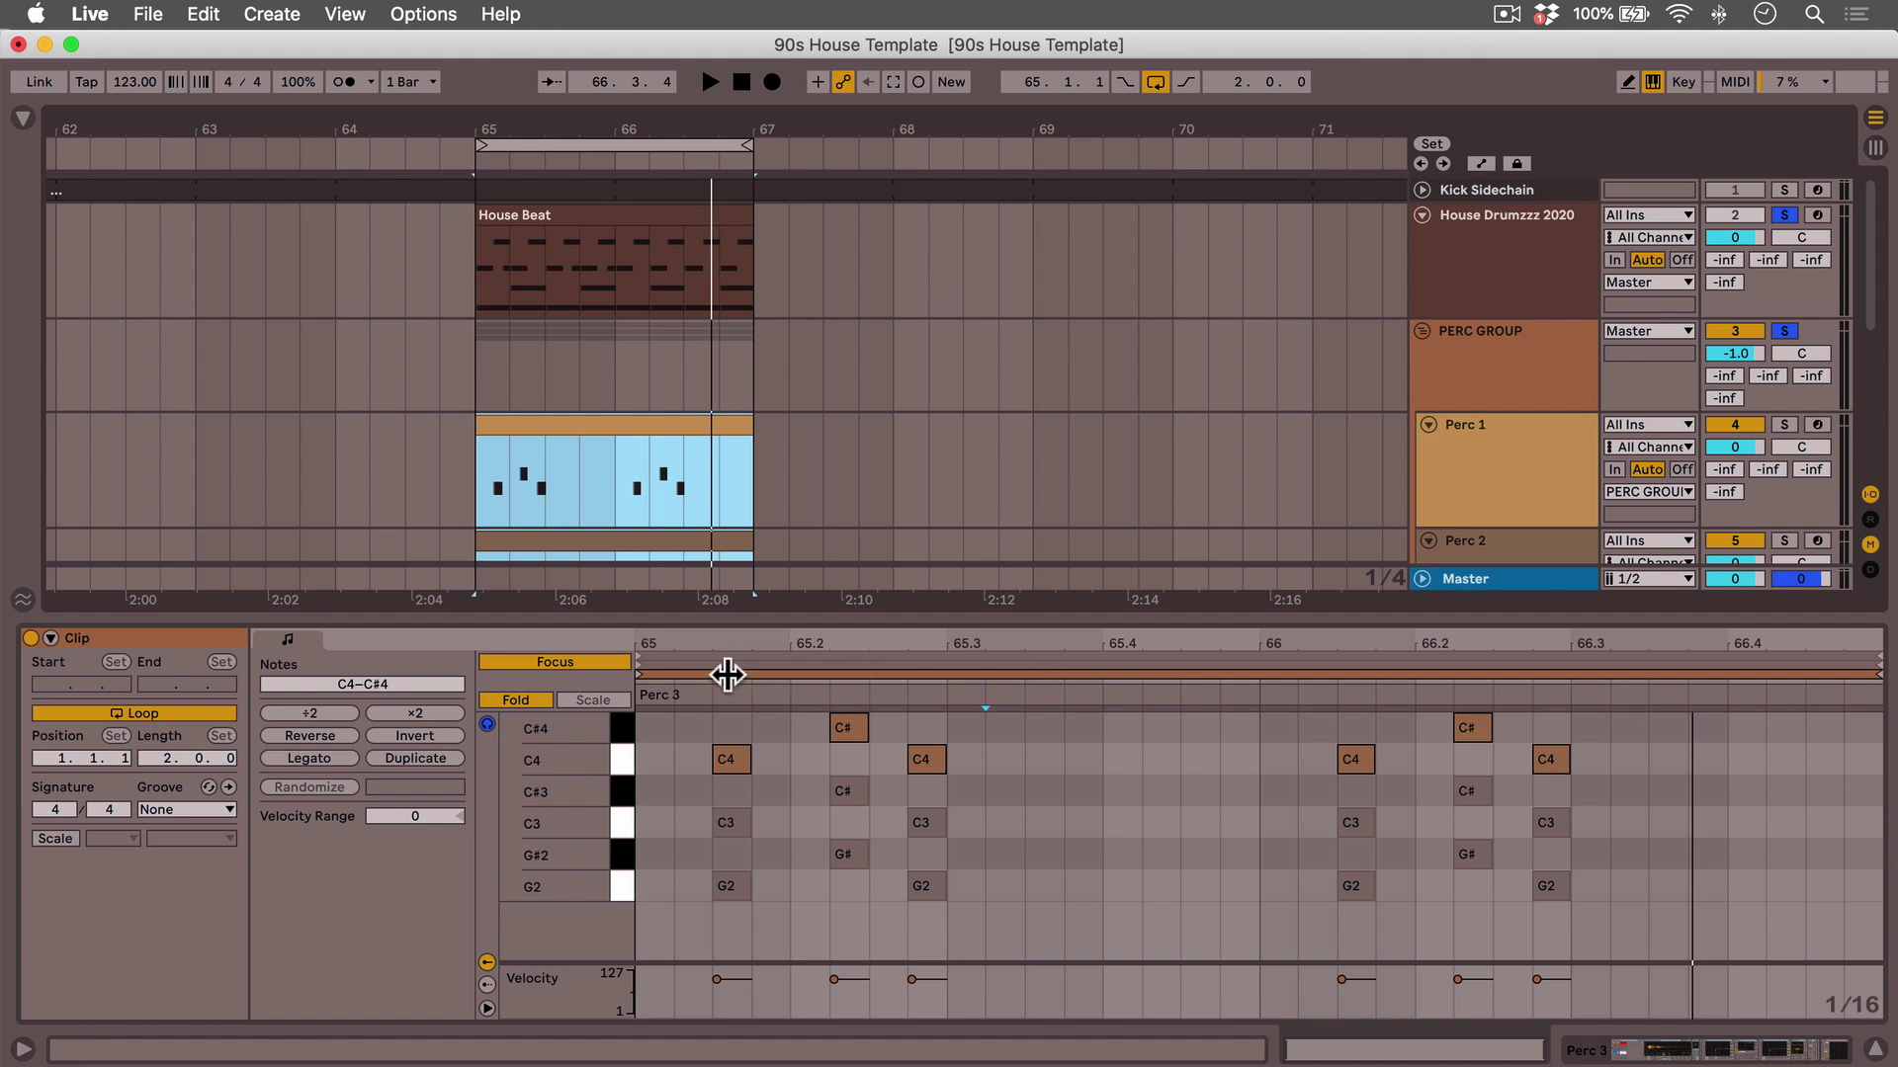
click(743, 759)
- Open the Perc 1 clip on its own, try changing its loop length, and hide the clip view
click(863, 477)
click(593, 427)
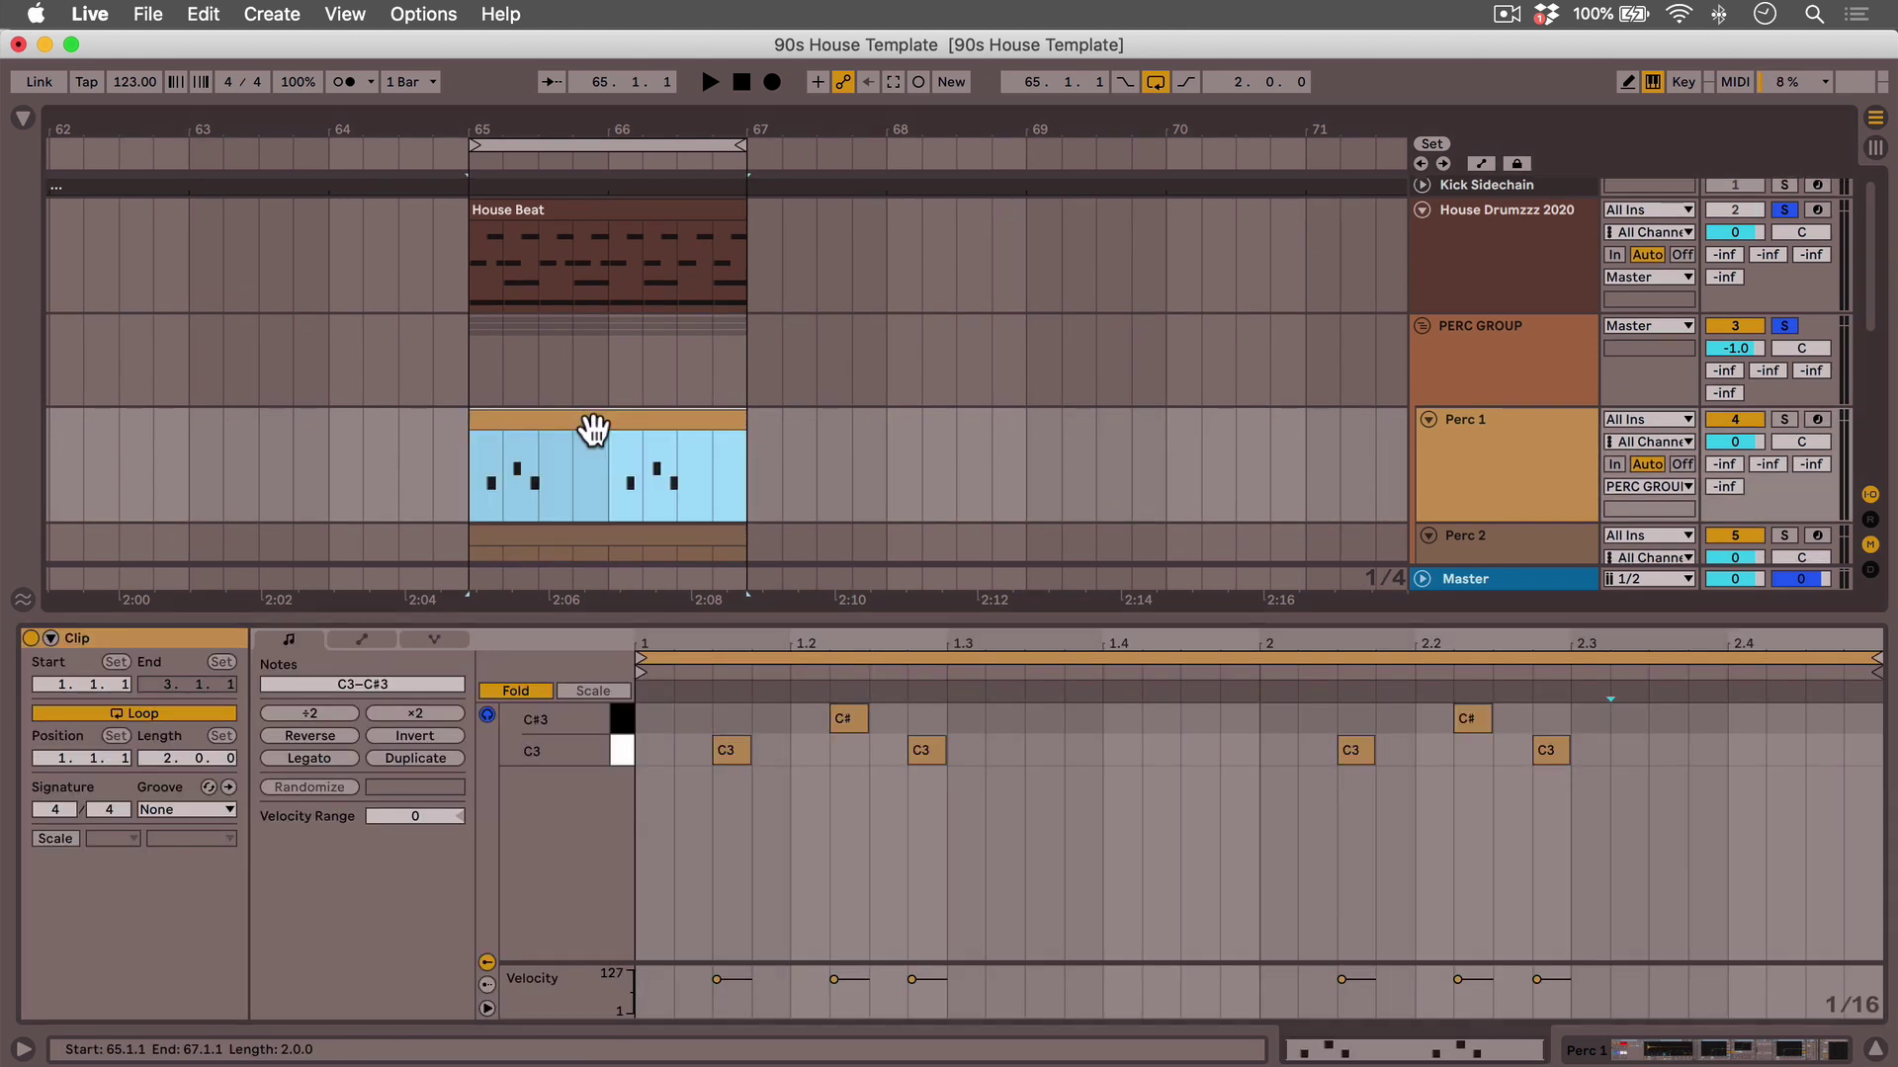
scroll(592, 430, left, 1)
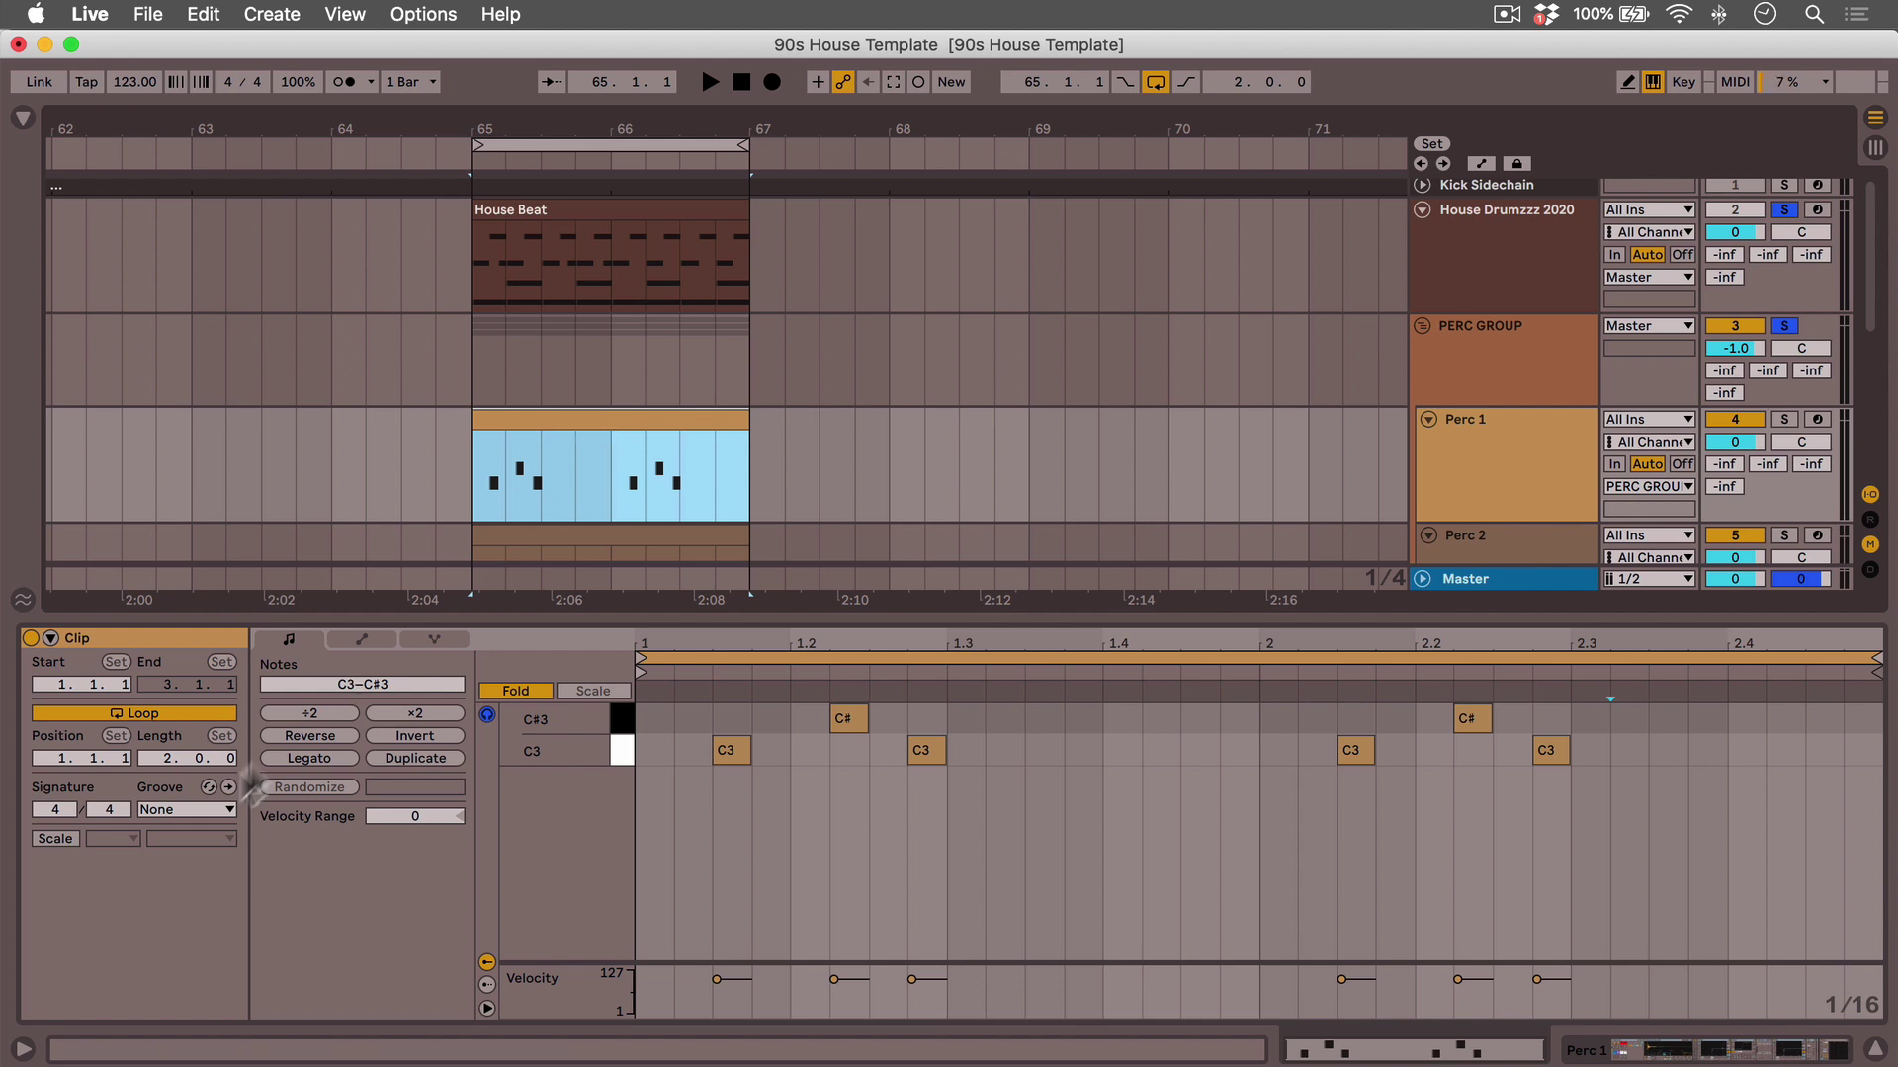
mouse_move(159, 759)
mouse_down()
mouse_move(159, 735)
mouse_move(160, 757)
mouse_up()
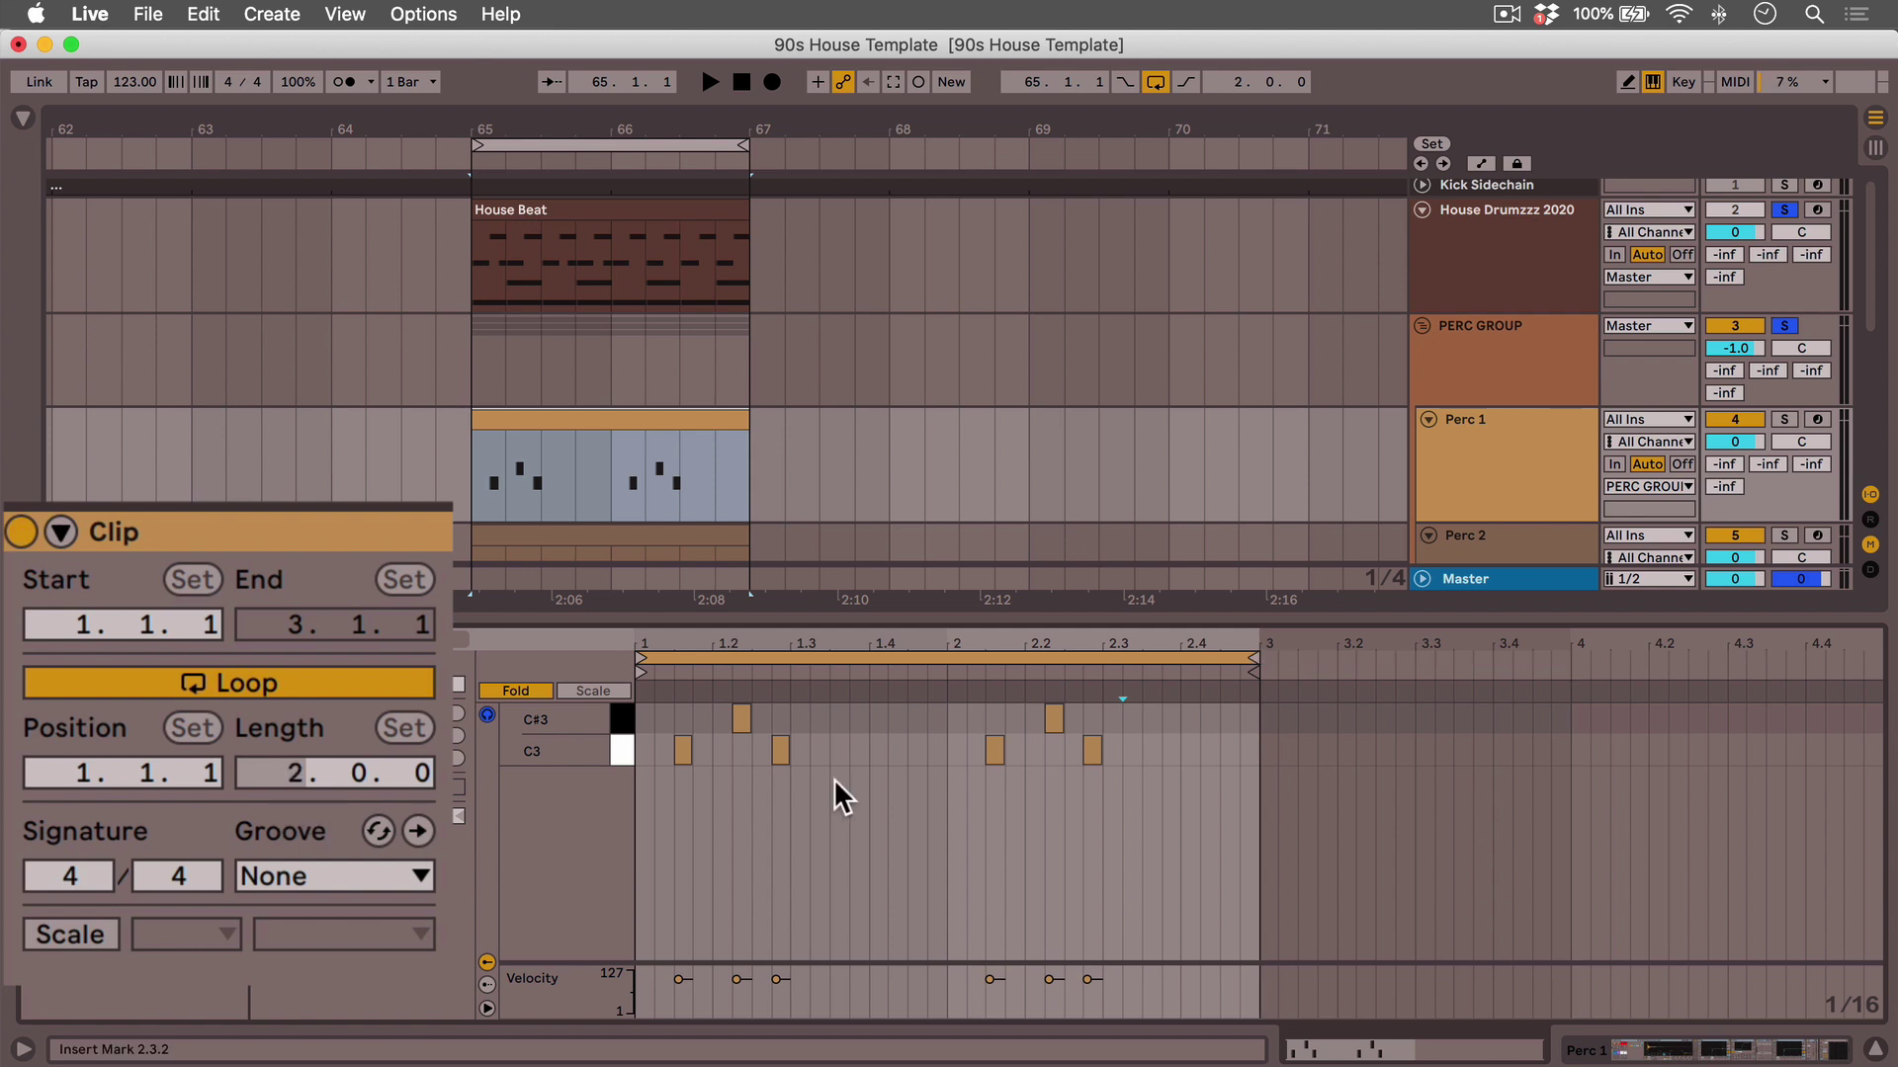
key(super+alt+l)
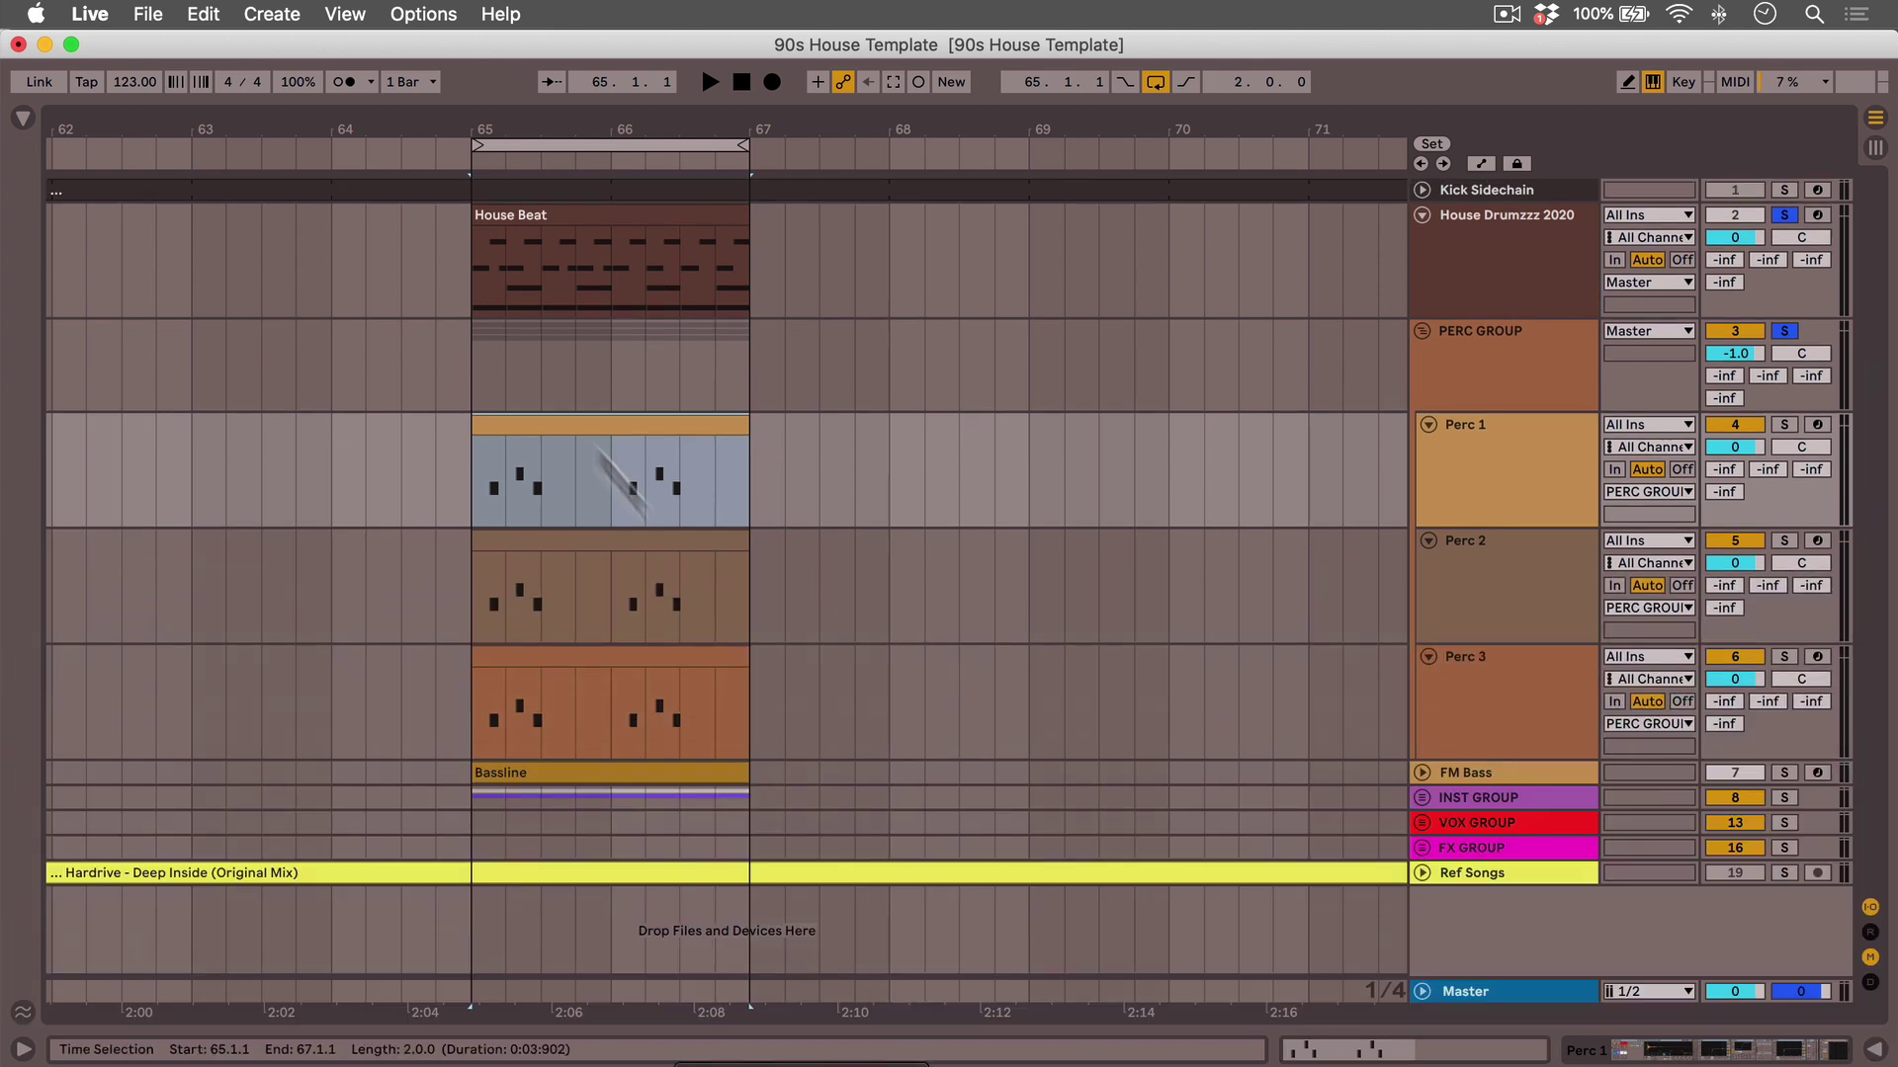
- Reselect the clips from Perc 1 through Perc 3 for multi-clip editing and select the Perc 3 clip's loop brace
click(591, 426)
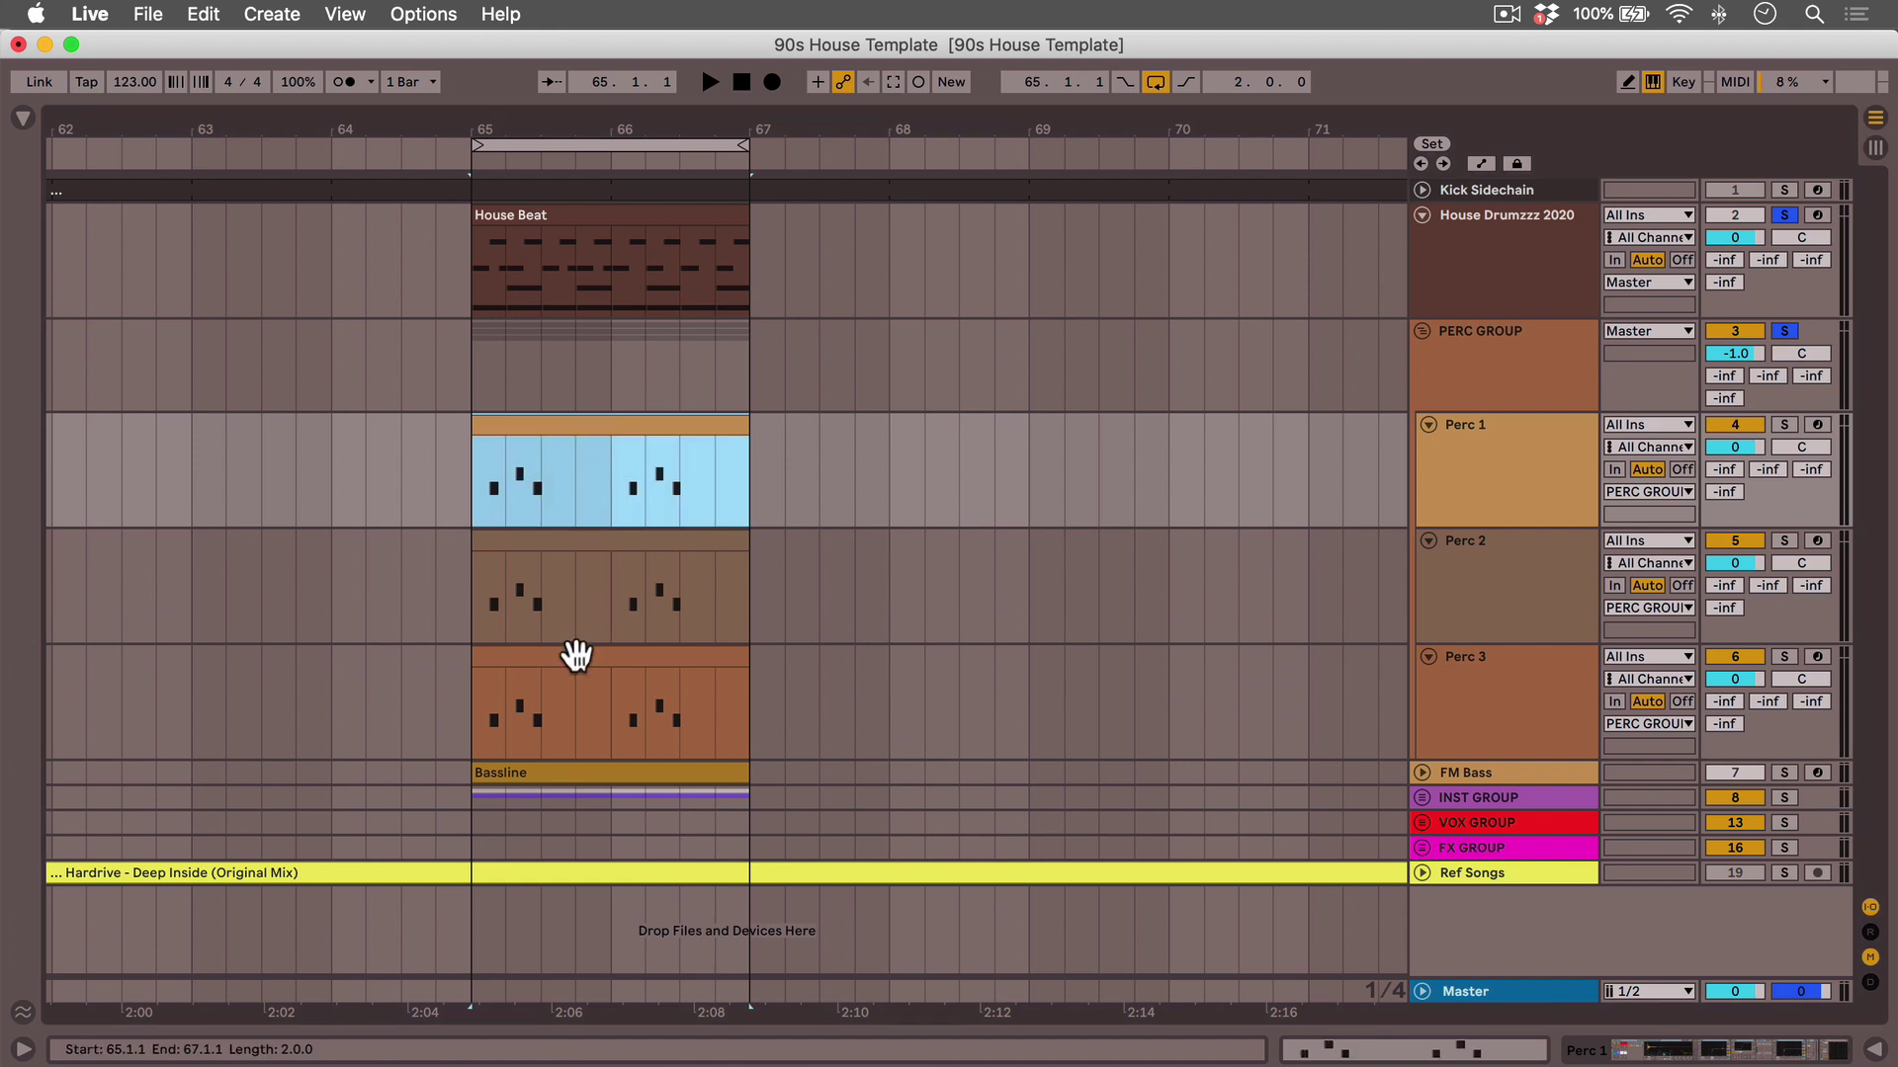
shift+click(574, 657)
double_click(582, 425)
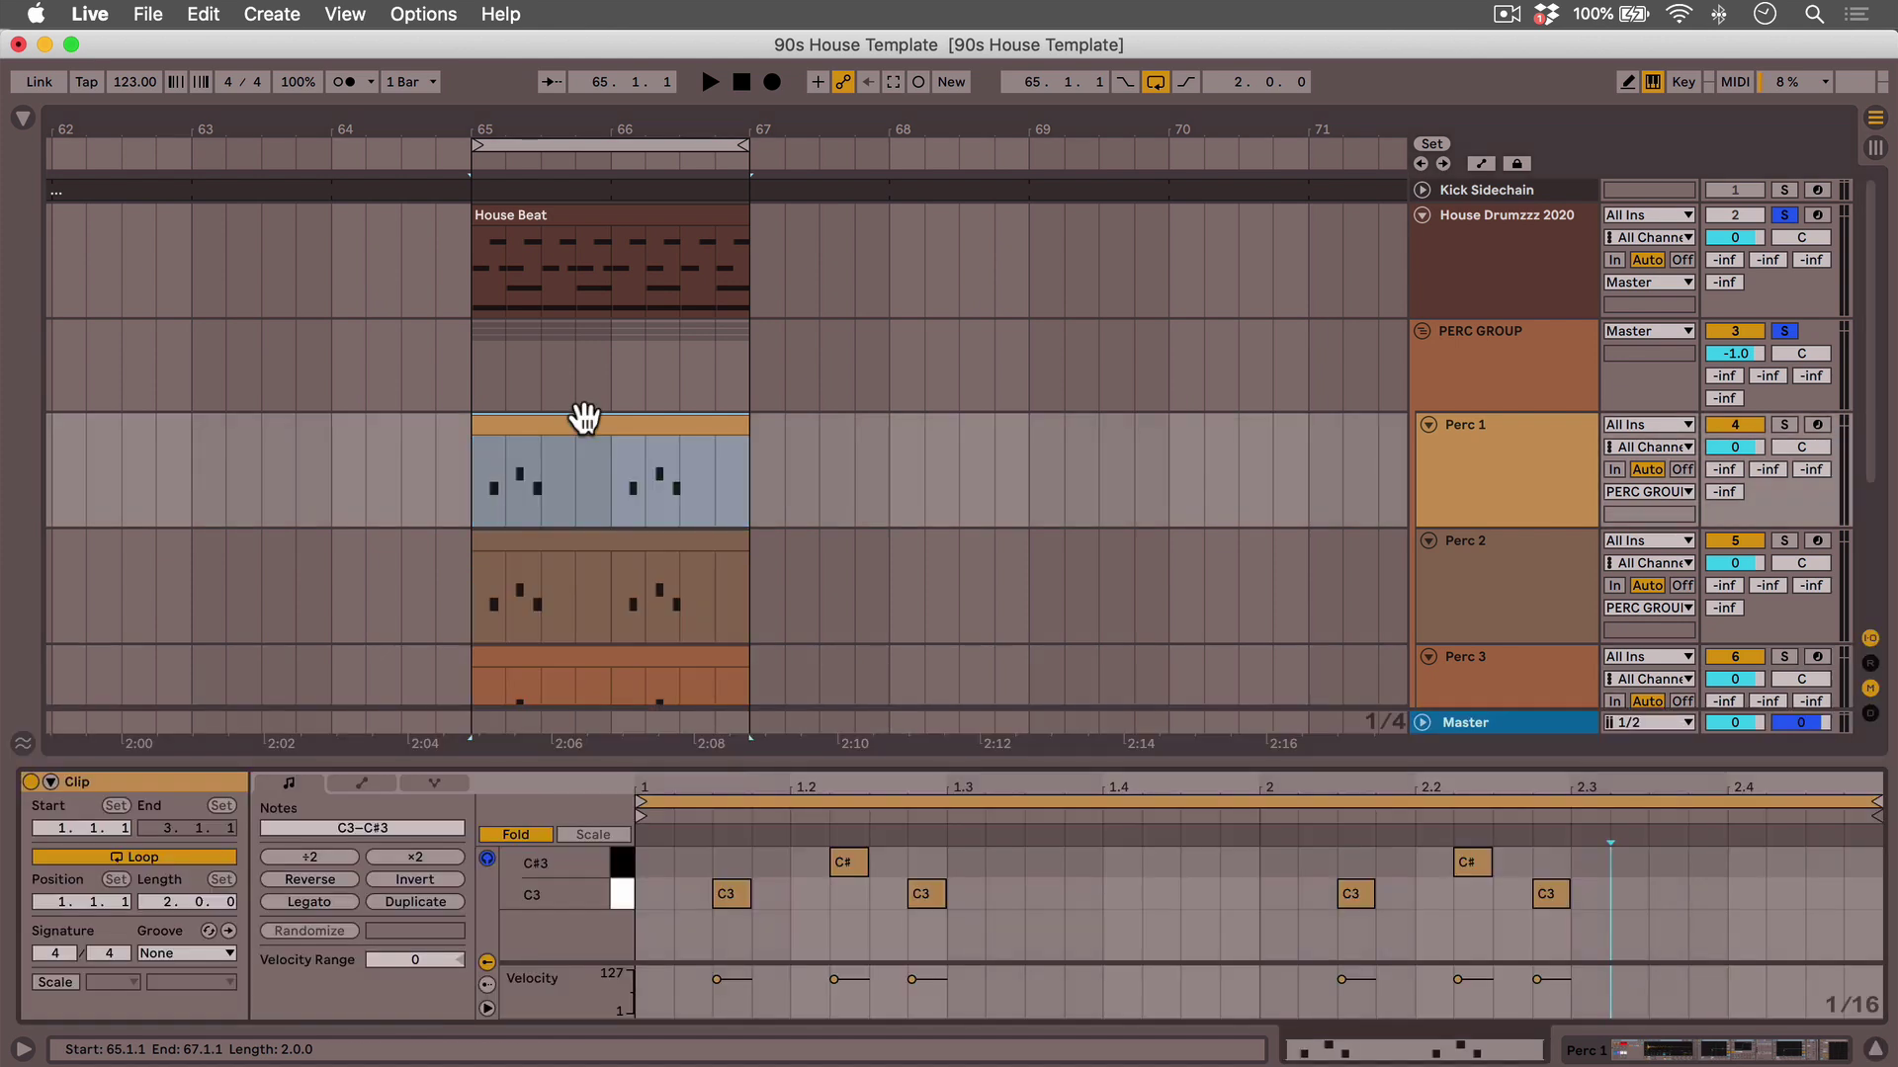
shift+click(585, 674)
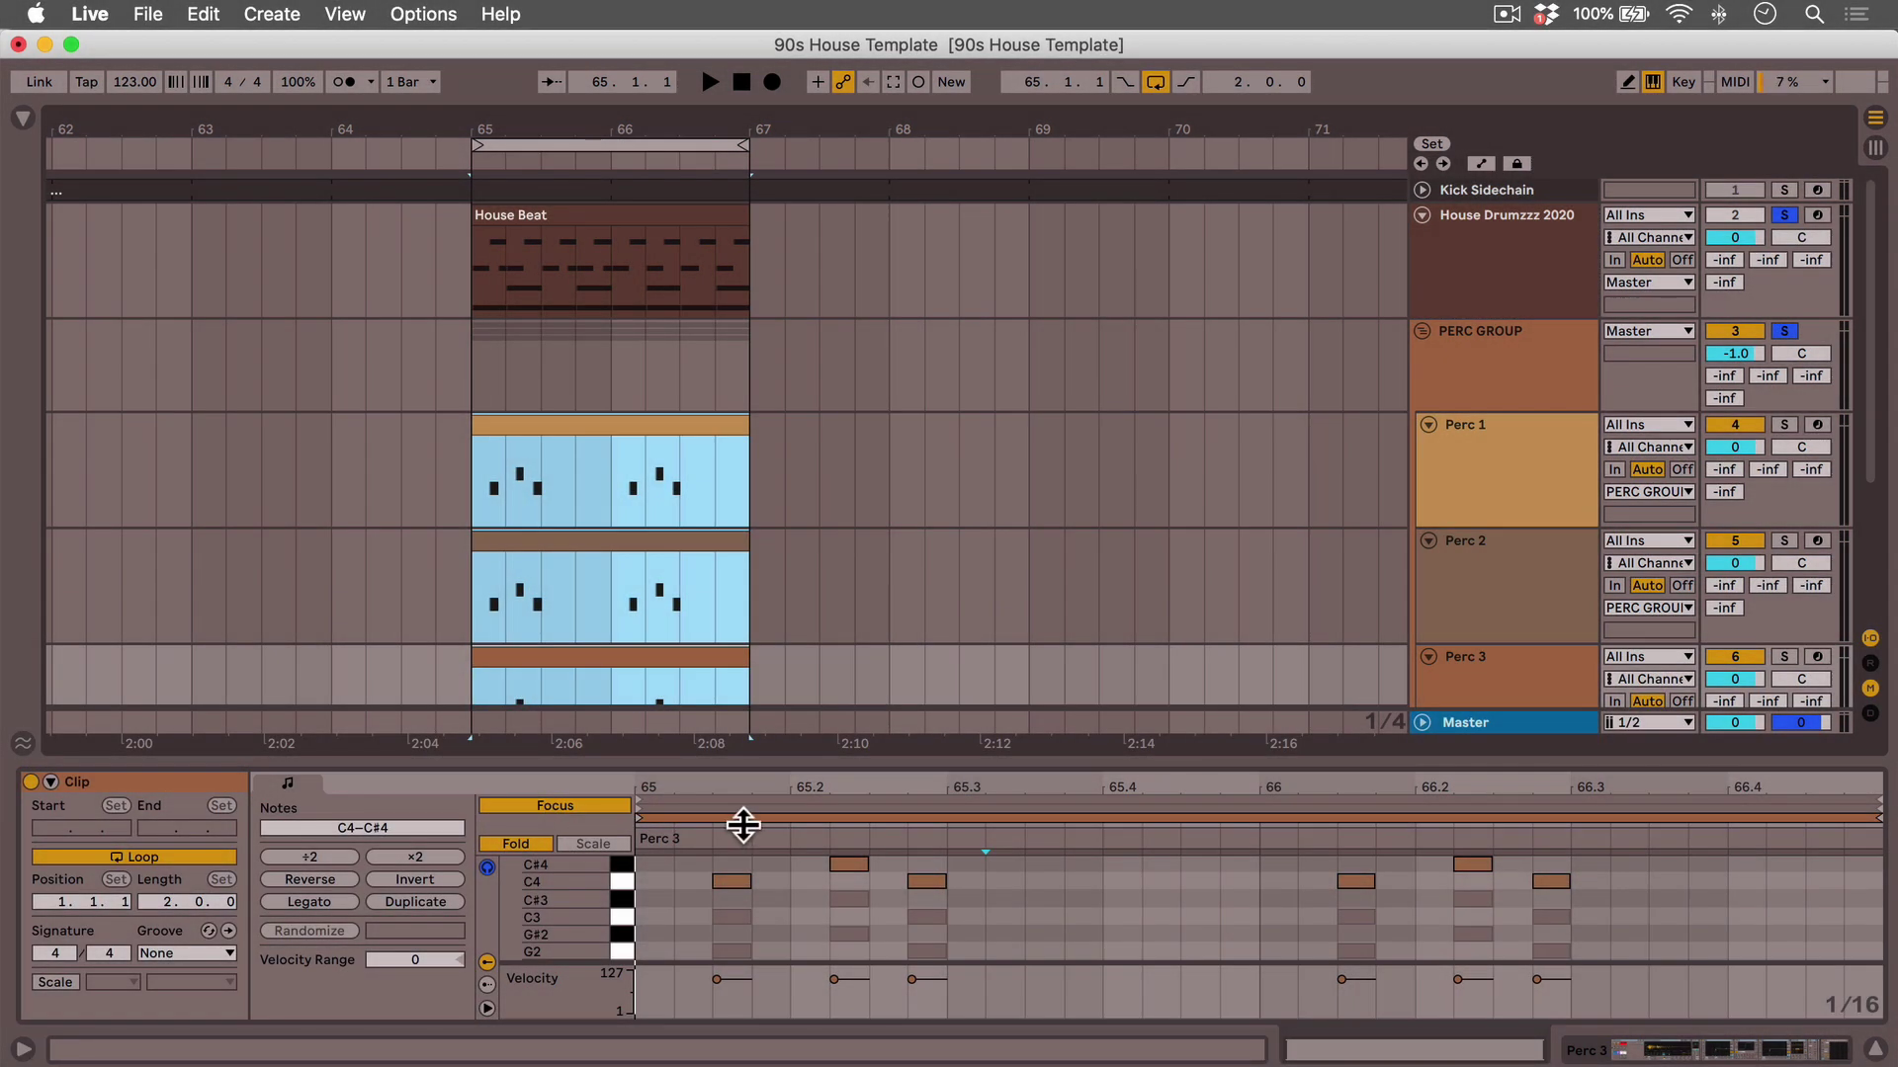
click(744, 821)
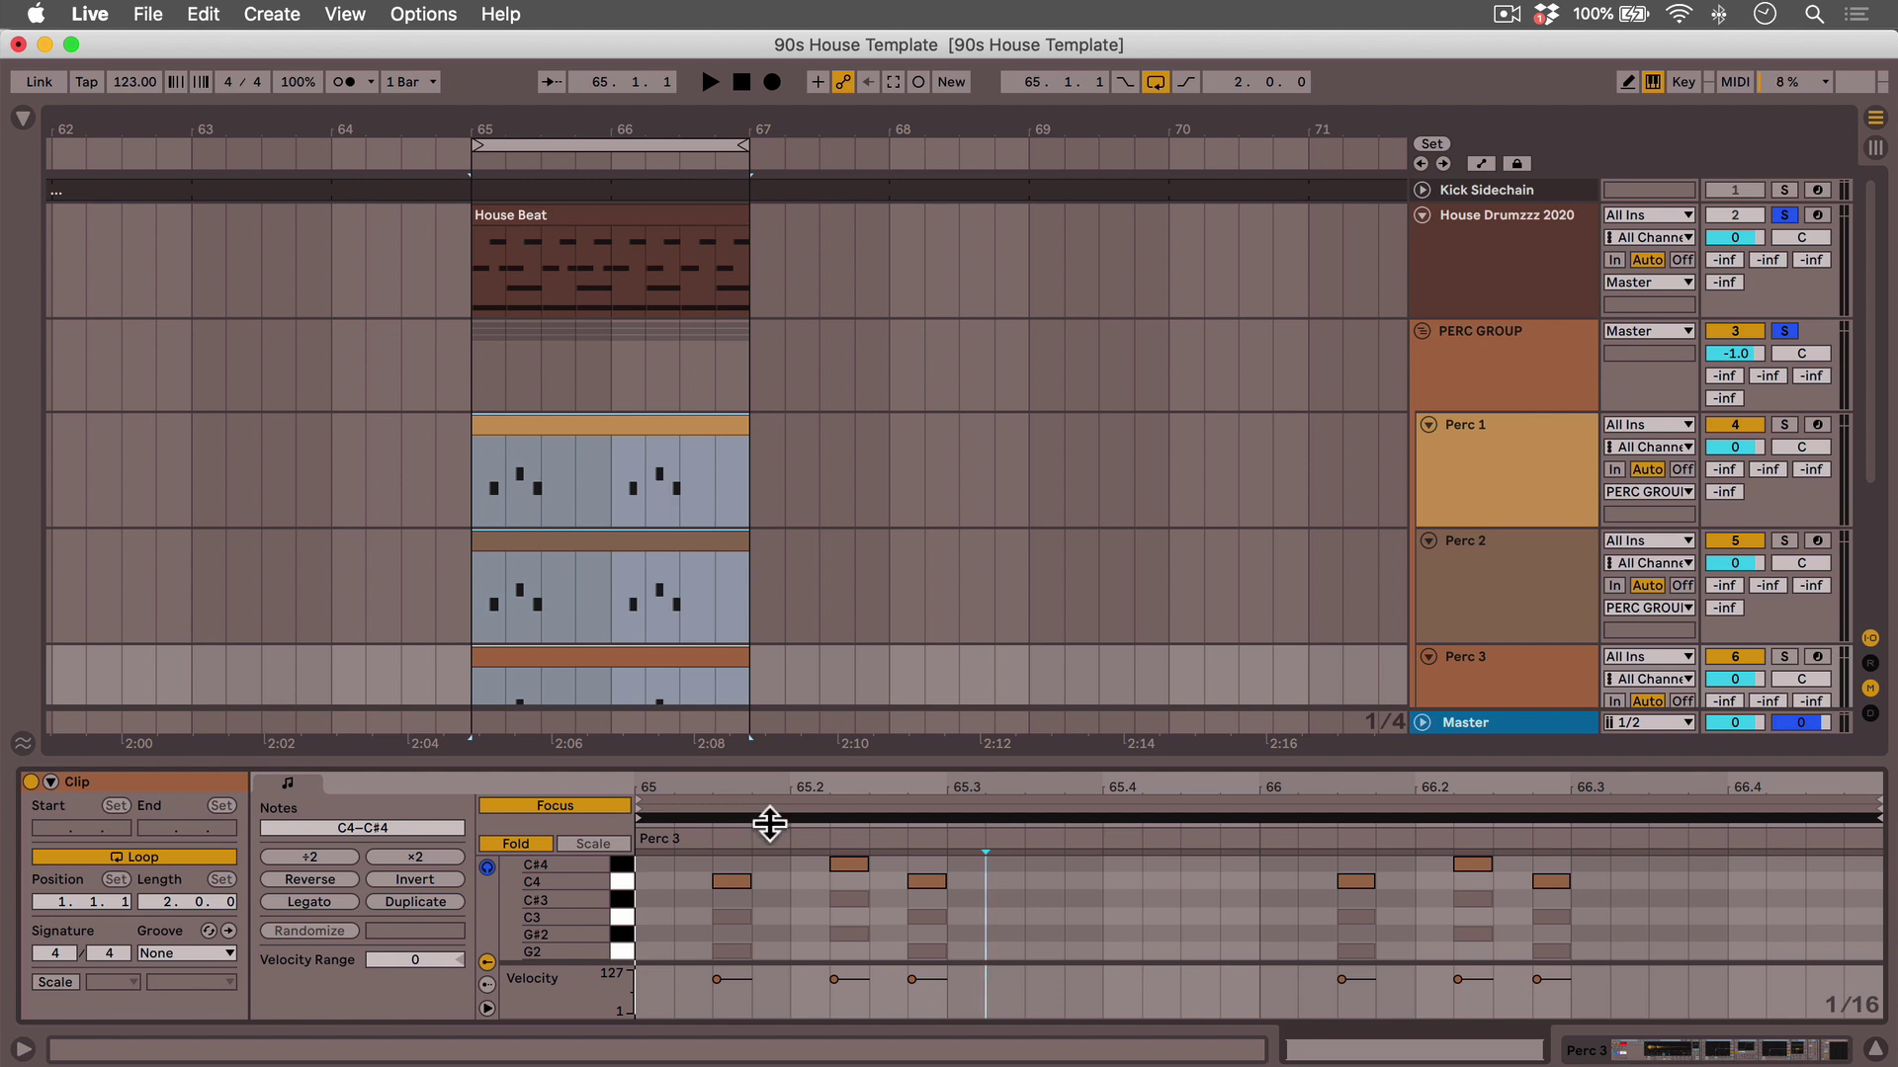
mouse_move(1871, 822)
mouse_down()
mouse_move(1606, 822)
mouse_move(1886, 828)
mouse_up()
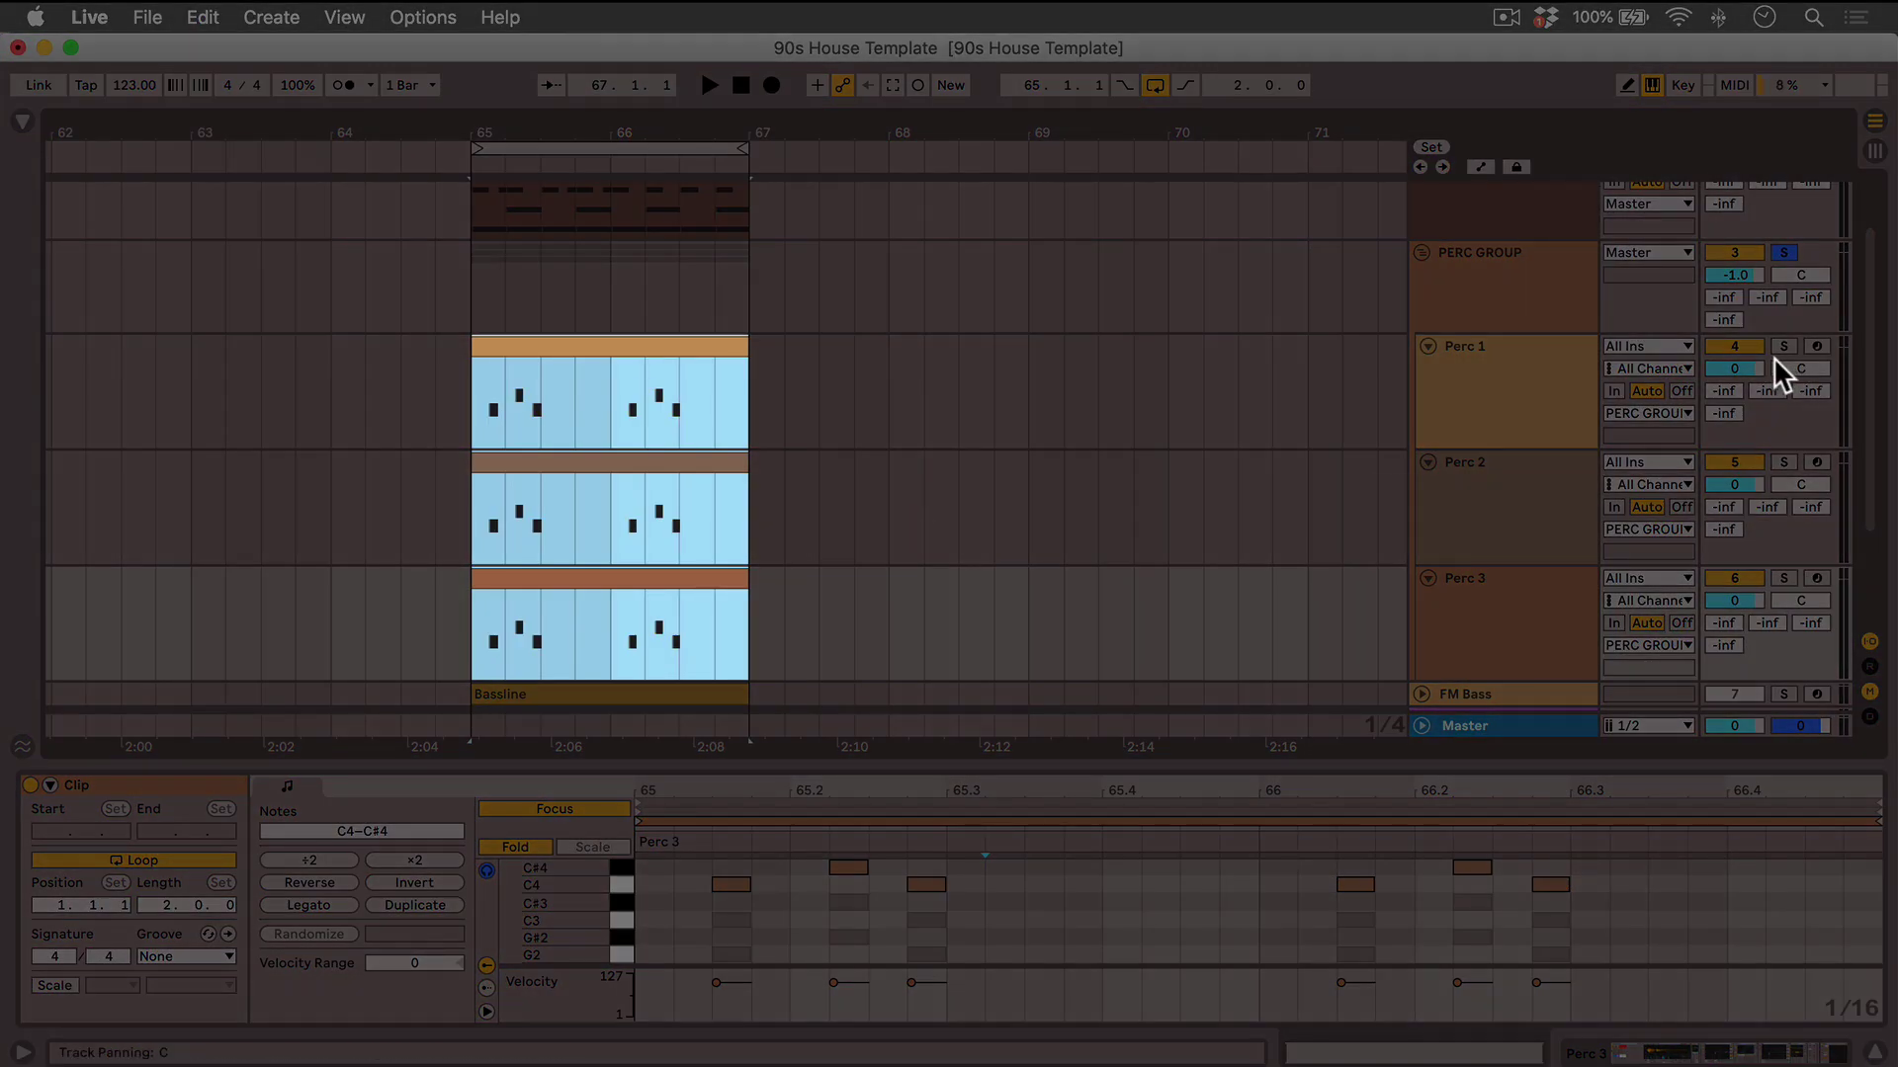
- Switch the PERC GROUP solo off and on again, and start playback of the soloed drums and percussion
click(1785, 251)
click(1785, 251)
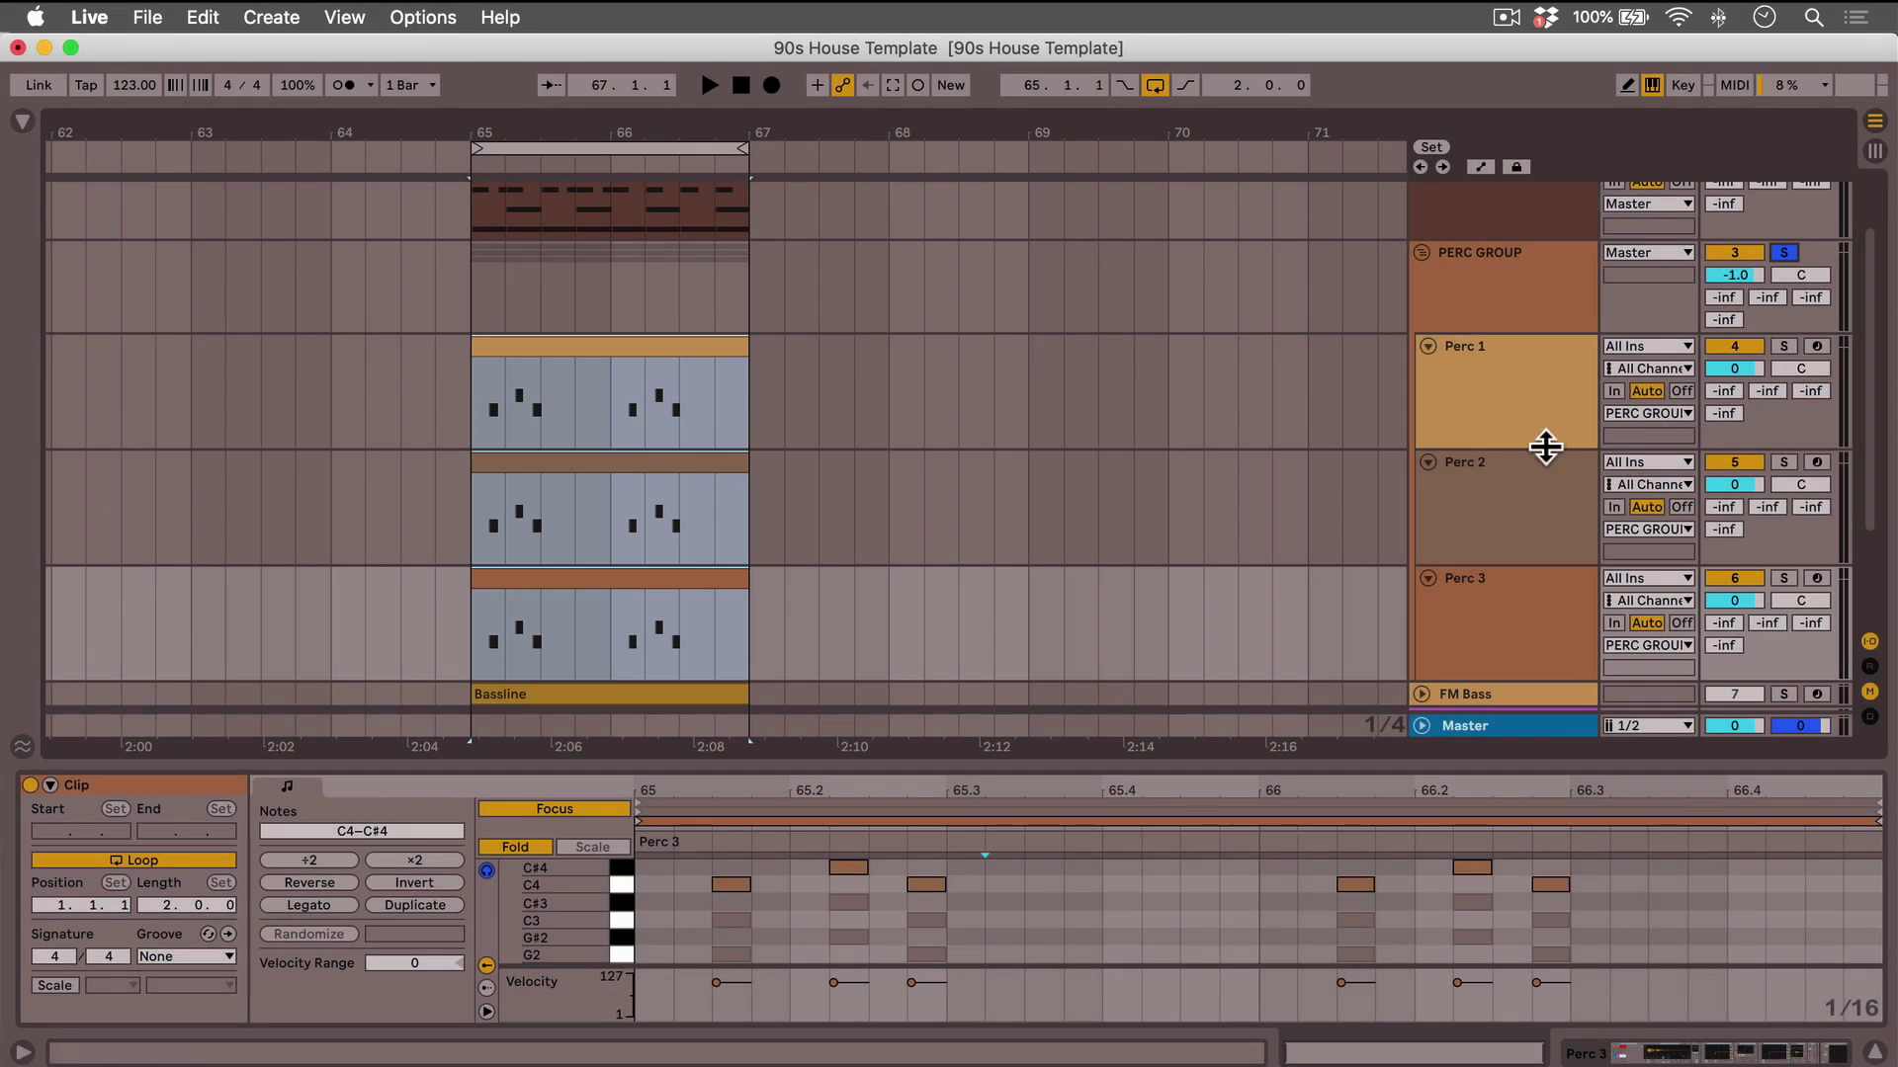
key(space)
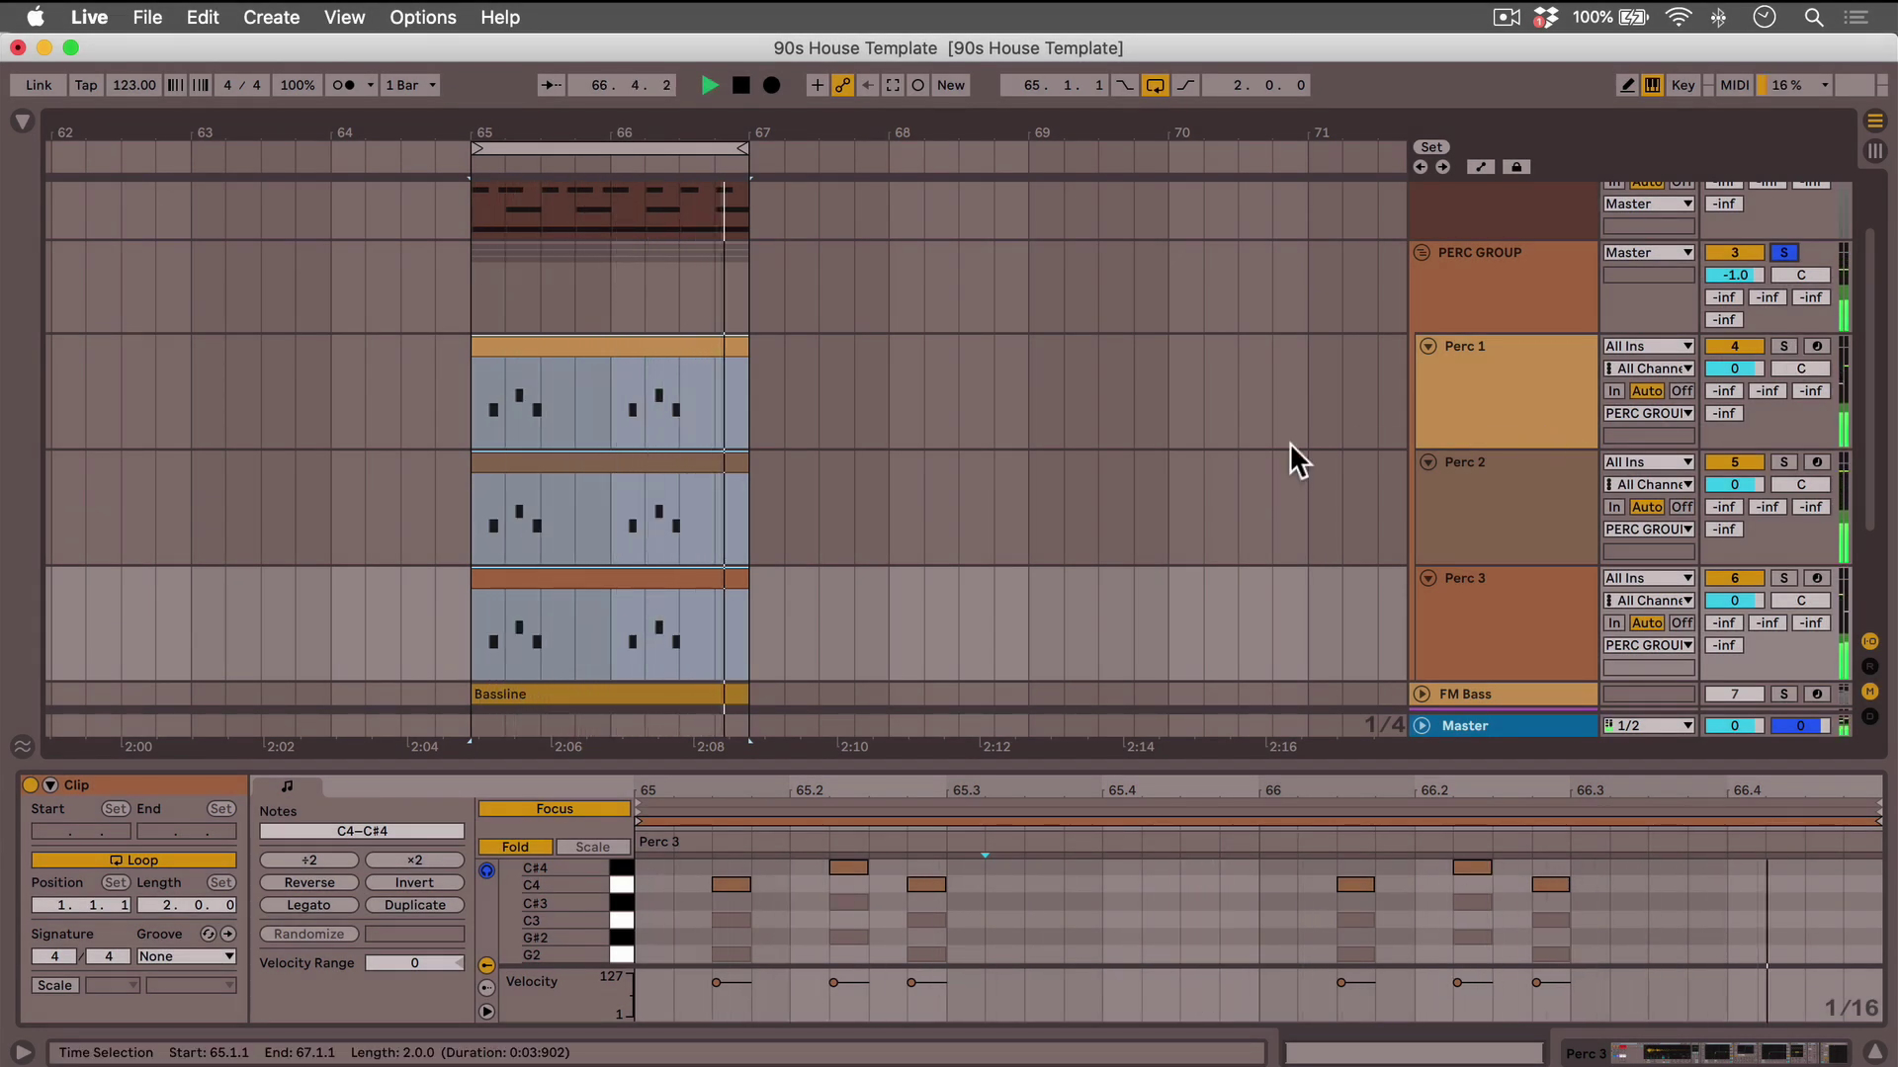
key(space)
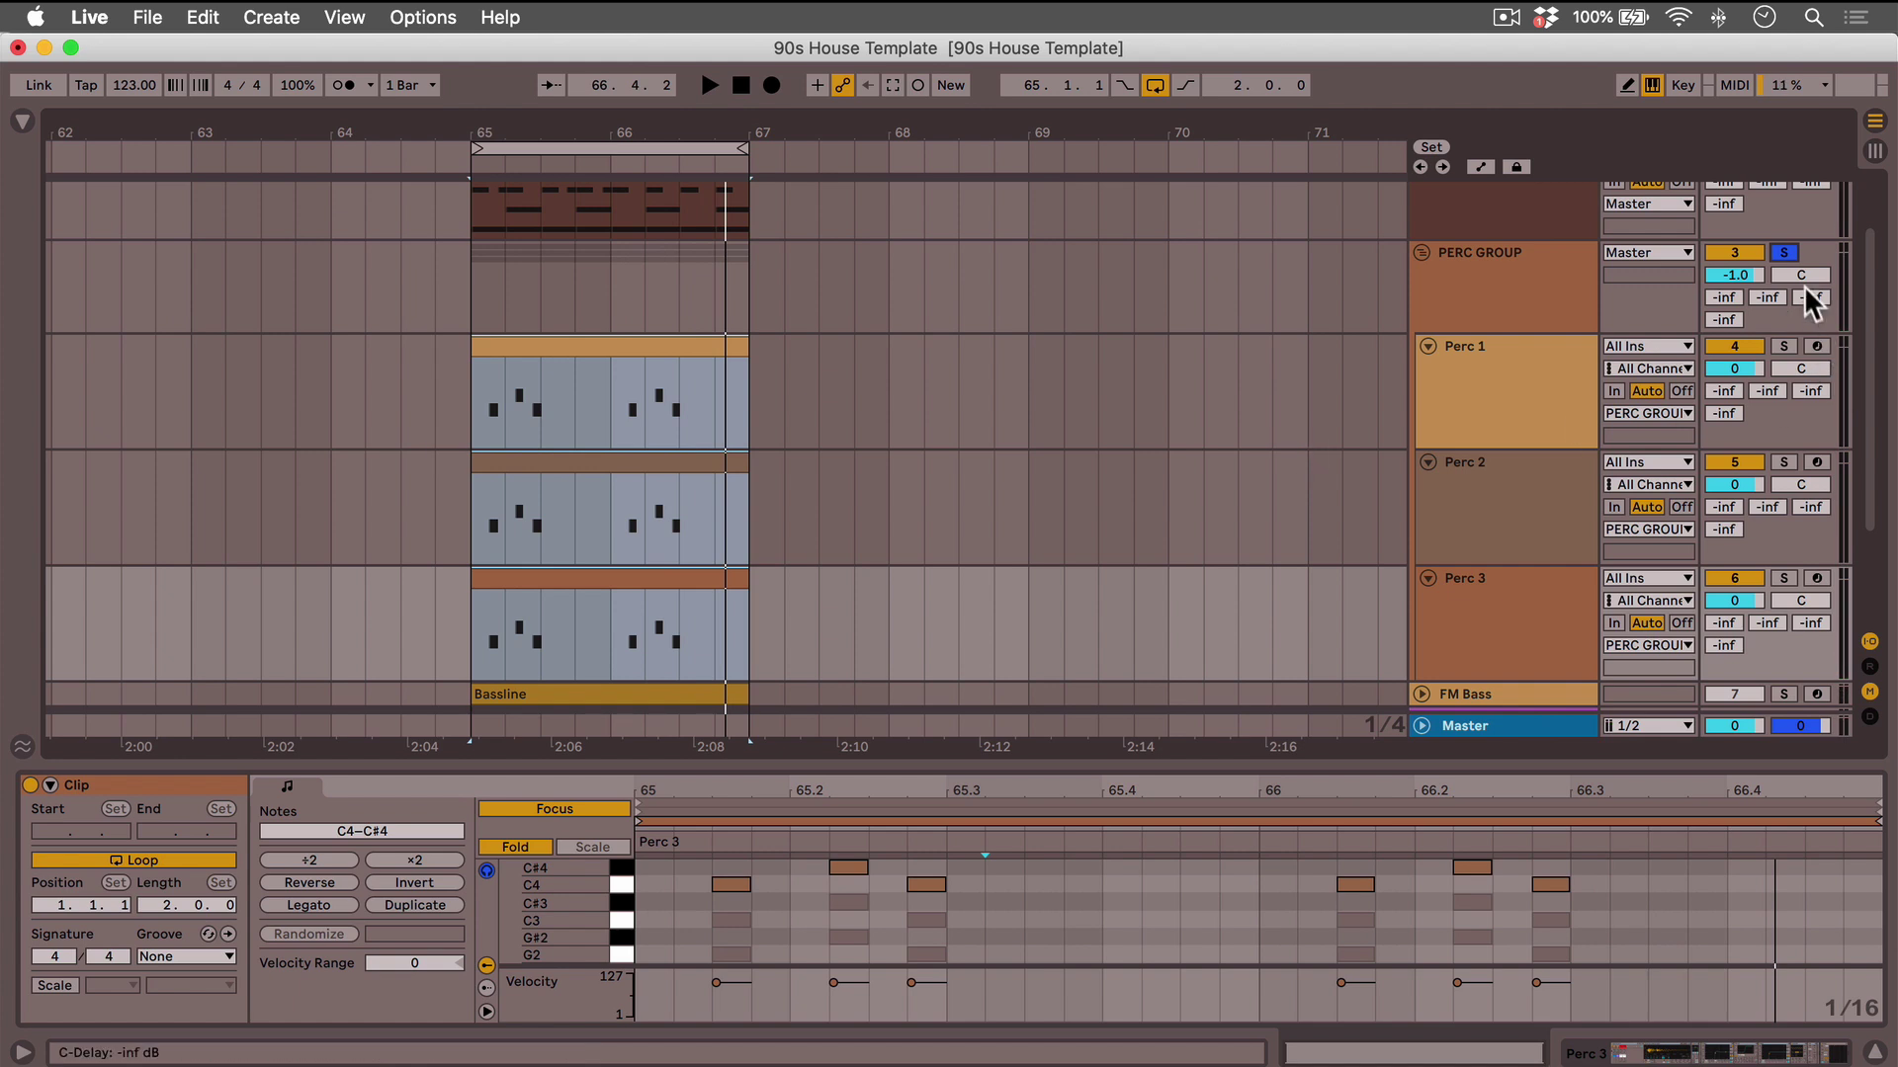
scroll(1801, 267, up, 3)
key(space)
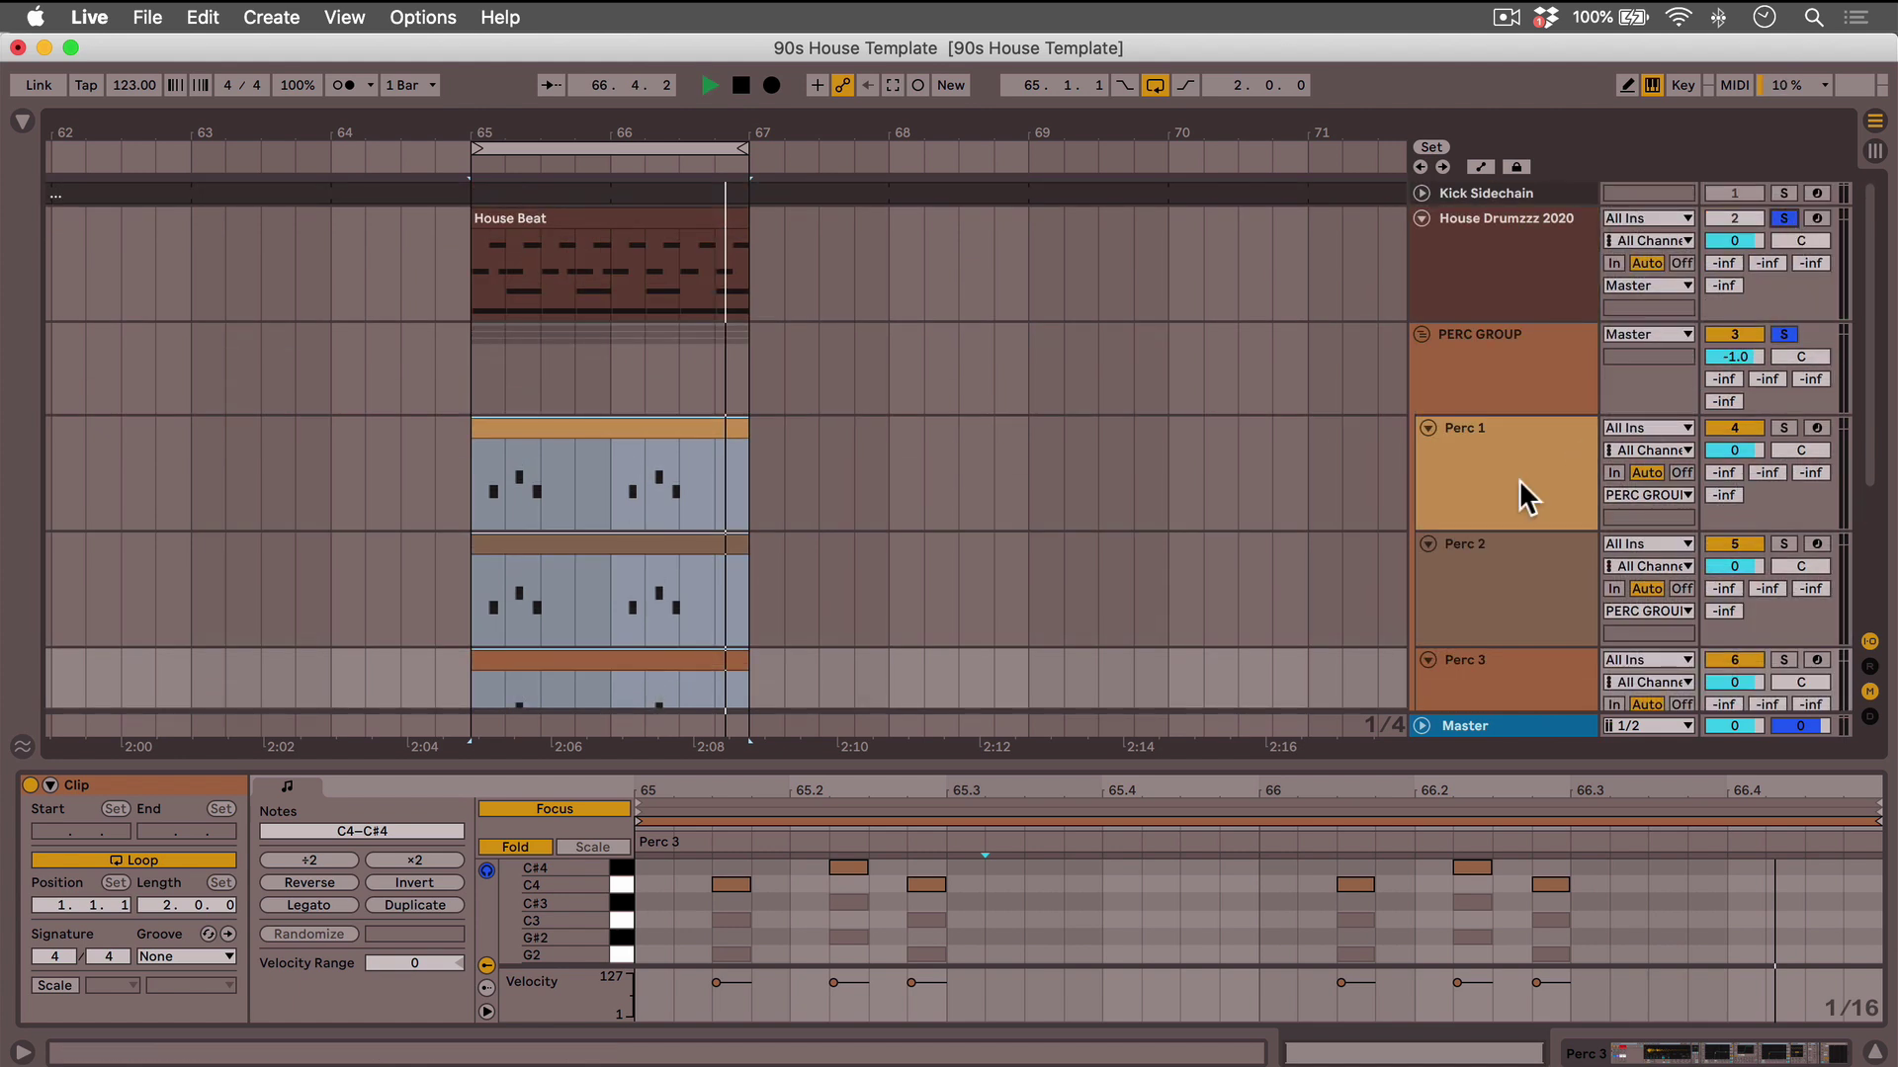
- Enlarge the note editor and shorten the Perc 3 clip's loop to seven sixteenths, ending at 65.2.4
scroll(1520, 478, down, 5)
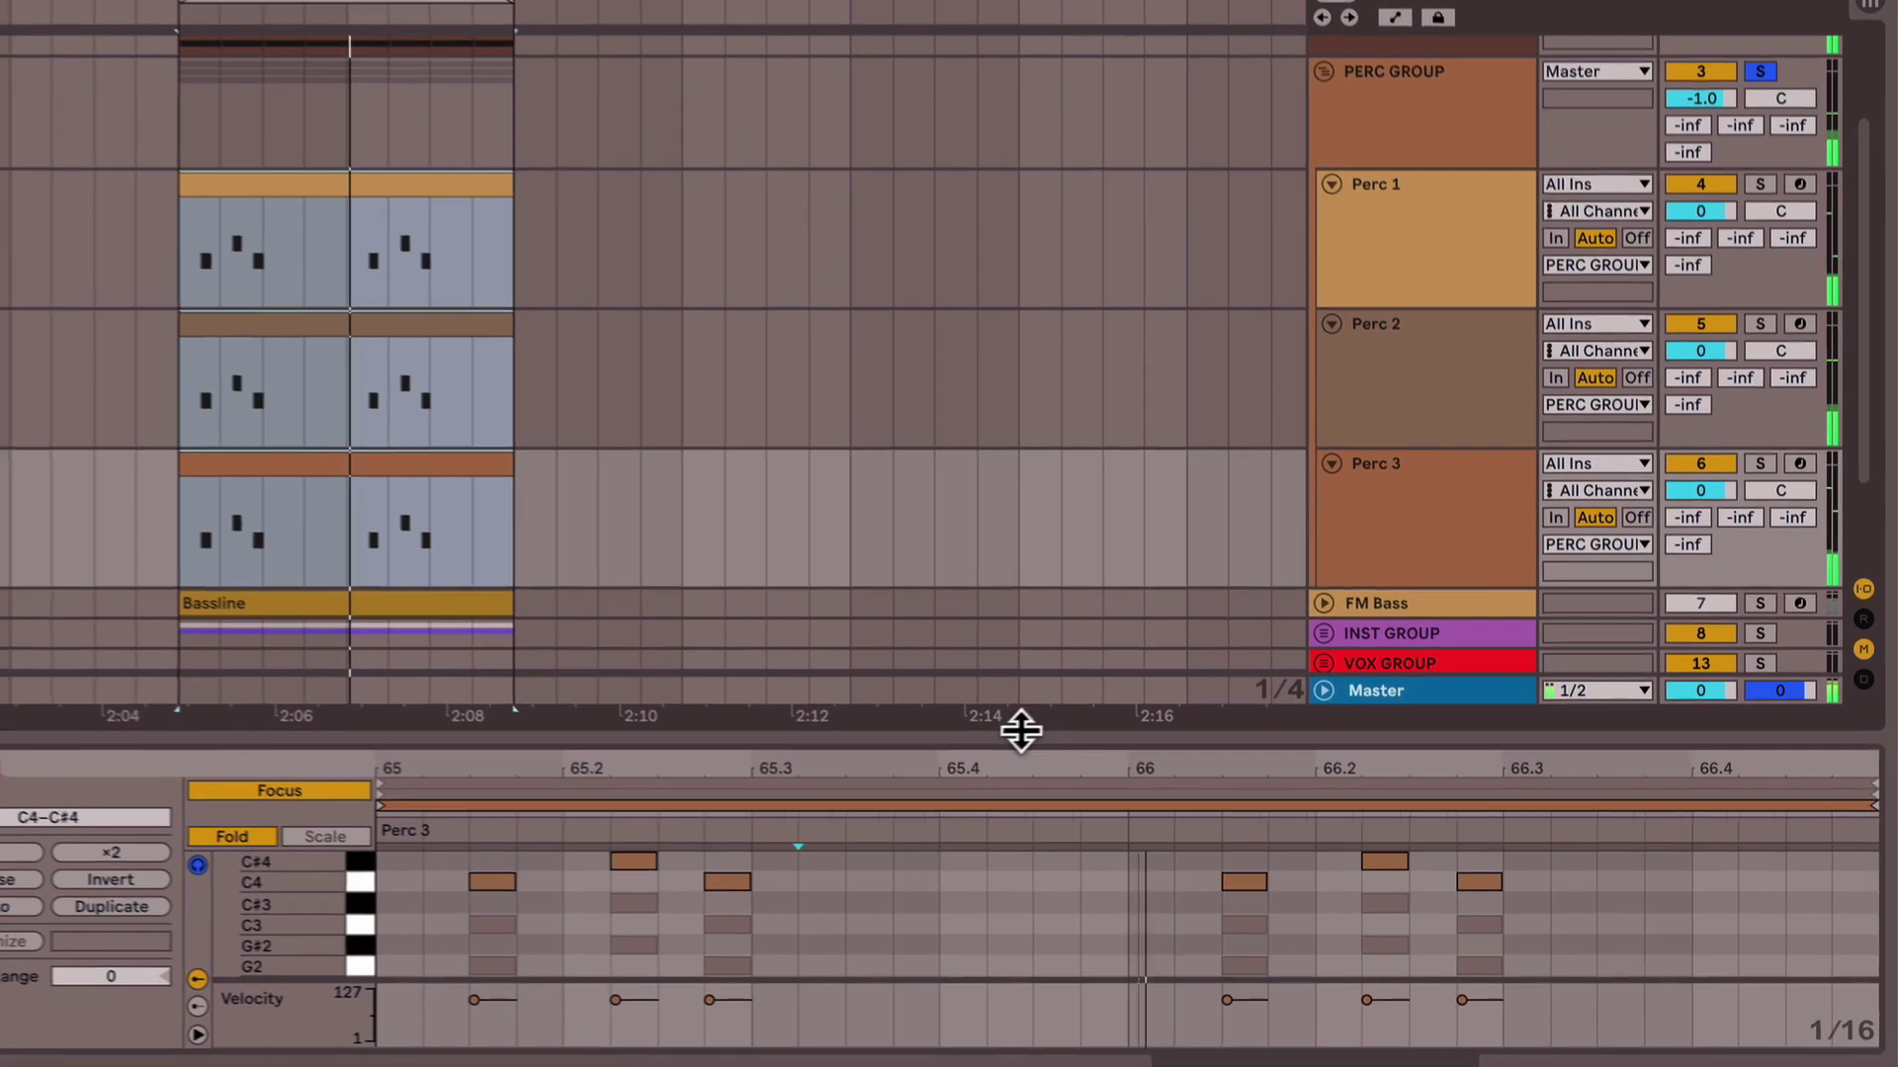
drag(1020, 731, 1064, 475)
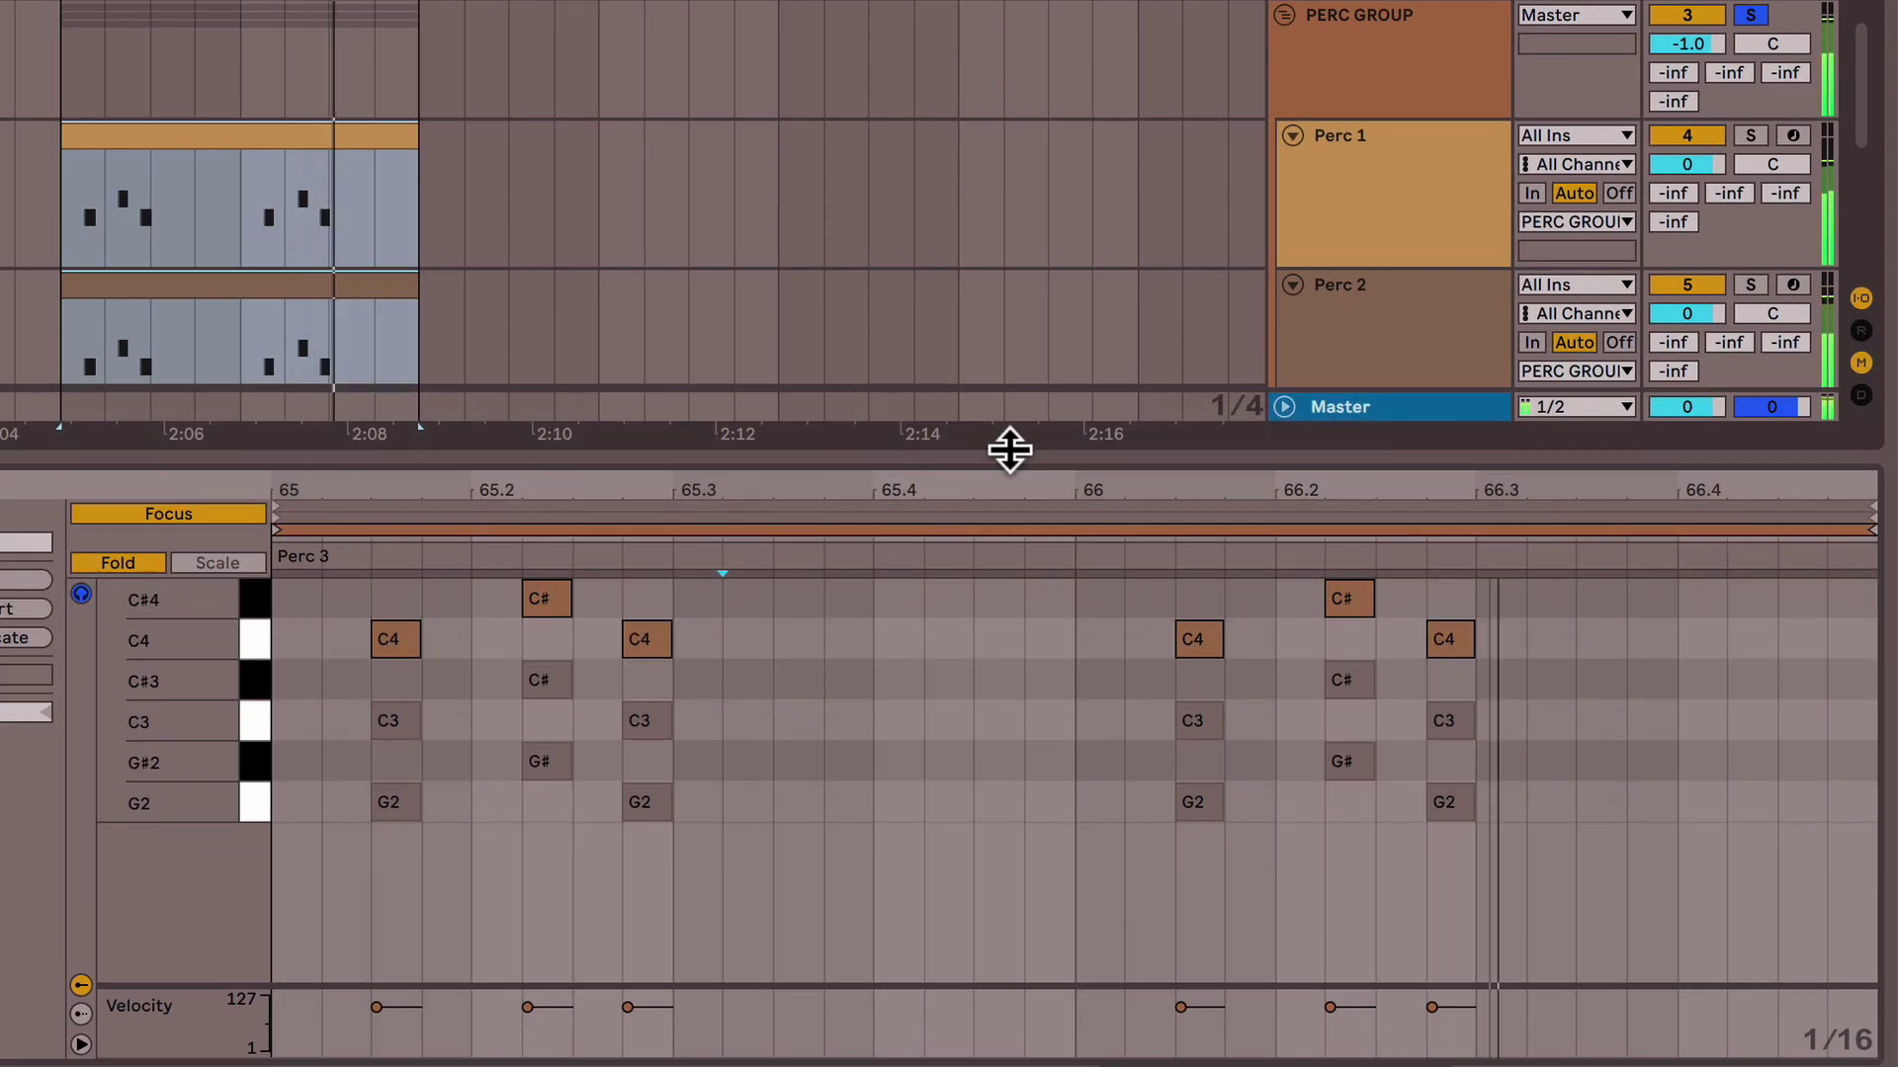
click(997, 529)
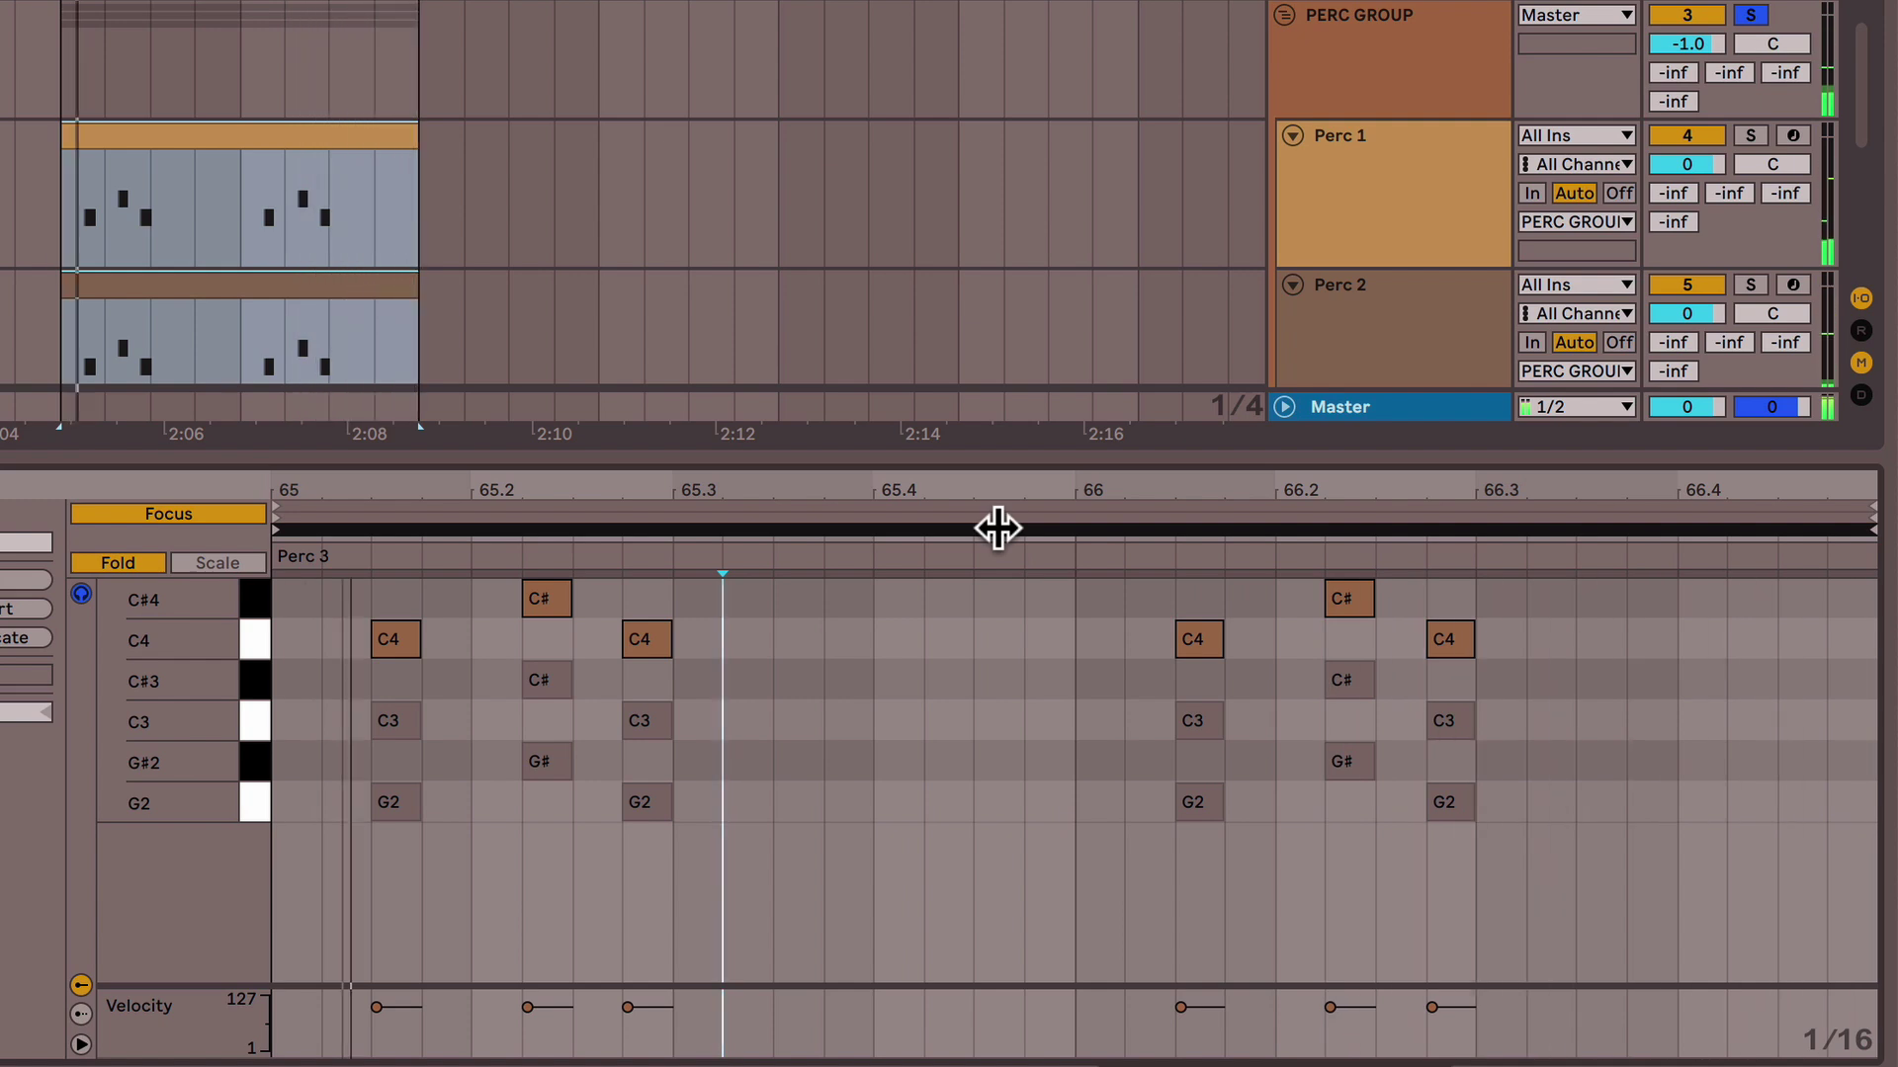
click(1868, 532)
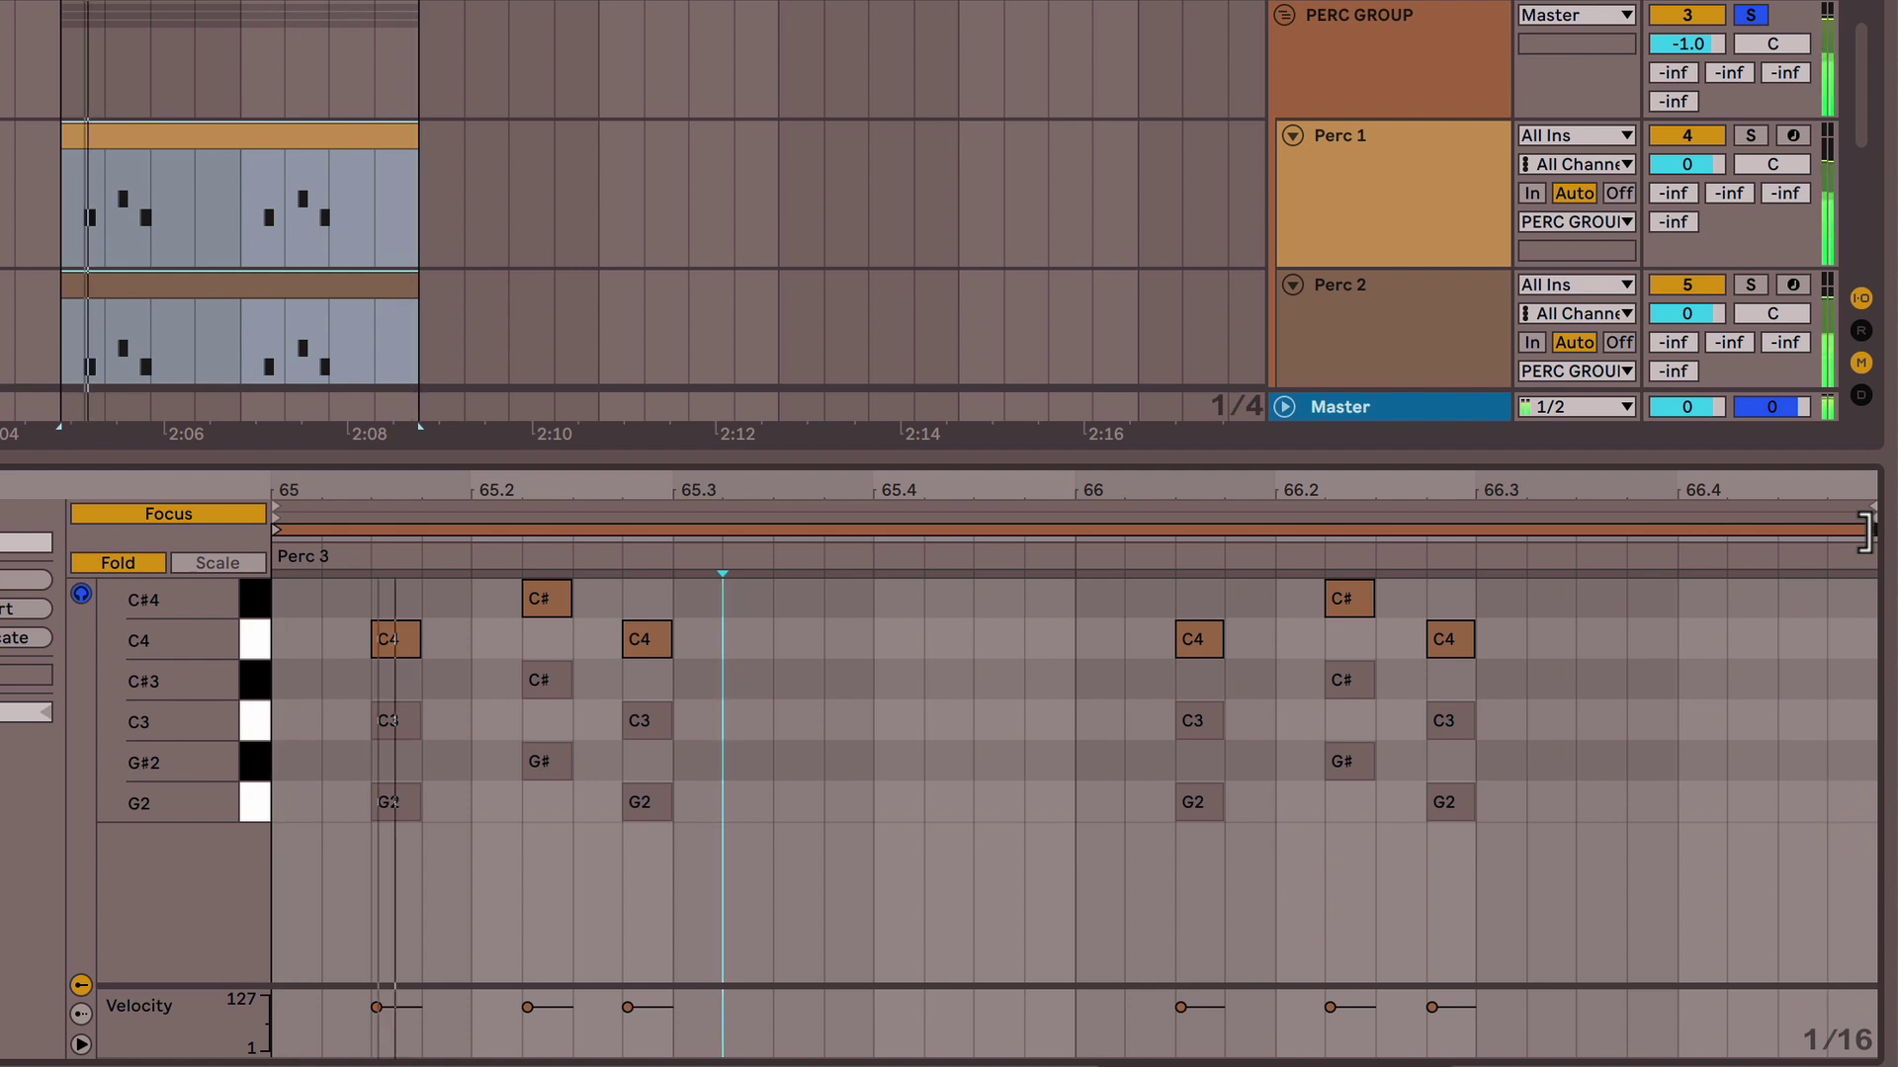
drag(1865, 532, 631, 530)
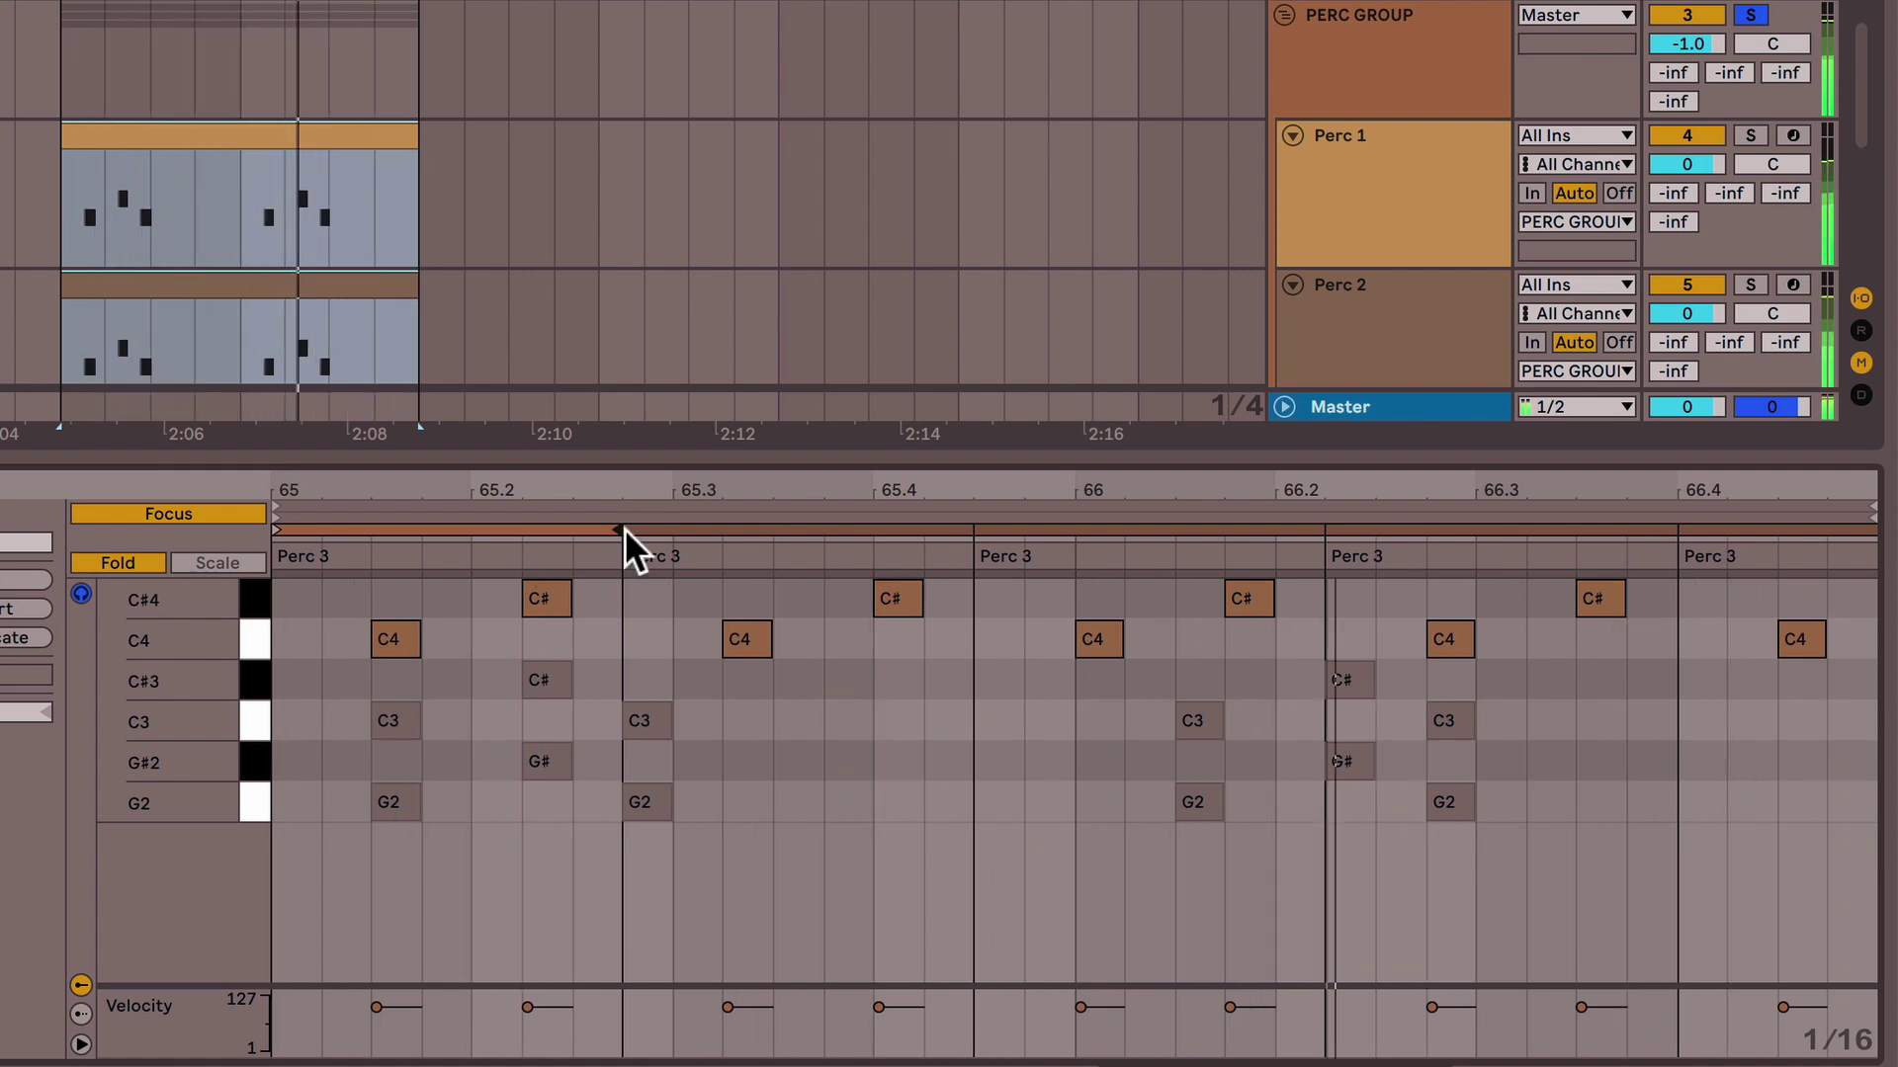
- Make Perc 2 the active clip and shorten its loop to two beats, ending at 65.3
click(1615, 513)
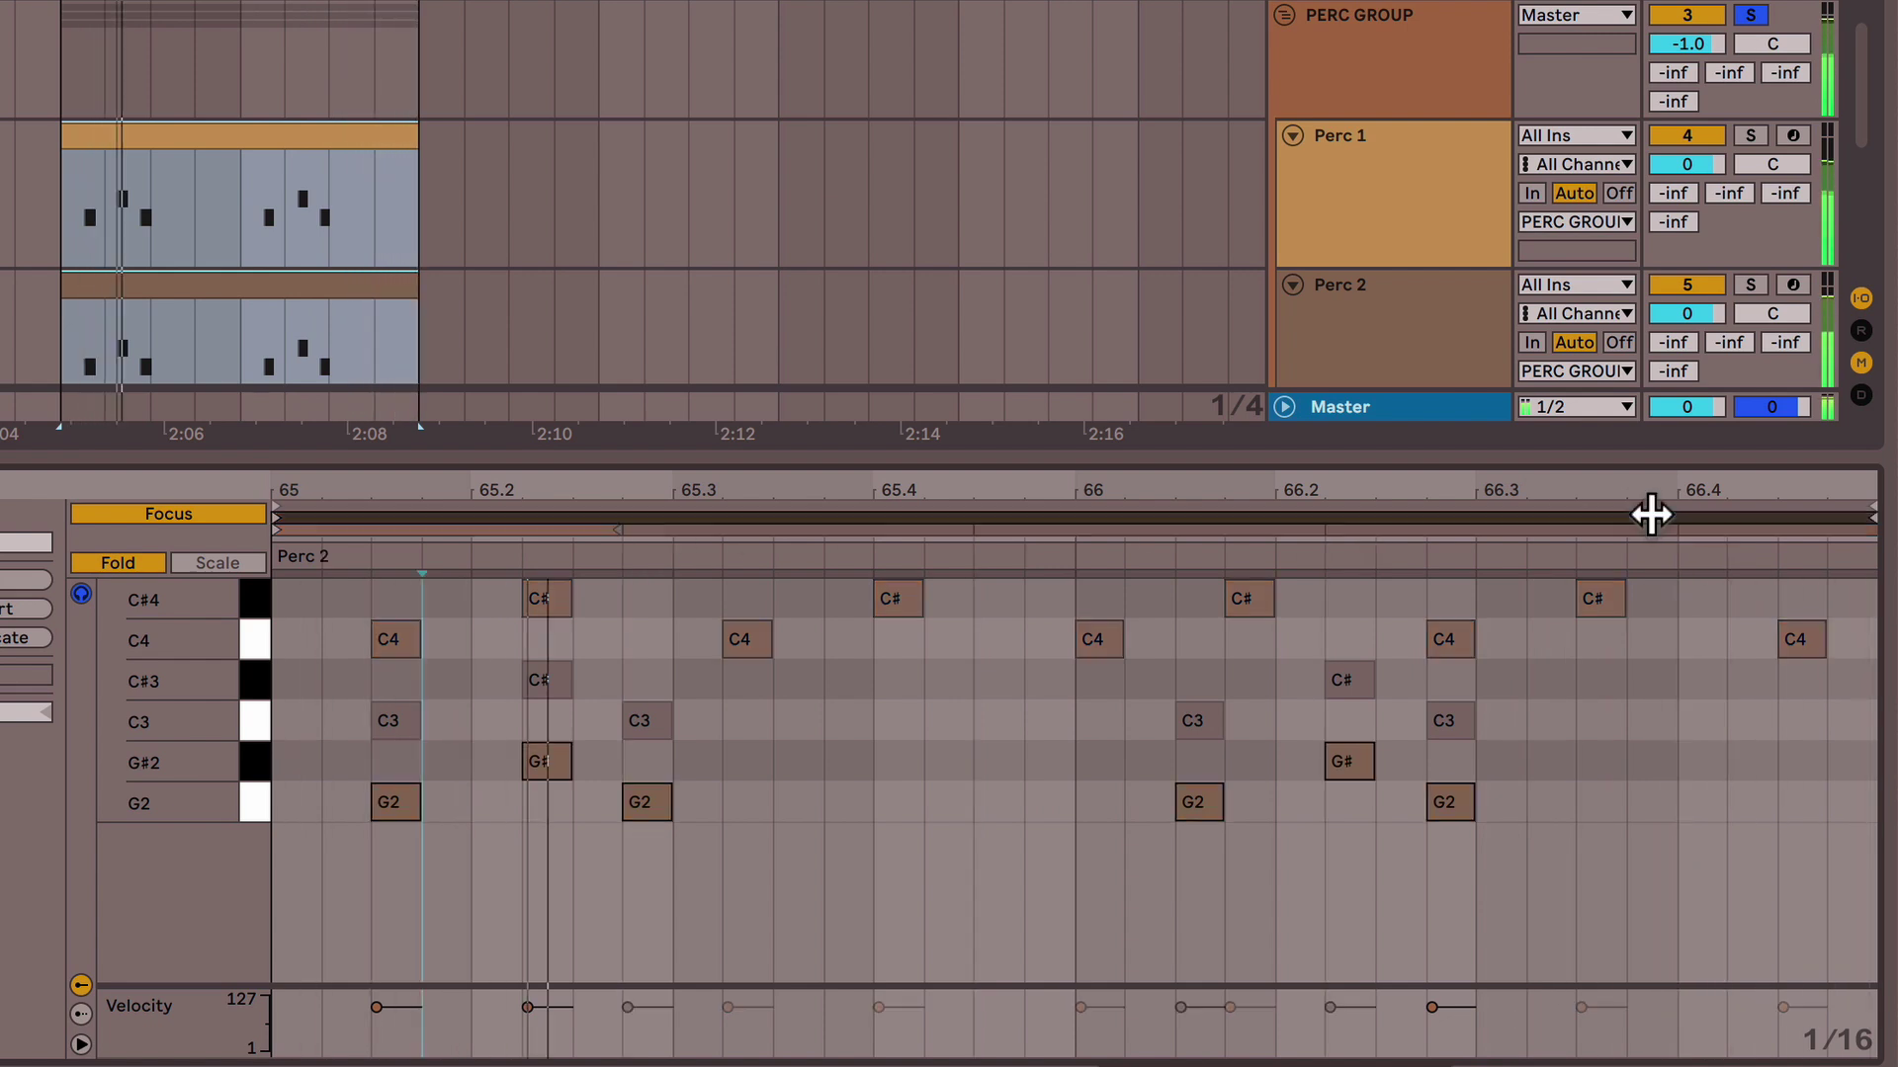
click(1855, 530)
click(1874, 517)
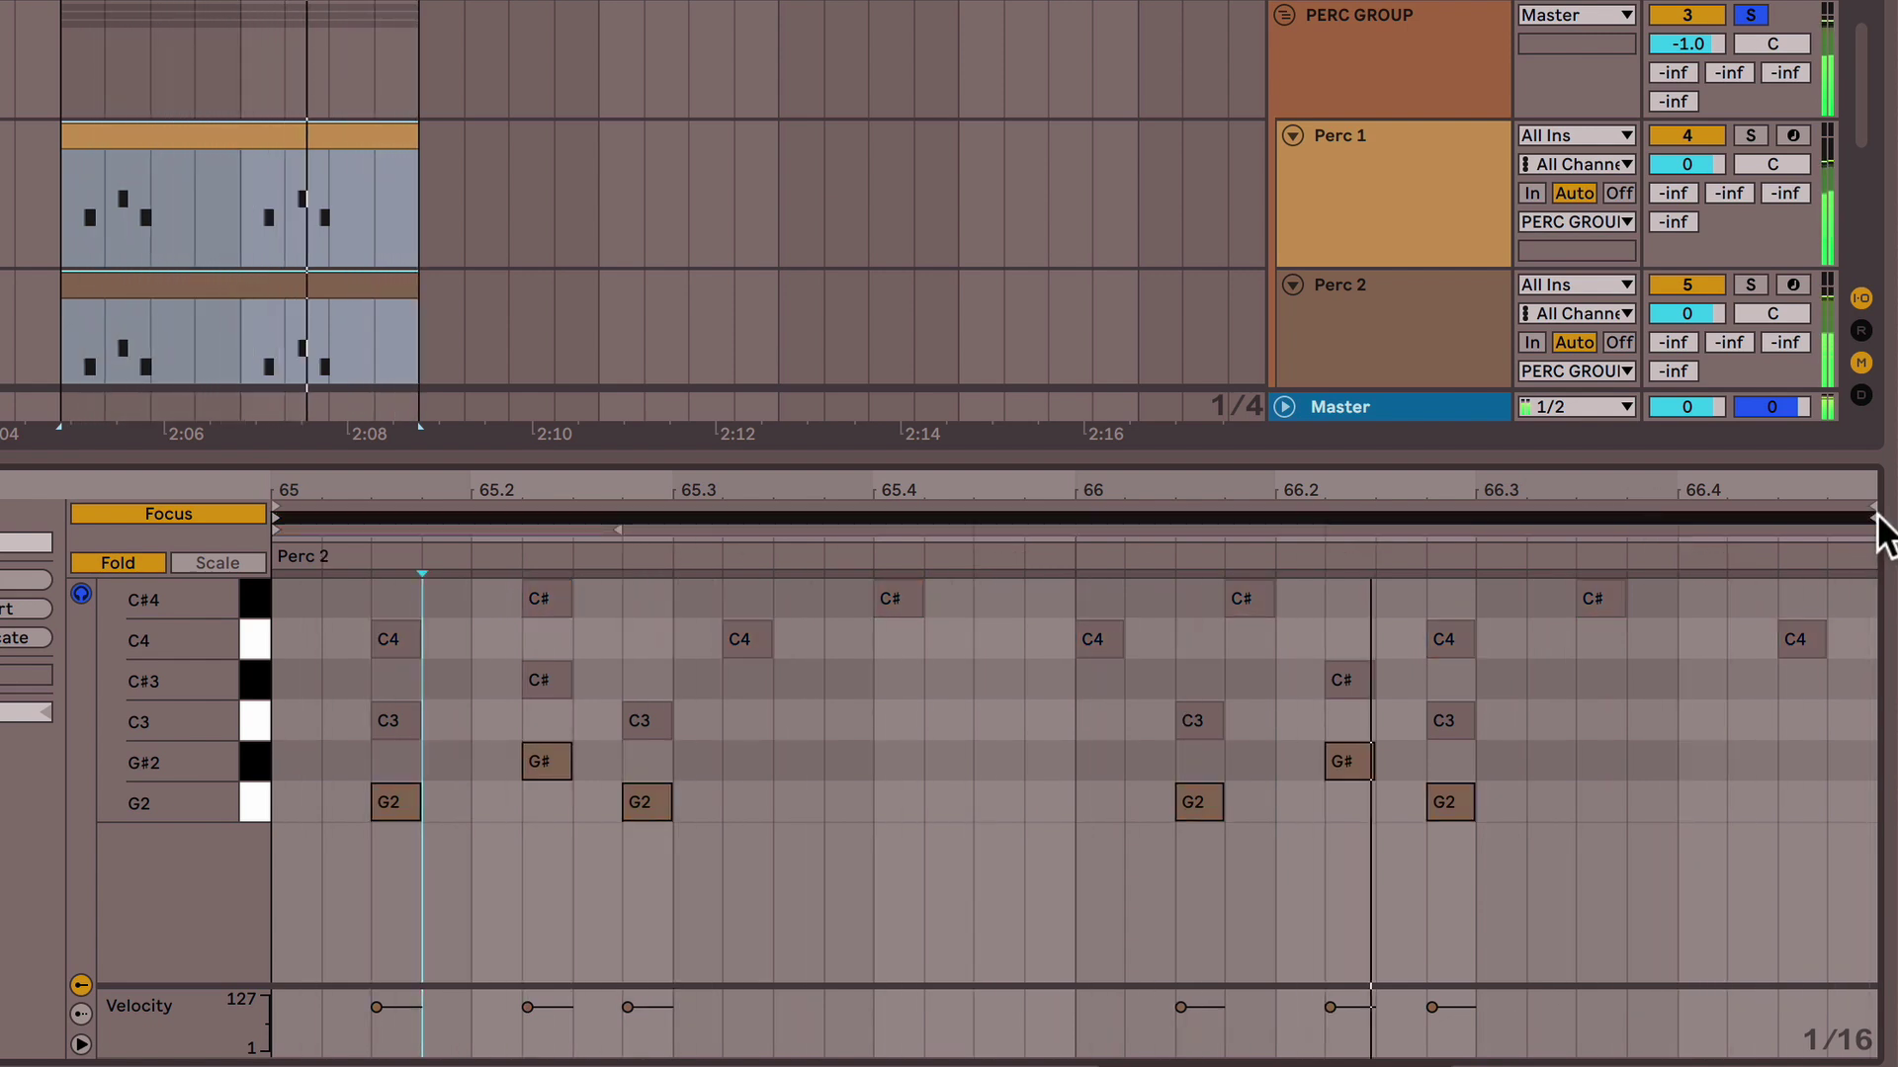
click(1865, 520)
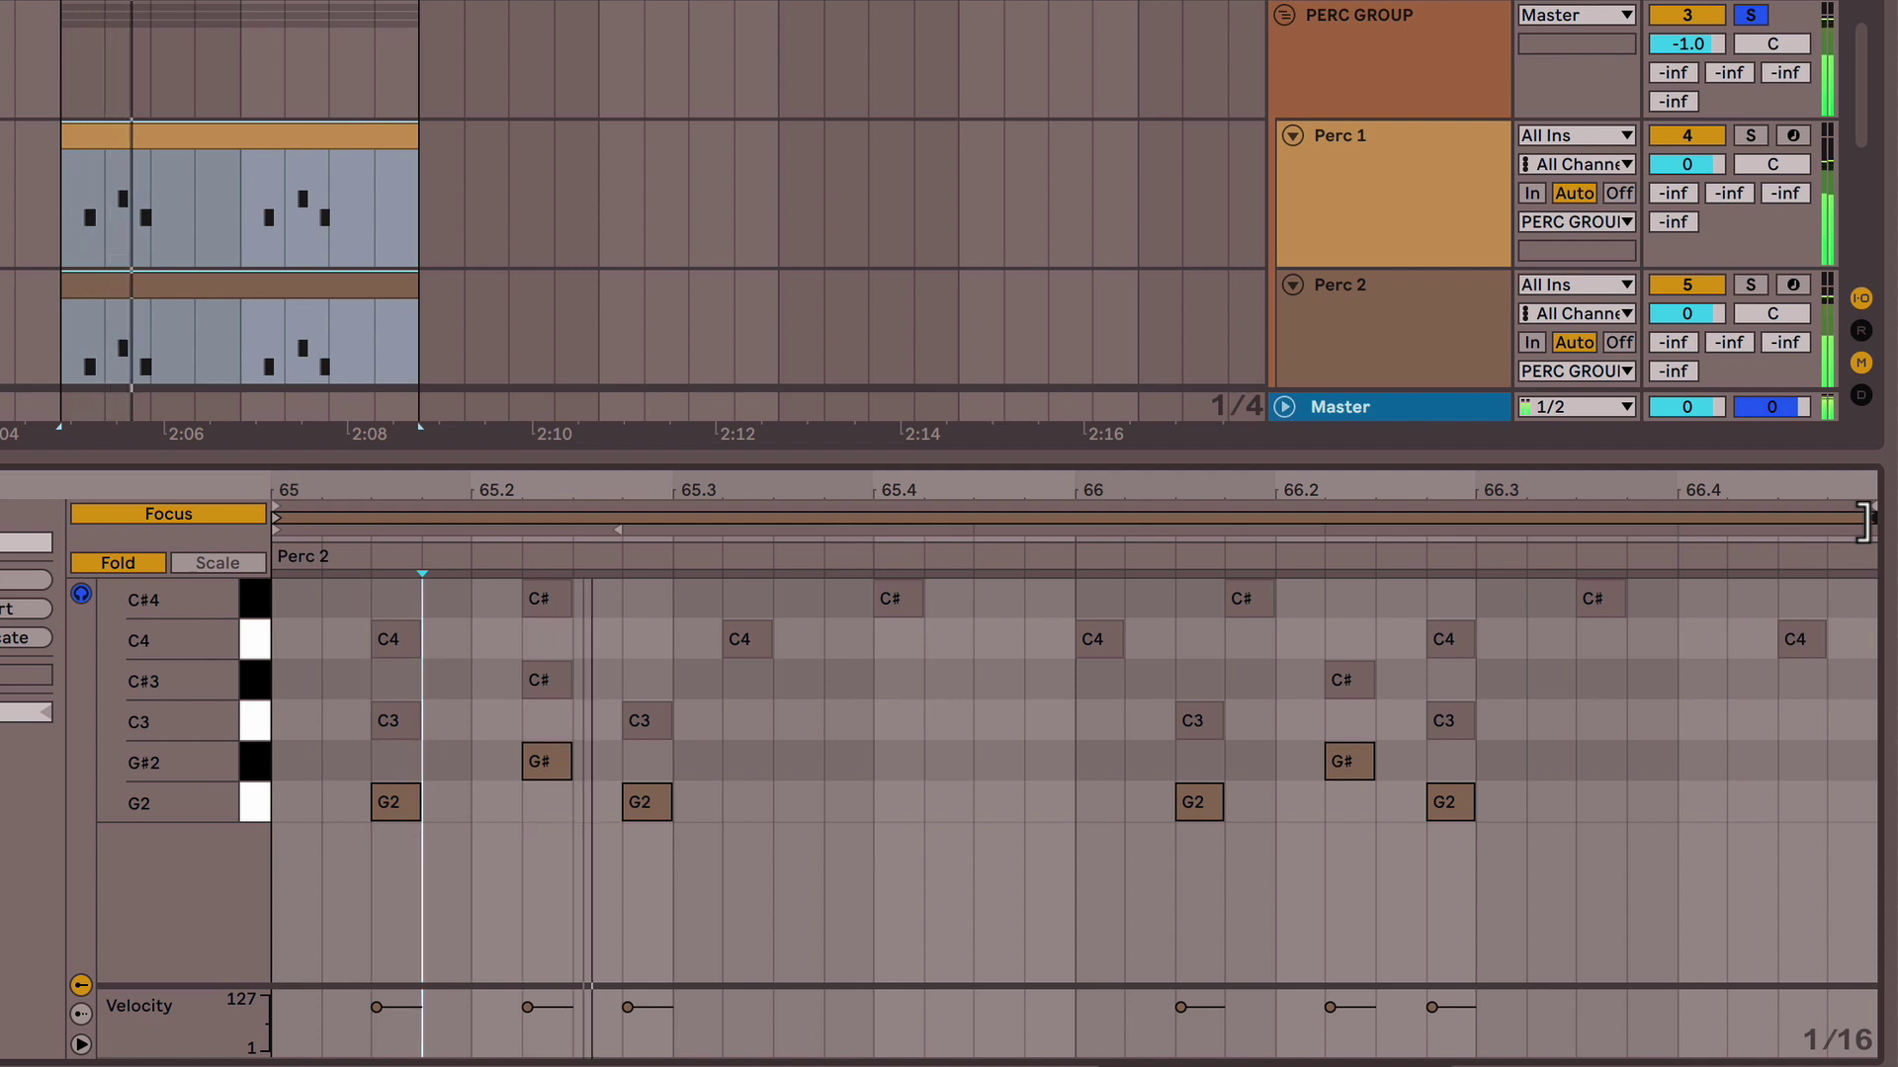
drag(1865, 521, 672, 518)
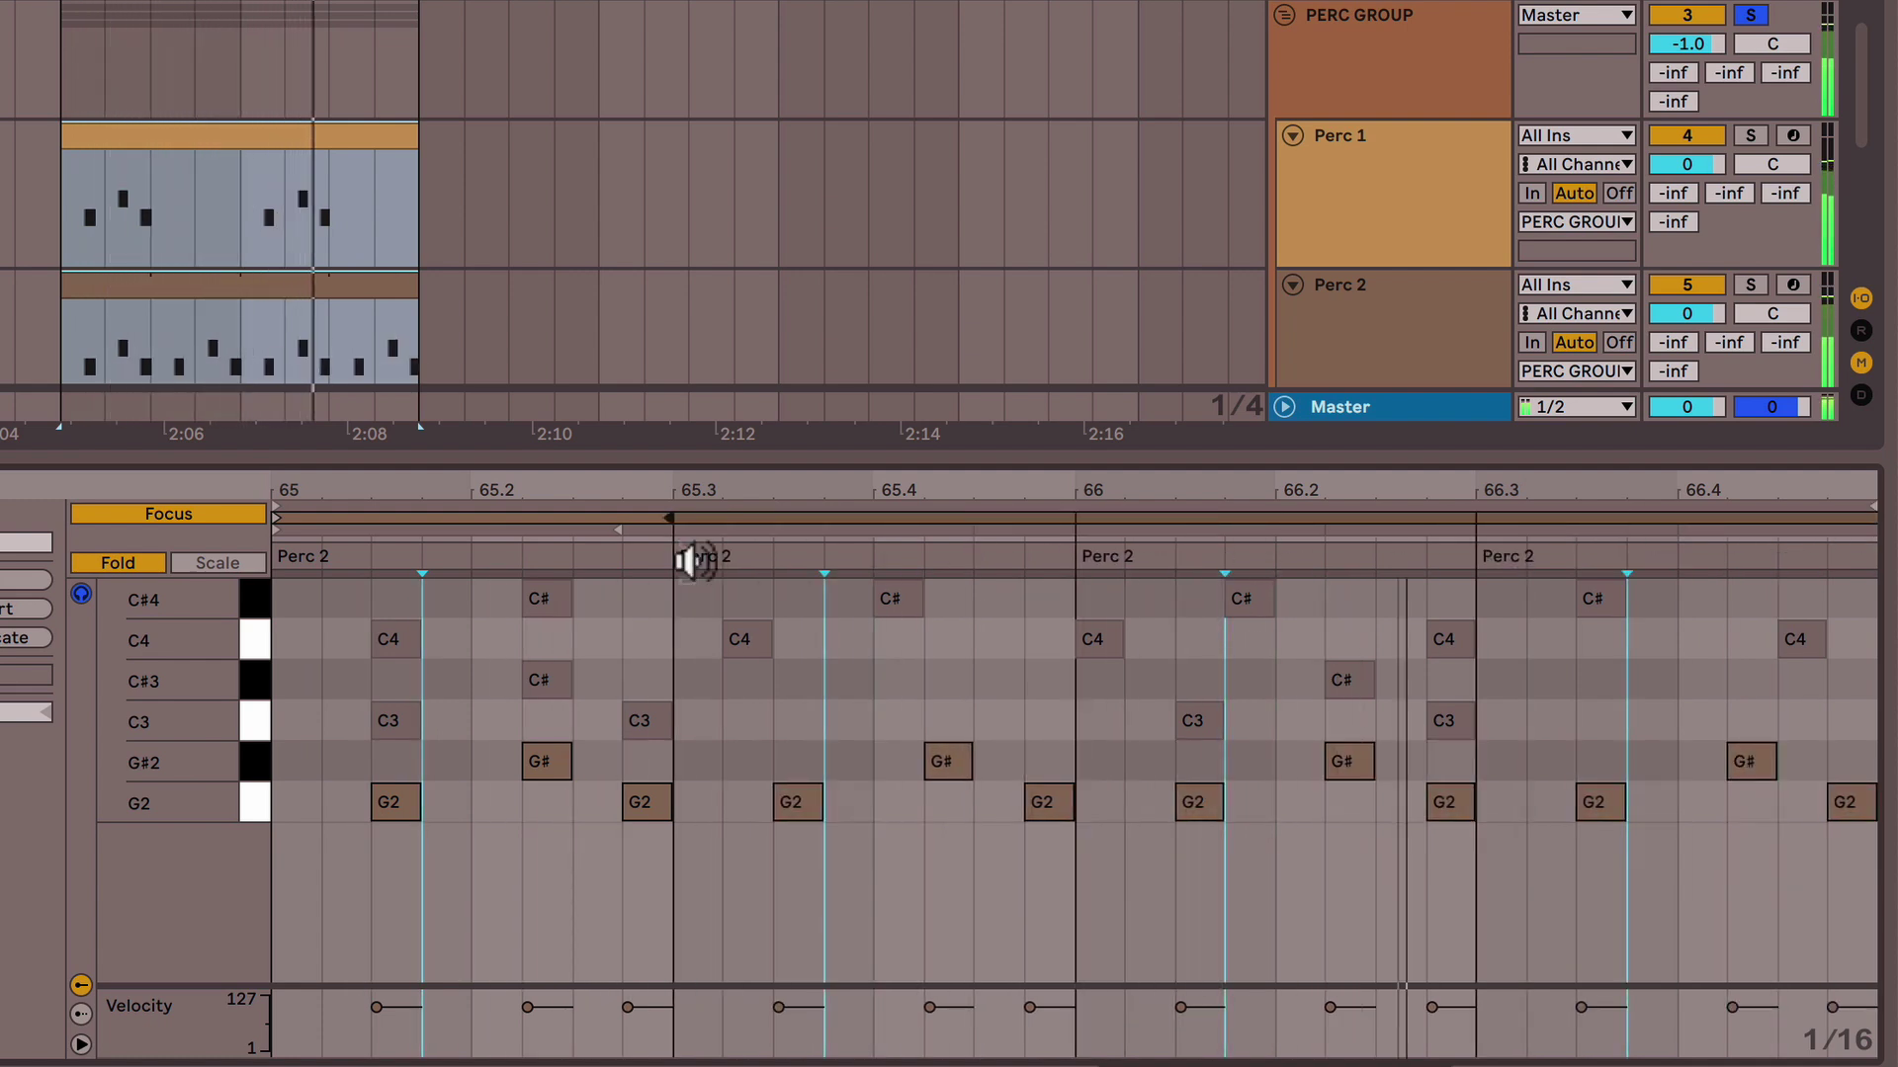
- Make Perc 1 the active clip and shorten its loop by moving the loop end earlier
click(1865, 510)
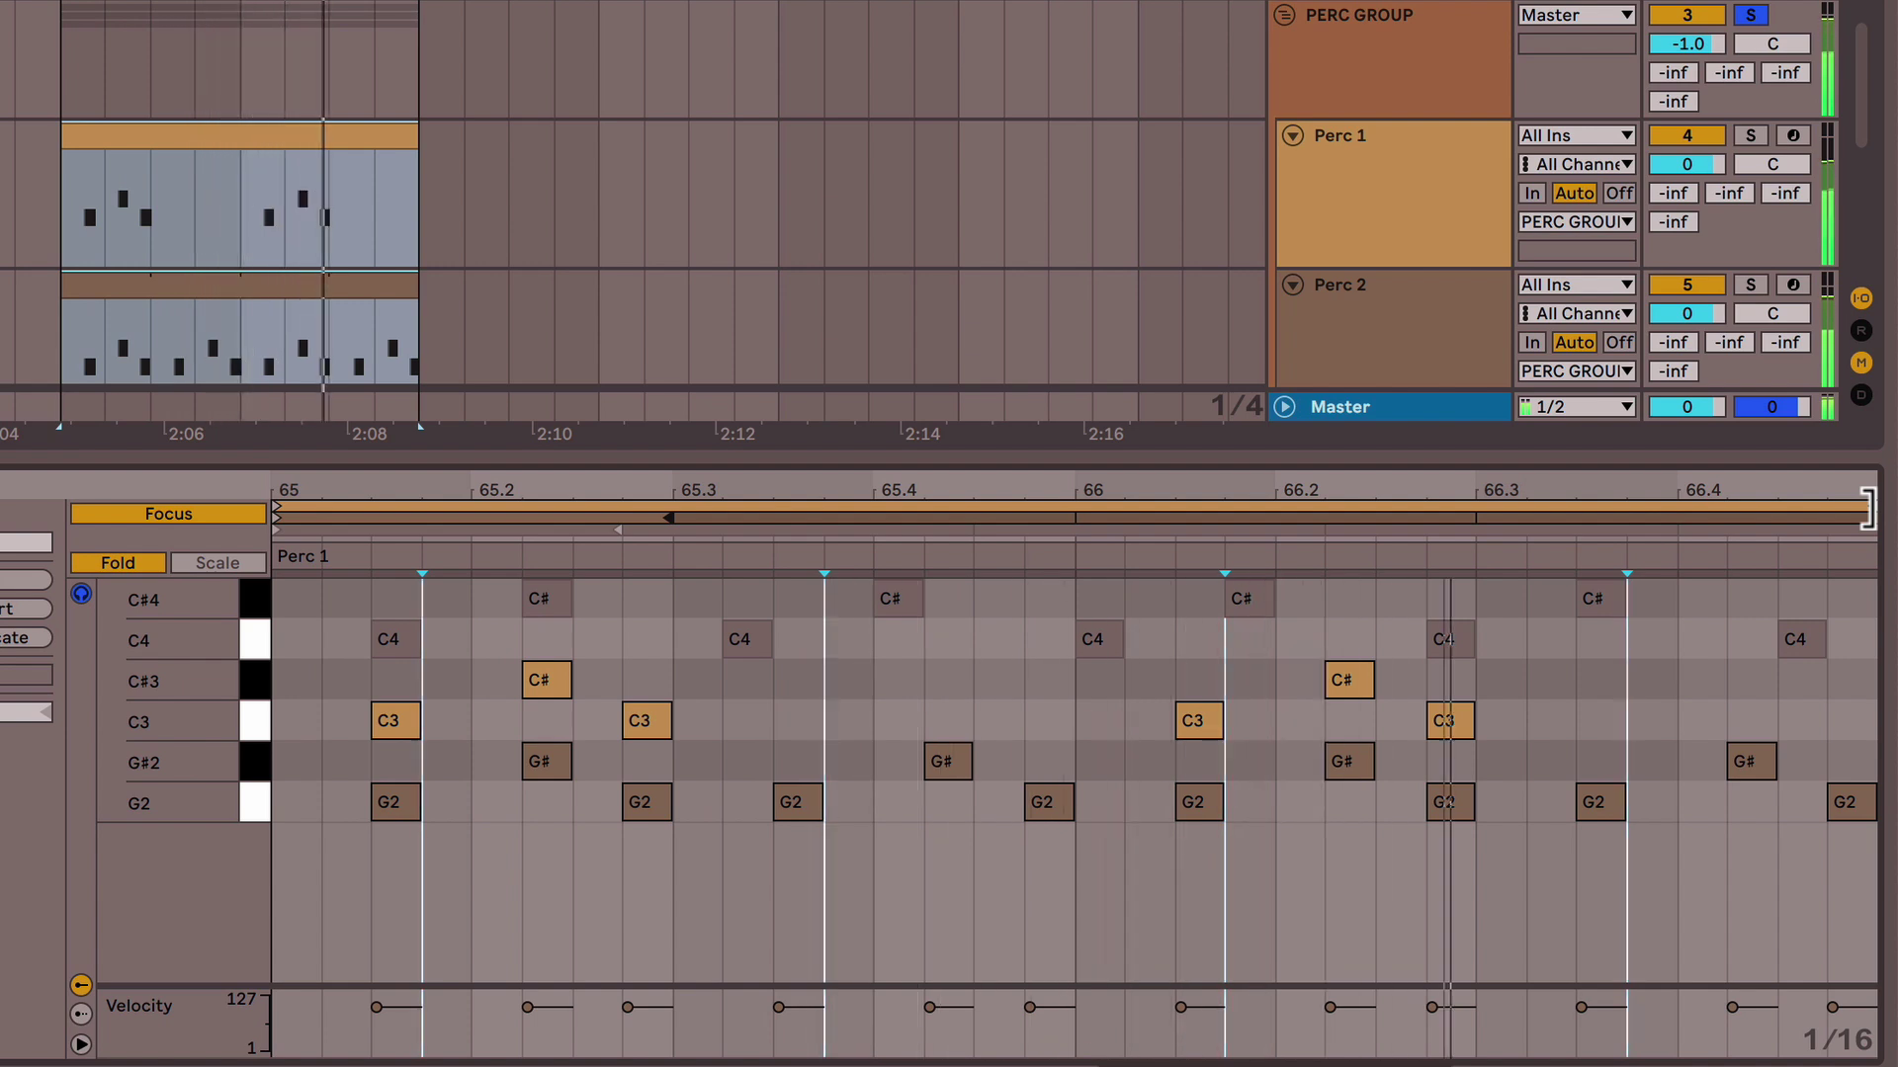
drag(1865, 511, 1574, 509)
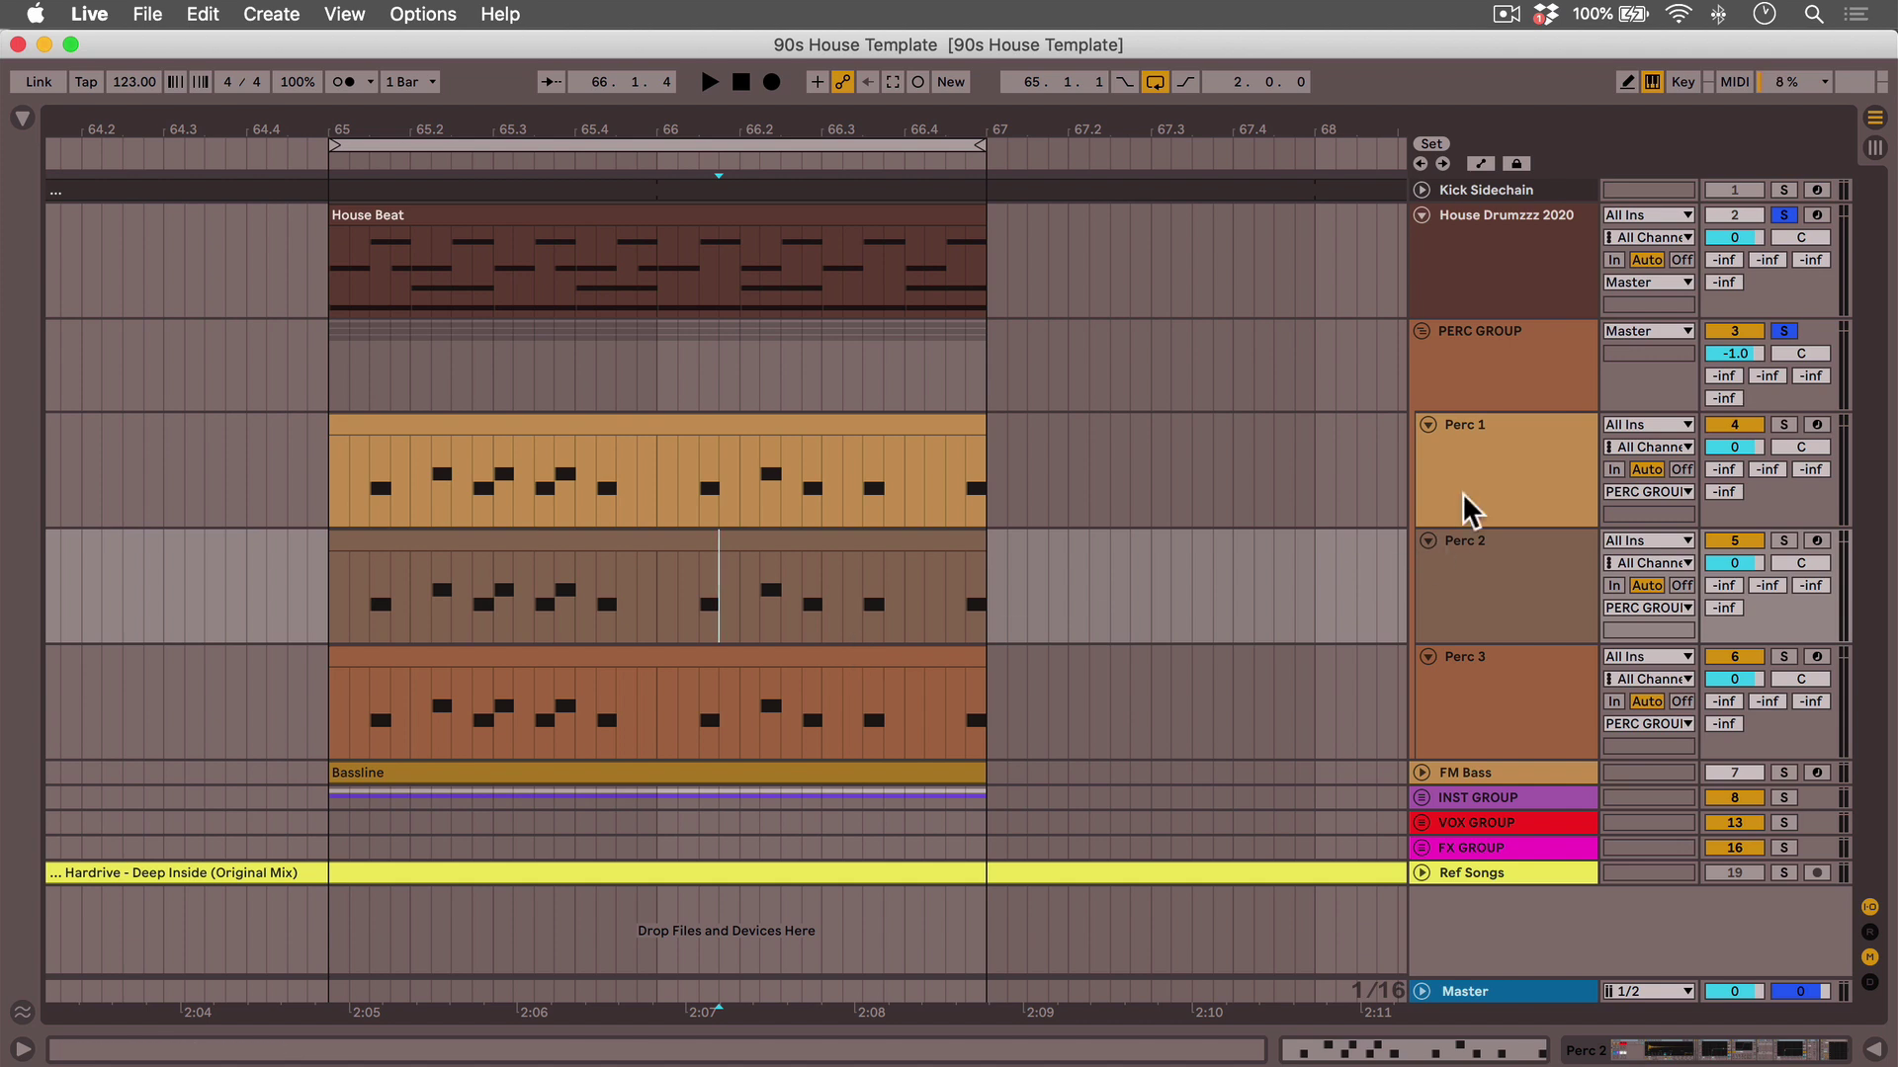
- Link the Perc 1, Perc 2 and Perc 3 tracks for simultaneous arrangement editing
click(1473, 466)
shift+click(1480, 680)
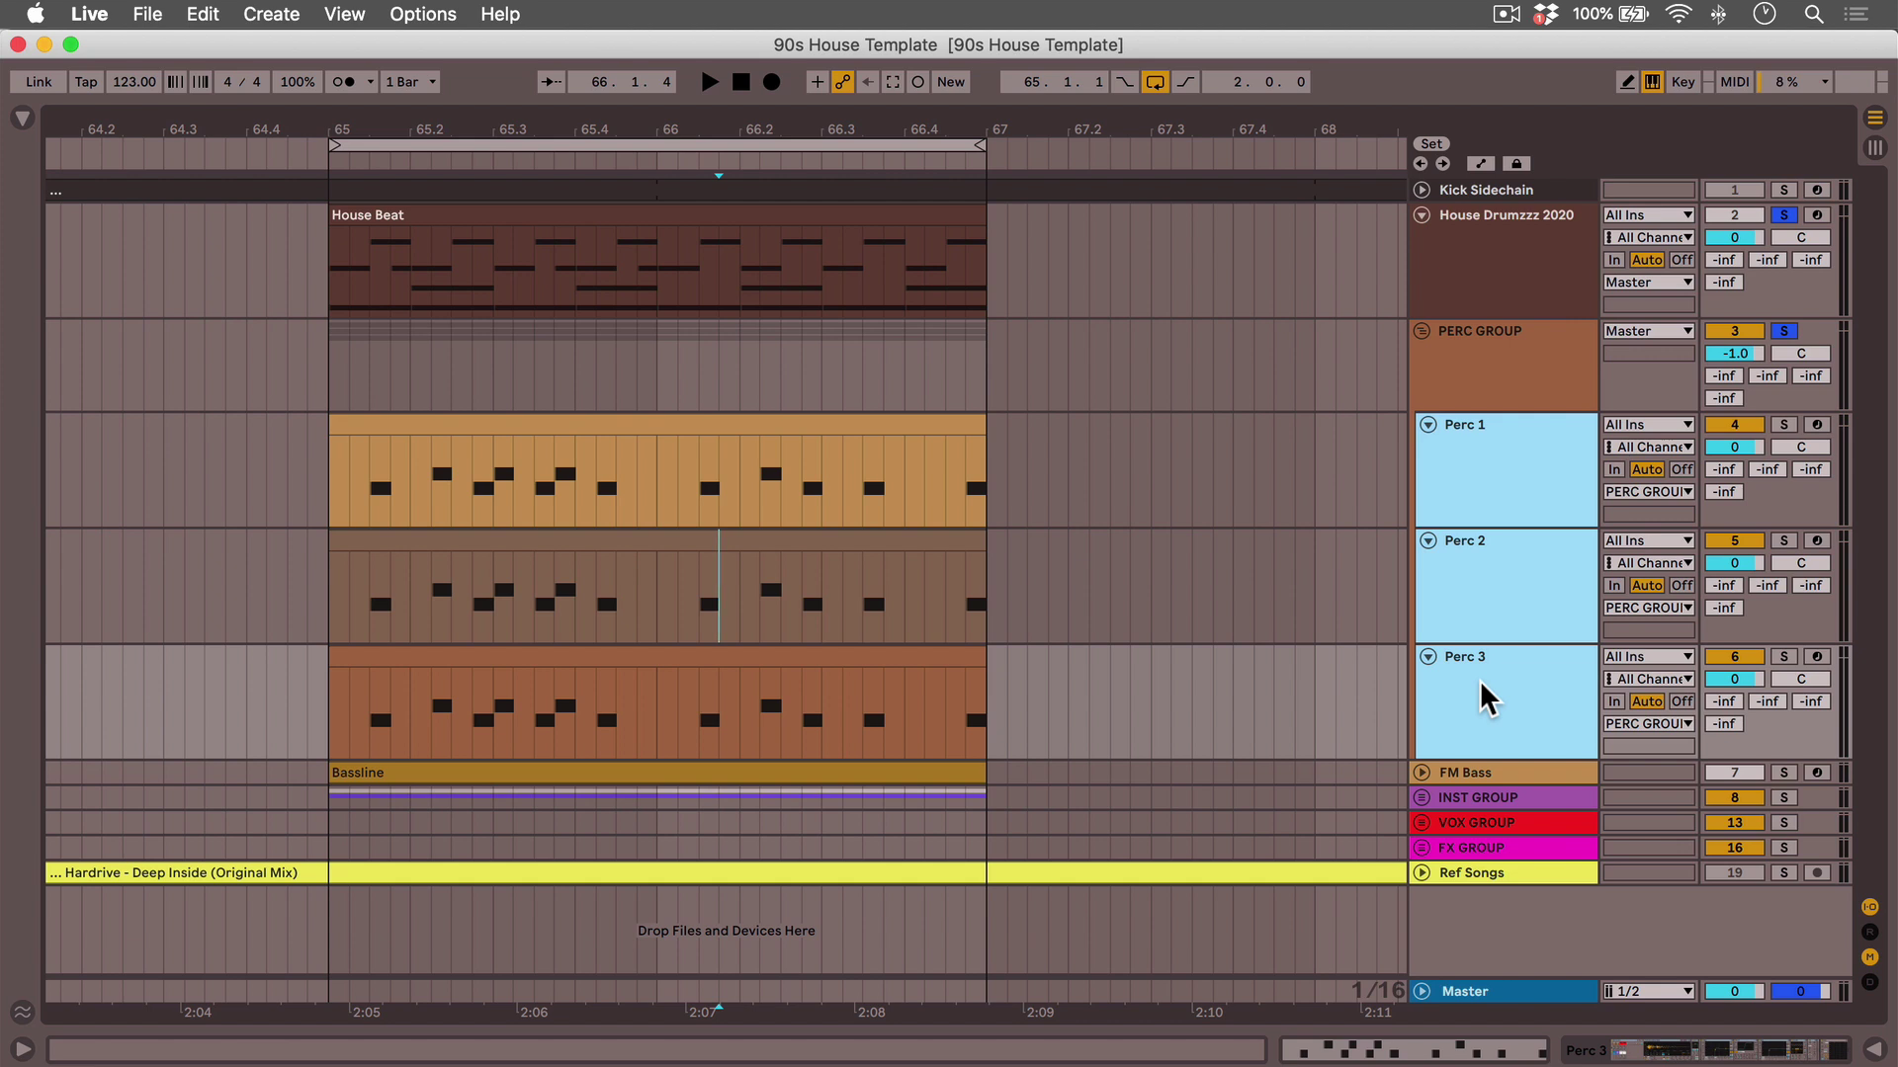
right_click(1480, 680)
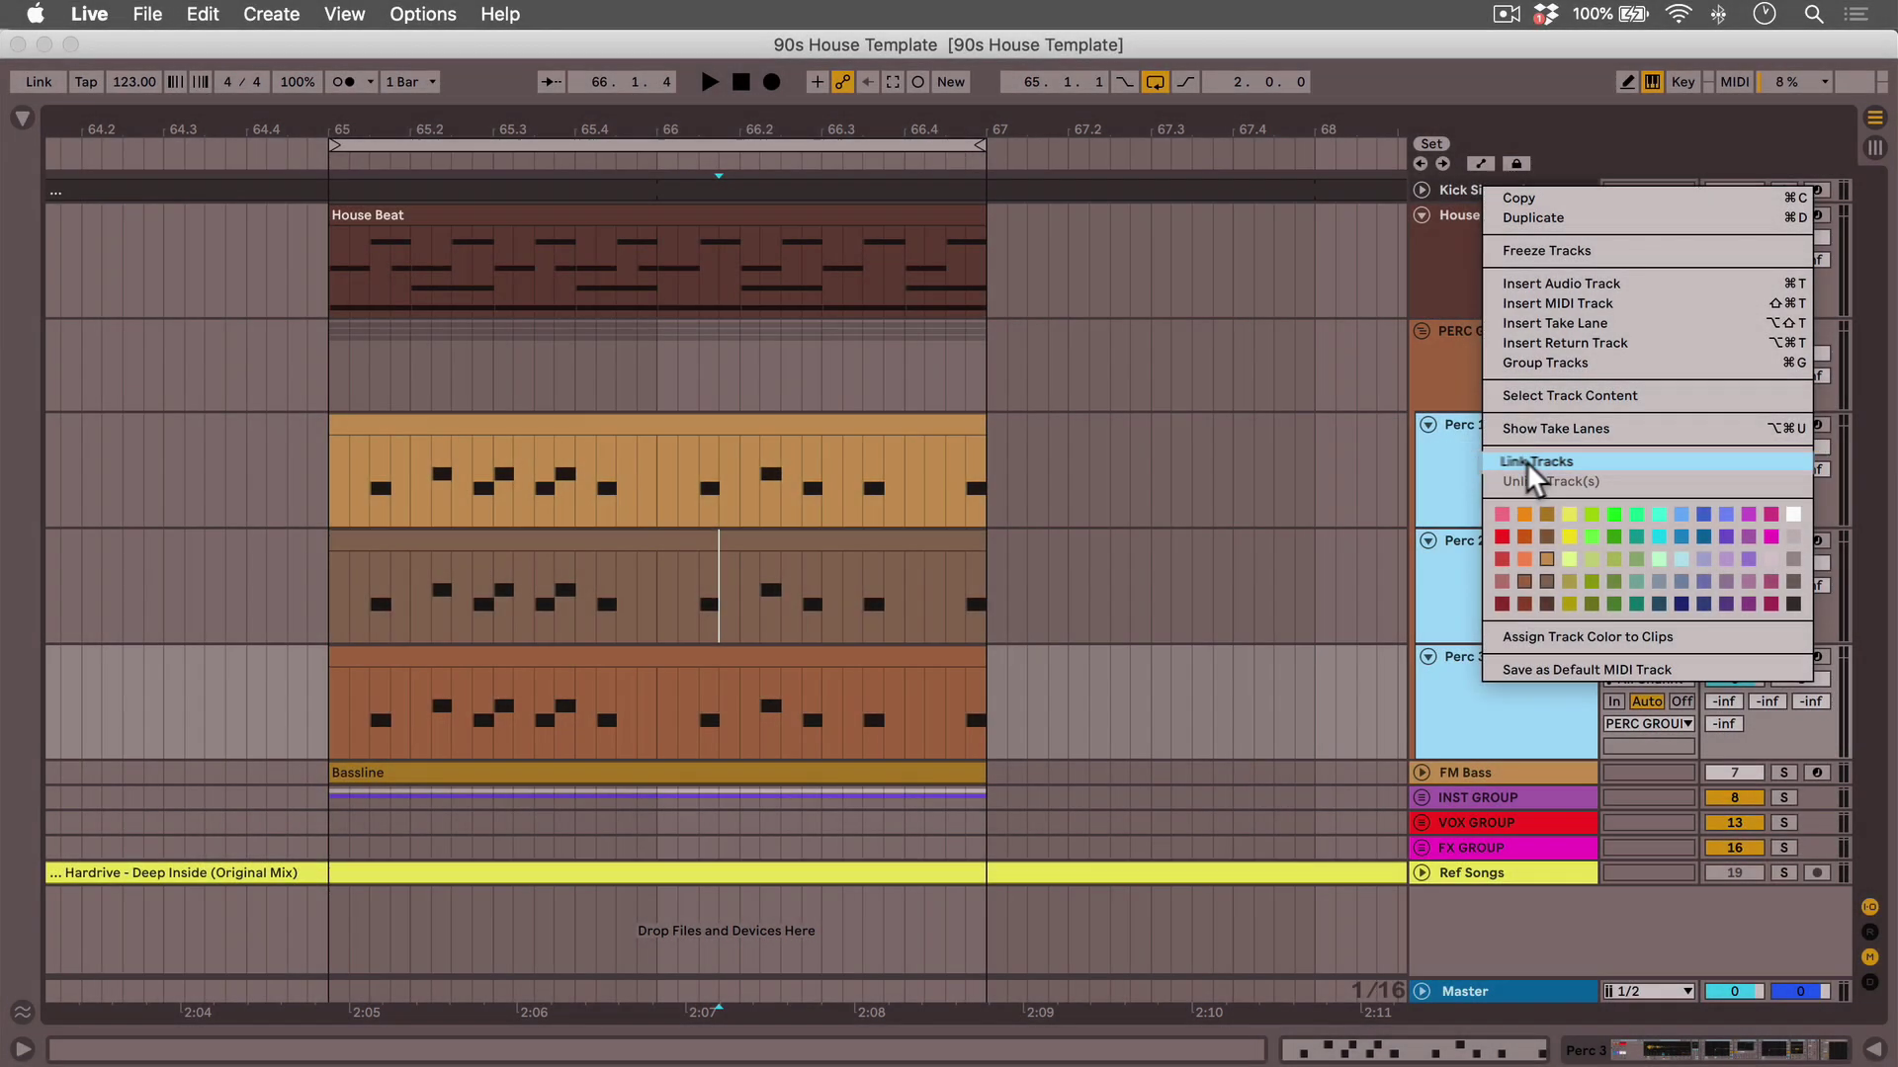
click(1527, 461)
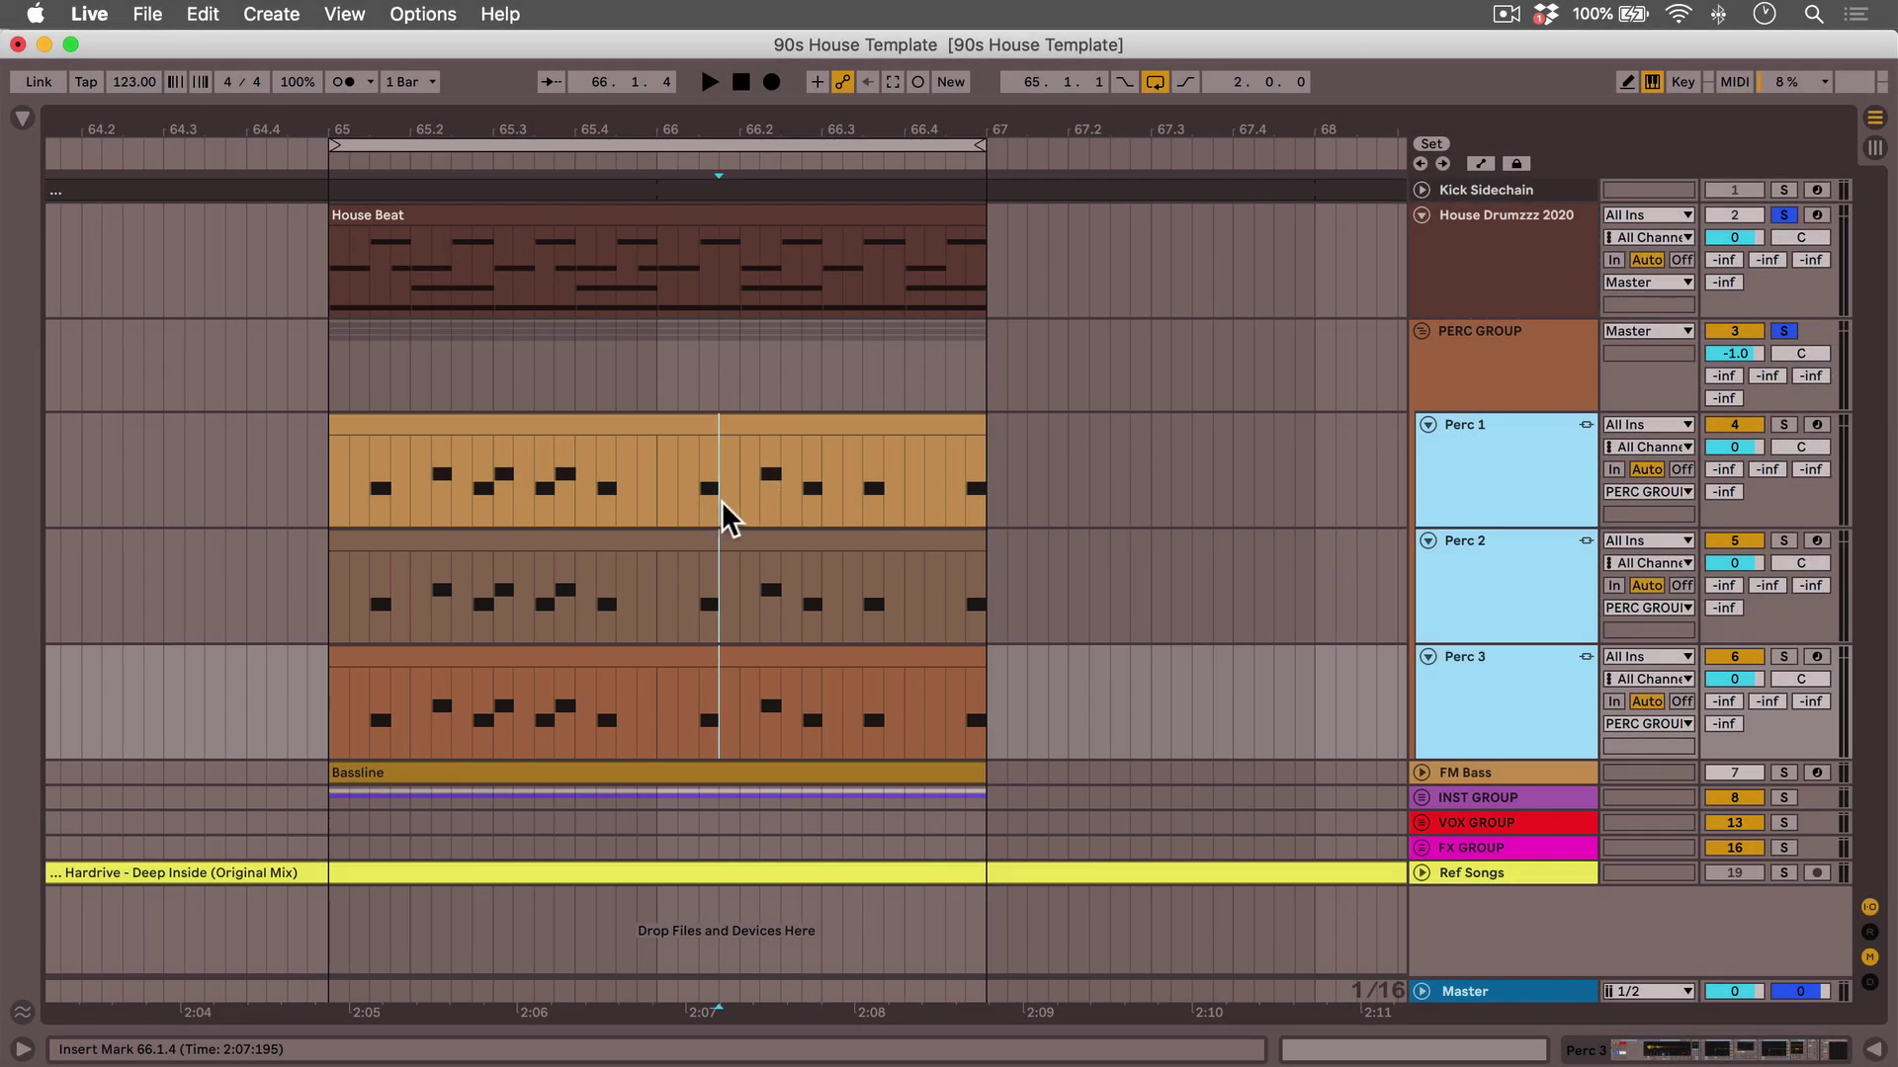
- Delete the one-sixteenth section from 66.1.3 to 66.1.4 across the linked Perc 1, 2 and 3 clips
drag(721, 500, 701, 502)
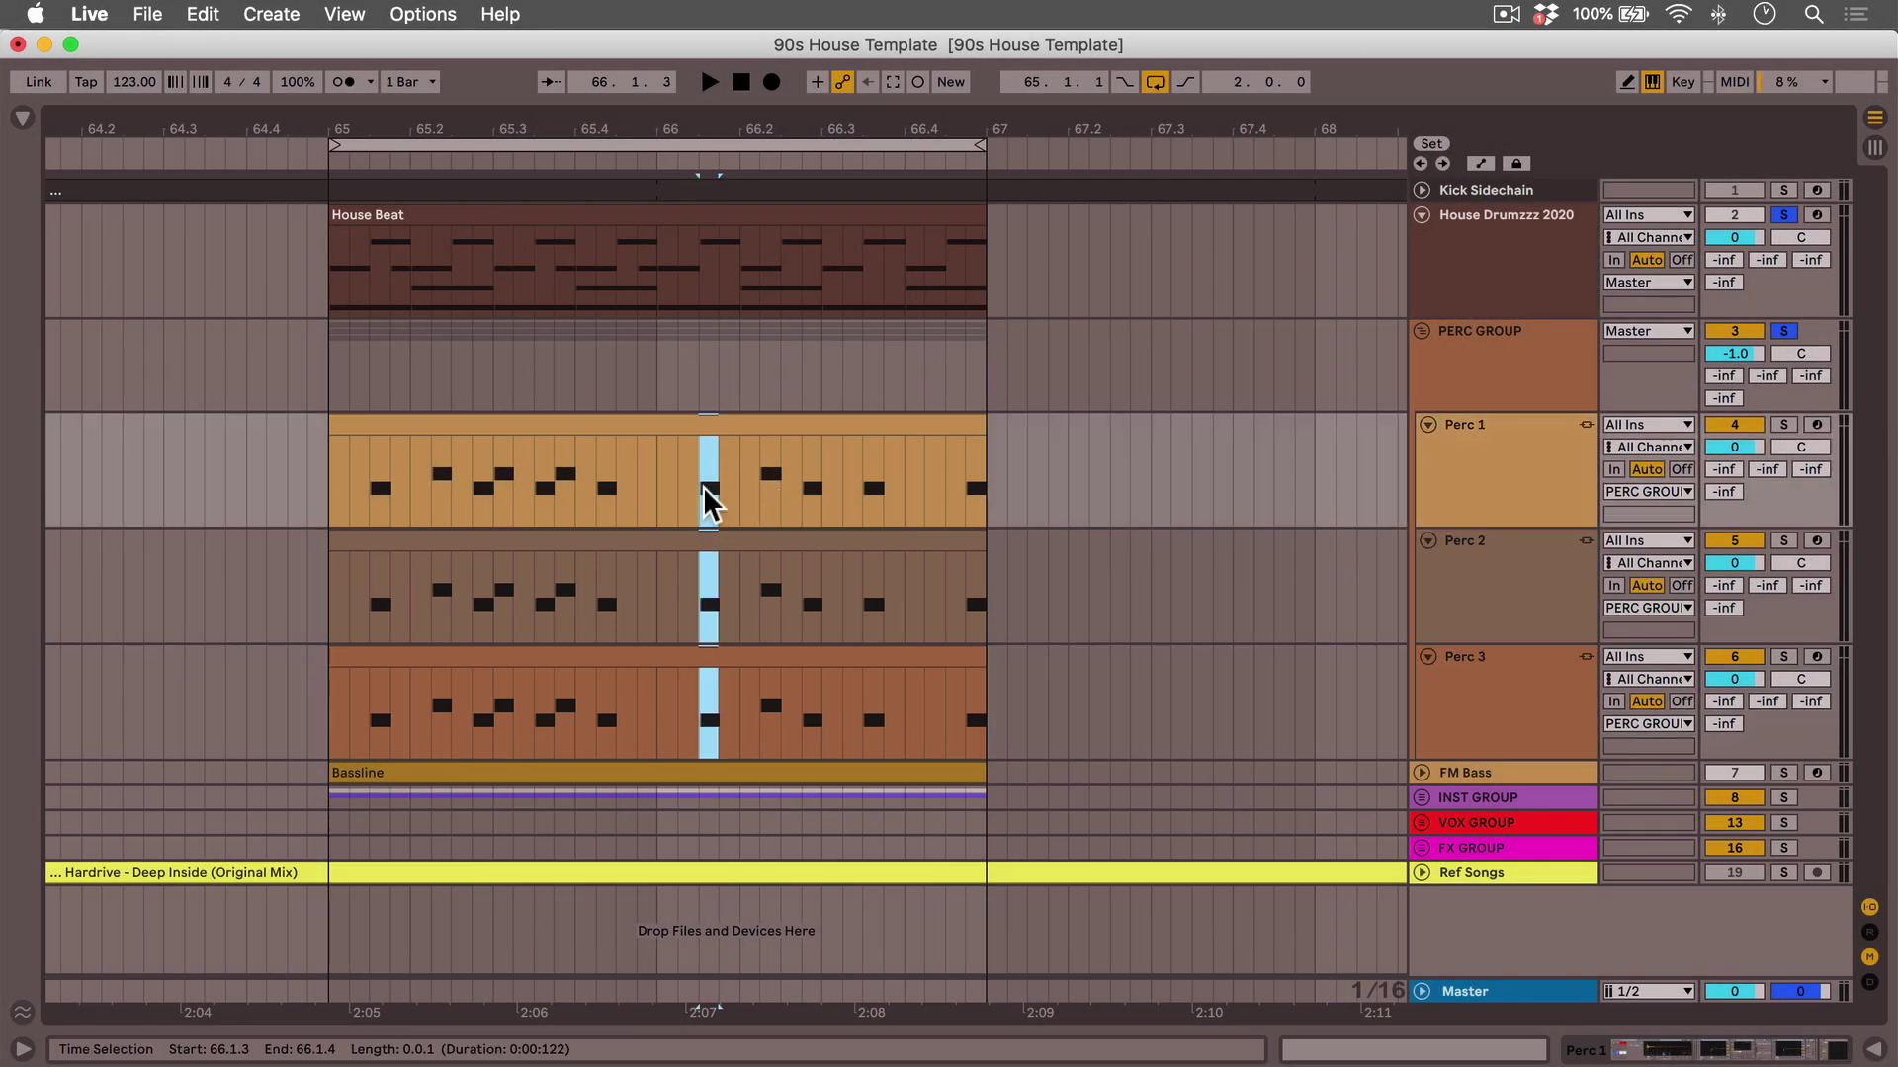
click(703, 486)
drag(706, 471, 709, 470)
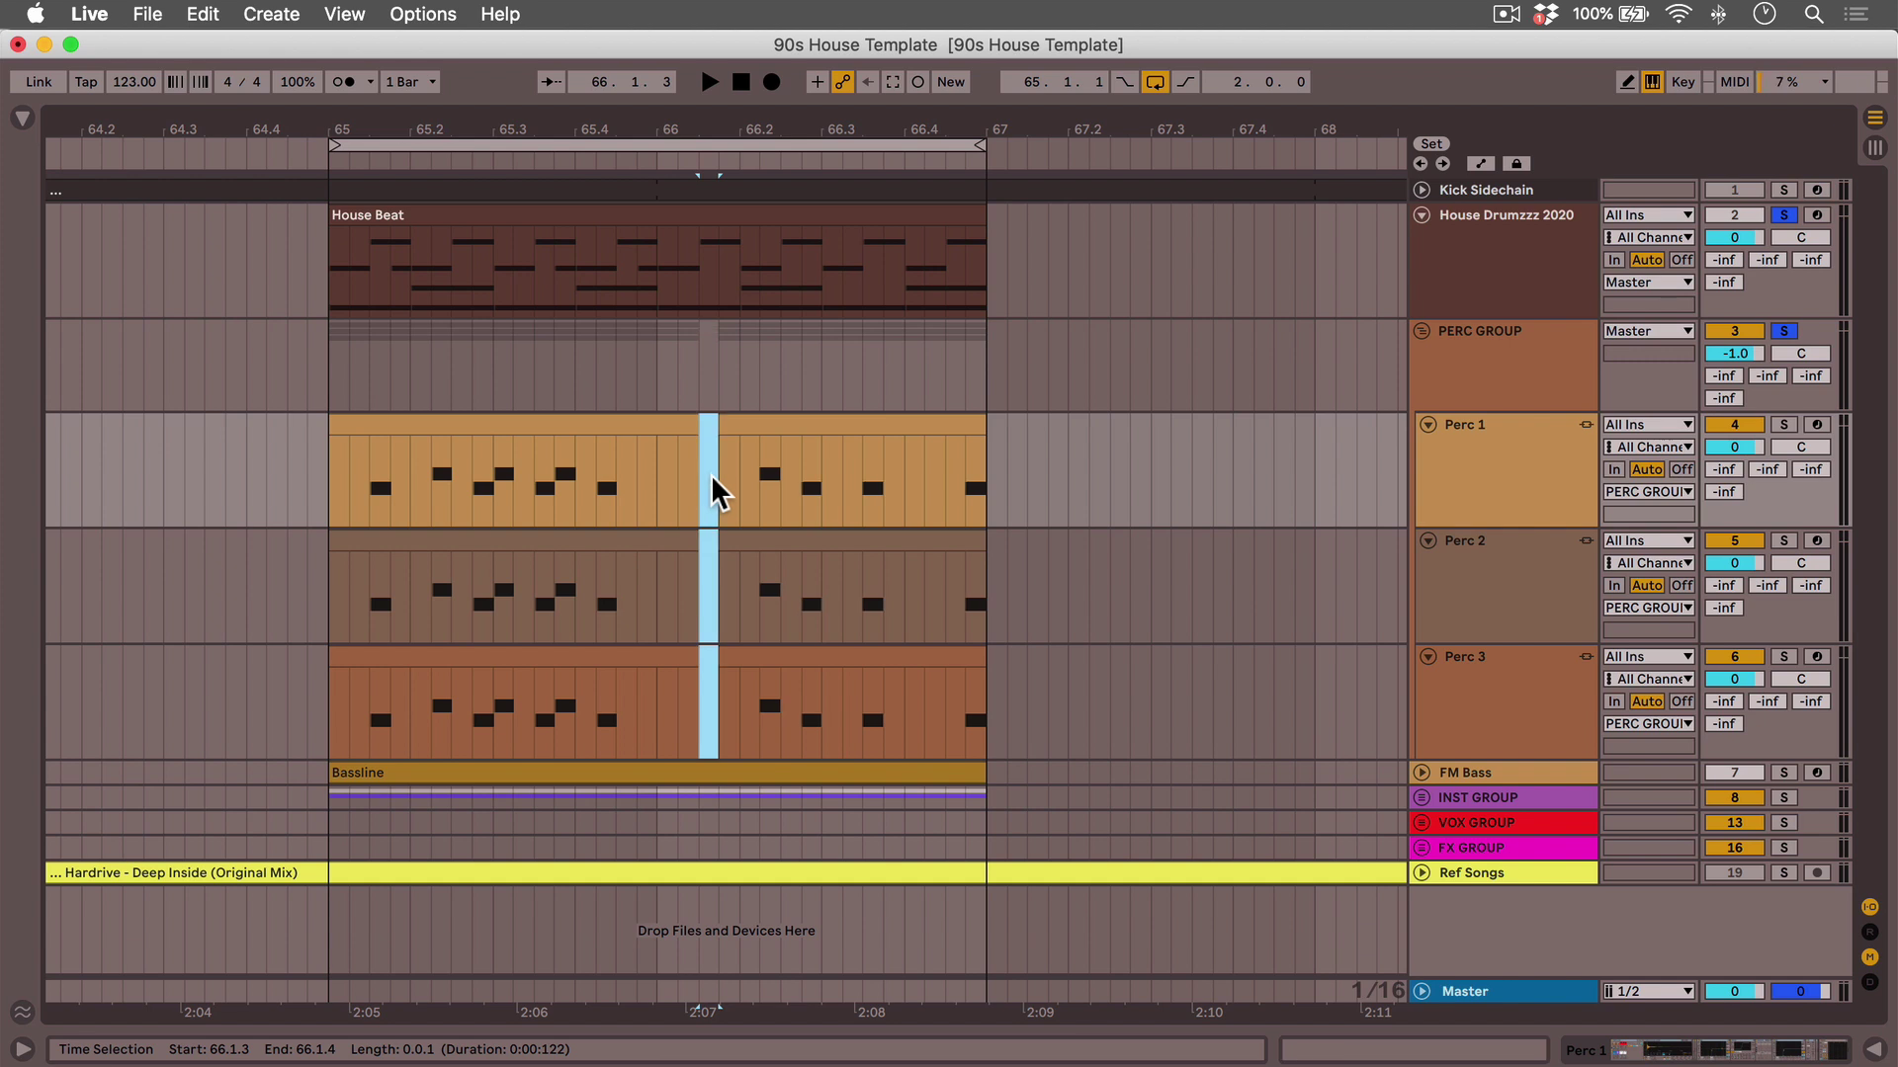
drag(966, 129, 971, 556)
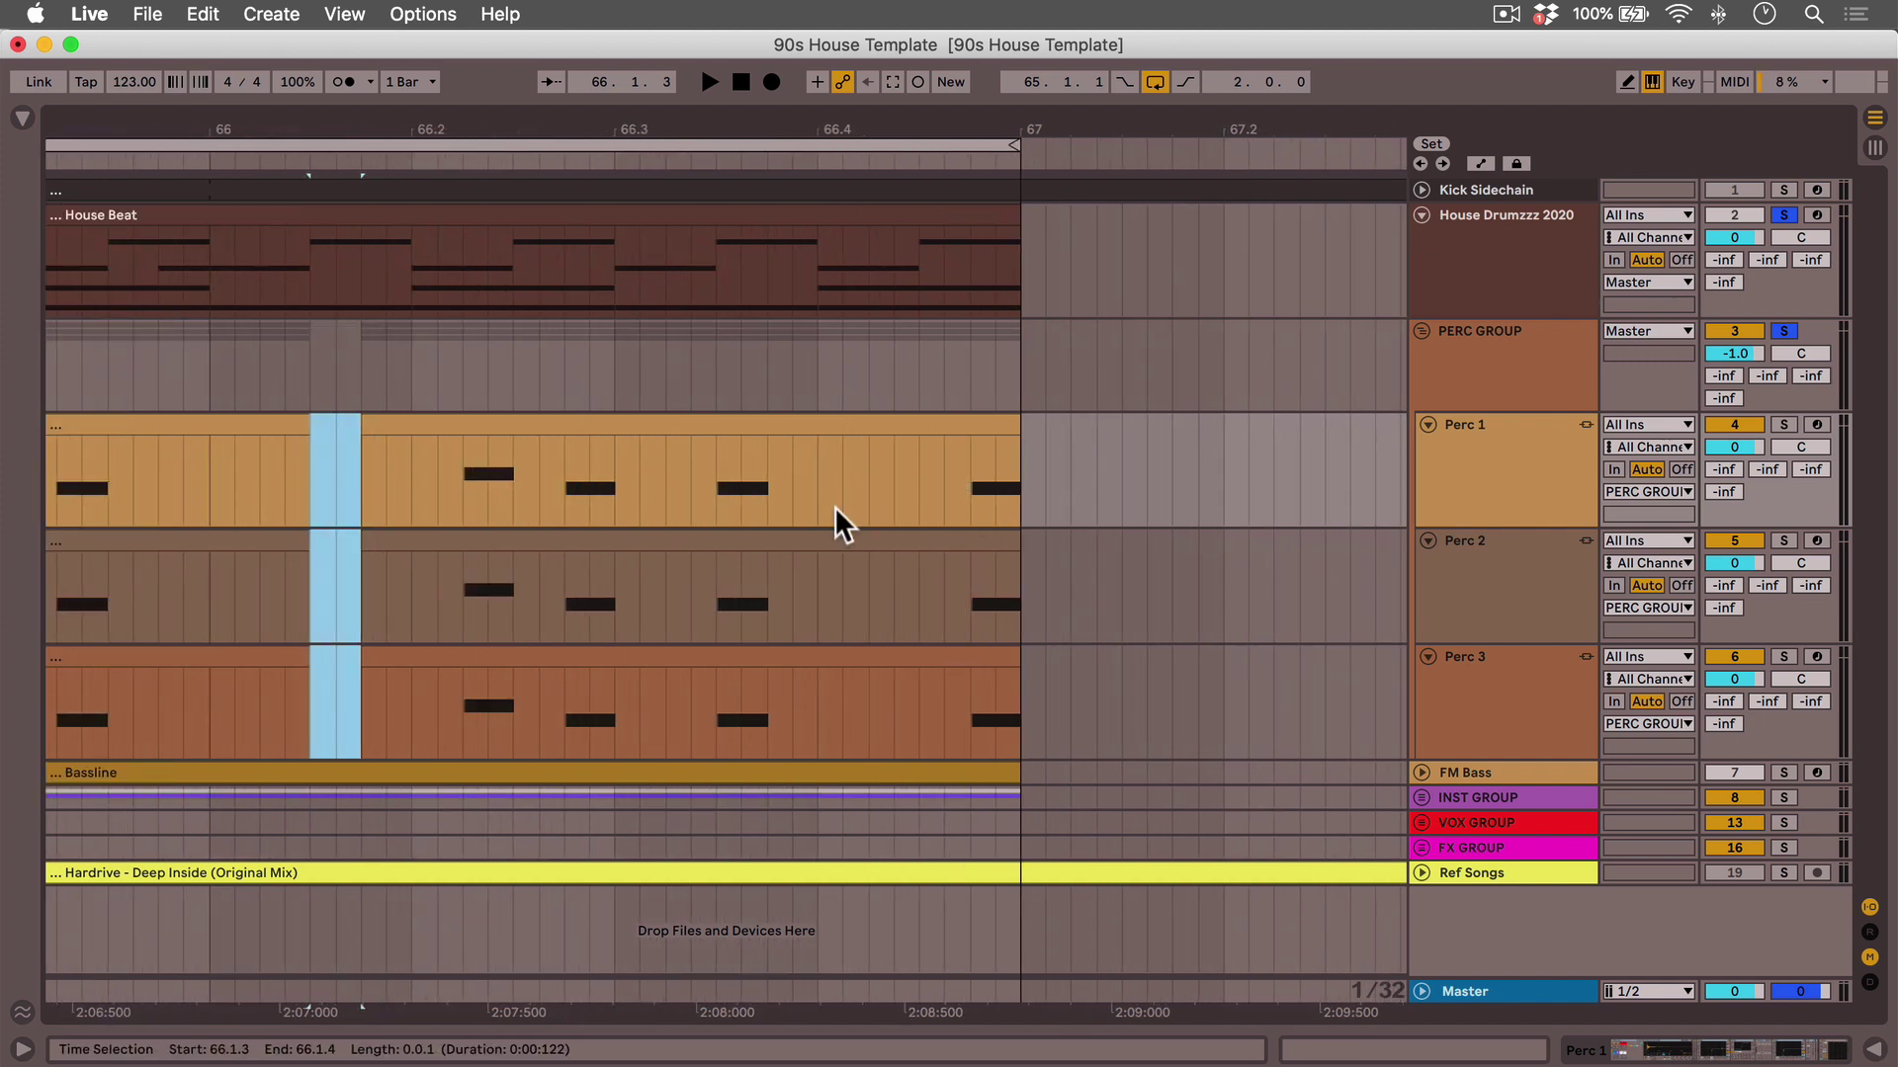
key(Delete)
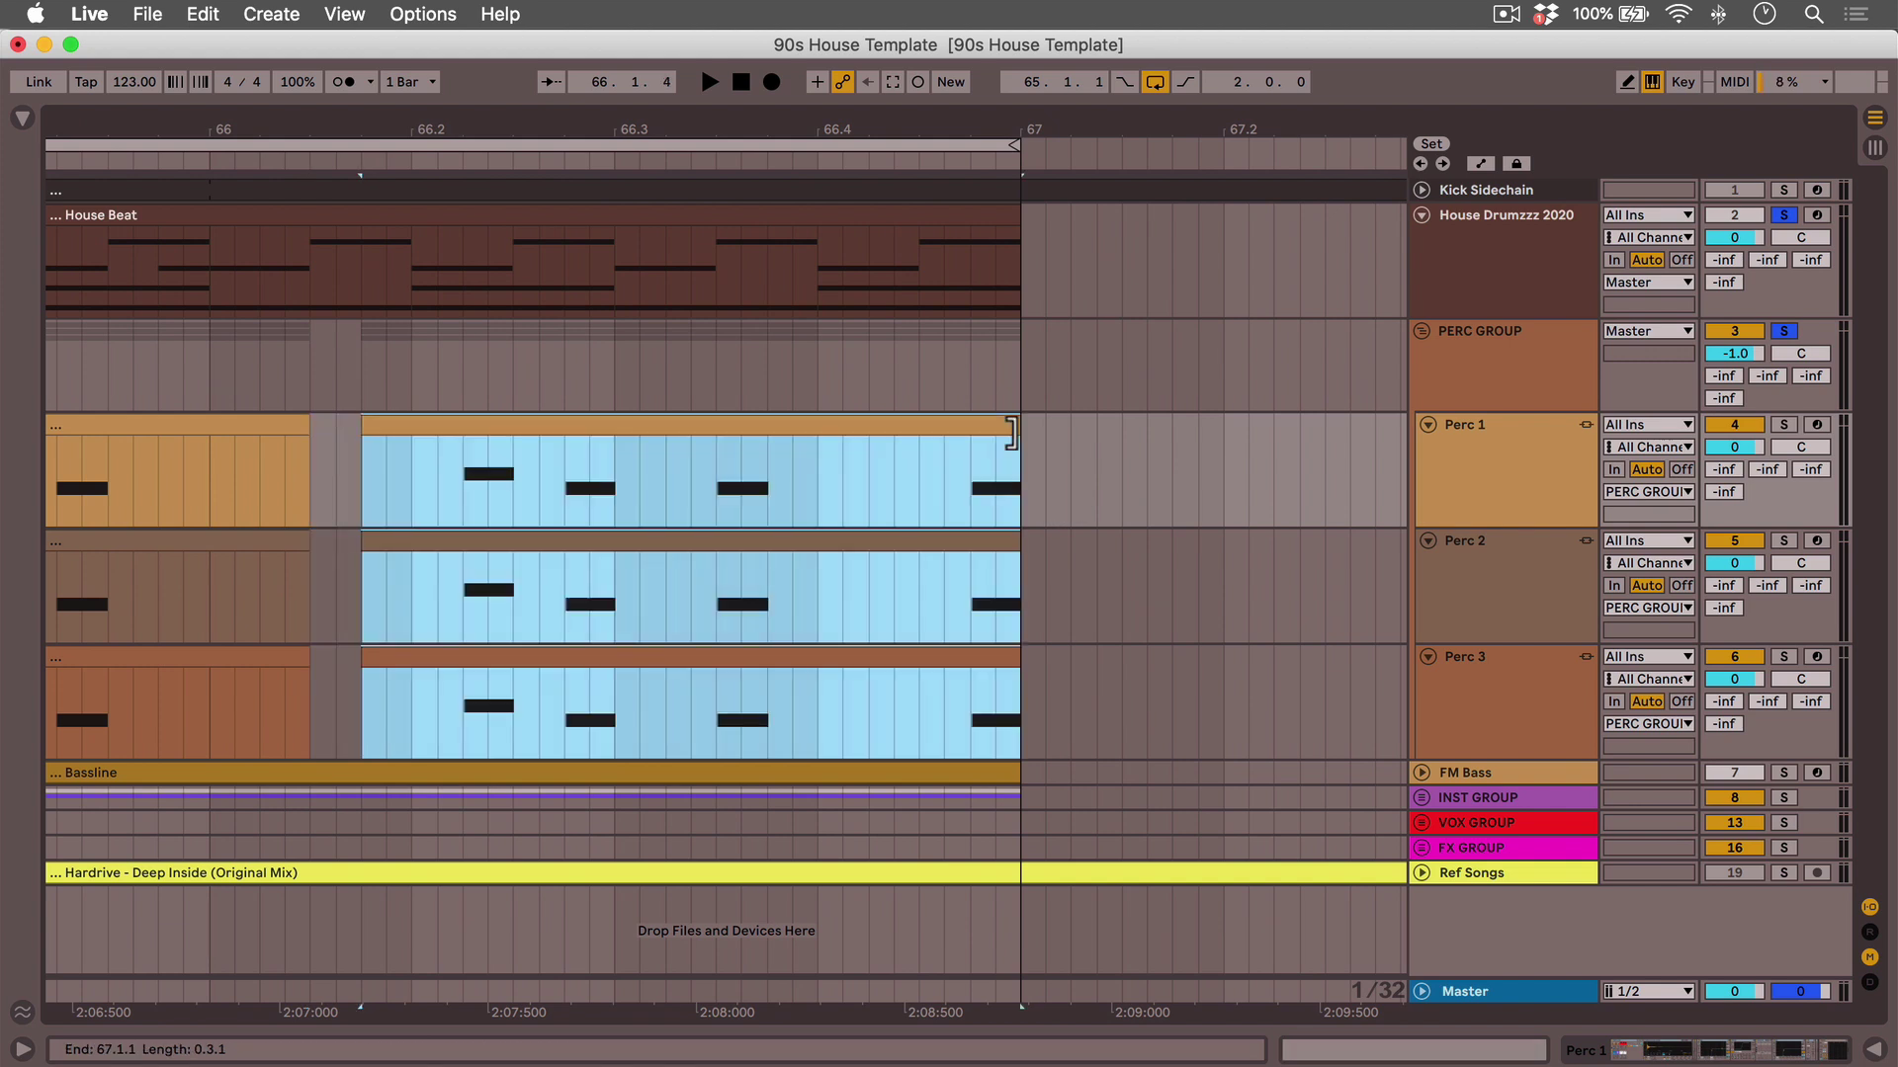
- Trim the end of the second set of linked percussion clips back to 66.4.3
drag(1005, 433, 911, 436)
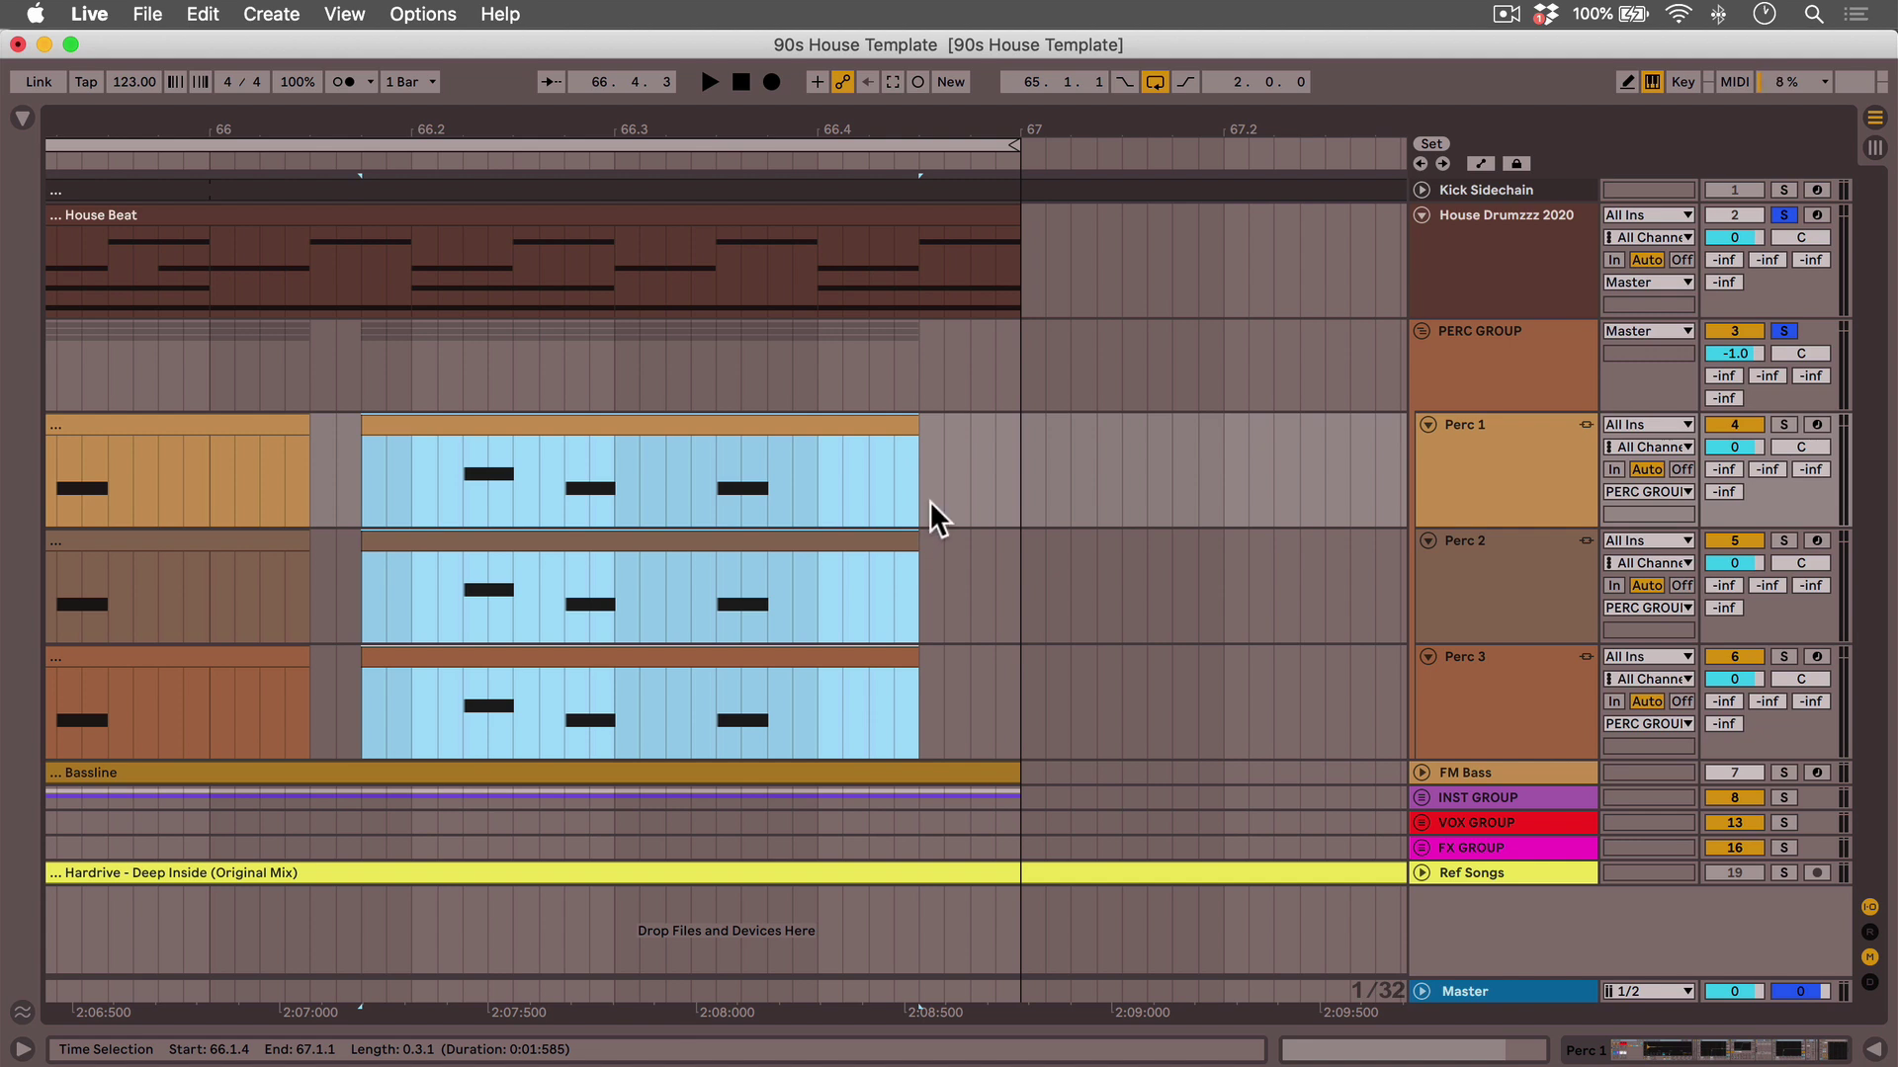
scroll(929, 500, left, 5)
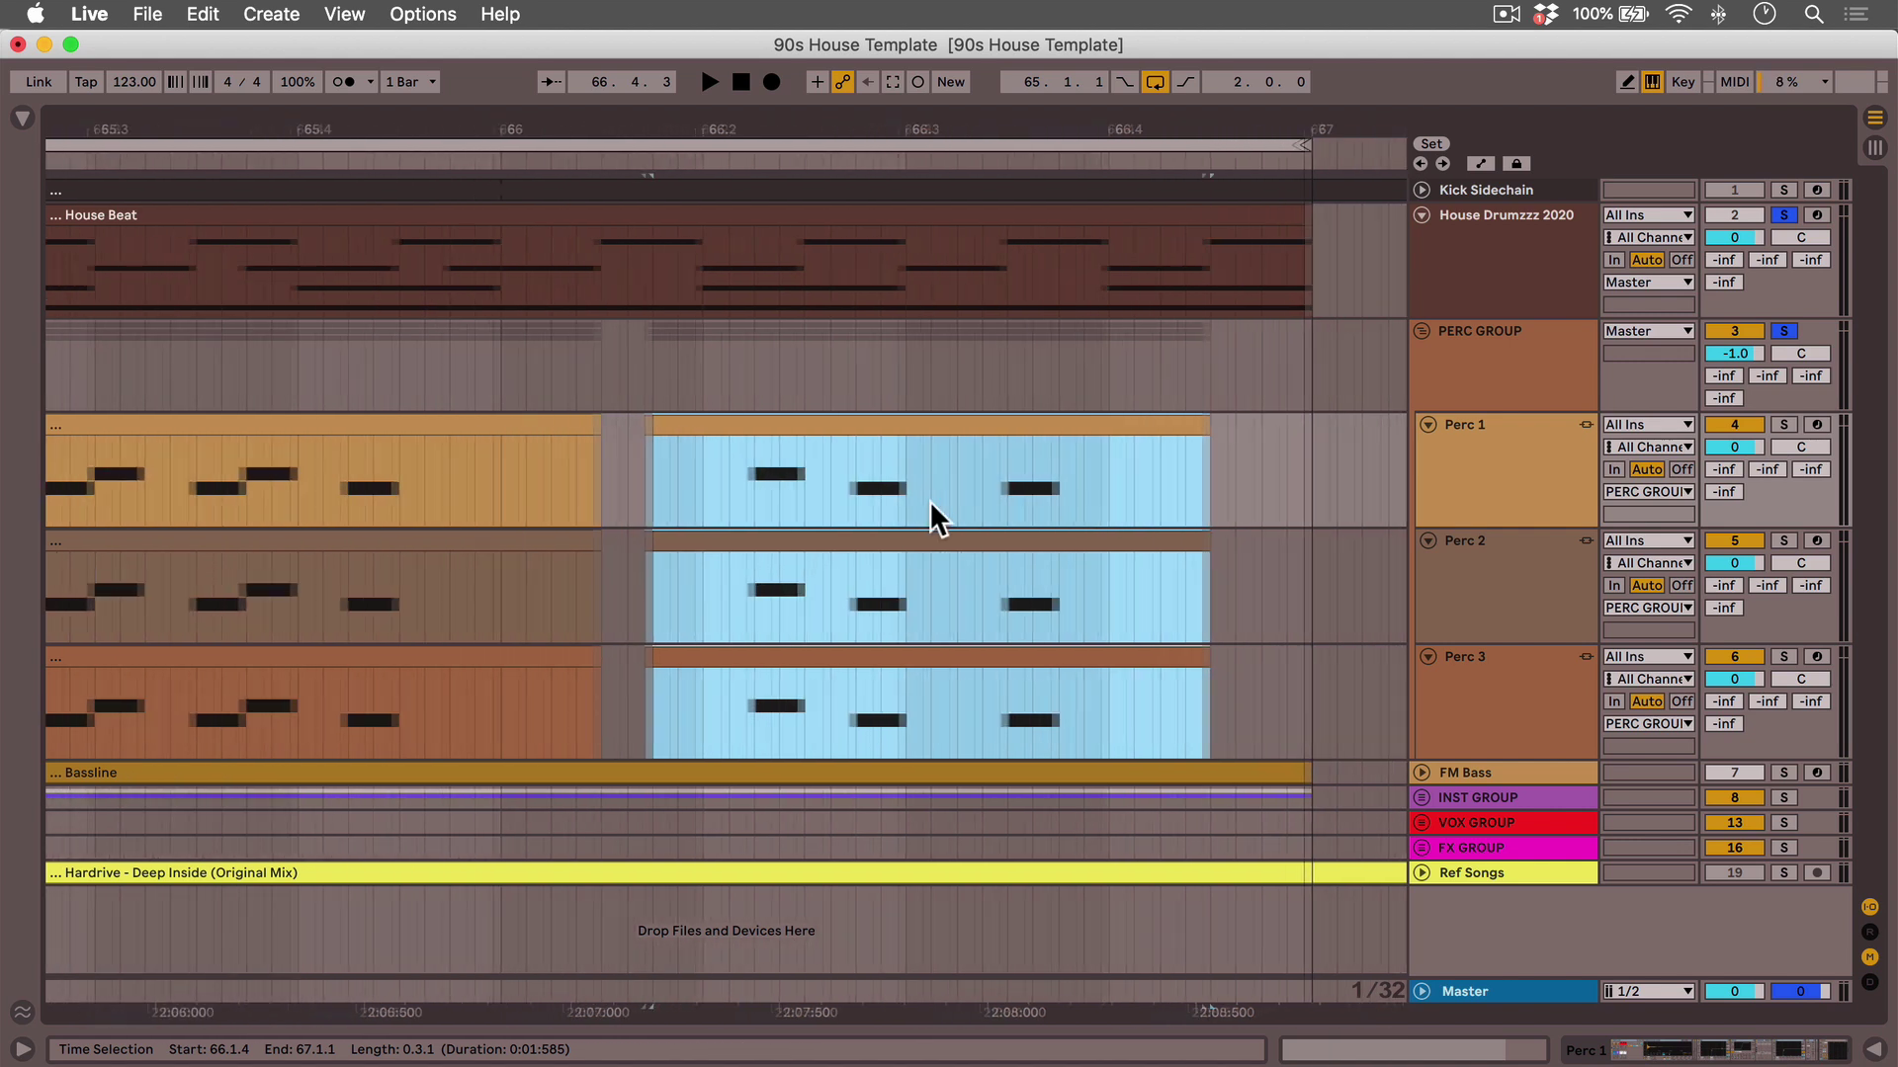
mouse_move(1000, 139)
mouse_down()
mouse_move(1000, 99)
mouse_move(1003, 133)
mouse_up()
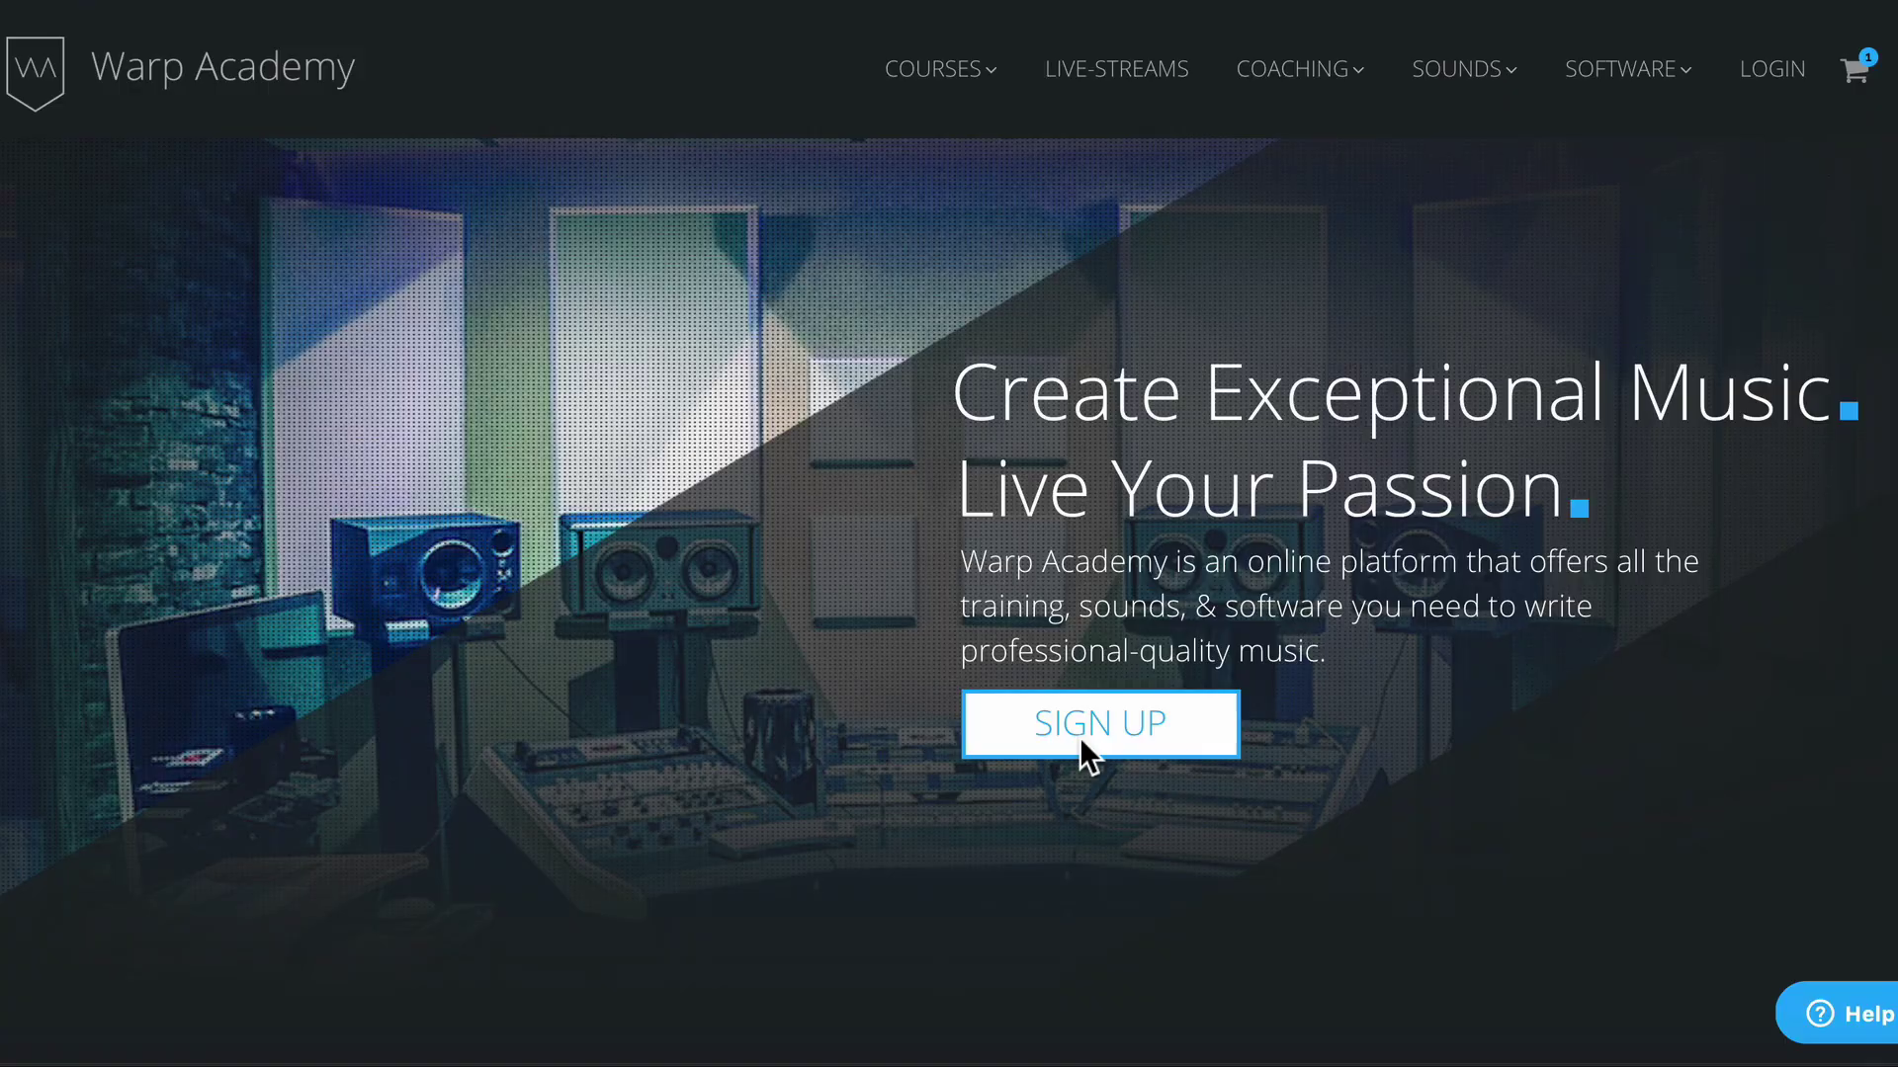
- Open the membership sign-up page on the Warp Academy website
click(1081, 753)
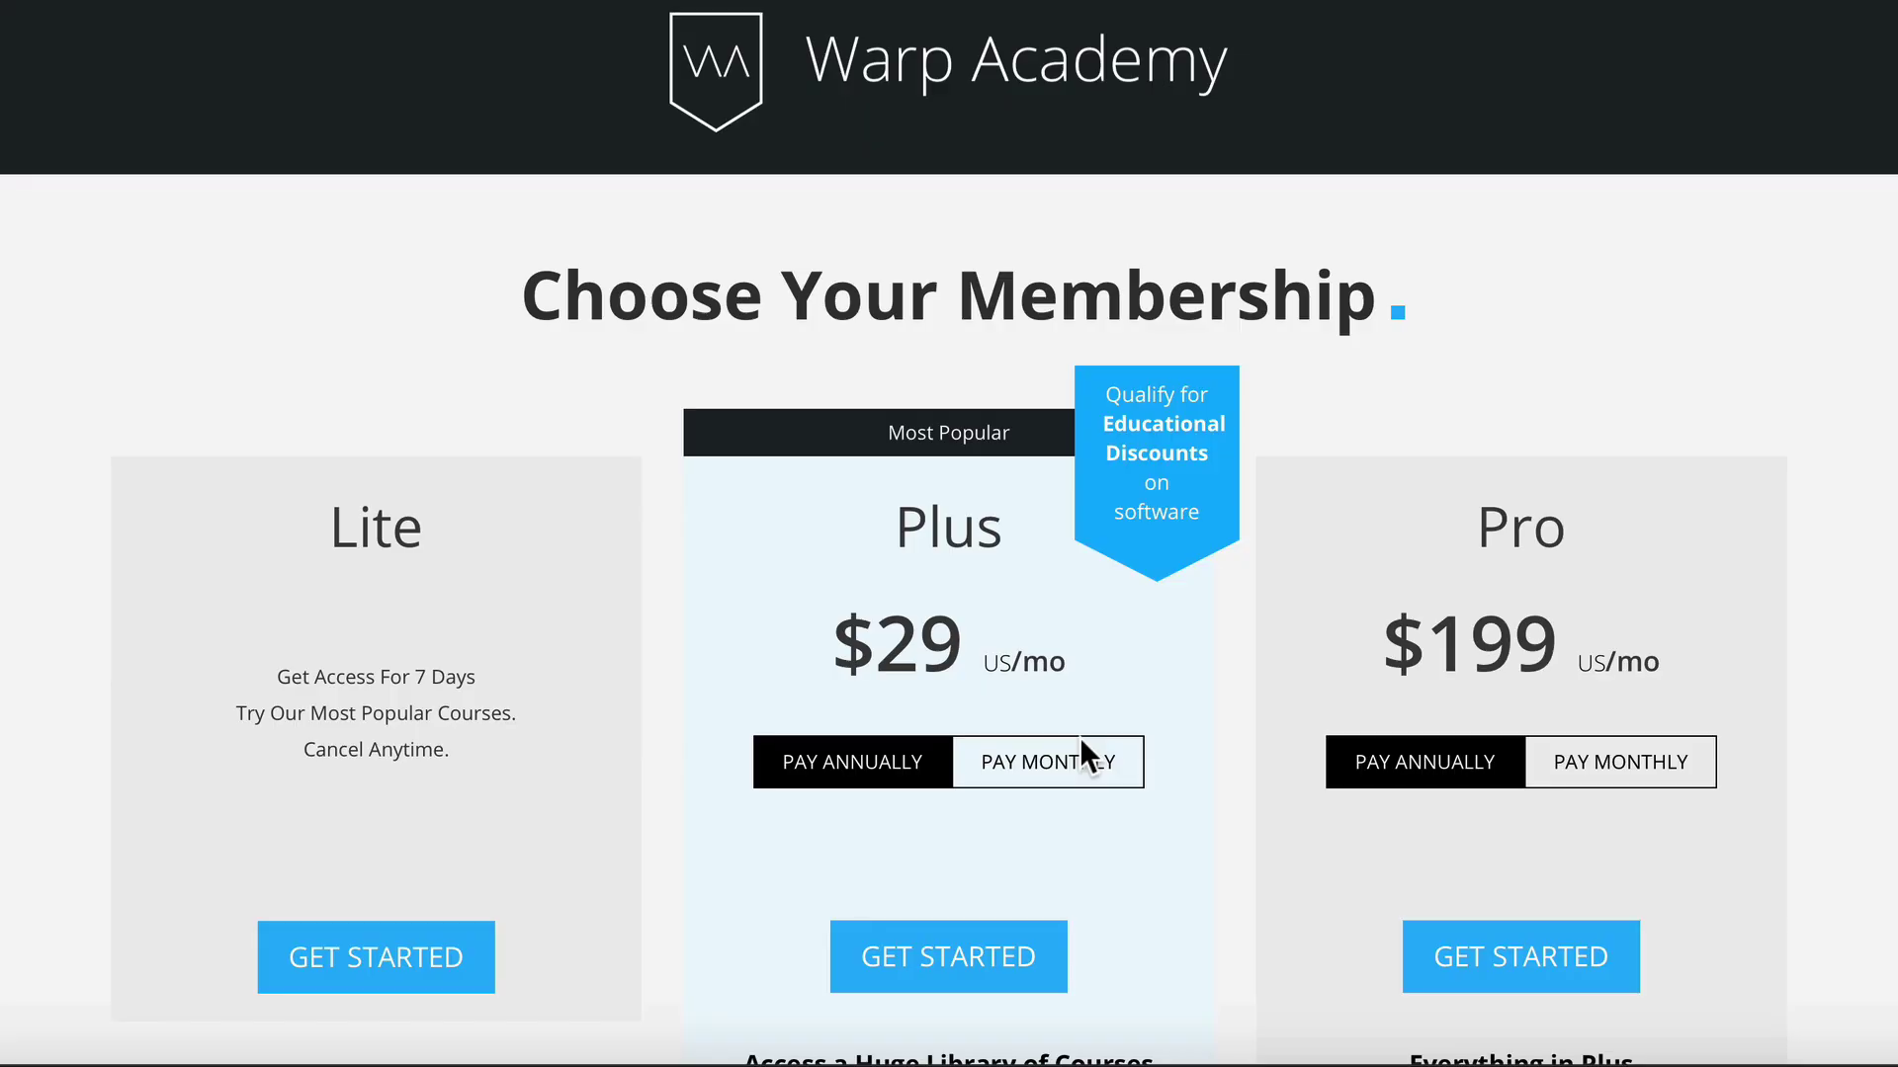